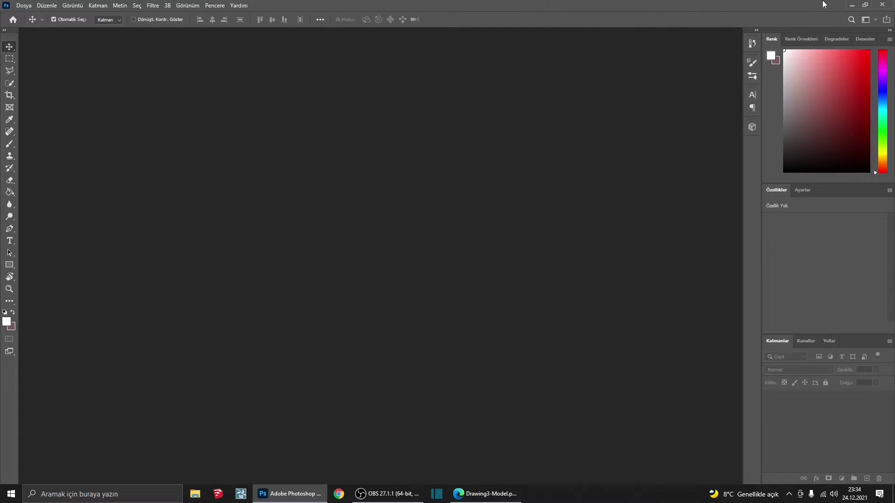
- Minimize Photoshop to reveal the Drawing3-Model PDF on the desktop
click(852, 5)
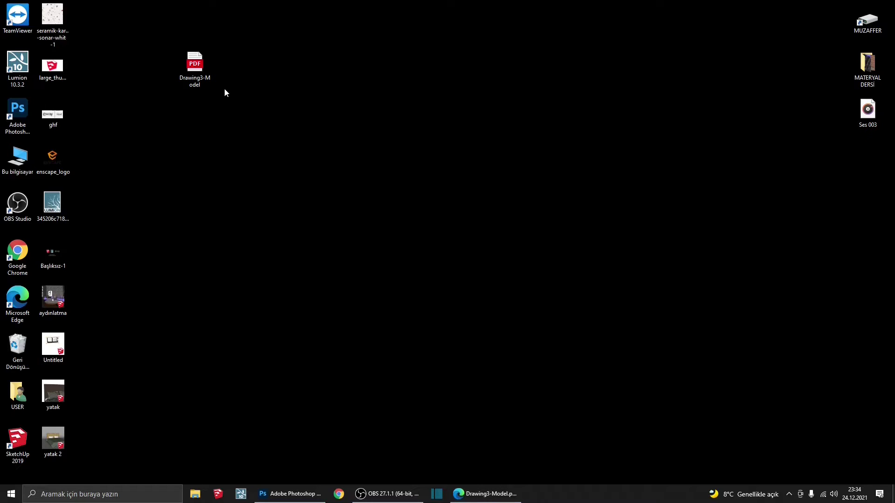
scroll(408, 247, down, 3)
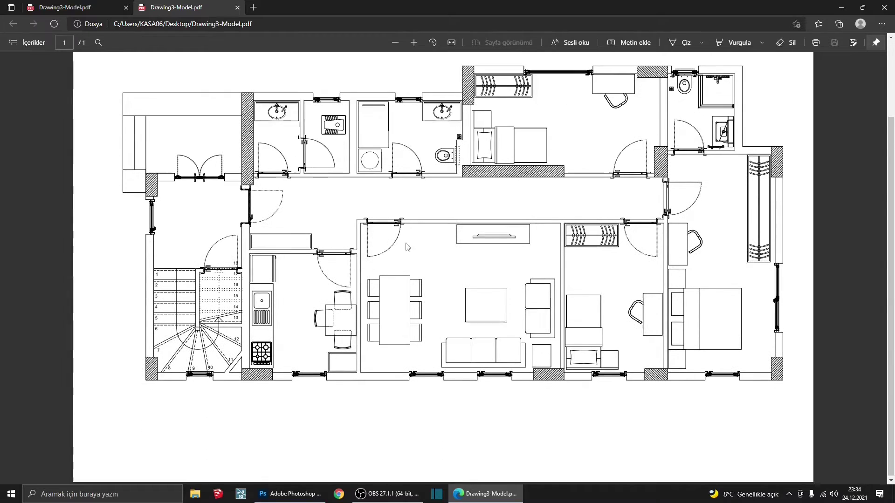
scroll(284, 132, up, 2)
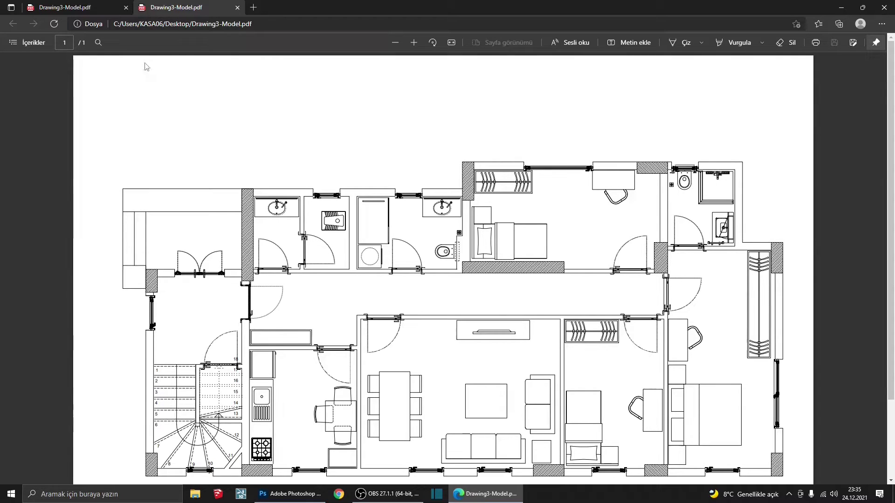
scroll(727, 321, down, 2)
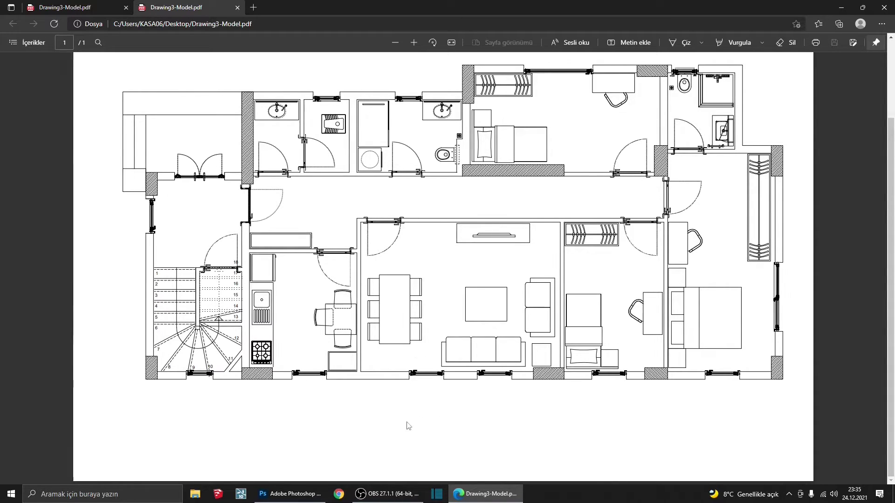
- Open Drawing3-Model.pdf in Photoshop, accepting the default PDF import settings
click(292, 494)
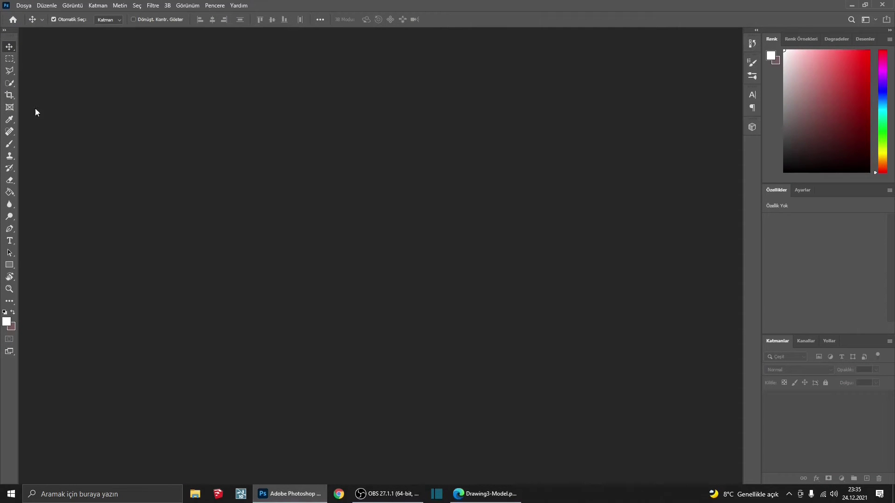
click(22, 6)
click(35, 25)
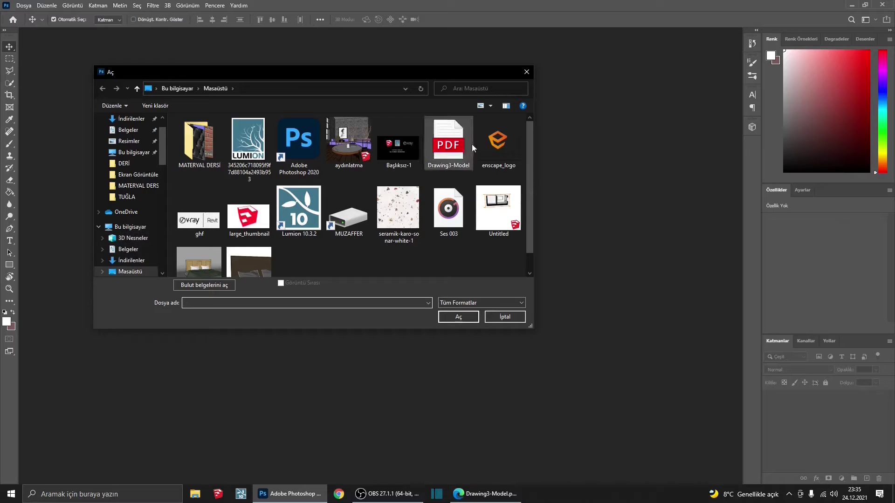
click(456, 147)
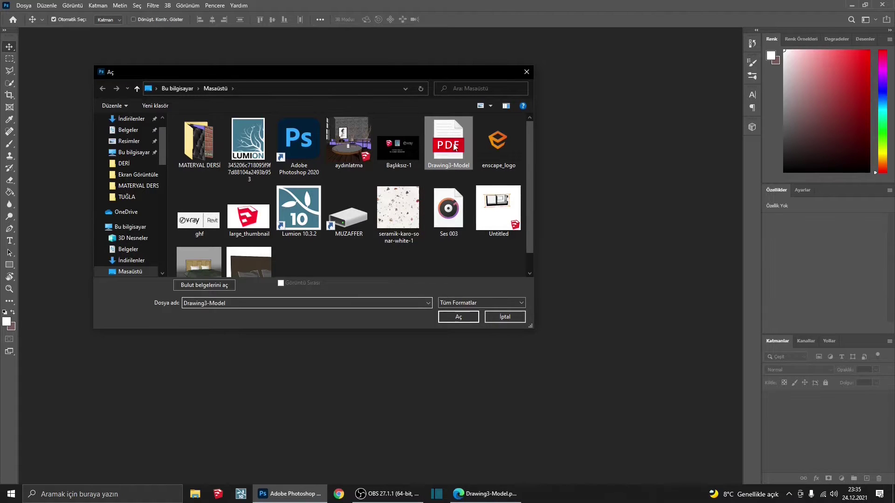
click(461, 318)
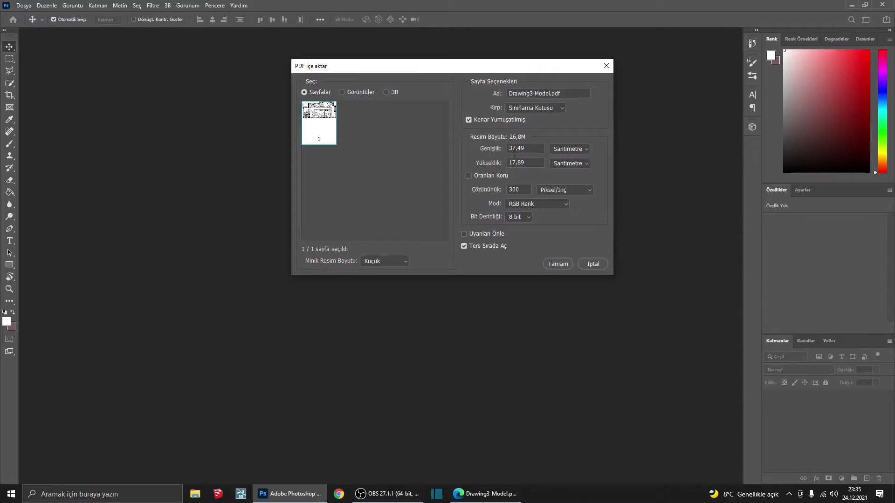
click(551, 264)
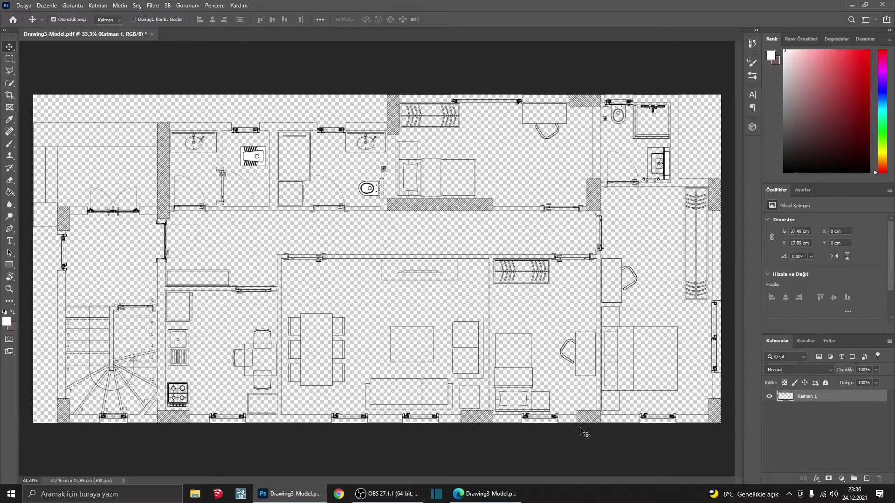
click(470, 498)
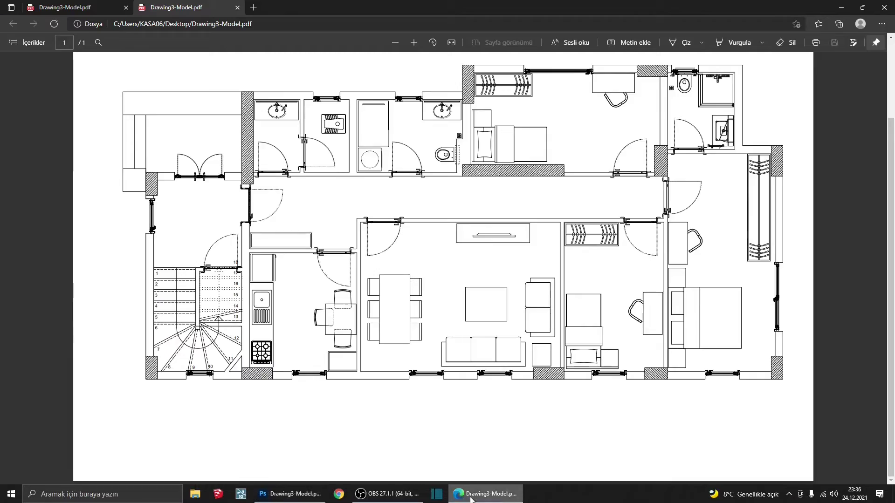
click(838, 5)
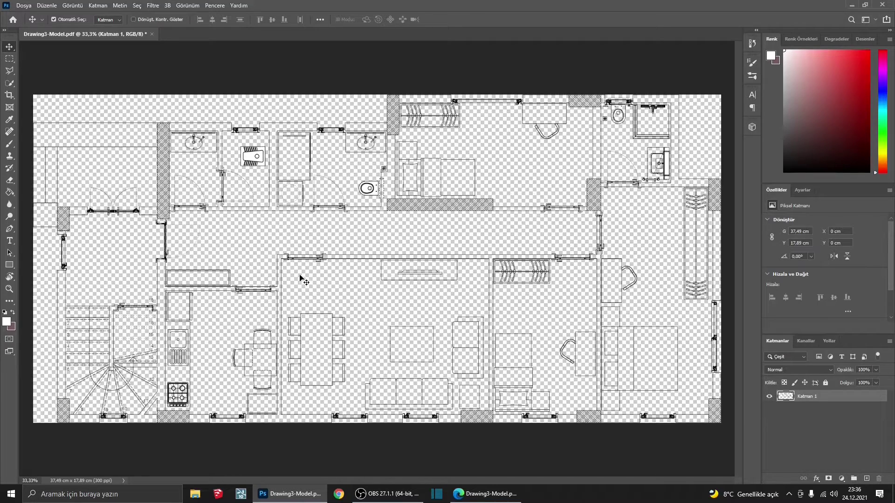
scroll(271, 298, up, 3)
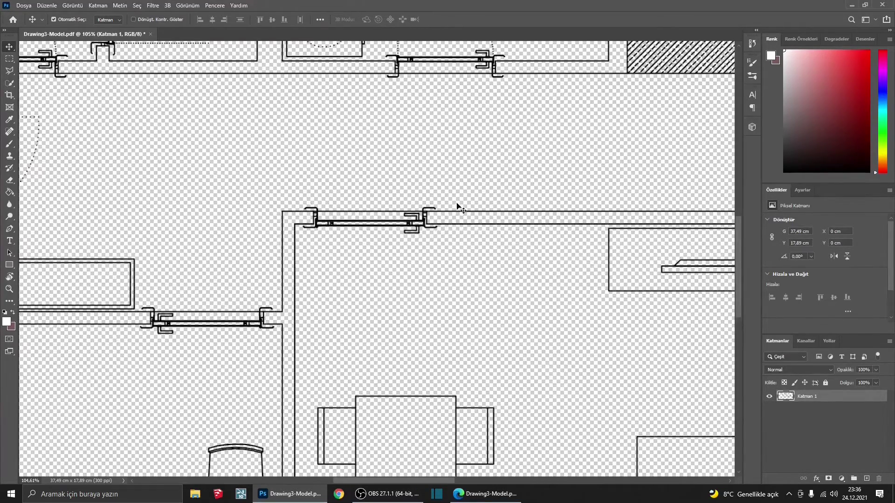
scroll(386, 236, down, 3)
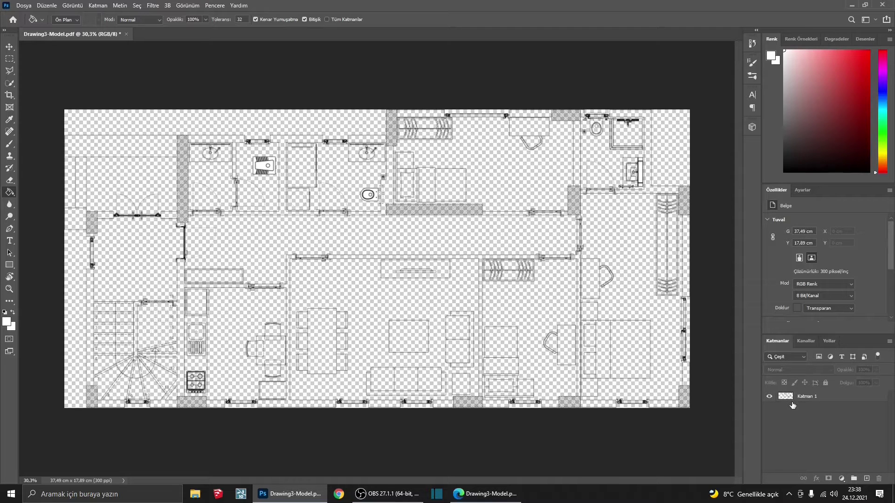
- Flatten the Katman 1 floor-plan layer onto a locked white Background
click(792, 402)
click(97, 5)
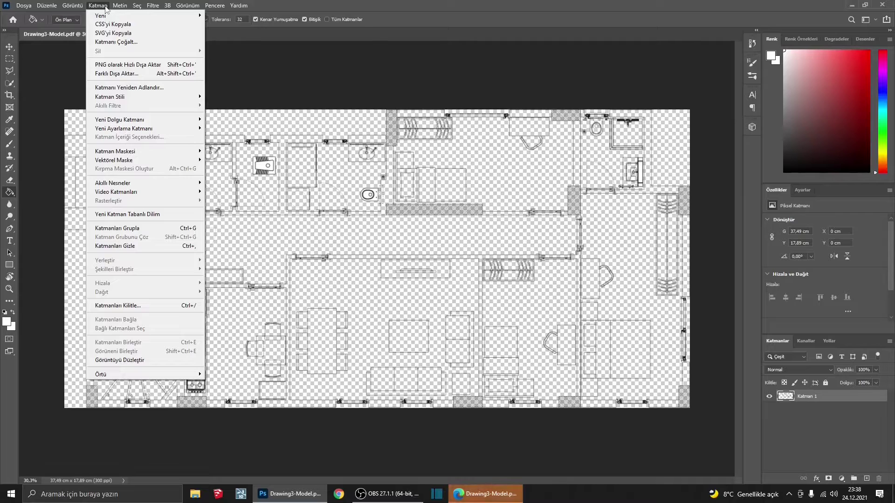
click(115, 360)
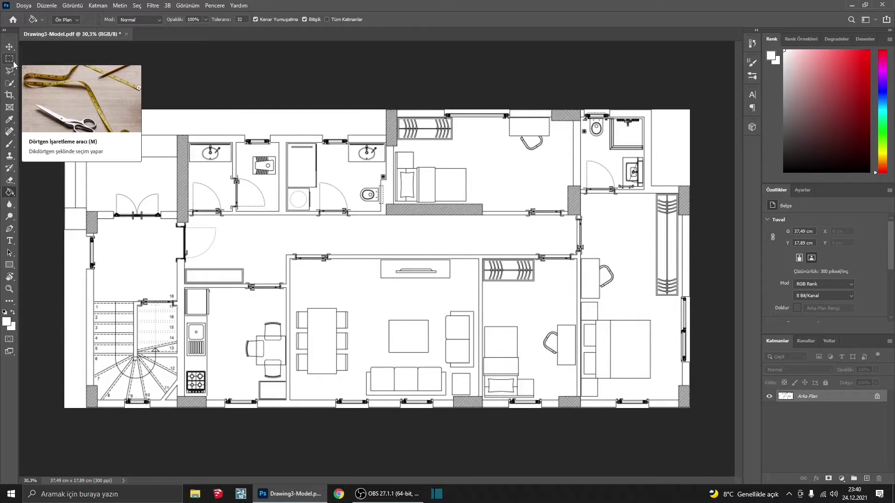
- Magic-Wand select the wall strip beside the dining room, then add a new layer
click(9, 87)
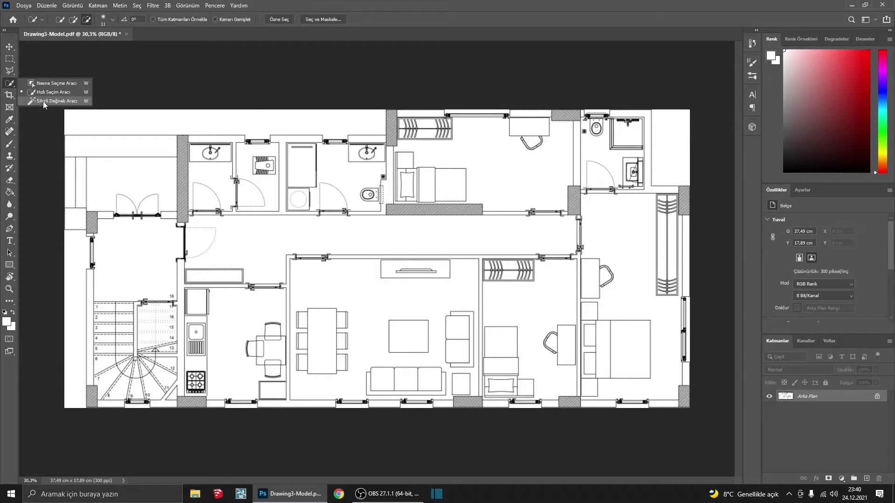
click(43, 100)
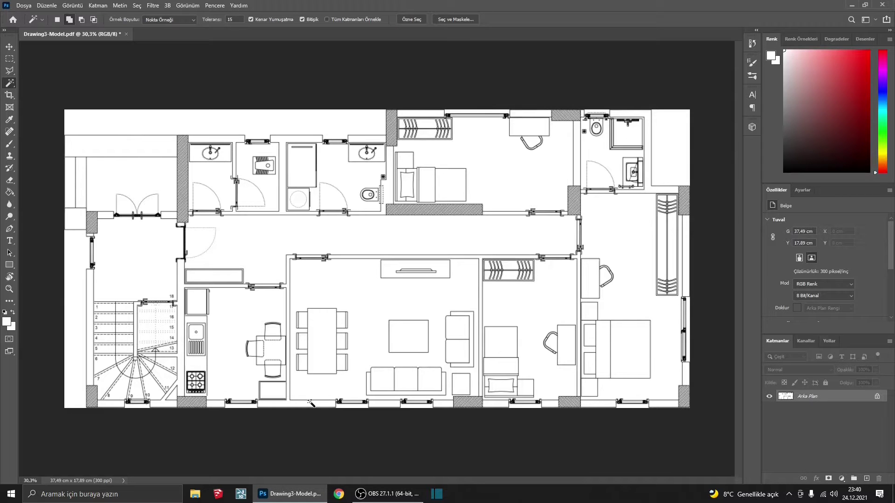
scroll(286, 408, up, 1)
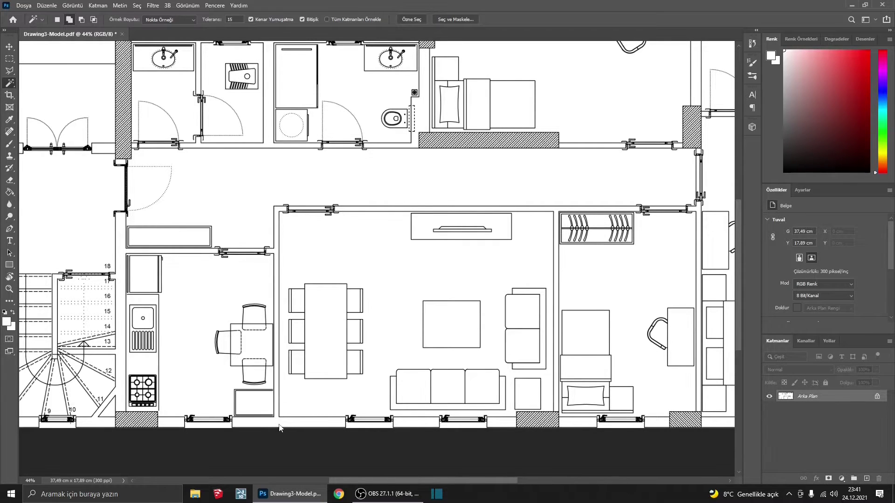
click(280, 425)
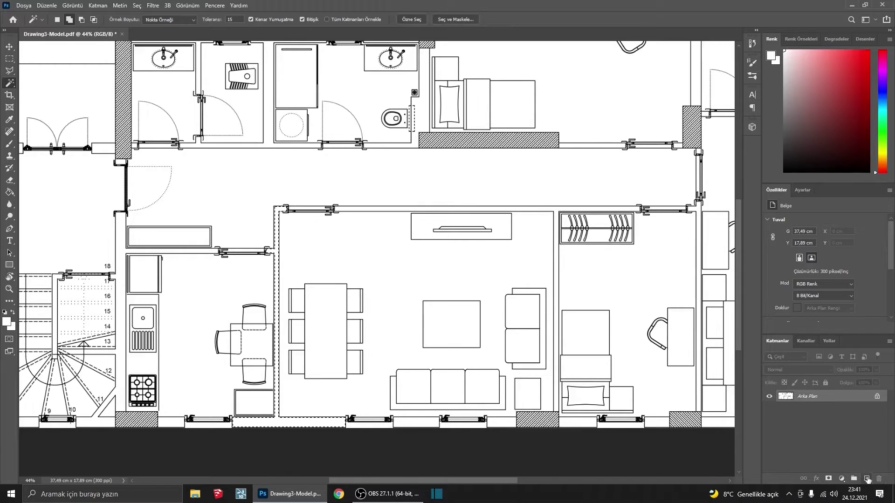
click(867, 479)
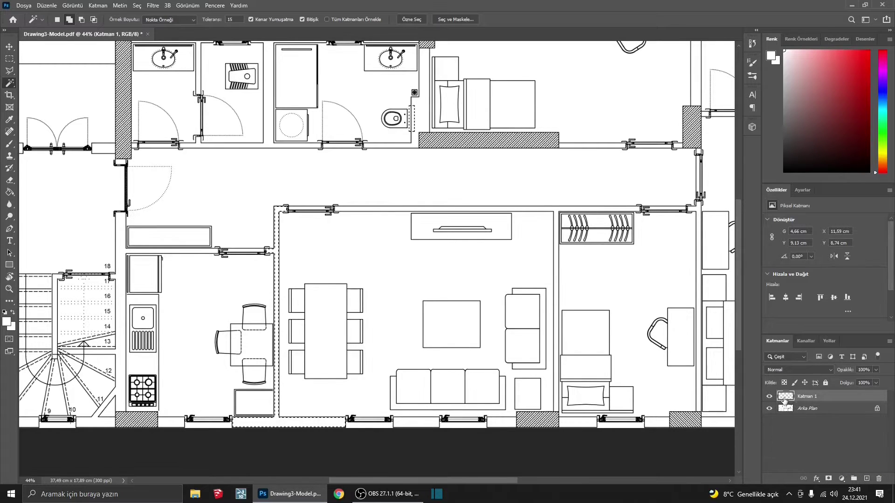
- Rename the new layer to DUVAR and make it the active layer
double_click(807, 398)
text(duvar)
key(Escape)
double_click(806, 397)
text(DUVAR)
click(811, 409)
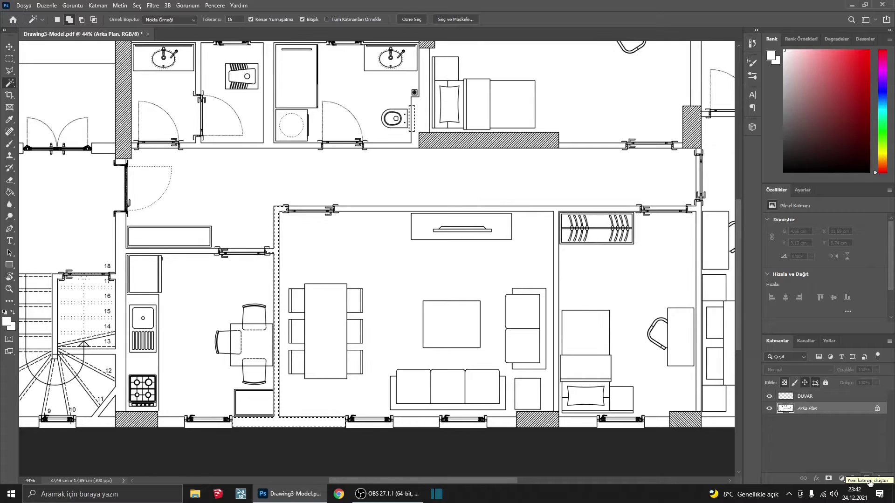
click(804, 397)
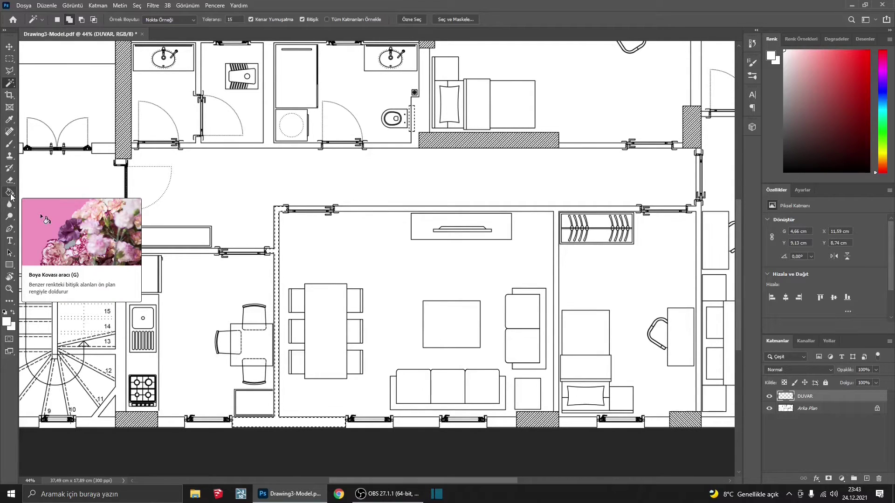
- Choose the Paint Bucket tool with black as the foreground colour for the wall fill
click(10, 197)
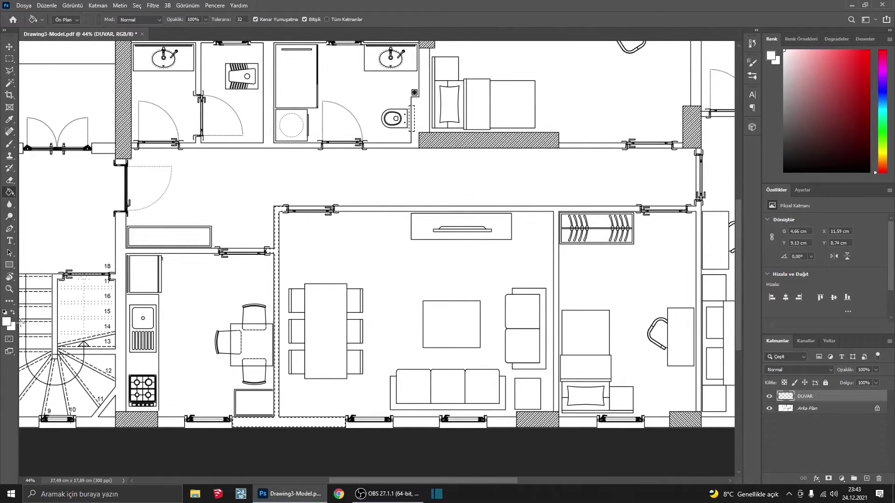
click(6, 321)
drag(597, 141, 548, 202)
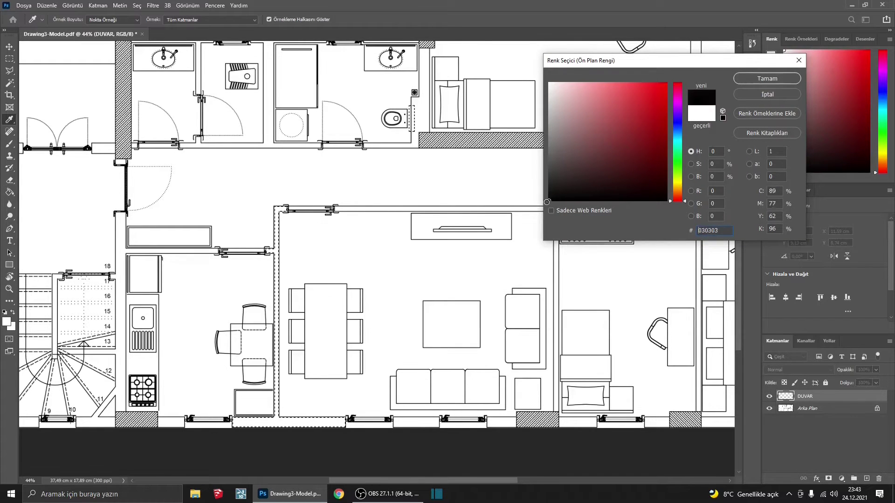
click(756, 78)
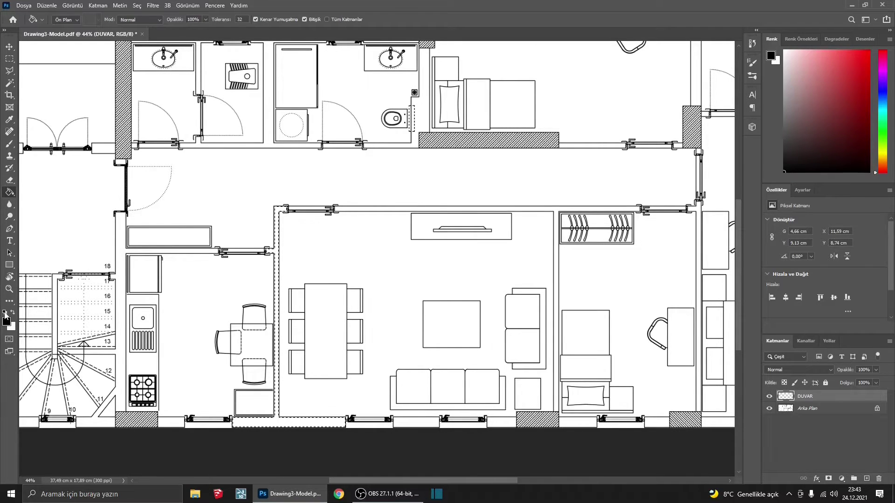
click(6, 319)
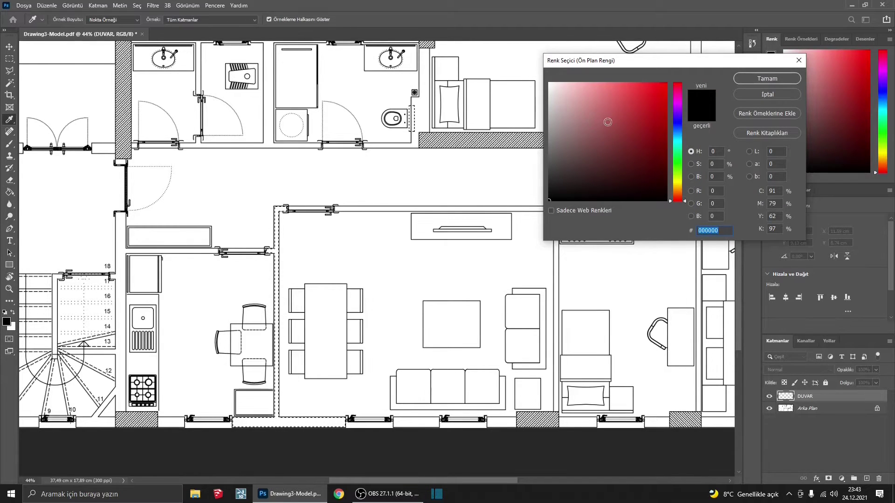
text(ff5f5f)
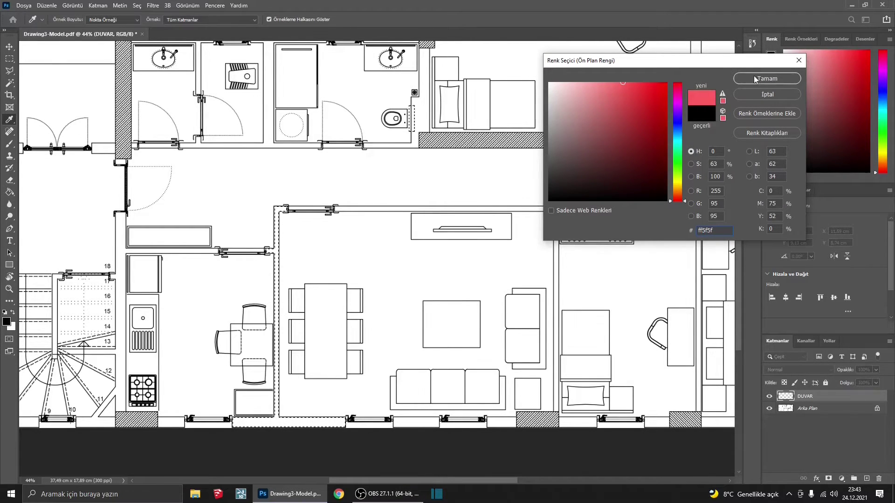
click(752, 79)
click(5, 312)
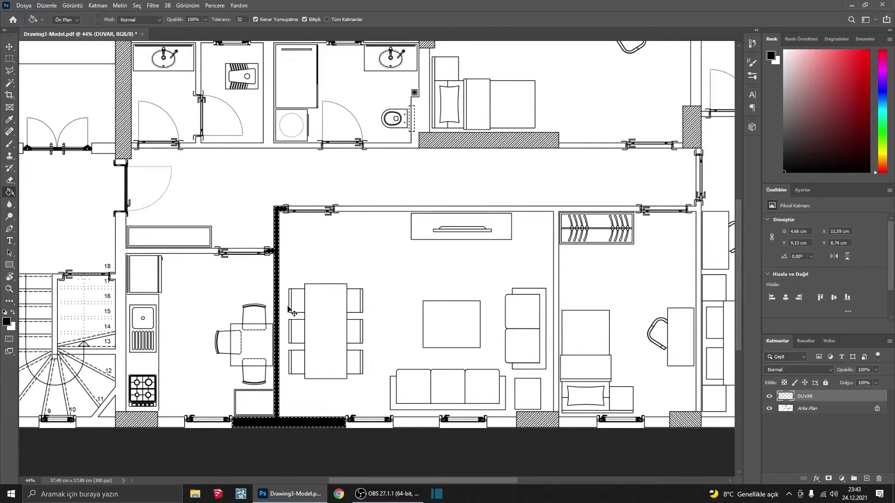
- Deselect the wall strip with Ctrl+D and leave no layer active
key(ctrl+d)
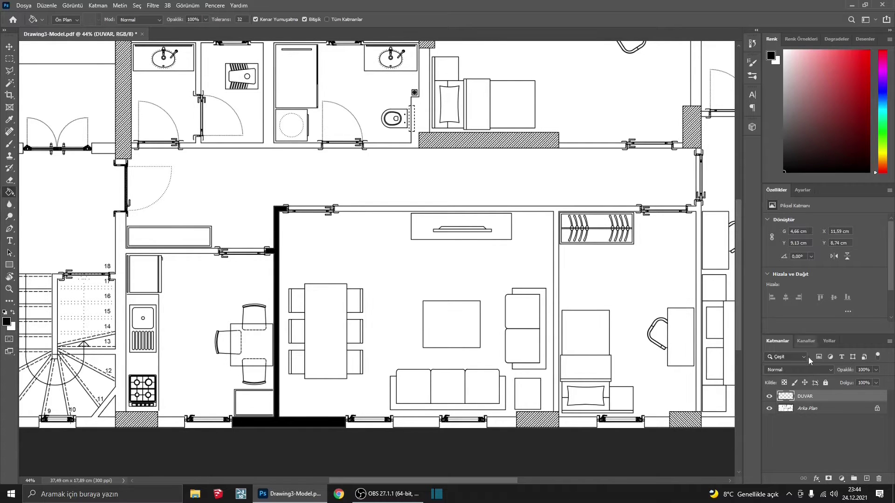
click(821, 429)
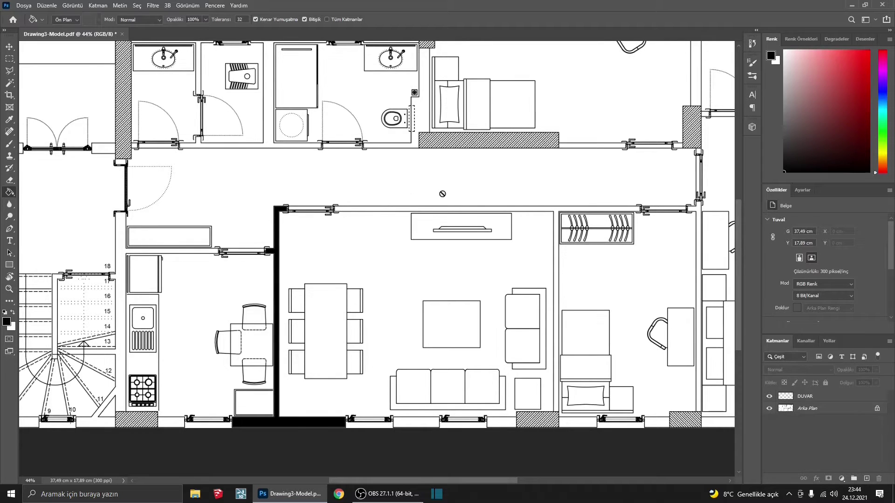
- Work on the Arka Plan layer with the Magic Wand in Add to Selection mode
click(804, 398)
scroll(367, 212, down, 2)
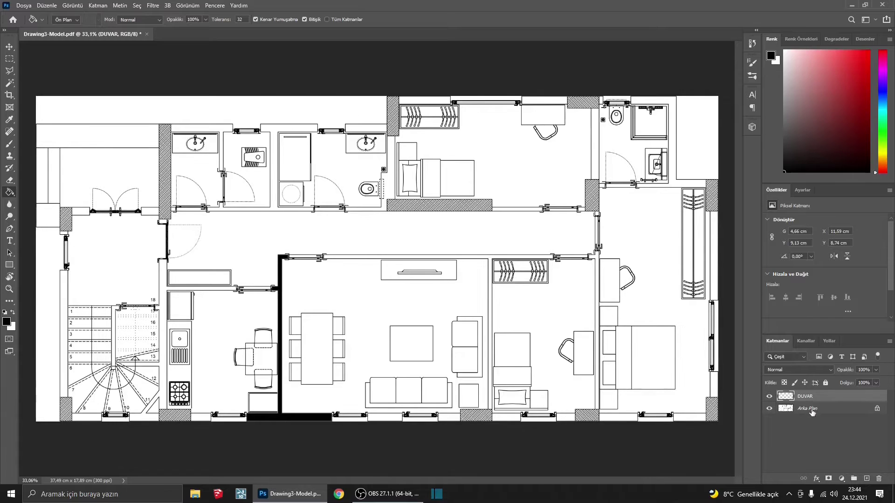
click(811, 410)
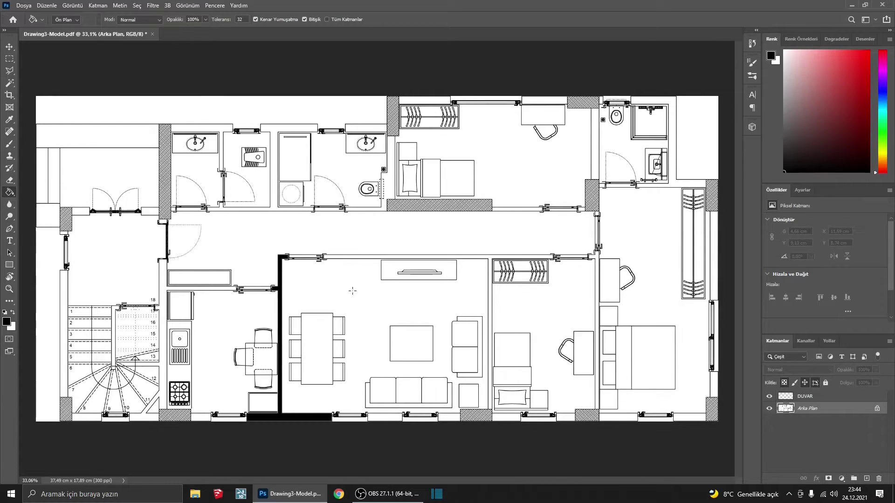
click(10, 84)
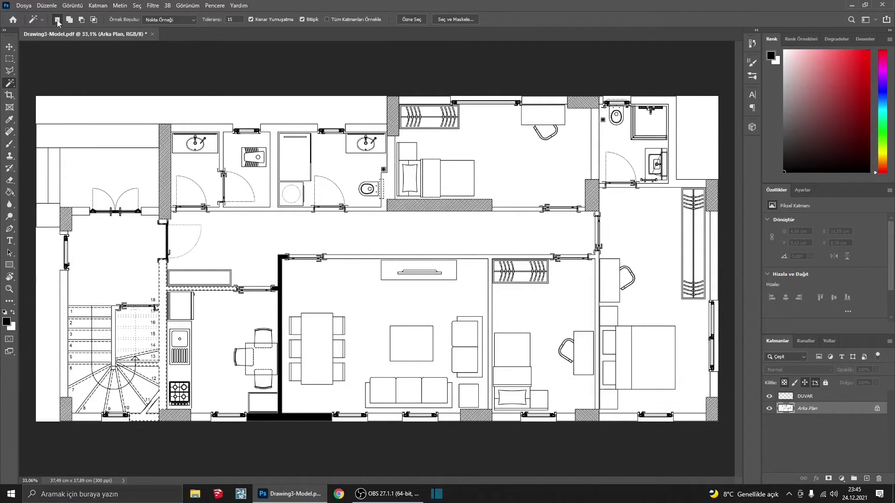
click(69, 20)
- Select the walls by the stairs, upper bathrooms, upper-right bedroom and lower-middle room
click(67, 275)
click(97, 415)
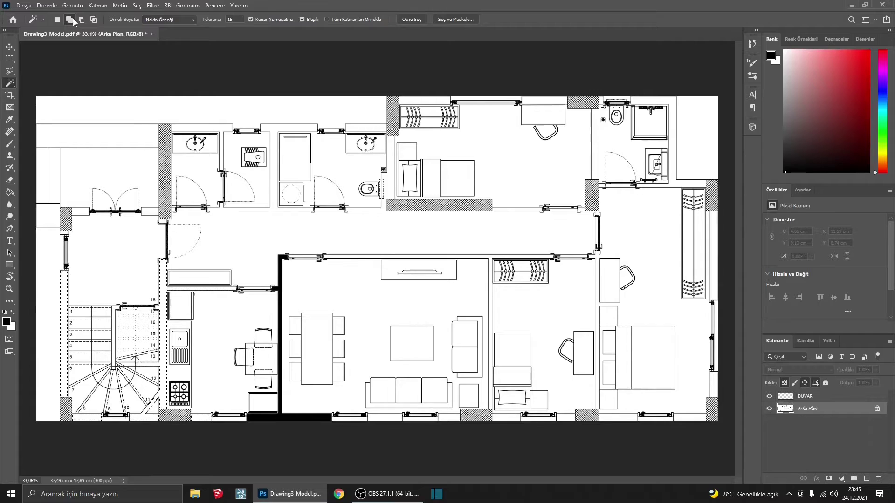
click(291, 129)
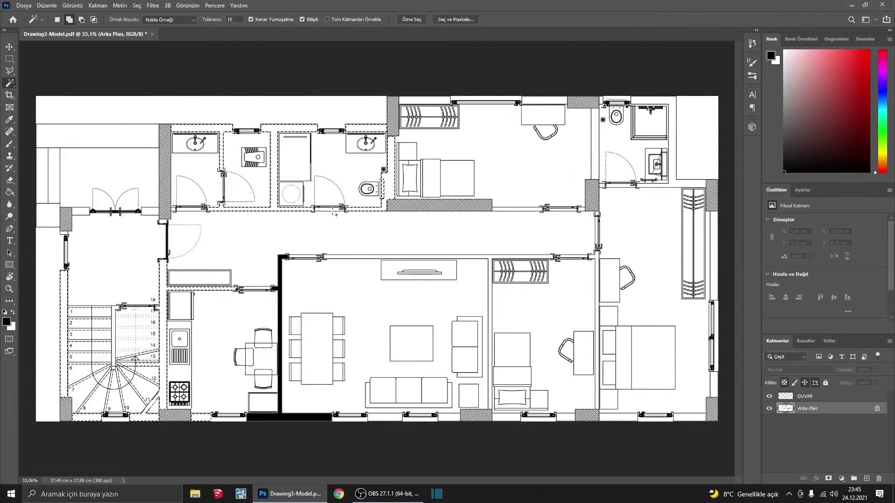
click(592, 123)
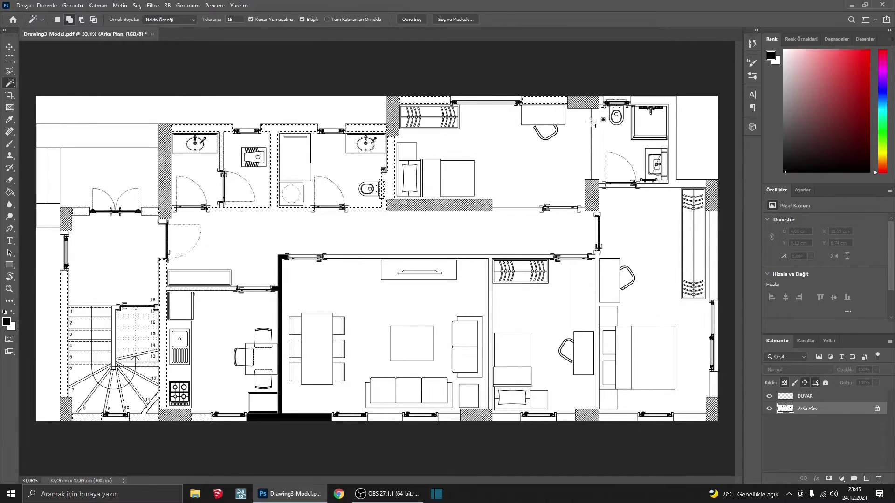
click(494, 409)
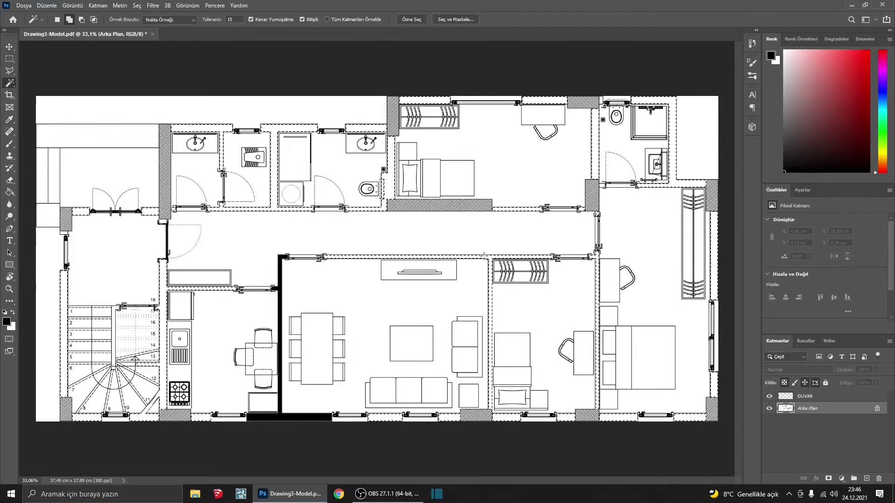
- Fill the selected walls solid black on the DUVAR layer and deselect
click(804, 397)
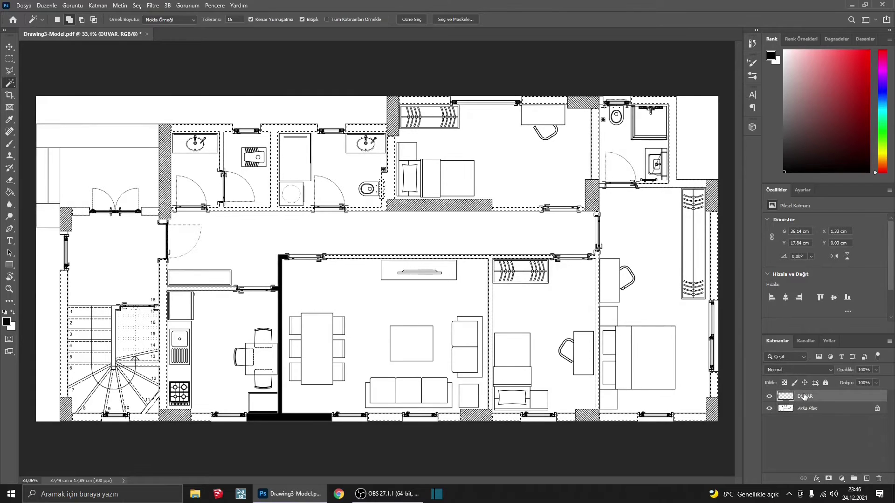
click(9, 192)
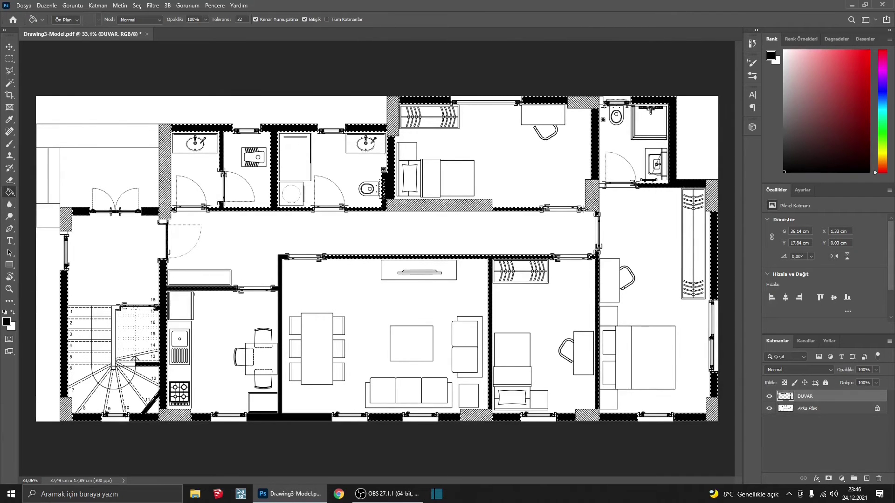
click(587, 212)
key(ctrl+d)
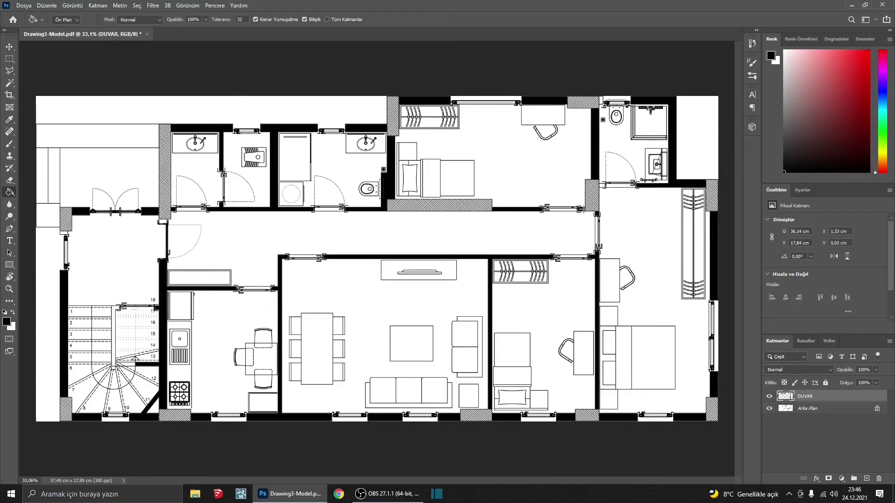
- Add a new empty layer, Katman 1, above DUVAR
scroll(408, 289, down, 2)
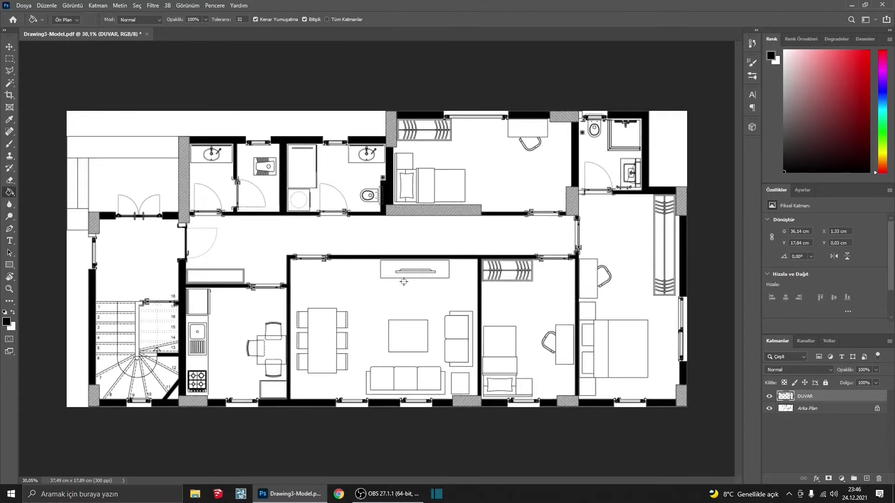
scroll(408, 289, up, 1)
click(805, 417)
click(813, 412)
click(801, 397)
click(867, 478)
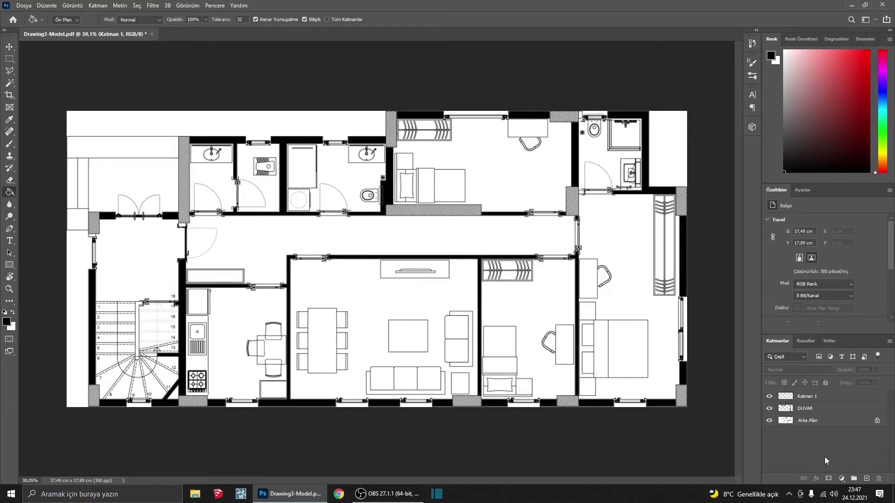
- Check the Arka Plan, DUVAR and Katman 1 layers, ending with Arka Plan active
click(825, 457)
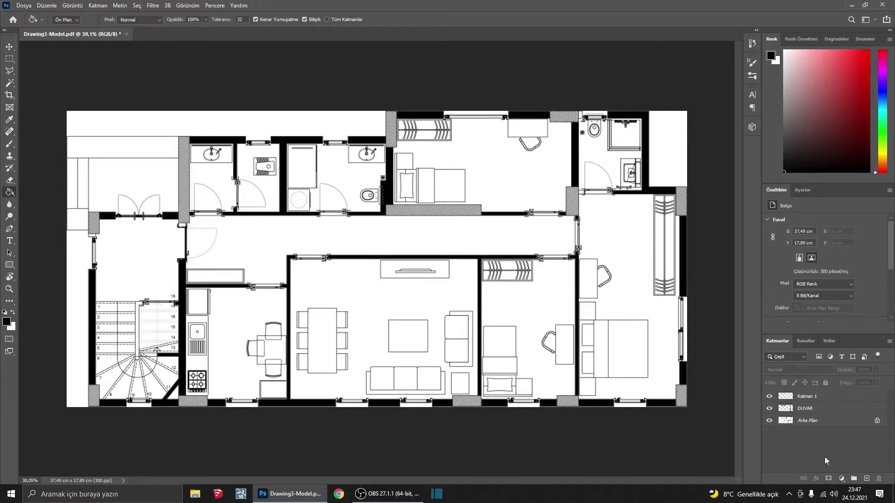
click(813, 422)
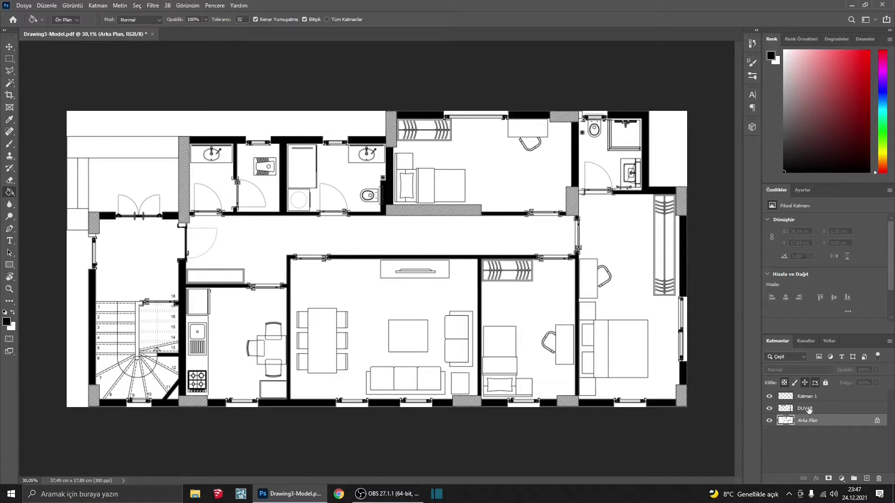
click(808, 409)
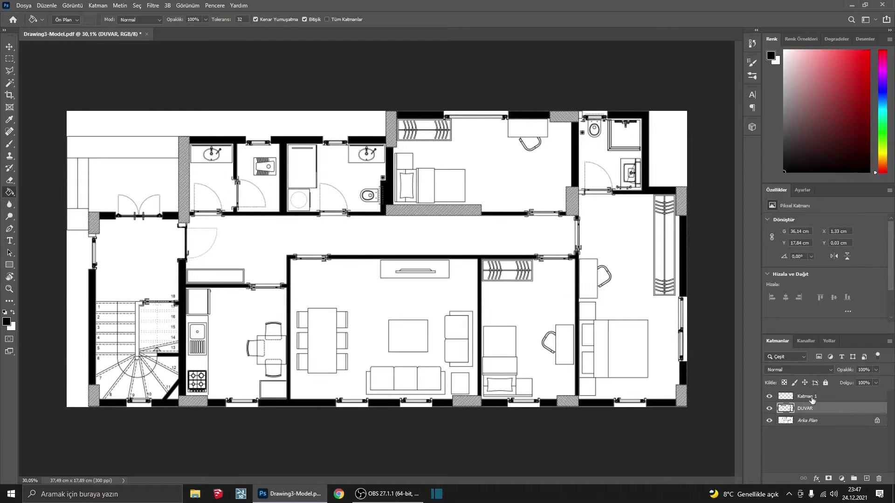
click(811, 399)
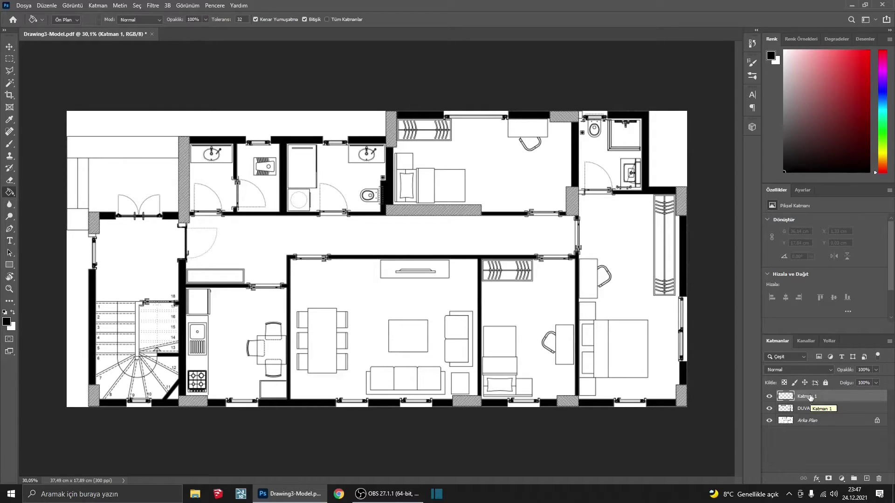
click(808, 422)
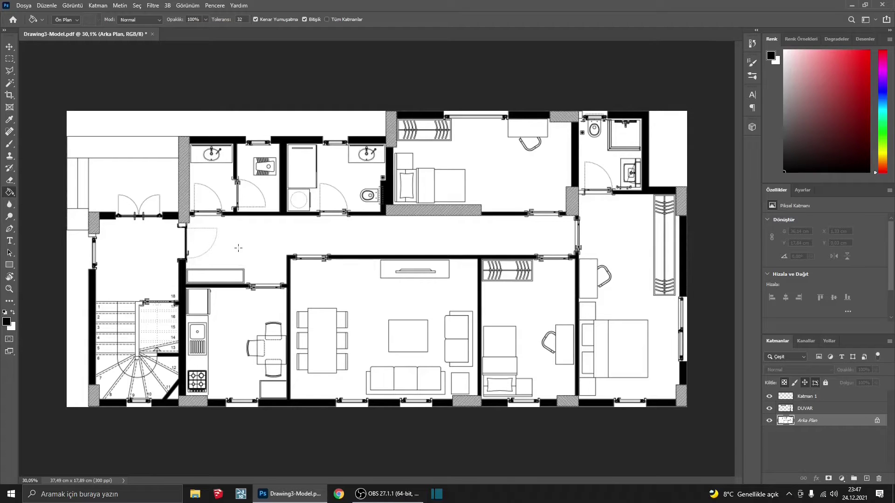
- Draw a Rectangular Marquee over the first hatched column block
click(10, 85)
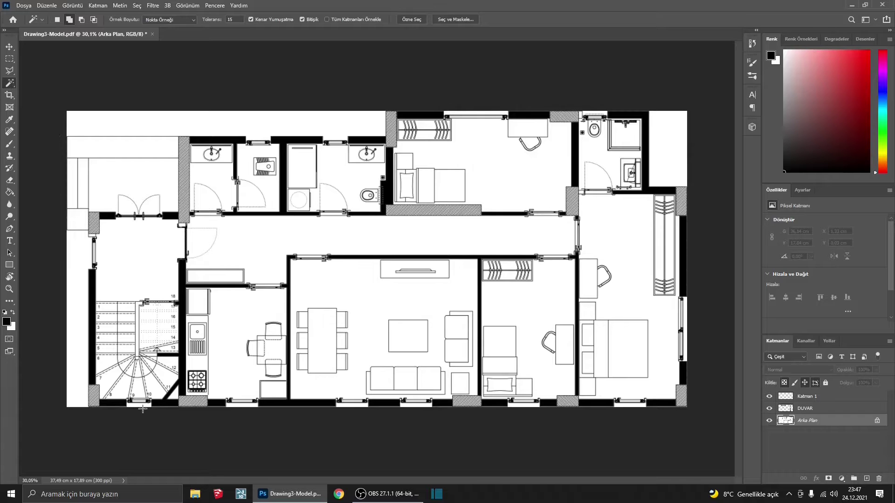
scroll(142, 409, up, 2)
scroll(149, 412, up, 2)
scroll(154, 416, up, 2)
scroll(159, 418, up, 2)
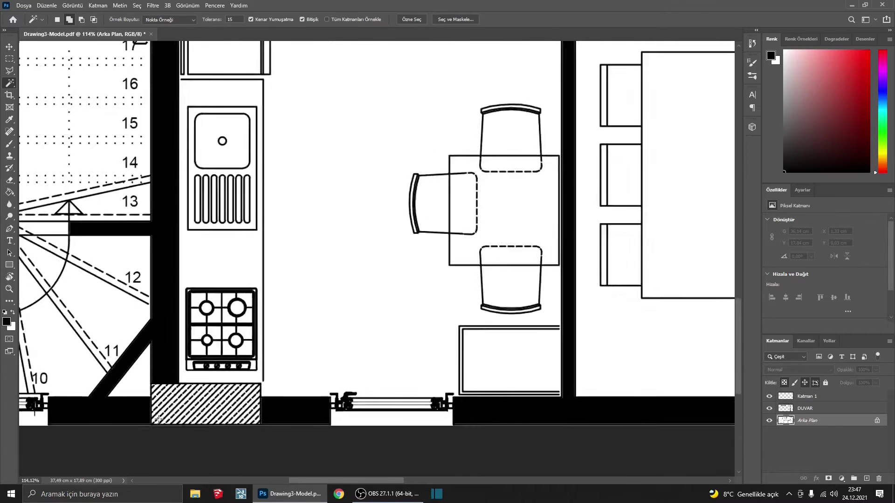
scroll(159, 420, up, 2)
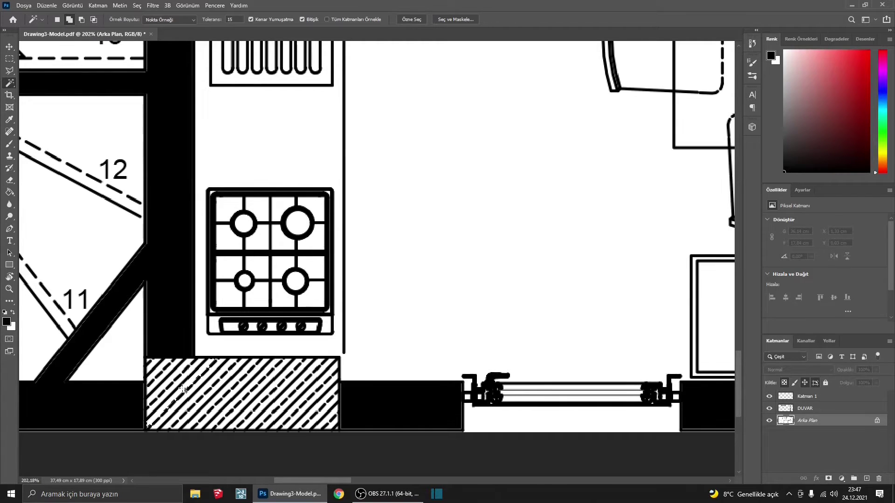
scroll(210, 382, down, 1)
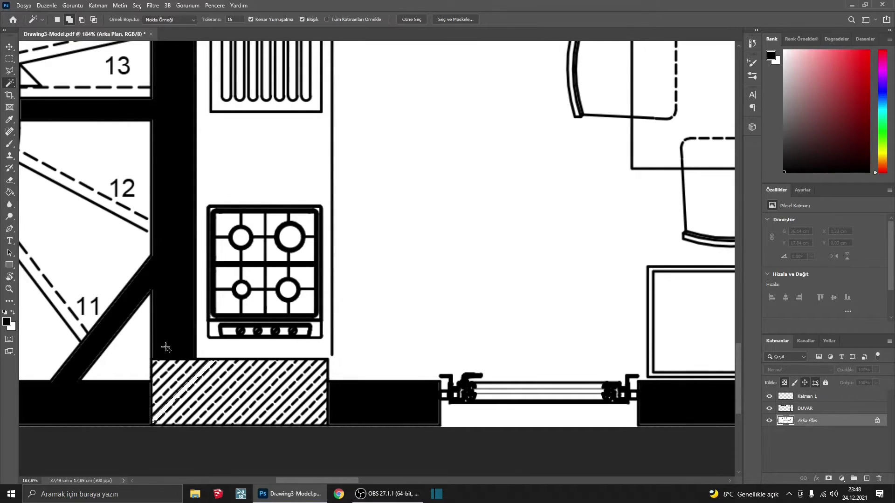
click(9, 60)
scroll(330, 418, up, 3)
scroll(330, 418, up, 2)
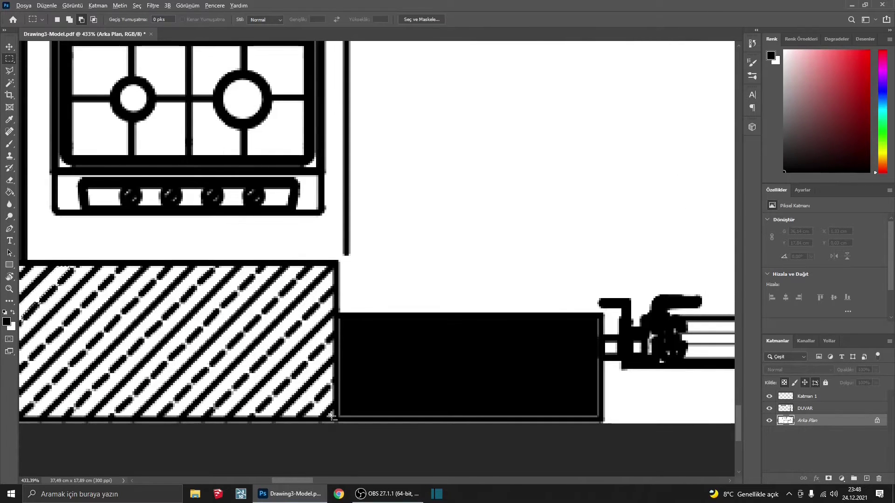
mouse_move(332, 417)
mouse_down()
mouse_move(132, 332)
mouse_move(125, 258)
mouse_up()
scroll(132, 332, down, 3)
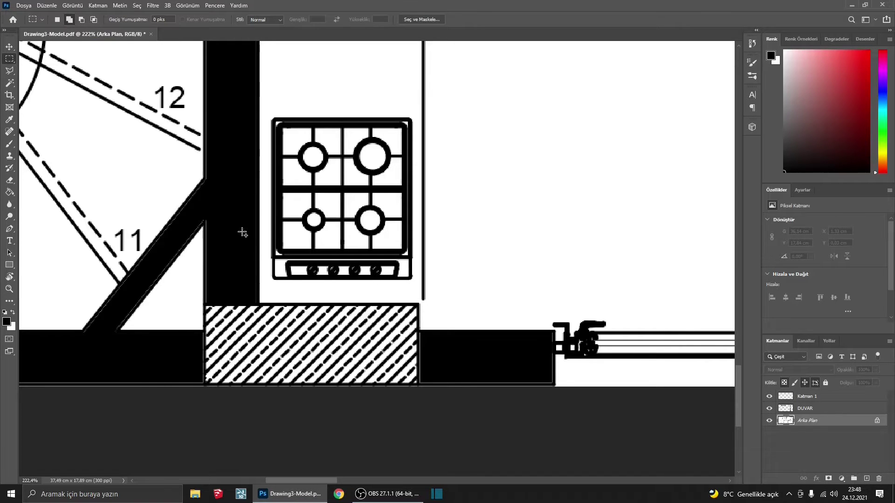
- Zoom to the next hatched column block and marquee it
scroll(414, 375, up, 6)
scroll(414, 376, up, 3)
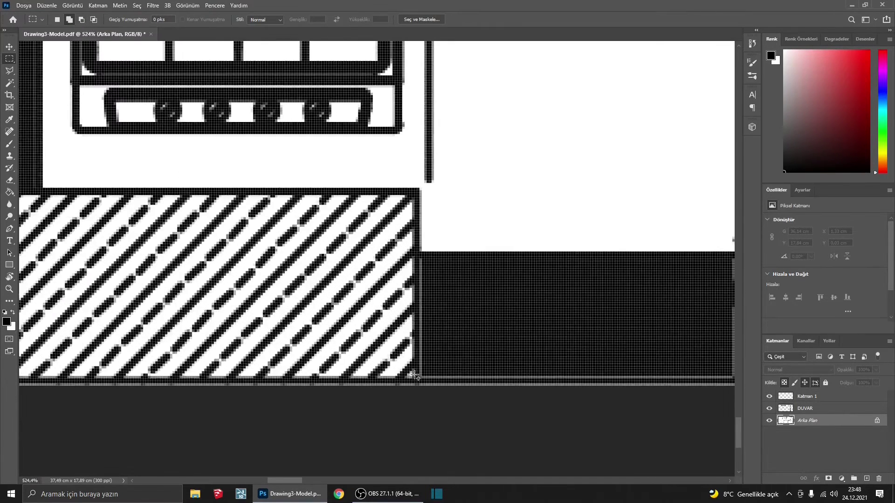
scroll(415, 376, down, 10)
scroll(414, 376, down, 6)
scroll(251, 294, down, 5)
scroll(252, 294, down, 4)
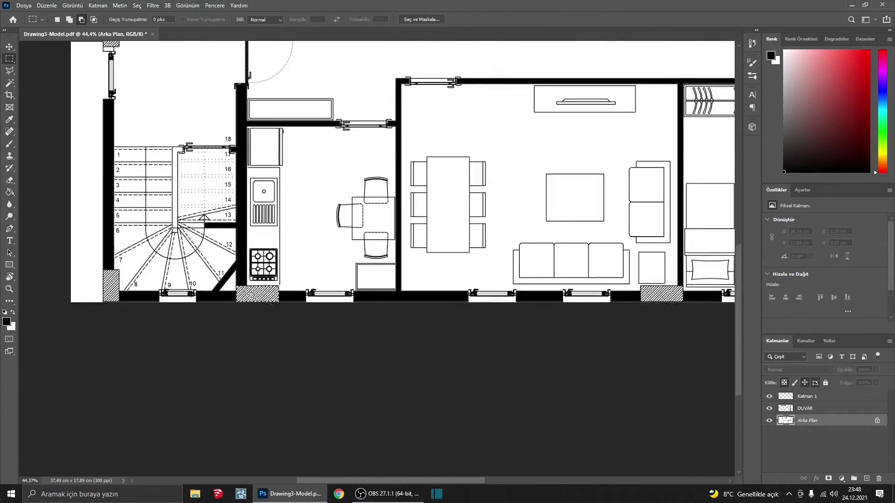
scroll(252, 295, up, 2)
scroll(90, 275, up, 3)
scroll(114, 281, up, 3)
scroll(261, 363, up, 2)
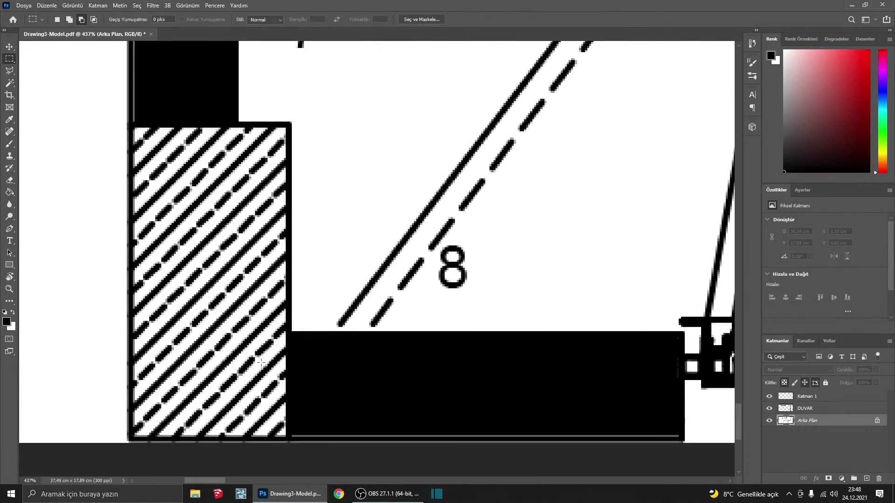
scroll(631, 293, down, 8)
scroll(497, 414, up, 4)
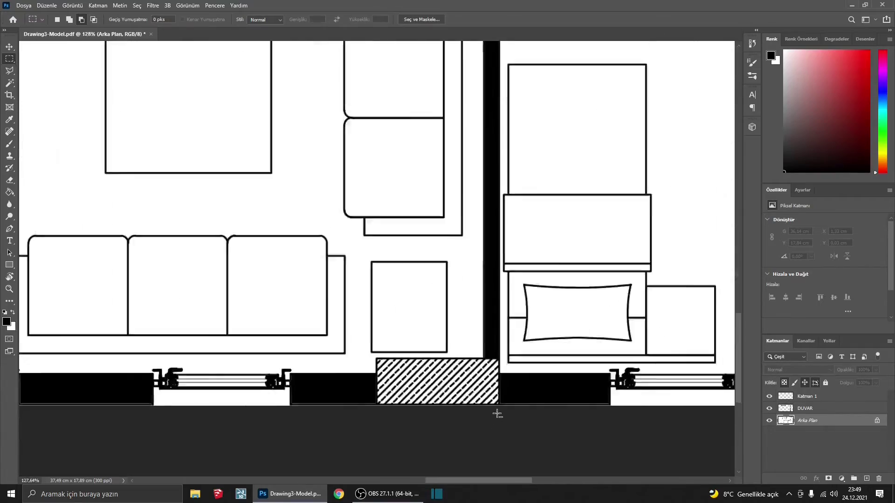
scroll(497, 414, up, 5)
scroll(495, 326, down, 2)
scroll(495, 276, down, 3)
scroll(495, 275, up, 5)
drag(476, 301, 152, 13)
- Shift-add a further hatched column block to the selection
scroll(149, 256, down, 2)
scroll(150, 256, down, 3)
scroll(354, 256, up, 4)
scroll(187, 140, up, 2)
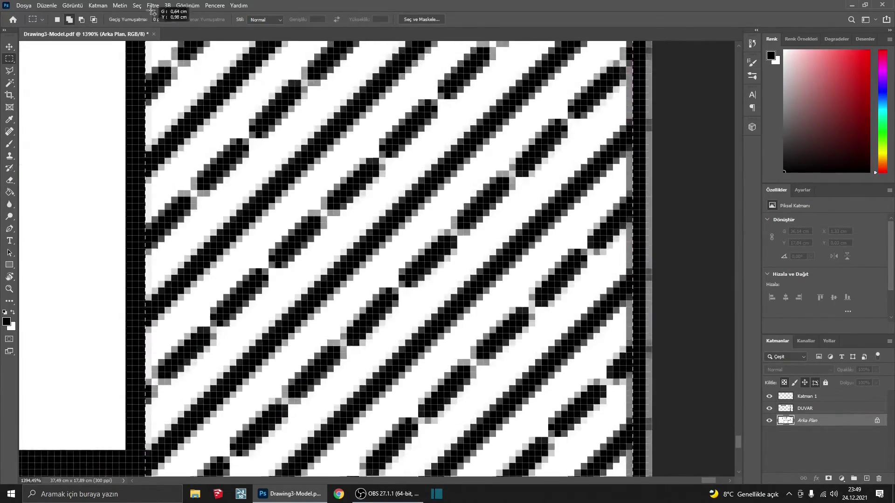
scroll(373, 233, down, 3)
scroll(466, 279, down, 3)
scroll(624, 375, up, 3)
scroll(624, 375, up, 1)
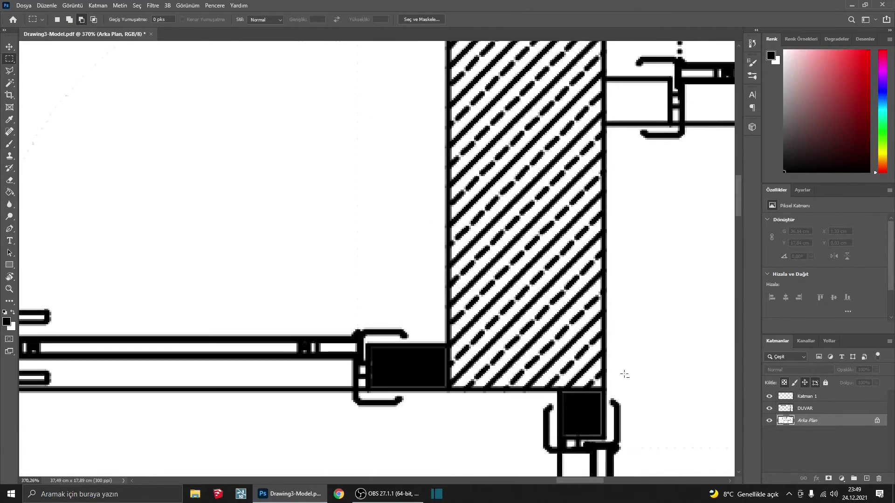
scroll(499, 77, up, 2)
scroll(472, 66, down, 3)
scroll(505, 365, up, 3)
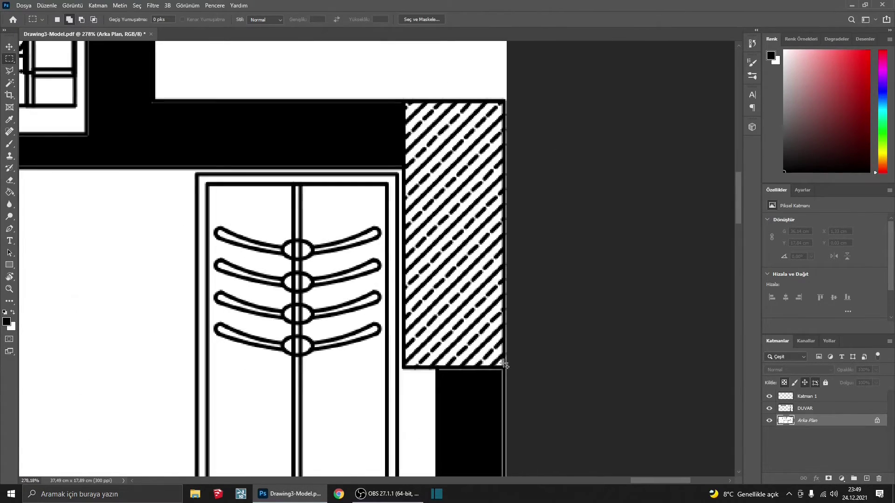
scroll(332, 264, down, 3)
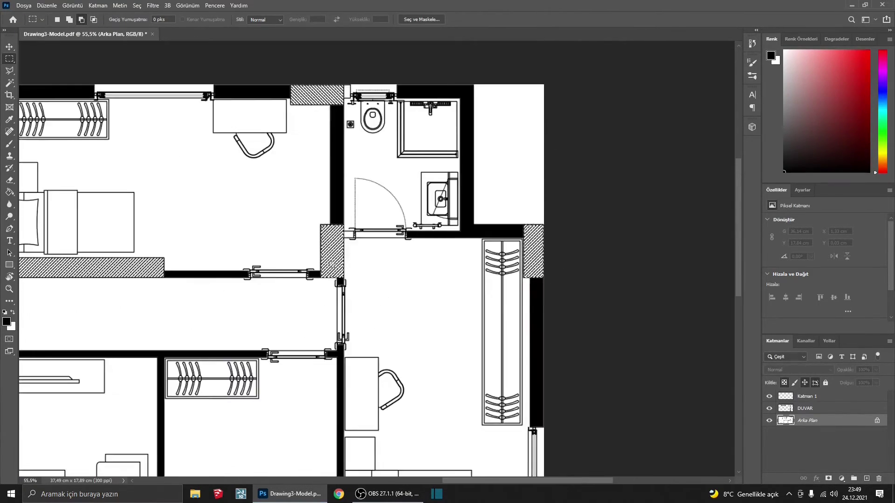
scroll(332, 264, up, 3)
scroll(208, 200, down, 1)
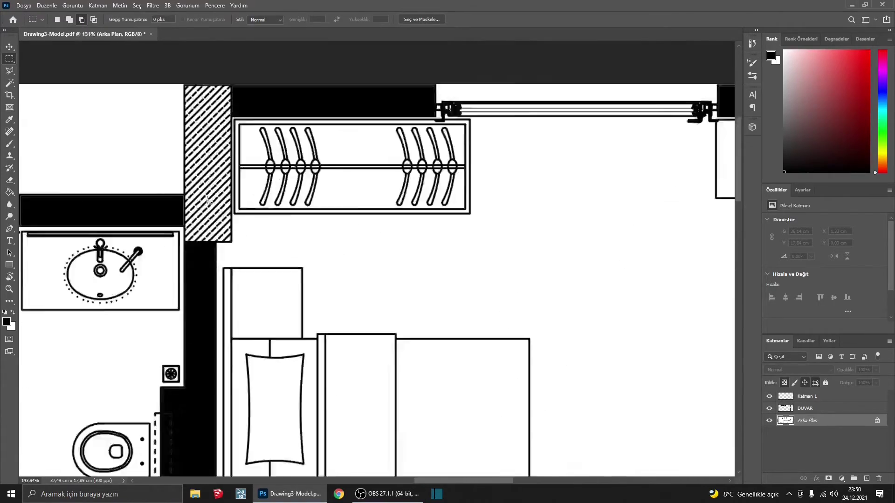
scroll(207, 201, up, 2)
scroll(350, 183, down, 3)
scroll(140, 224, down, 2)
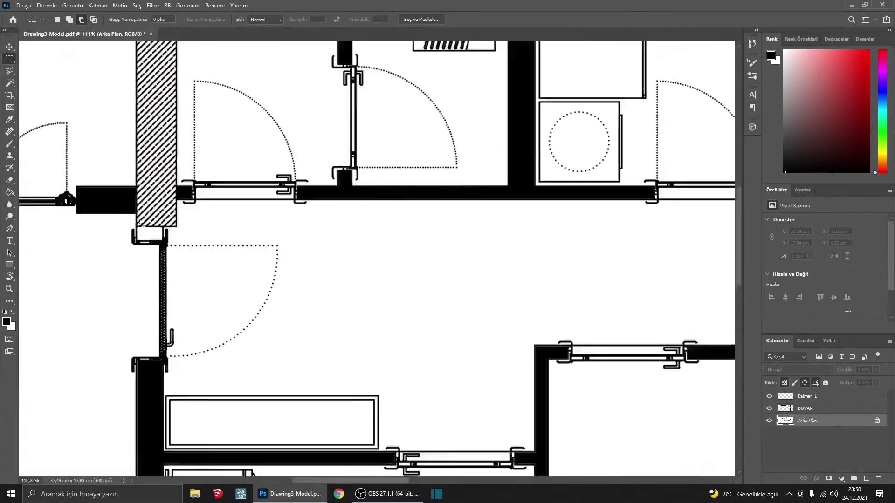
scroll(139, 223, up, 3)
scroll(150, 226, down, 2)
scroll(369, 166, down, 1)
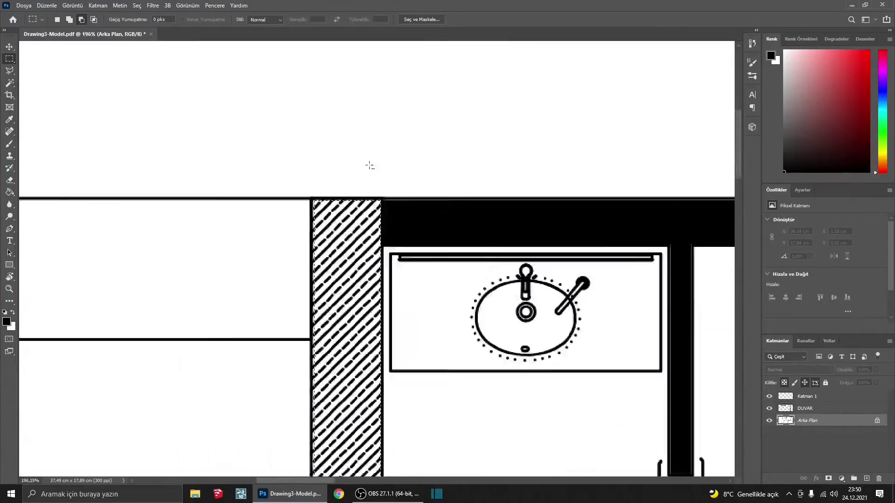
scroll(369, 165, down, 3)
scroll(473, 284, up, 4)
drag(474, 285, 46, 154)
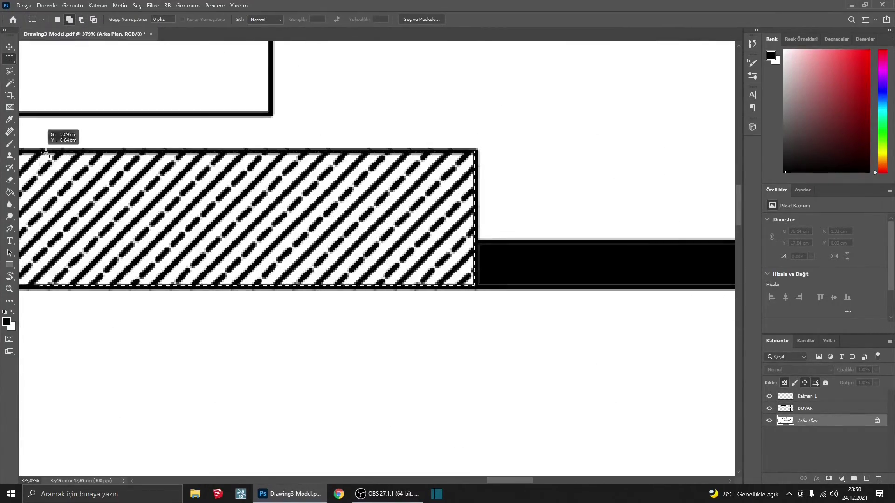
scroll(398, 219, down, 2)
scroll(205, 144, down, 1)
scroll(294, 193, down, 2)
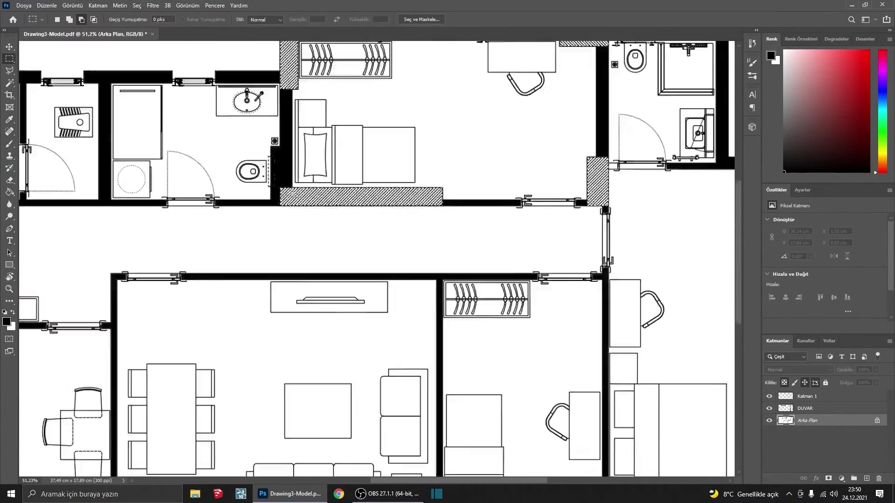
scroll(294, 193, down, 2)
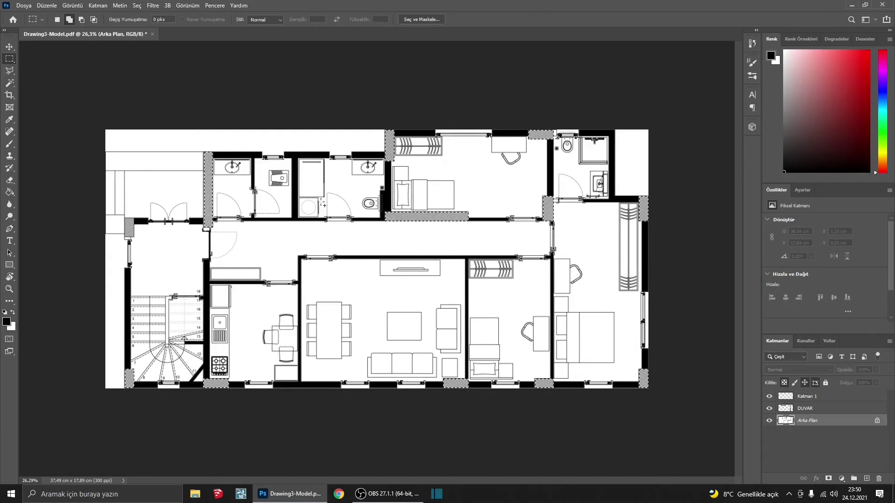
- Rename the Katman 1 layer to KOLON
double_click(808, 396)
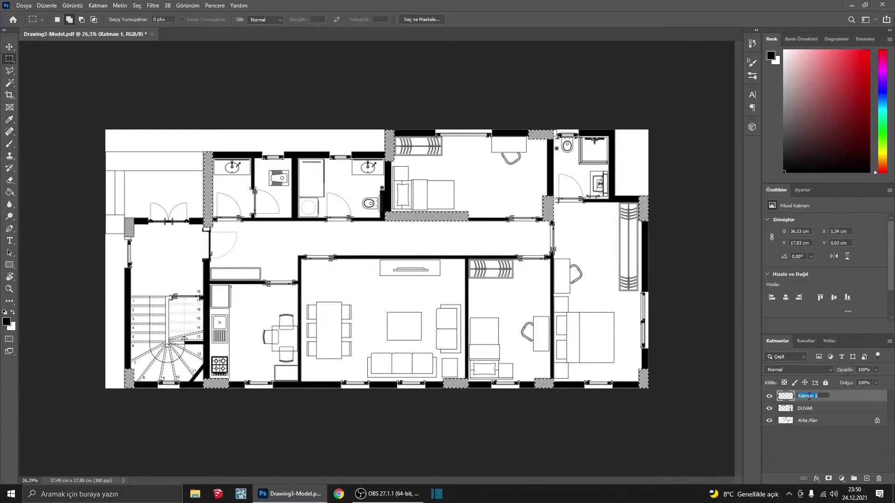
text(KOLON)
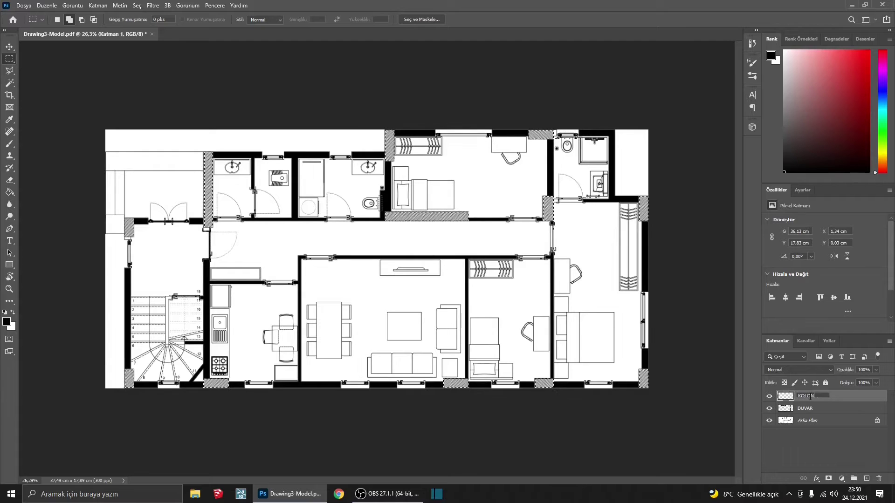
key(Return)
- Fill the column selection mauve #7b5a5a and set KOLON opacity to 68%
click(7, 322)
click(582, 148)
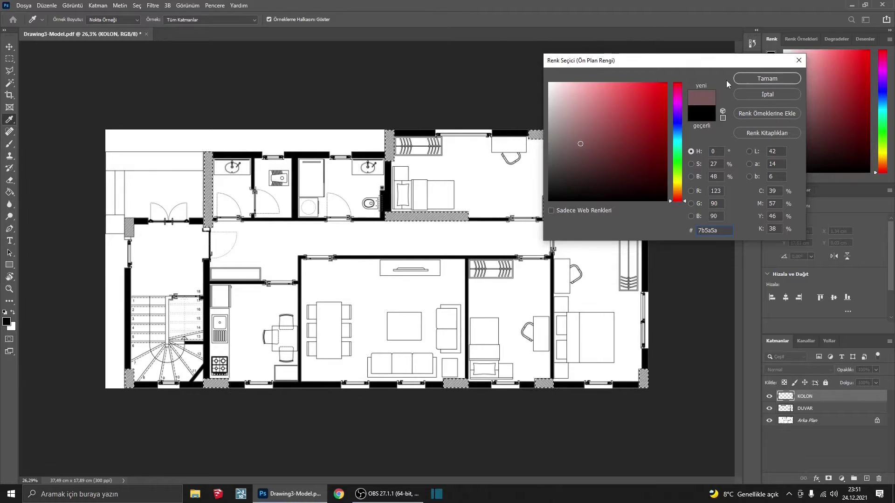
click(743, 79)
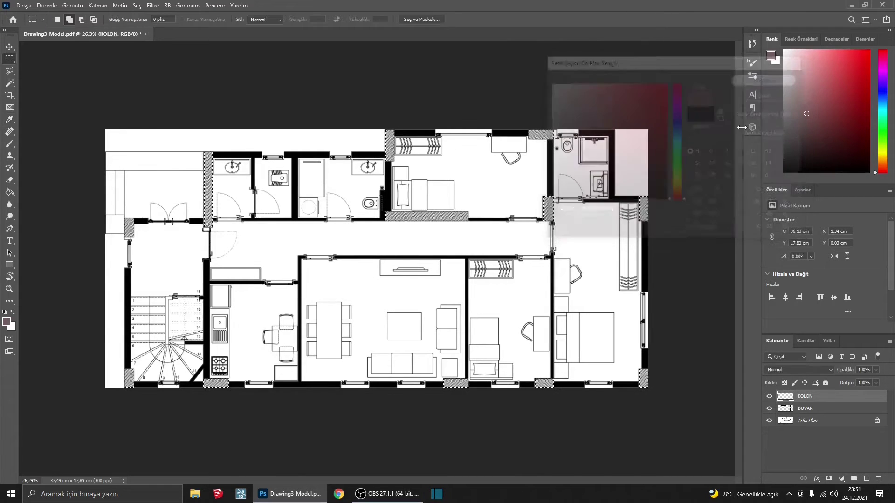
click(10, 193)
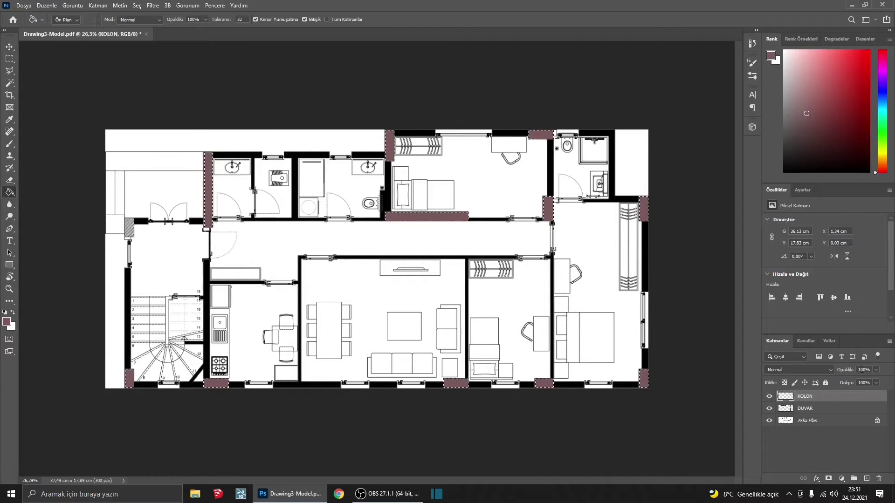
click(876, 369)
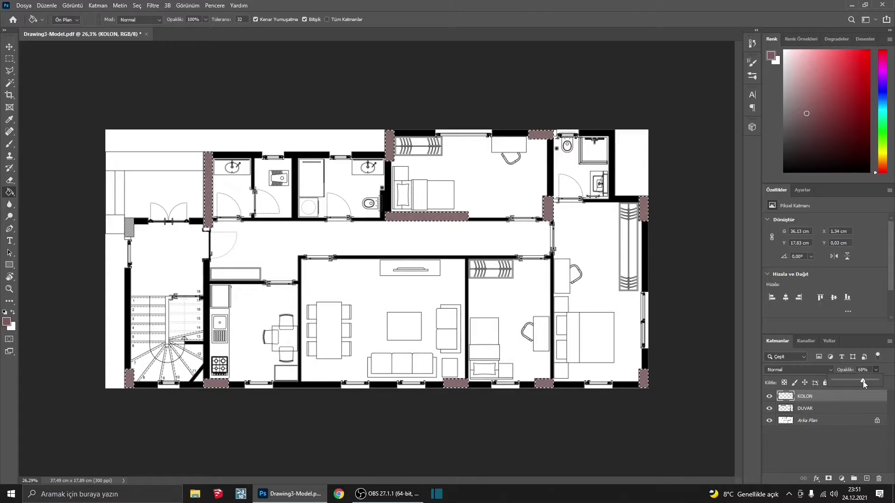
- Commit the 68% opacity, deselect with Ctrl+D, and zoom around to check the mauve columns
click(812, 444)
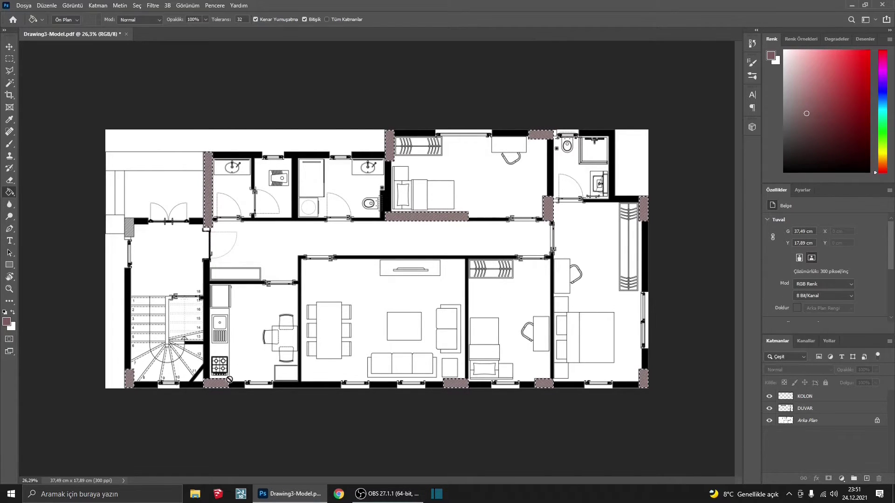
key(ctrl+d)
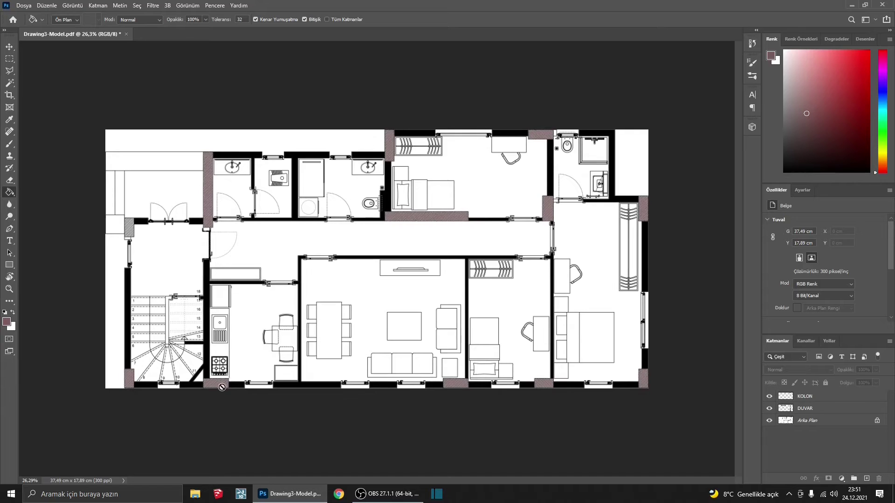
scroll(555, 398, up, 5)
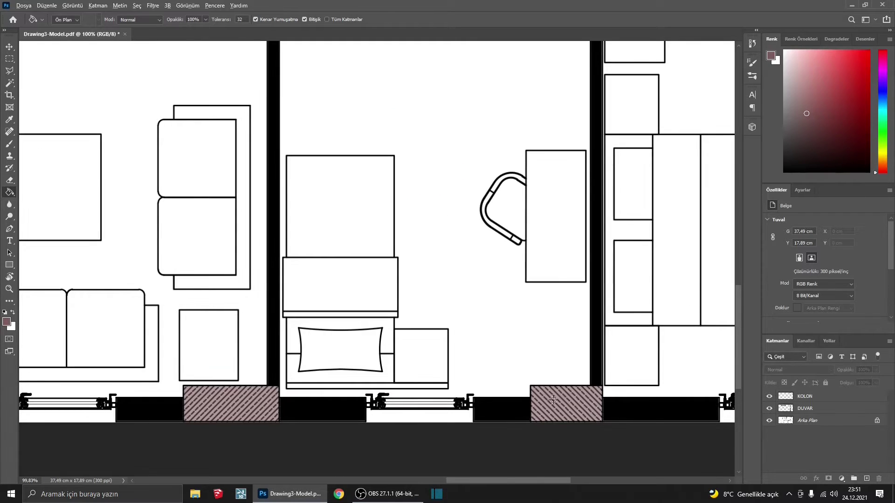
scroll(554, 399, down, 2)
scroll(554, 400, up, 1)
scroll(554, 400, up, 2)
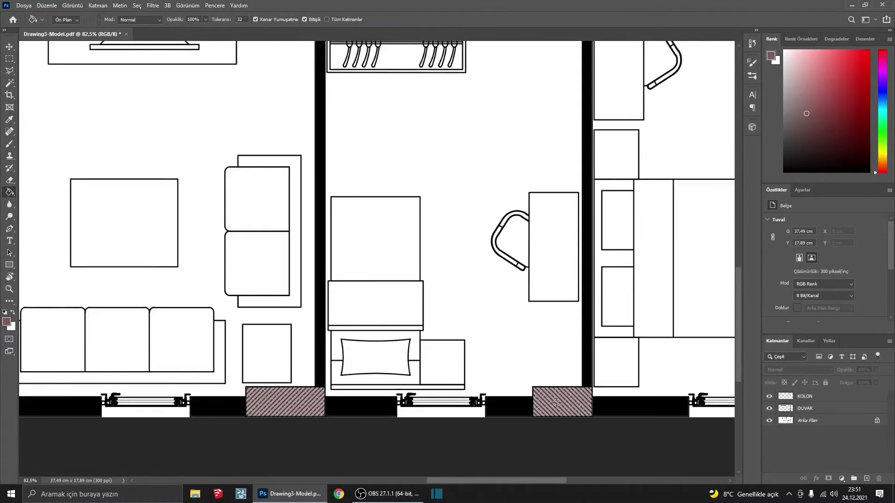
scroll(557, 402, up, 1)
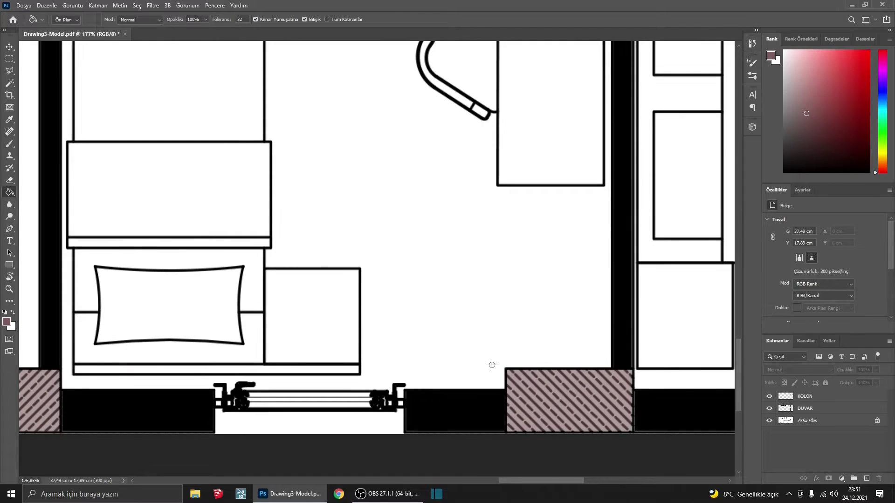
scroll(489, 365, down, 2)
scroll(484, 364, down, 2)
scroll(489, 365, down, 2)
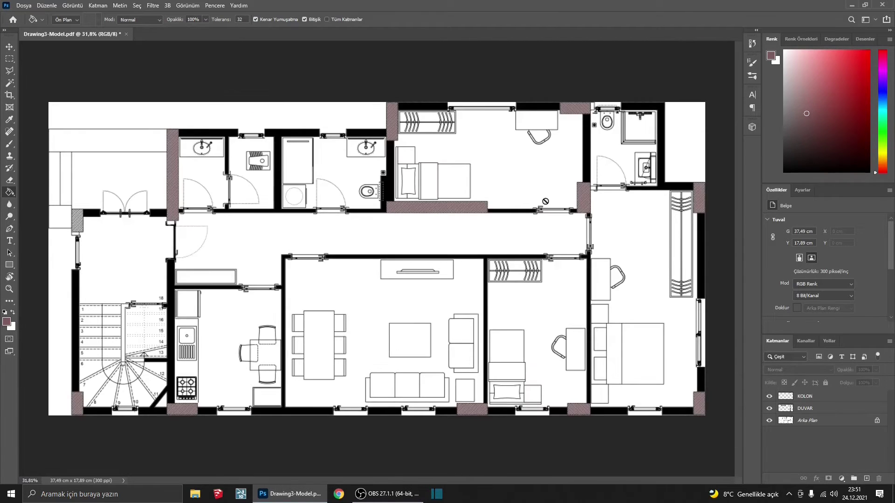
scroll(610, 98, up, 3)
scroll(601, 102, up, 2)
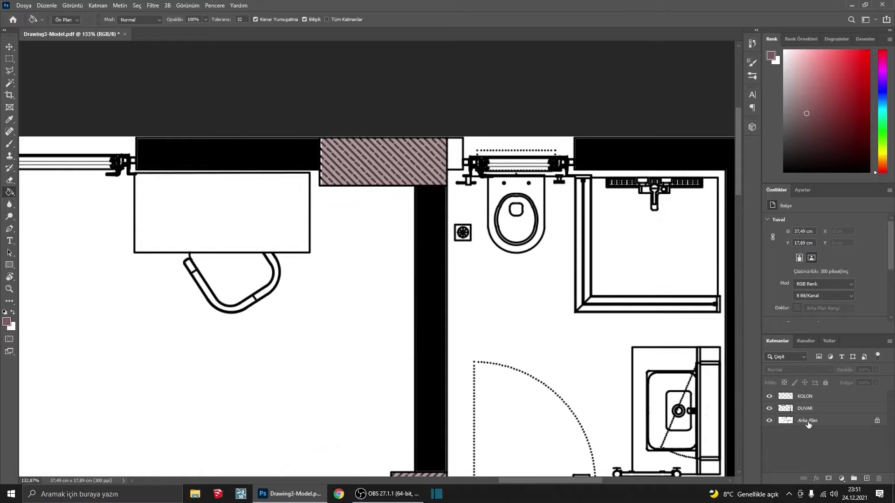
- Magic Wand the white wall gap by the top-right bathroom and fill it black on DUVAR
click(807, 424)
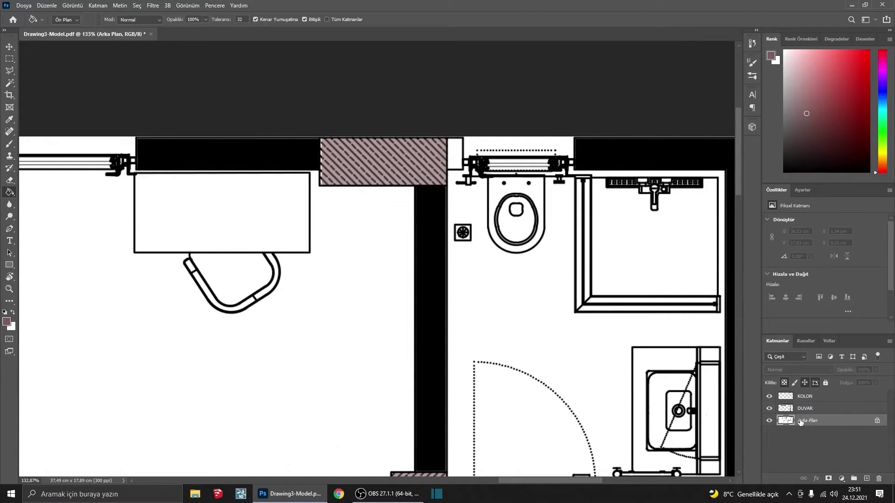
click(9, 85)
click(453, 153)
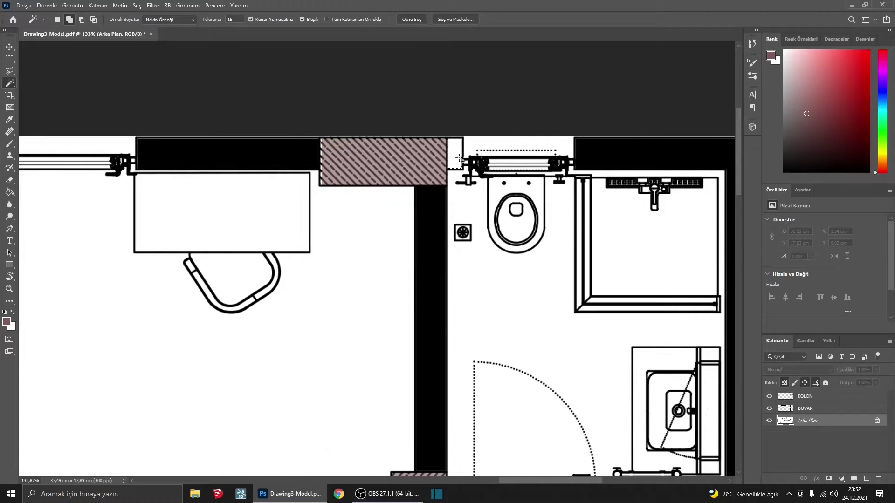
click(805, 408)
key(g)
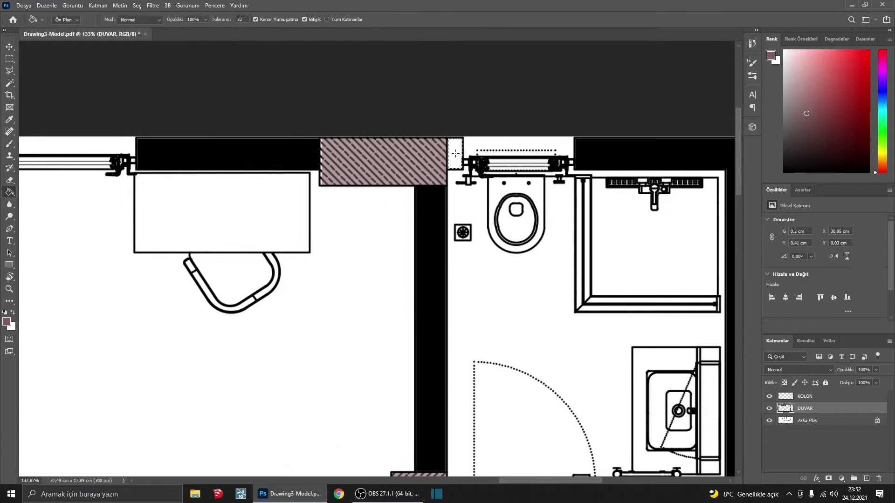
key(d)
click(456, 156)
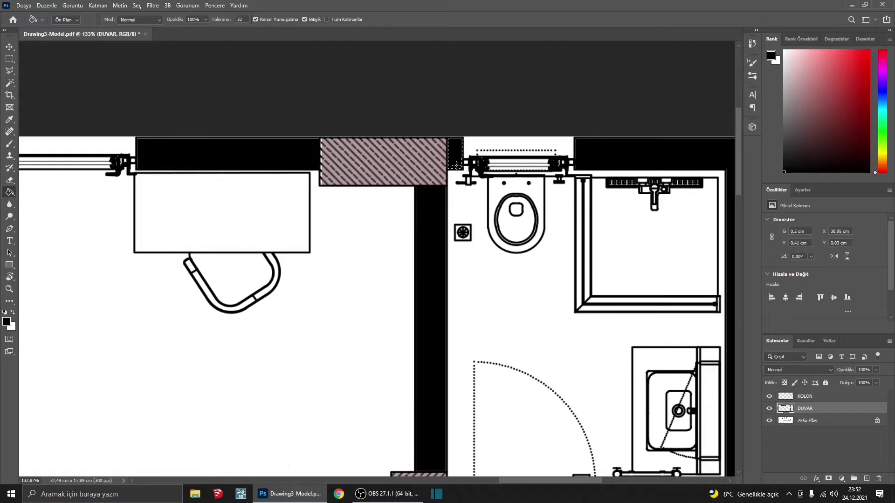
click(809, 447)
key(ctrl+0)
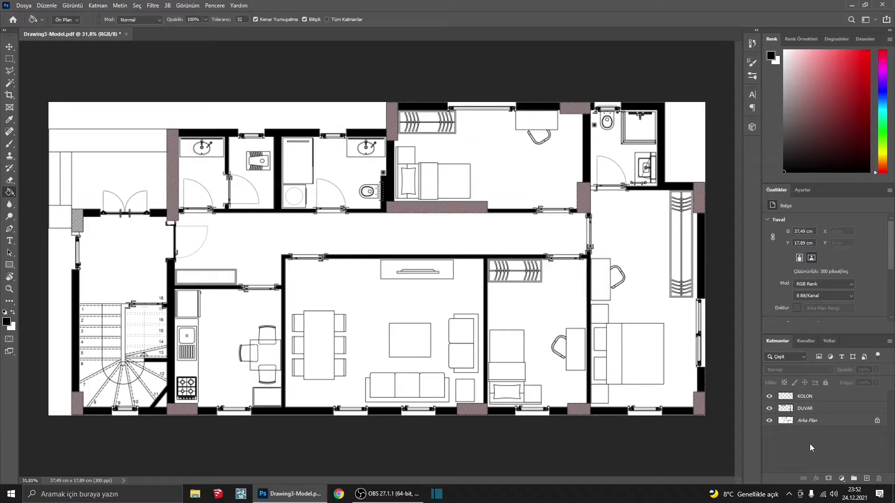
- Search Google Images for 'parke texture' and open the Harmony Laminat Parke preview
click(810, 420)
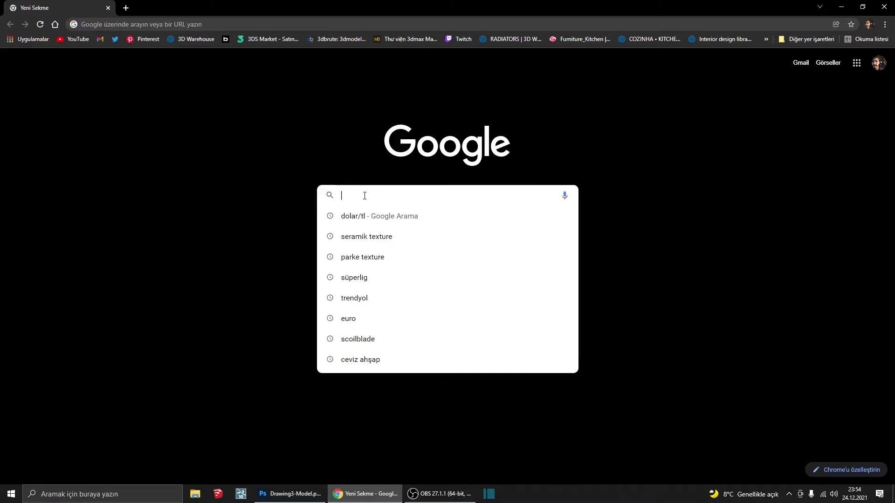
click(378, 260)
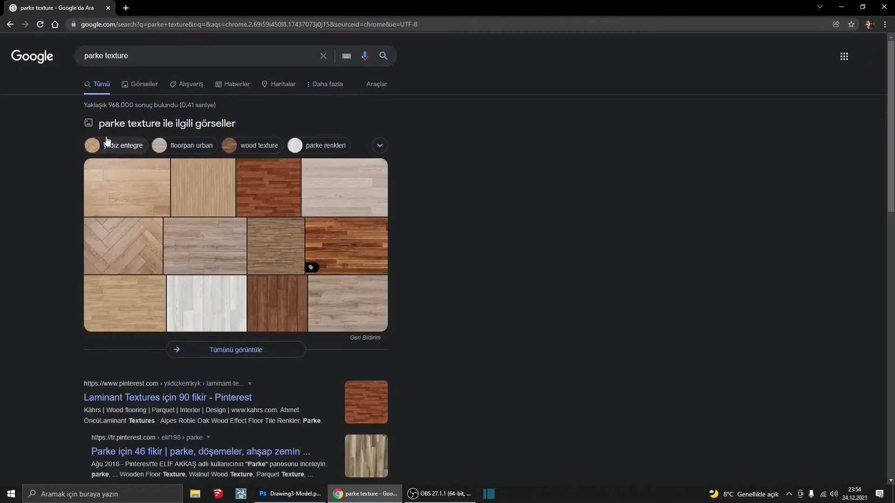
click(140, 85)
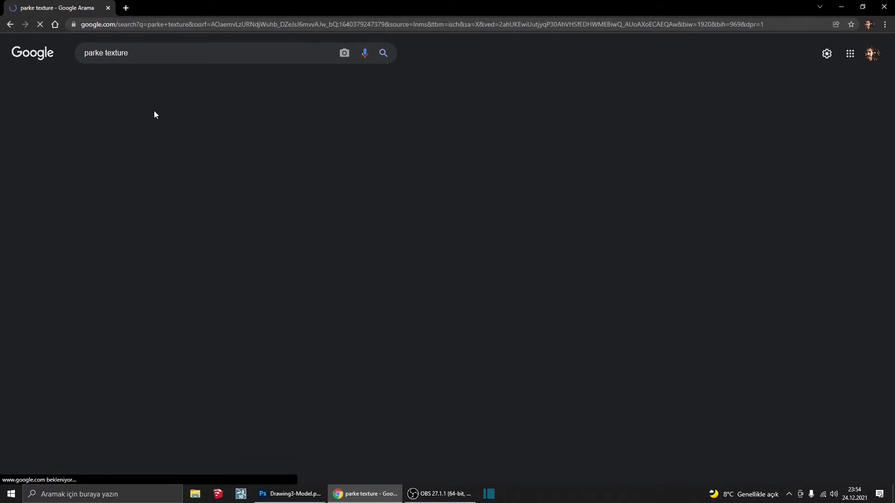
scroll(303, 196, down, 5)
scroll(321, 210, down, 1)
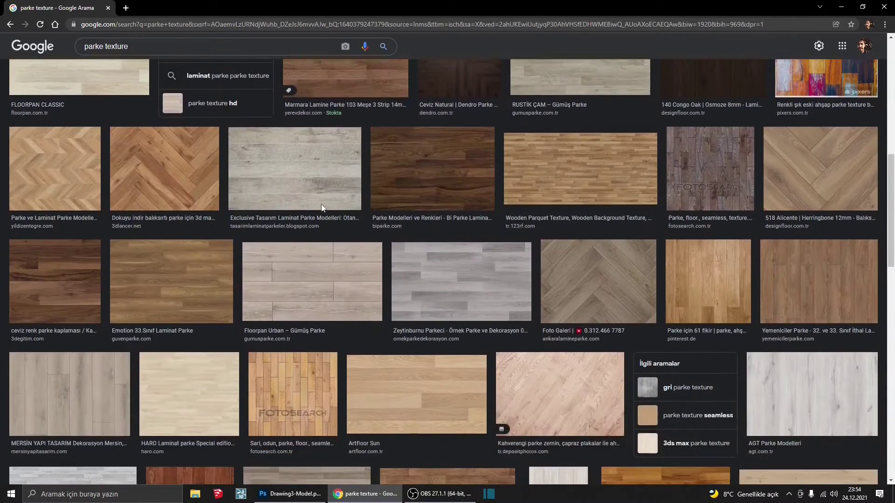
scroll(328, 221, down, 3)
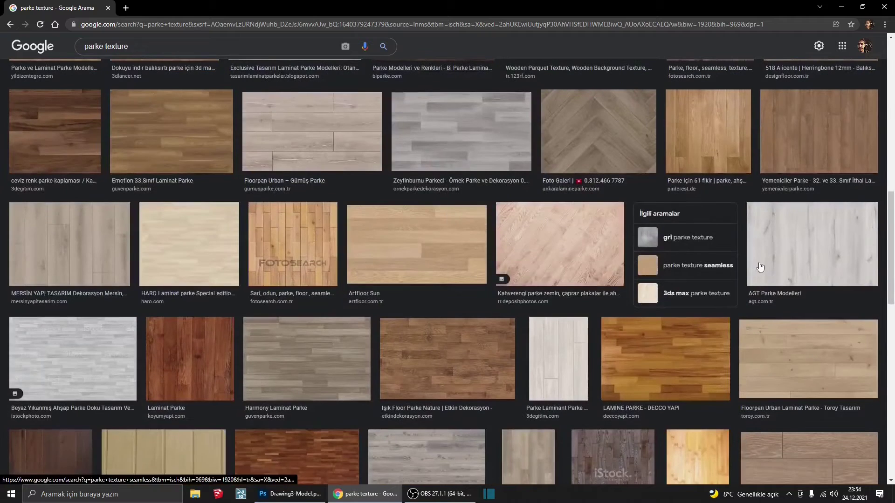
click(309, 361)
- Save the texture to the desktop as 32516_b.jpg and minimize Chrome
right_click(679, 209)
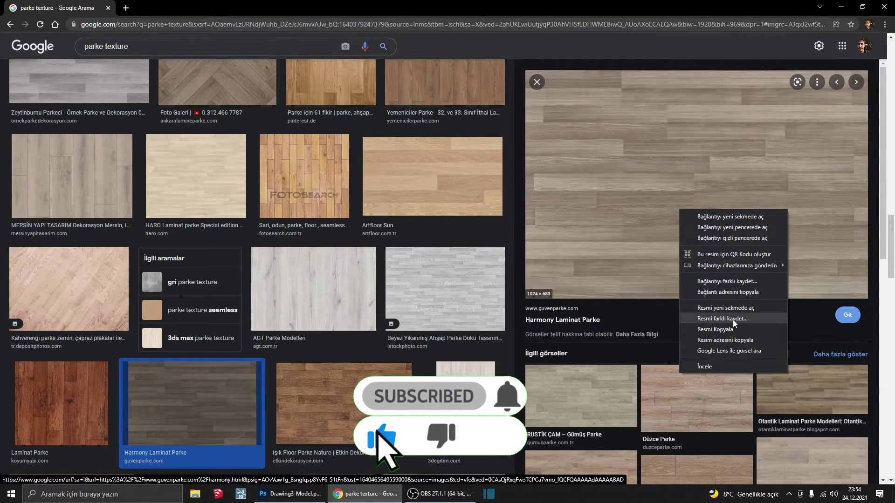
click(732, 320)
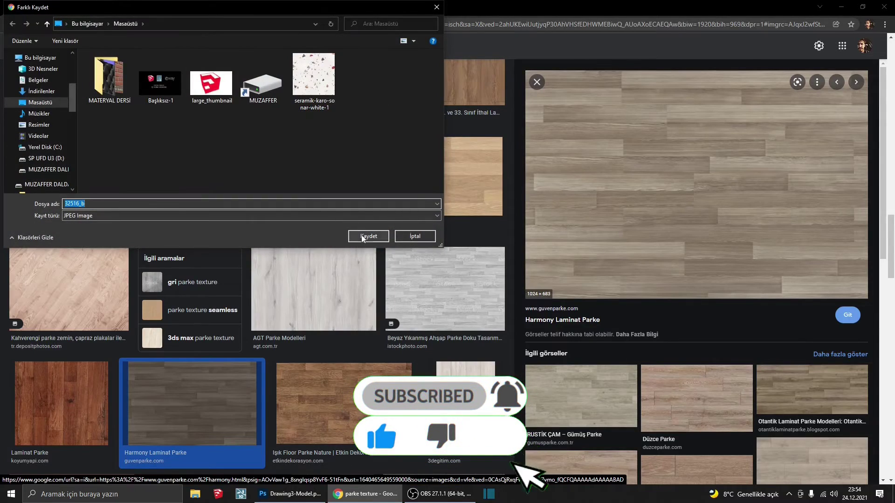
click(368, 236)
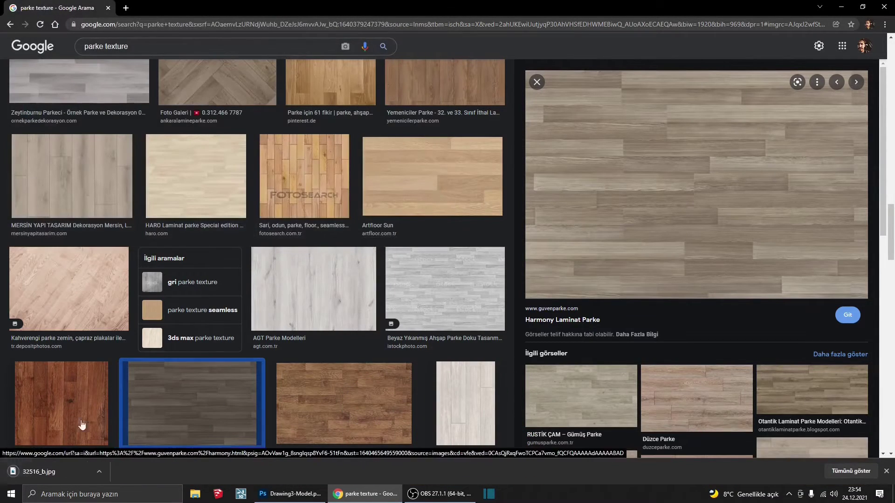
click(841, 7)
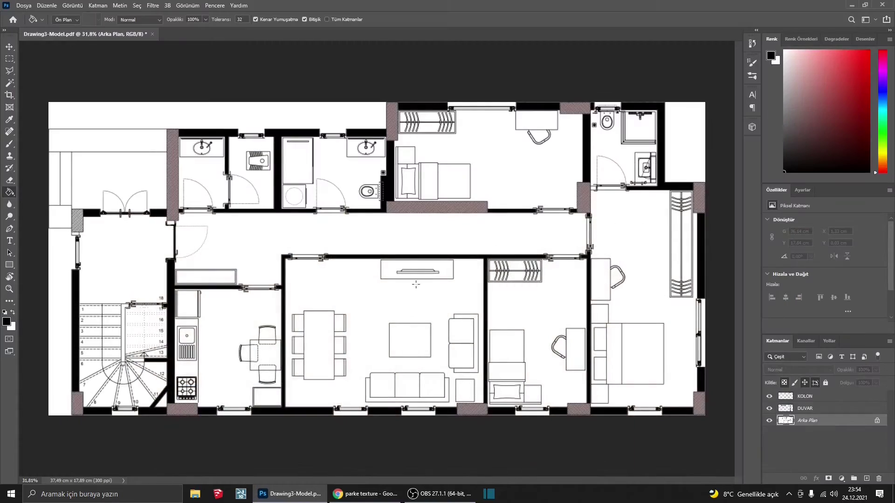
- Open 32516_b.jpg from disk as a new Photoshop document
click(24, 6)
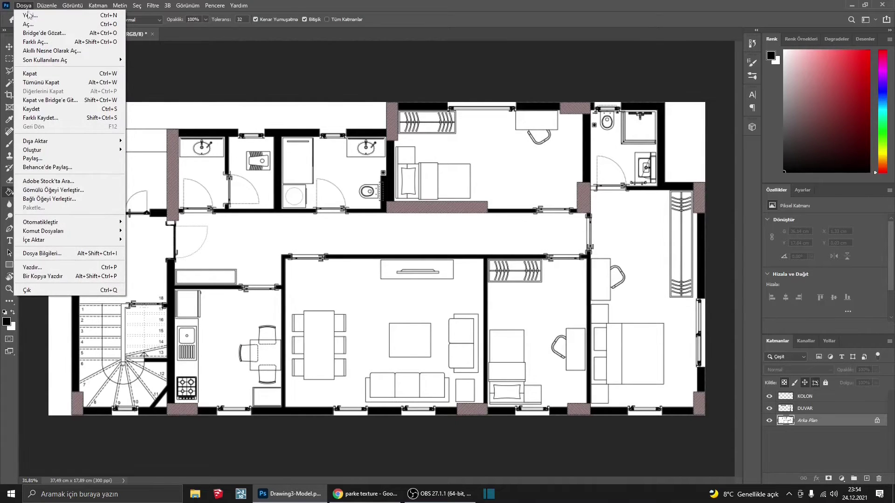
click(28, 24)
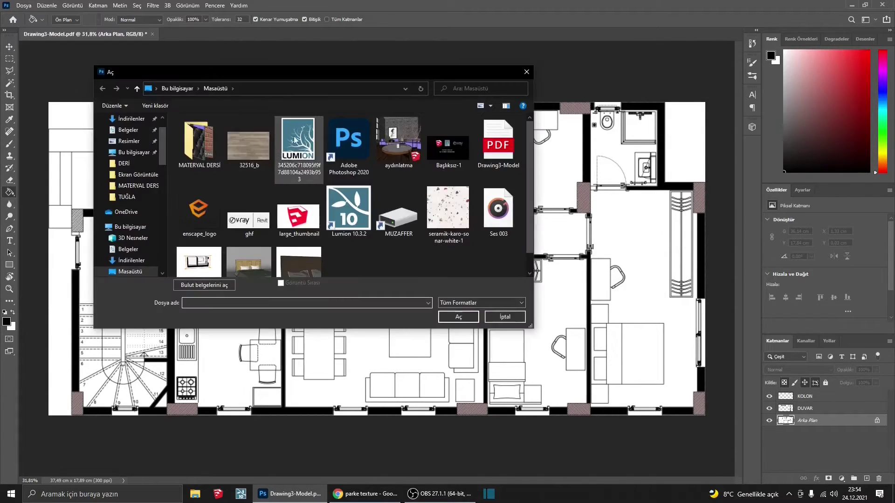
click(249, 153)
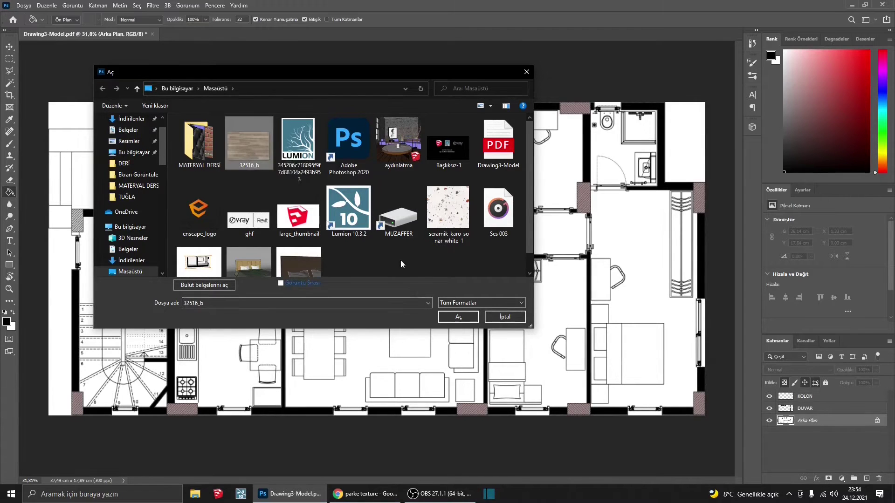
click(458, 317)
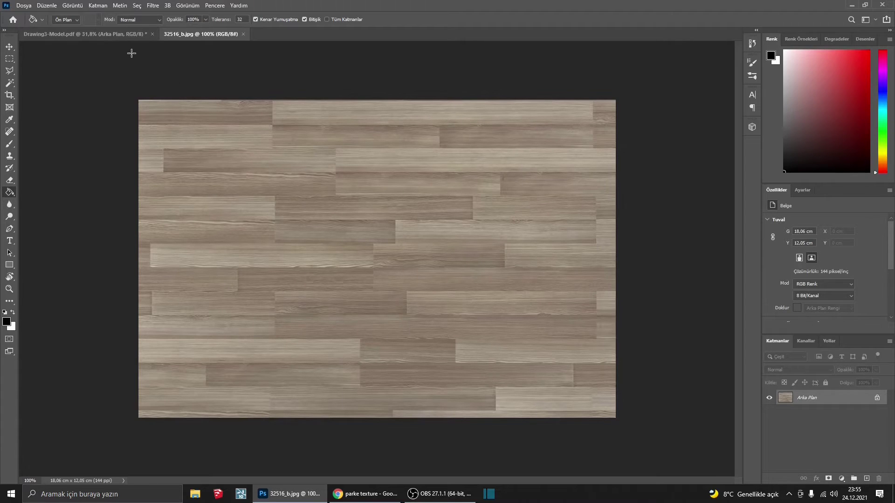
- Define the texture as a pattern named PARKE 1 and close its document
click(47, 6)
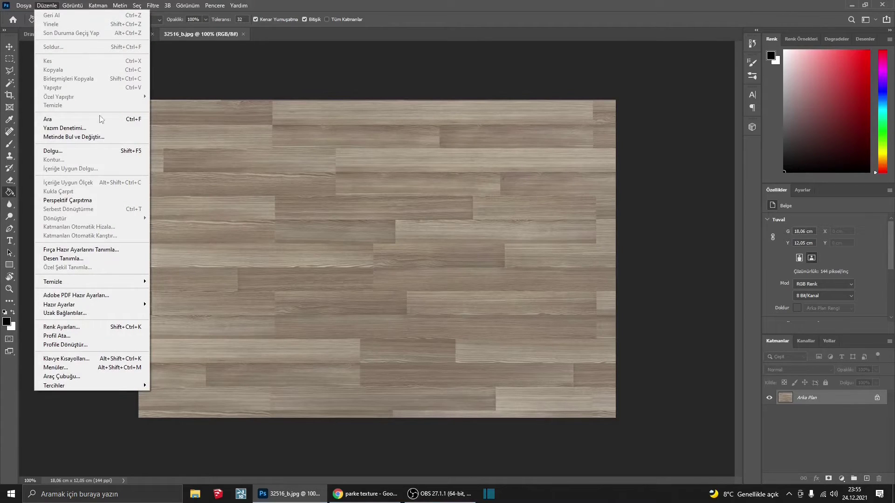
click(77, 260)
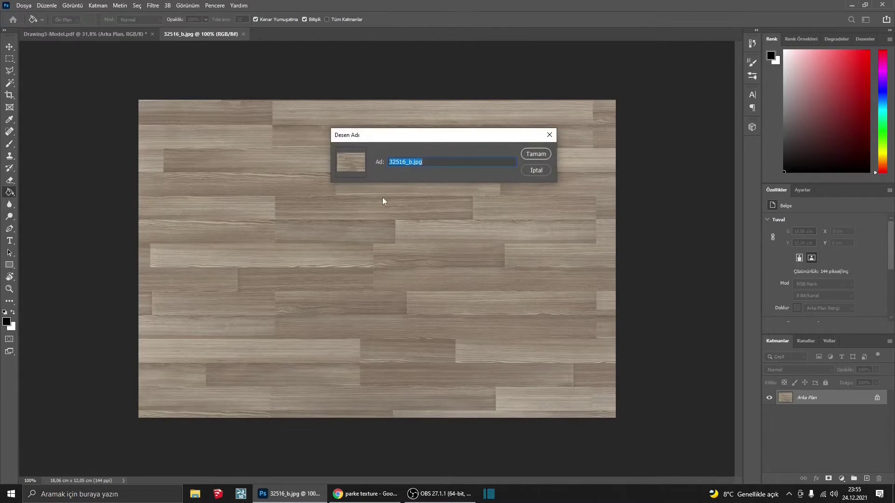
text(PARKE 1)
key(Return)
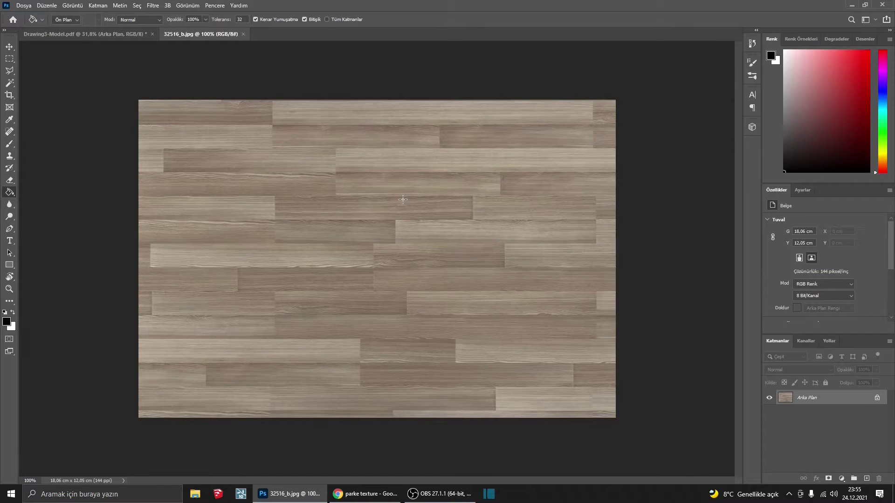
click(244, 34)
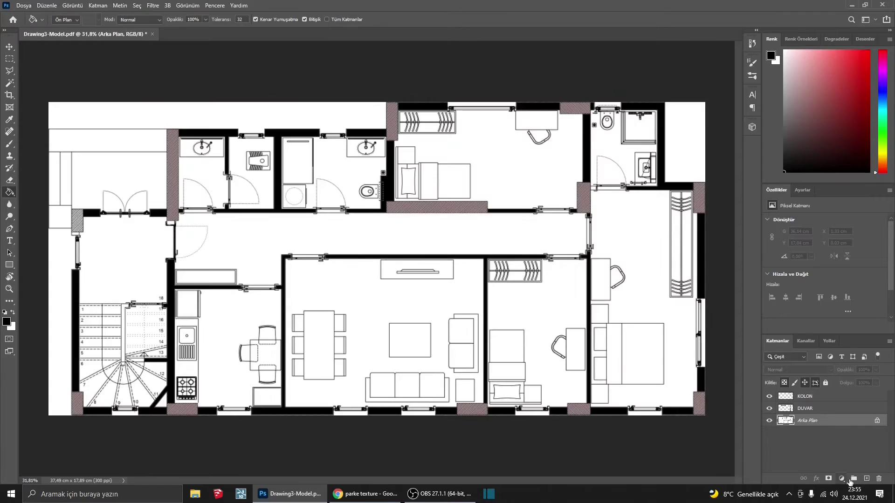
- Add a new empty layer above KOLON and name it PARKE
click(847, 459)
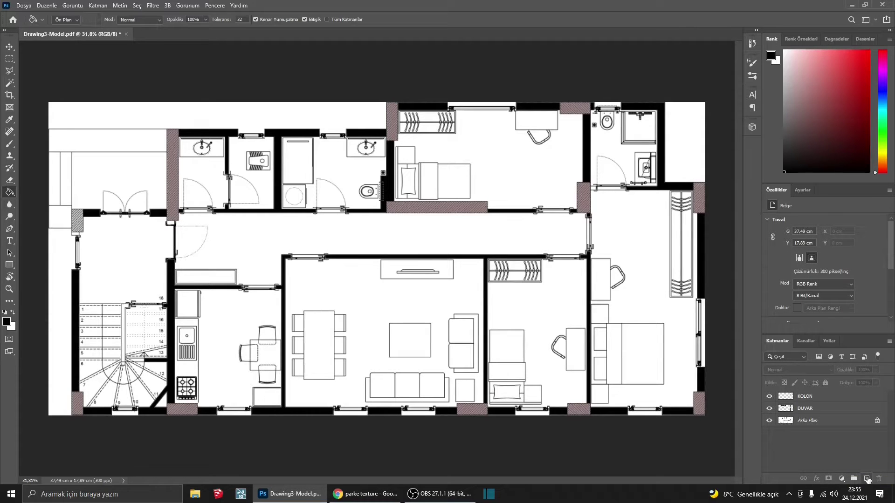
click(867, 480)
double_click(811, 397)
text(PARKE)
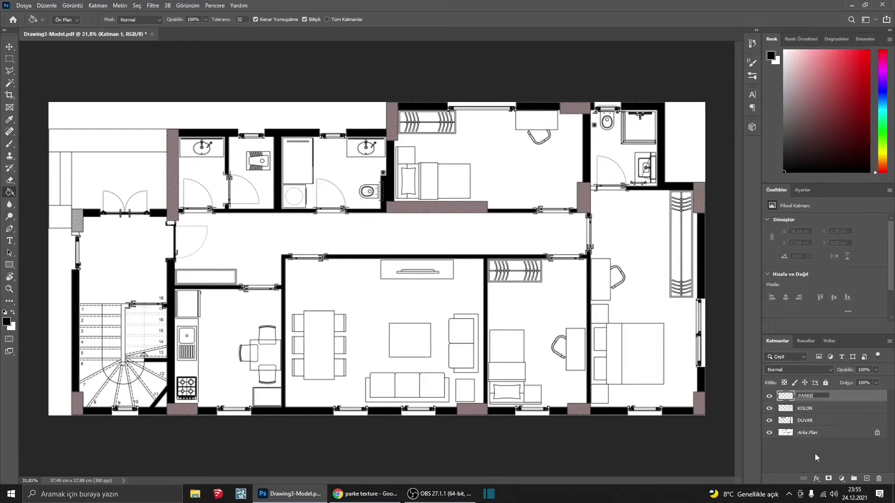
key(Return)
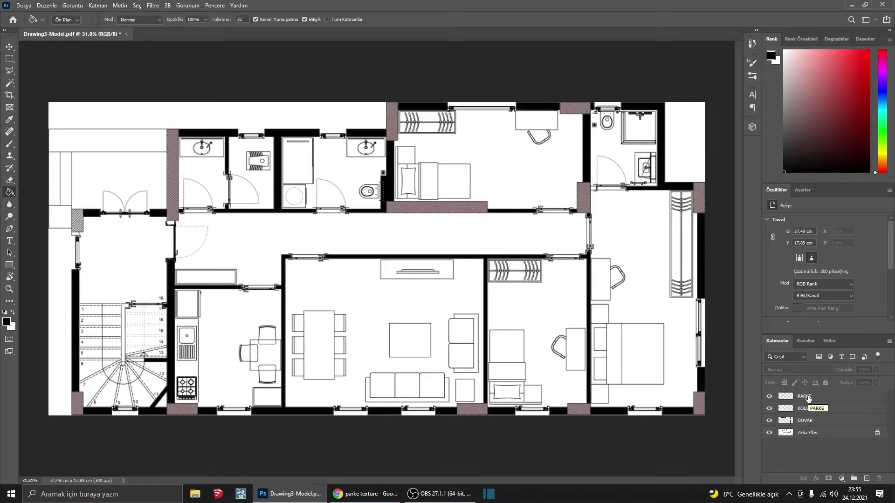
- In PARKE's layer style, enable Pattern Overlay (Desen Kaplama) with the PARKE 1 pattern
double_click(839, 399)
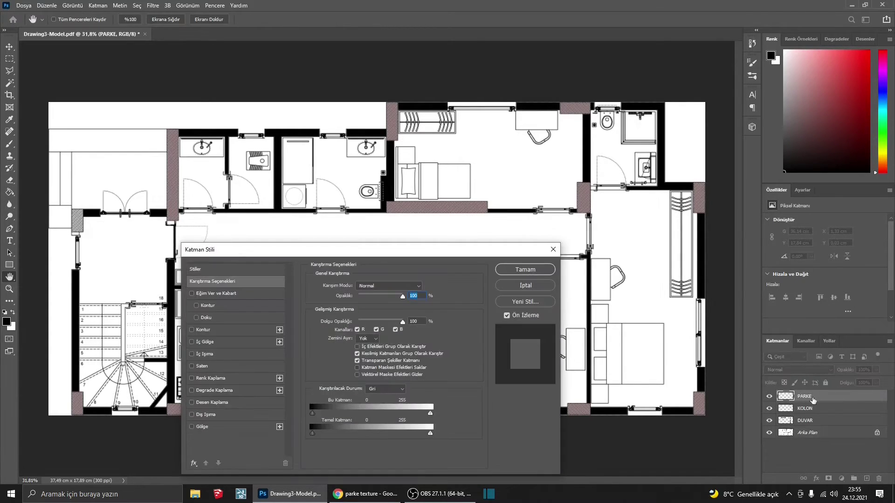
drag(457, 257, 428, 170)
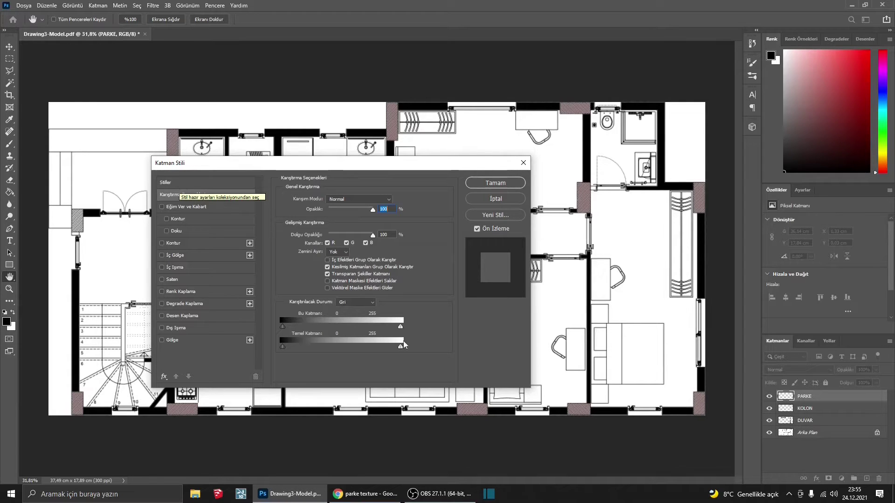
click(174, 292)
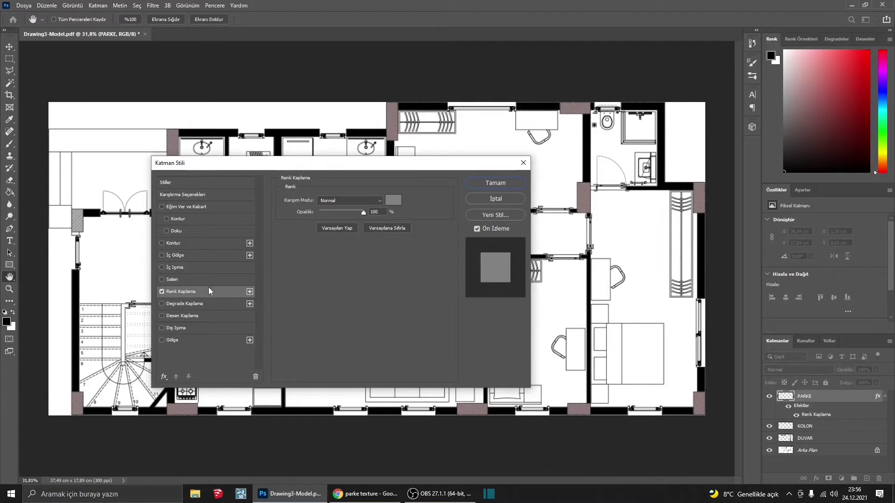
click(162, 291)
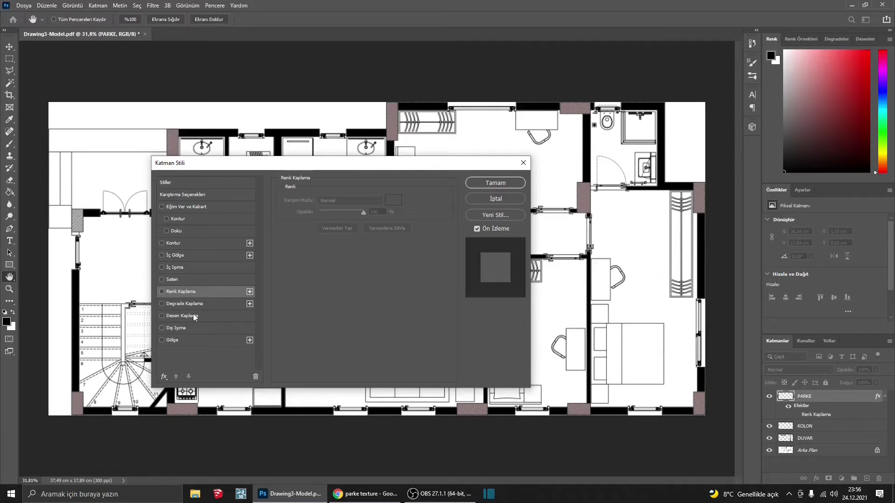
click(192, 315)
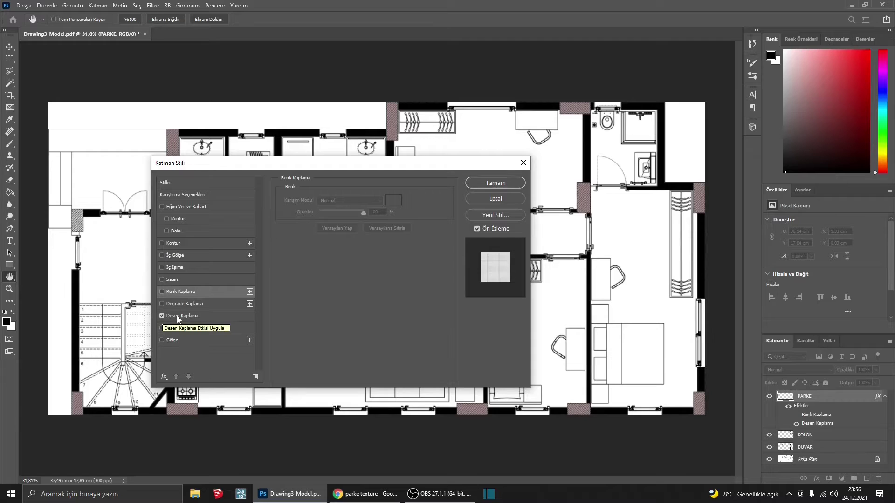
click(178, 315)
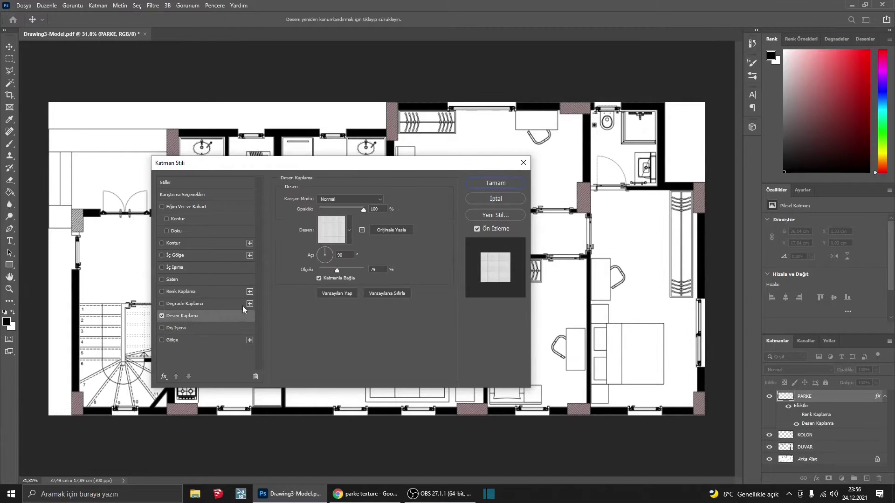
click(349, 230)
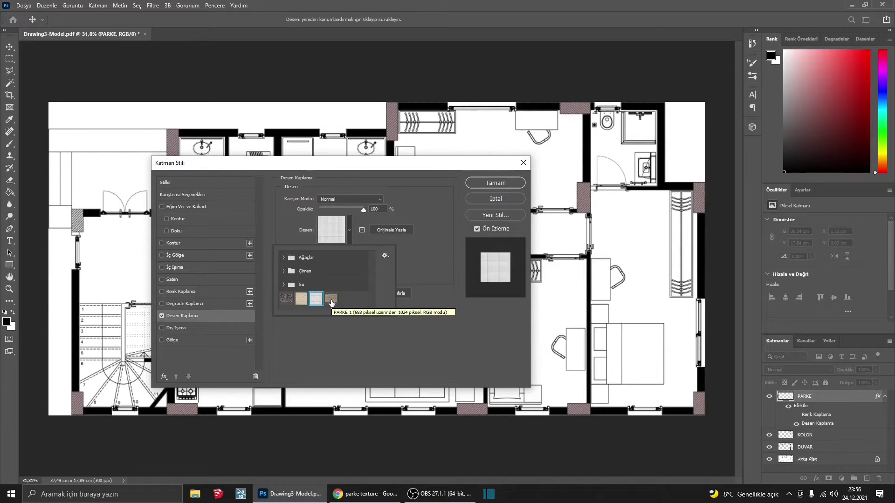
click(331, 300)
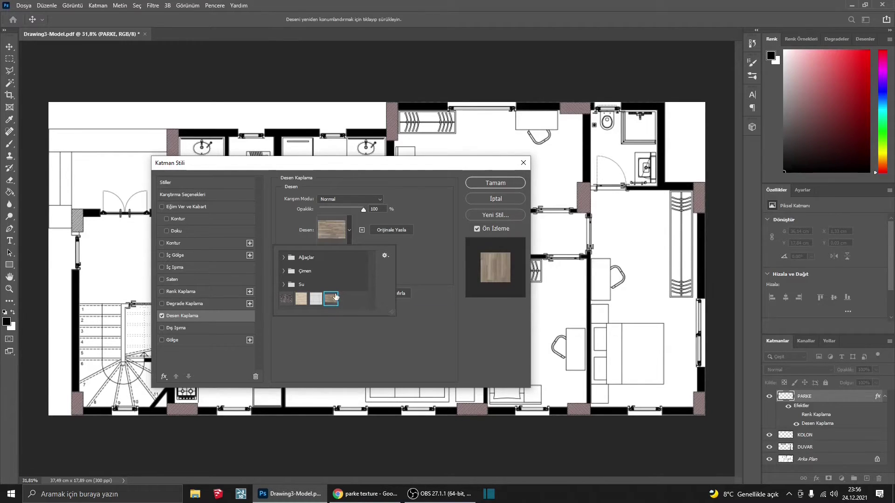
click(491, 183)
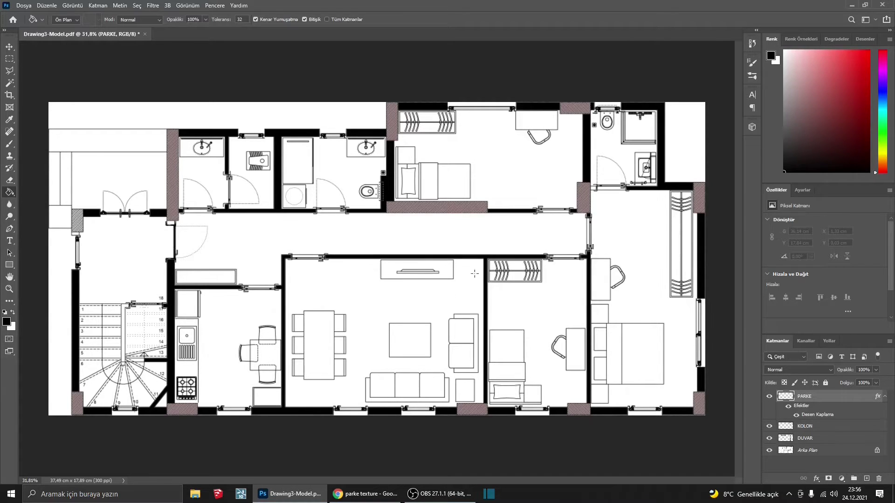
- Magic Wand the right-hand bedroom floor on Arka Plan and bucket-fill it on PARKE
click(805, 451)
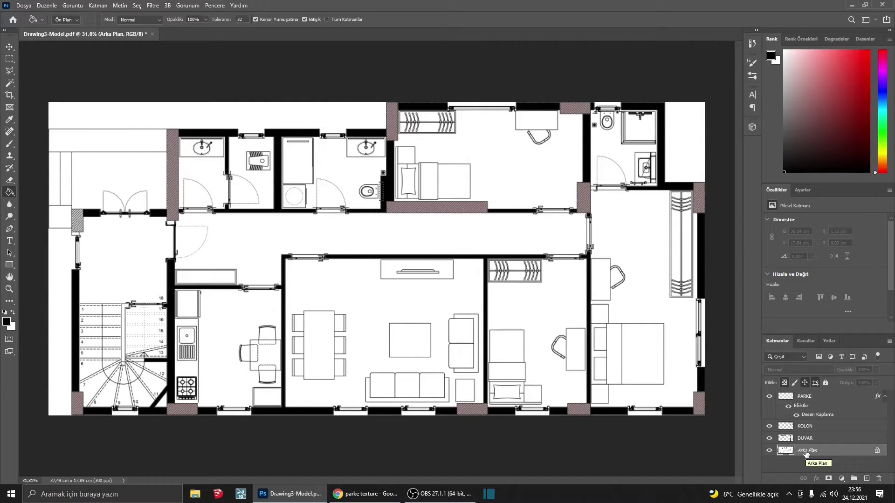
click(11, 84)
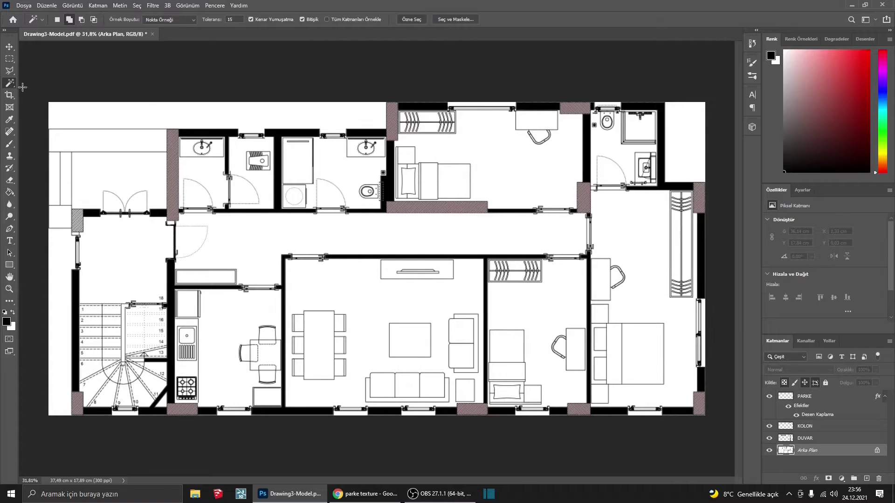
click(647, 301)
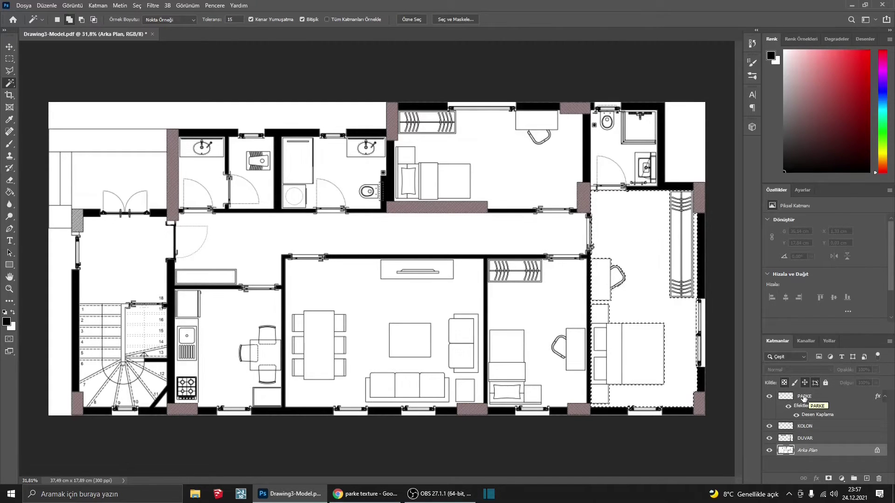
click(804, 398)
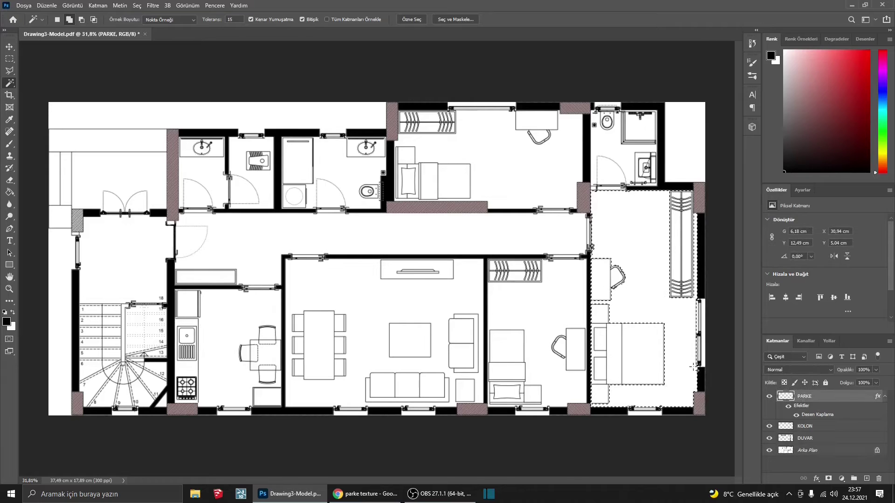
click(9, 193)
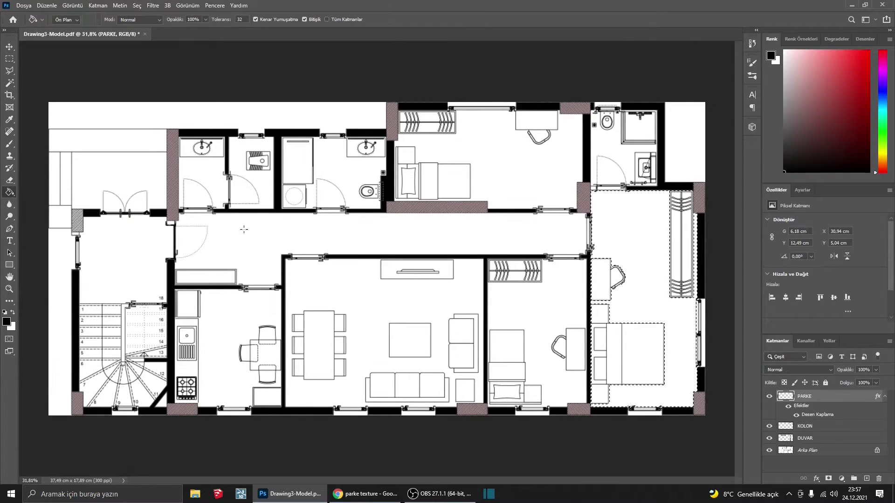
click(638, 301)
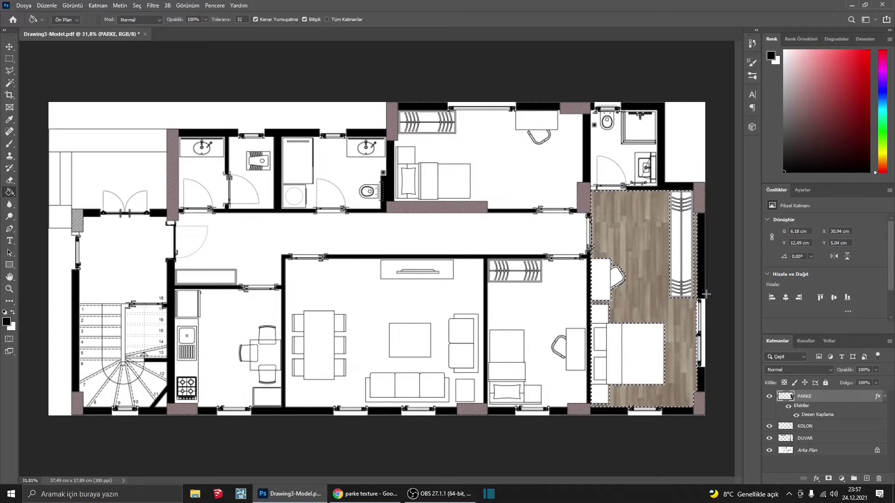
- Switch PARKE's pattern overlay to the lighter wood parquet pattern
double_click(841, 398)
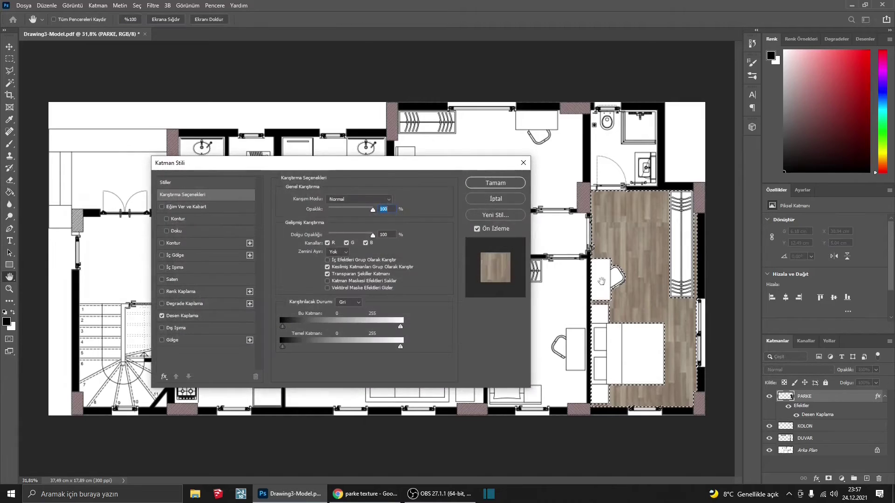
click(96, 312)
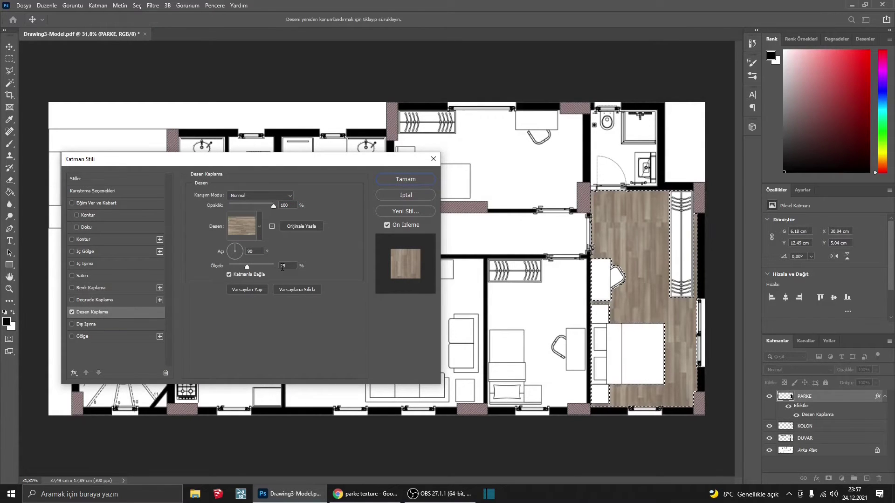
drag(248, 269, 241, 269)
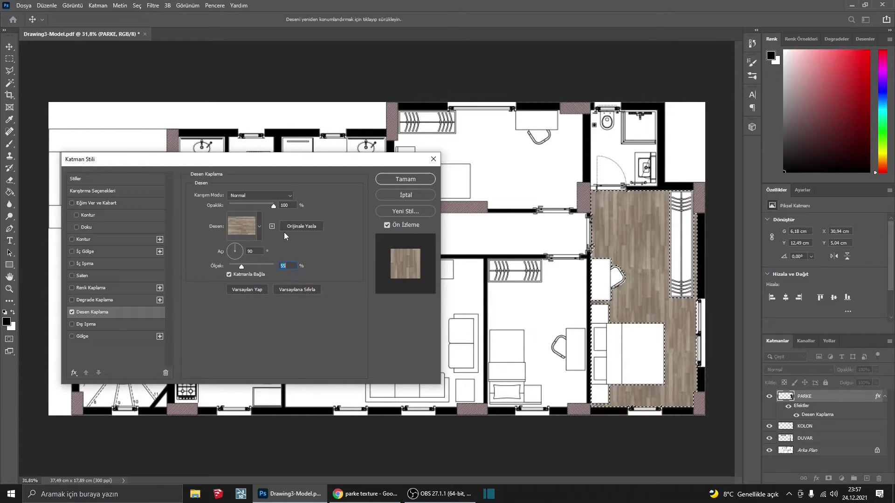
click(260, 232)
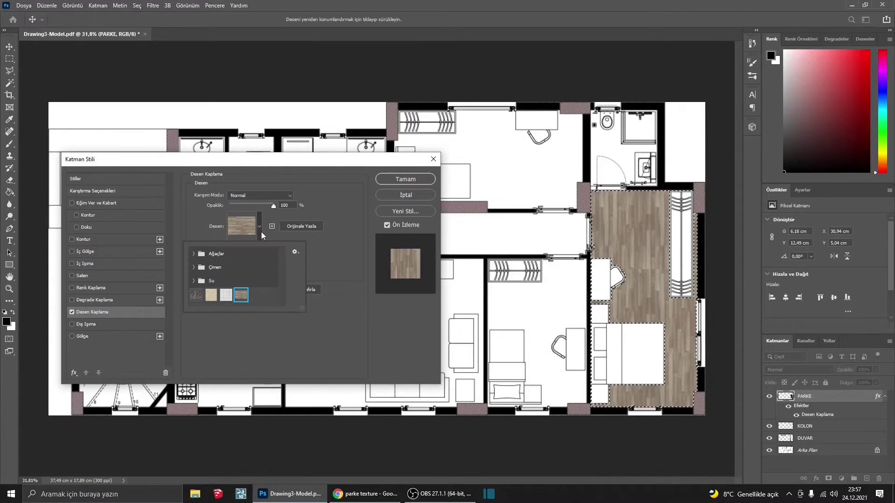
double_click(212, 300)
click(397, 182)
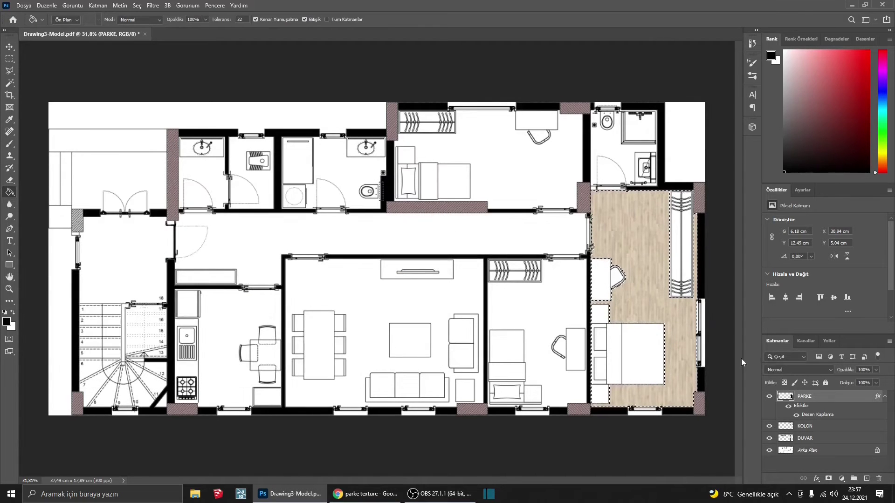
- Enlarge the parquet pattern scale to about 67% and confirm
double_click(819, 397)
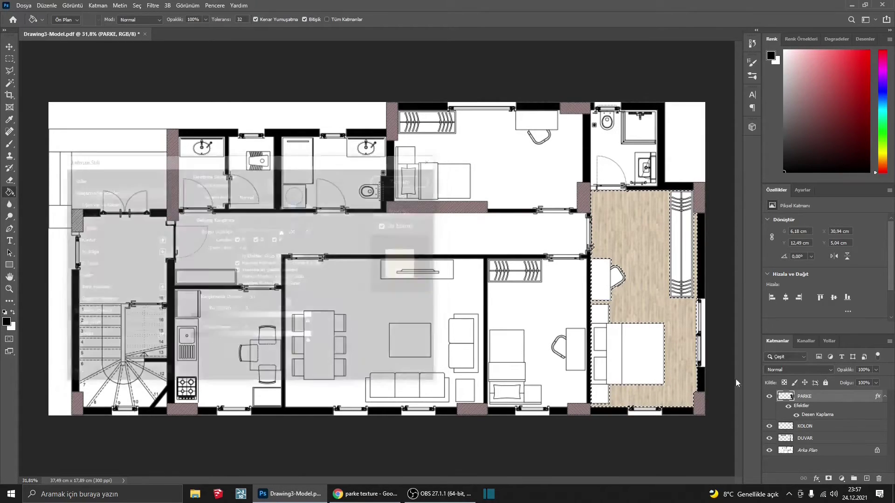
click(116, 311)
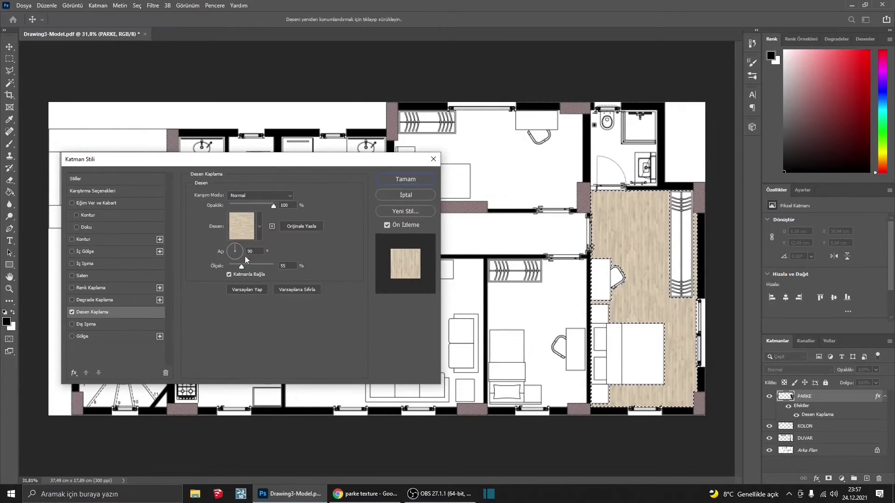
drag(242, 268, 245, 267)
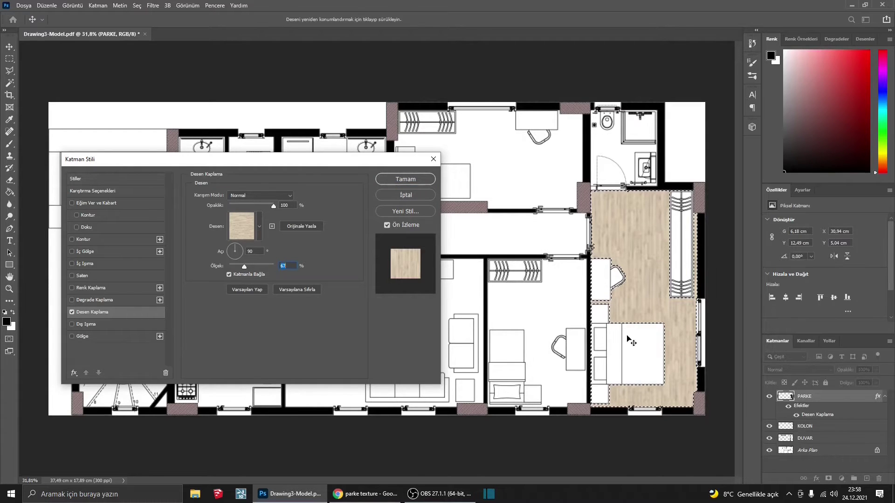
key(Return)
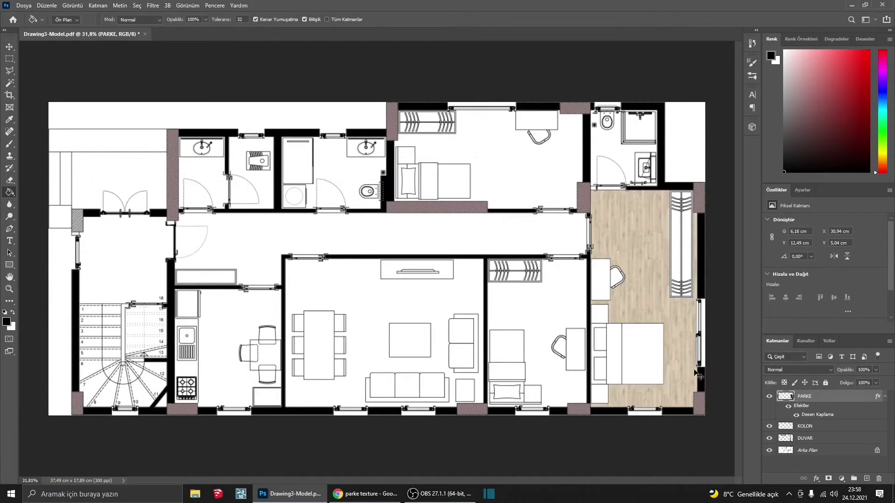
- On Arka Plan, Magic Wand-select the small bedroom, living room and upper bedroom floors together
scroll(699, 375, up, 5)
scroll(571, 282, down, 3)
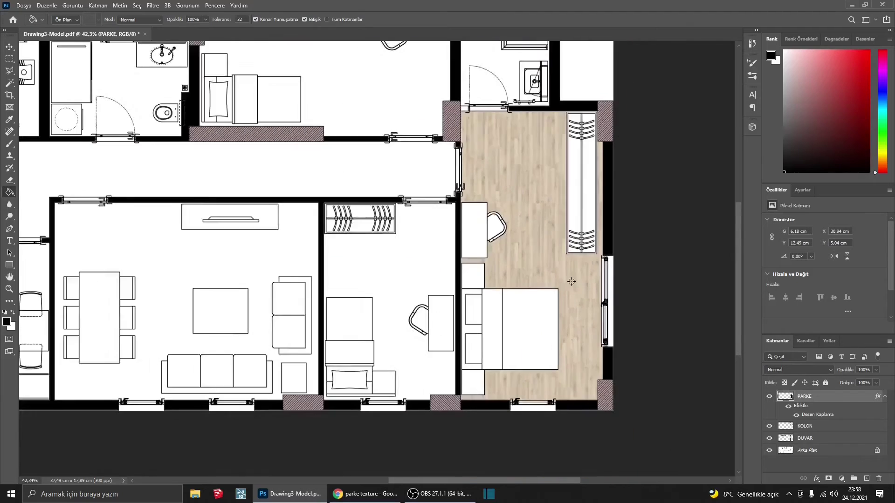
scroll(571, 281, down, 1)
click(807, 450)
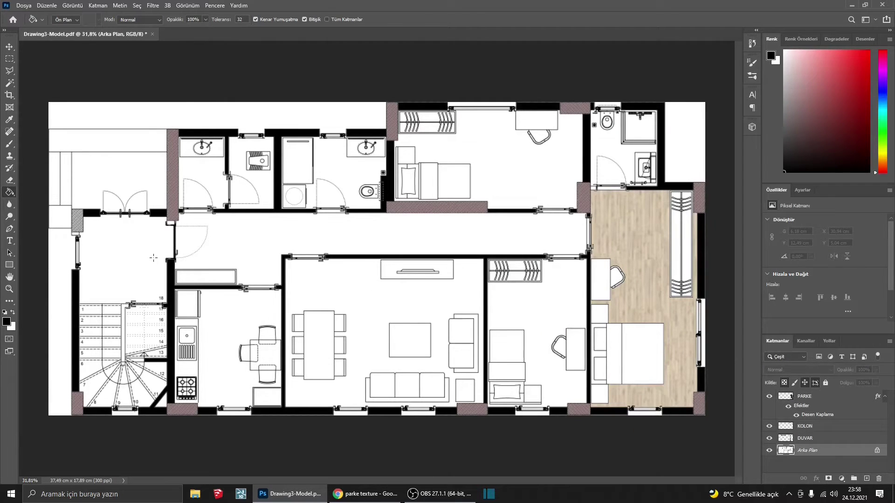
key(w)
click(538, 313)
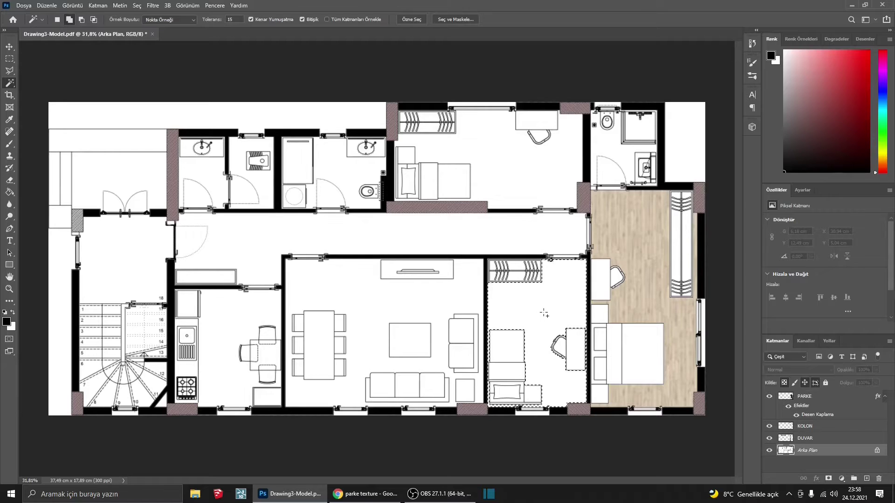
click(70, 20)
click(382, 298)
click(526, 211)
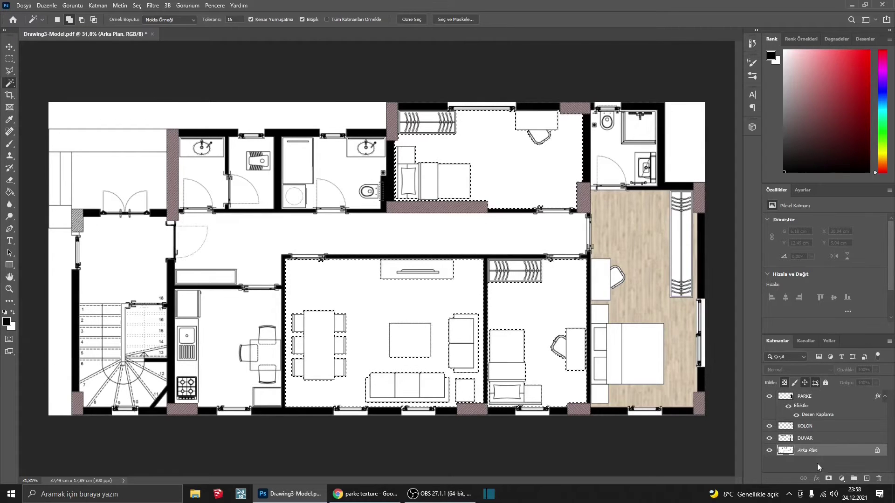
- Fill the selected rooms with the wood parquet on the PARKE layer and deselect
key(alt+period)
key(g)
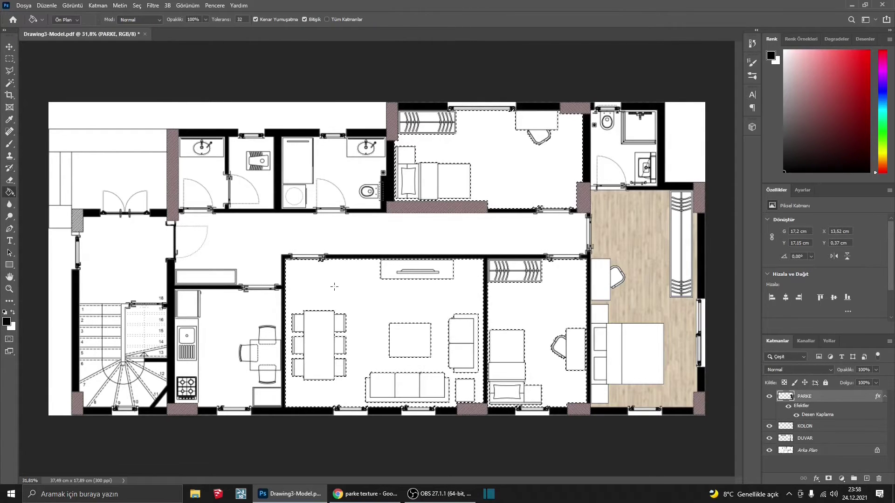
click(498, 322)
key(ctrl+d)
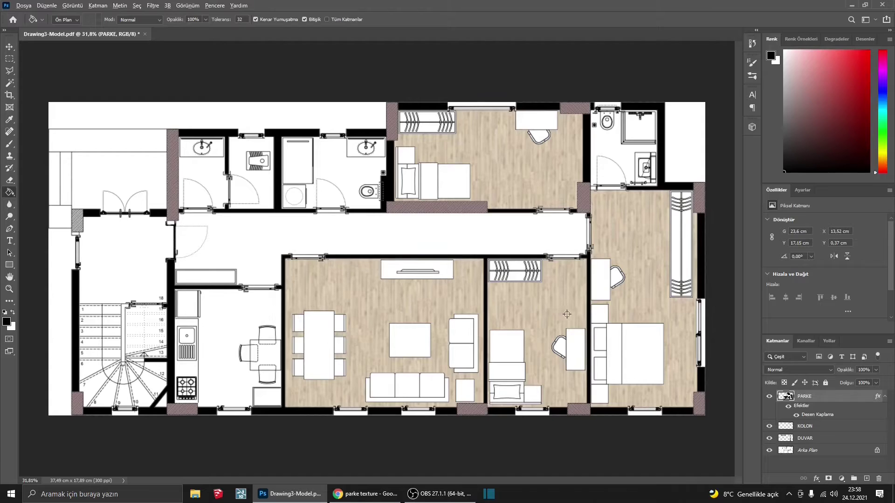
scroll(565, 312, up, 3)
scroll(554, 309, up, 3)
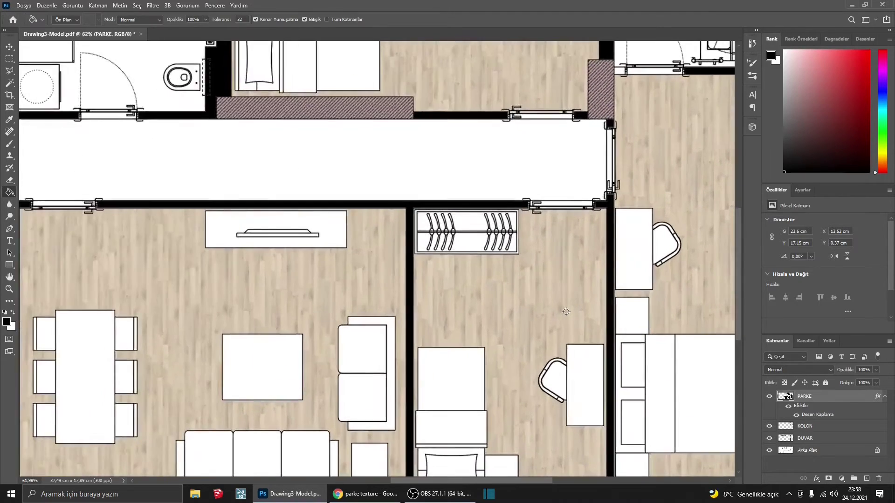
scroll(540, 306, up, 3)
scroll(529, 302, up, 3)
scroll(529, 302, down, 5)
scroll(275, 288, up, 2)
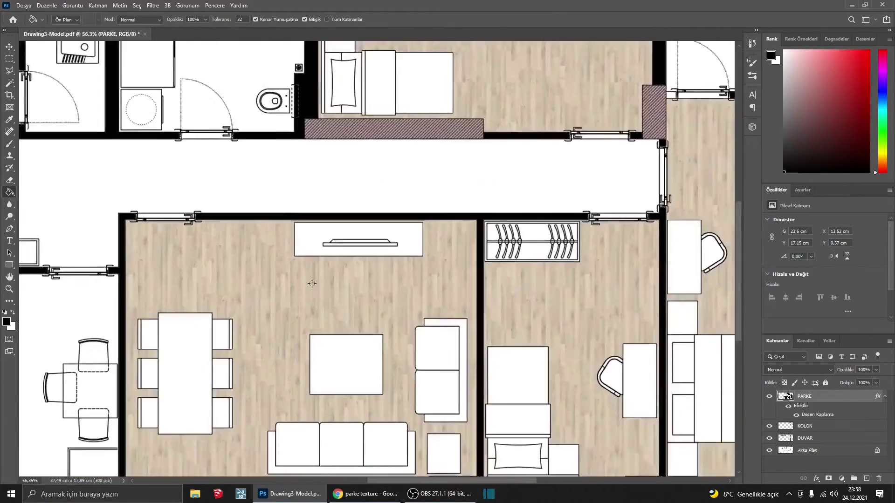
scroll(275, 289, up, 2)
scroll(274, 289, up, 1)
scroll(274, 289, down, 3)
scroll(274, 289, down, 3)
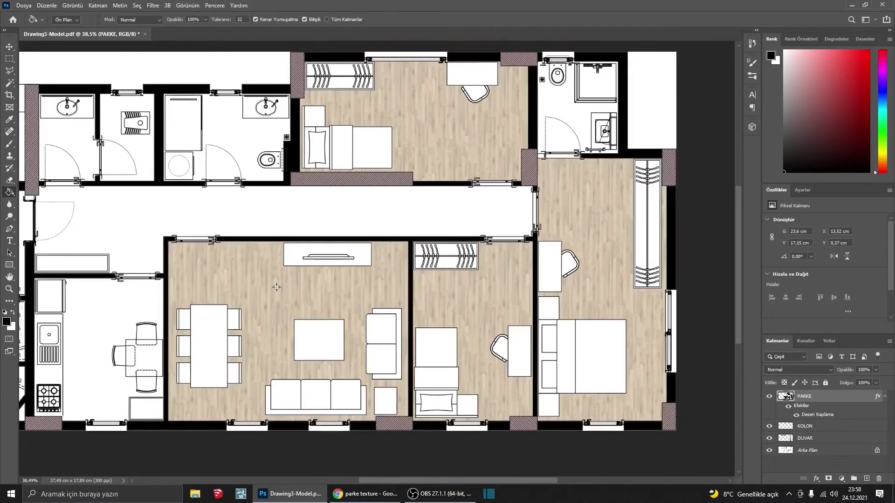
scroll(274, 289, down, 3)
scroll(274, 289, down, 1)
key(ctrl+z)
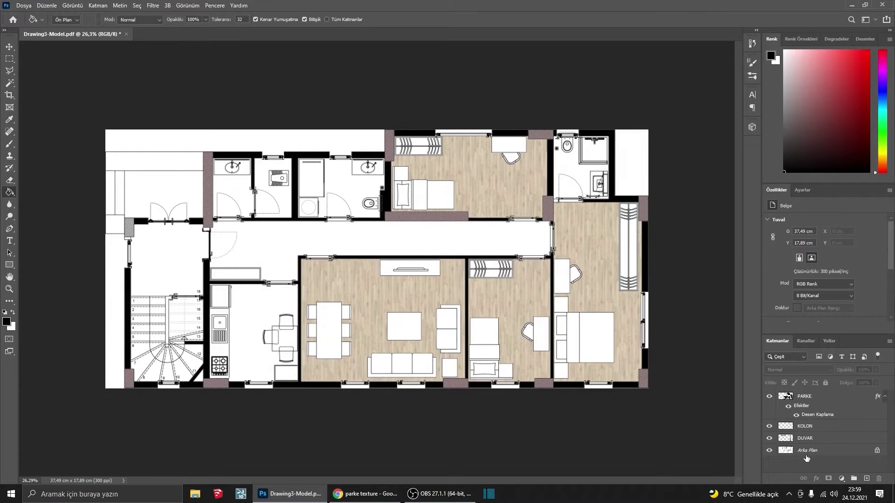
- Run a Google Images search for seramik texture in the browser
click(365, 494)
click(73, 51)
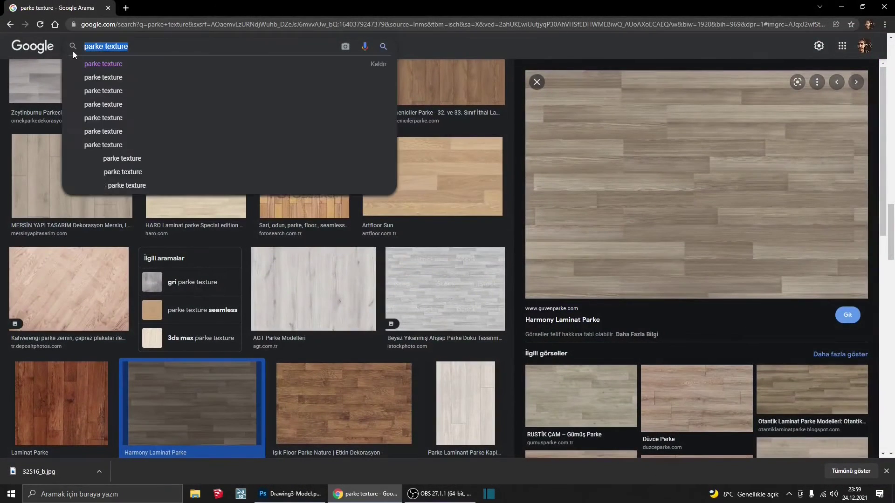
text(SER)
click(93, 64)
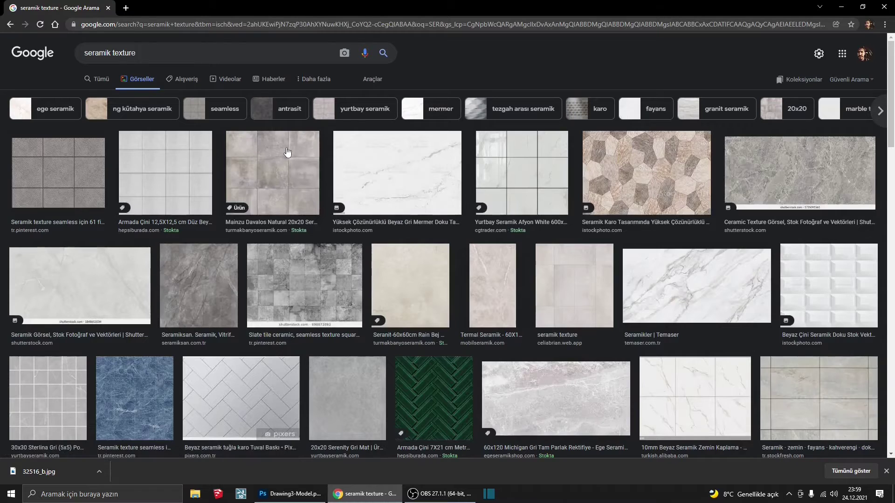
- Save the grey 30x30 Sterlina Gri tile image and return to Photoshop
scroll(288, 153, down, 10)
click(269, 377)
right_click(680, 157)
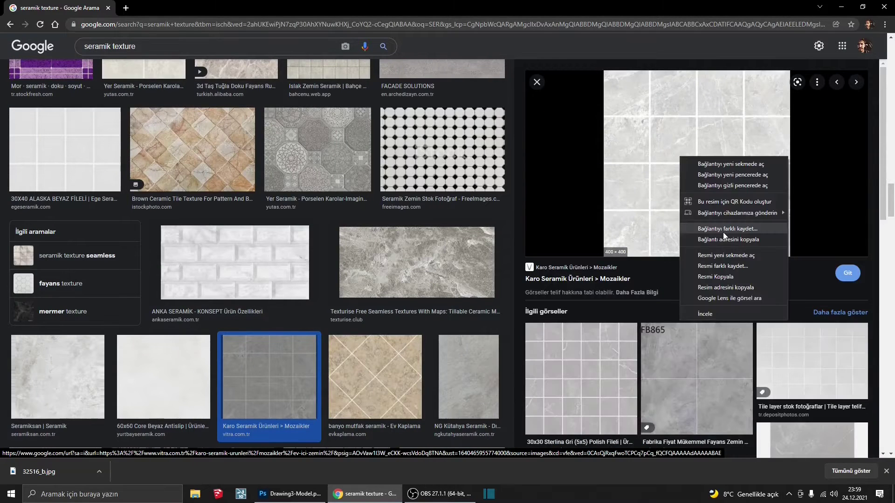
click(566, 358)
right_click(662, 259)
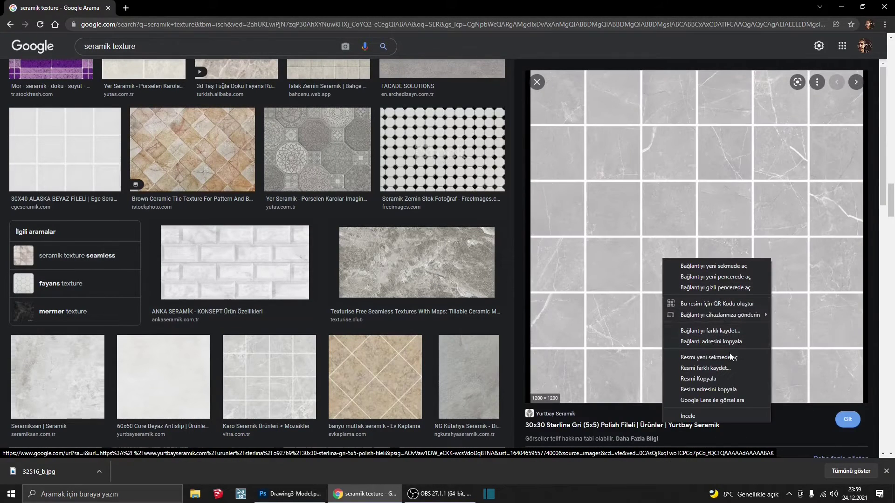
click(713, 378)
key(alt+Tab)
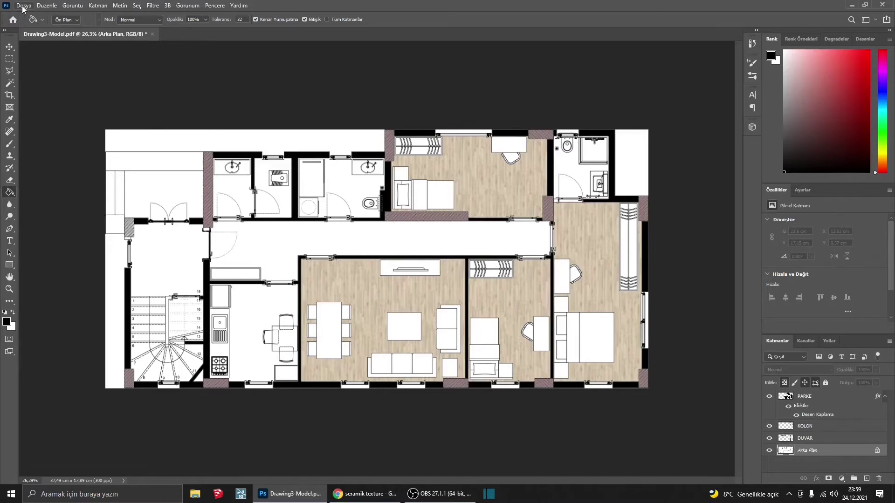
- Open the saved grey tile image O92769_1 in Photoshop
click(23, 6)
click(28, 22)
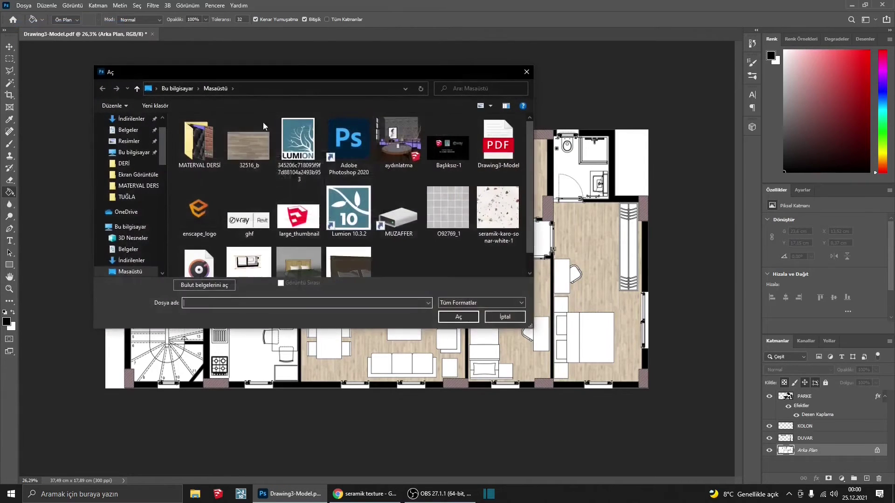
click(433, 194)
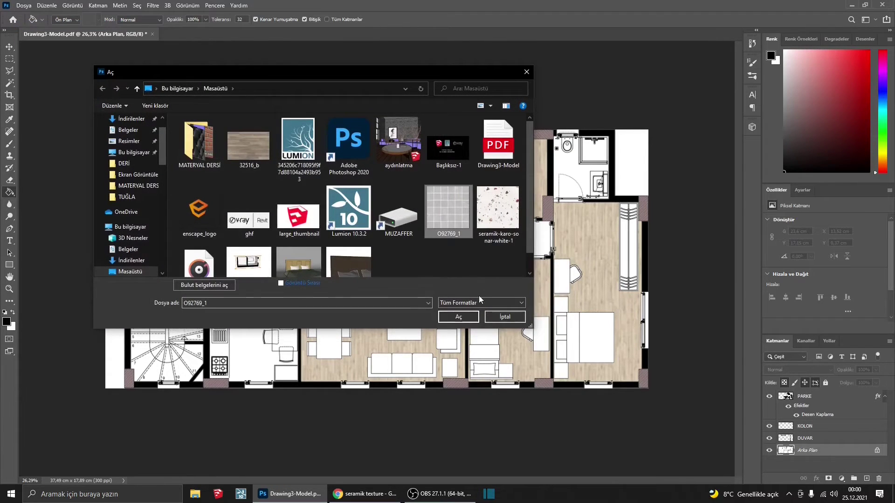
click(458, 318)
- Define the tile image as a pattern named SERAMİK and close its document
click(46, 5)
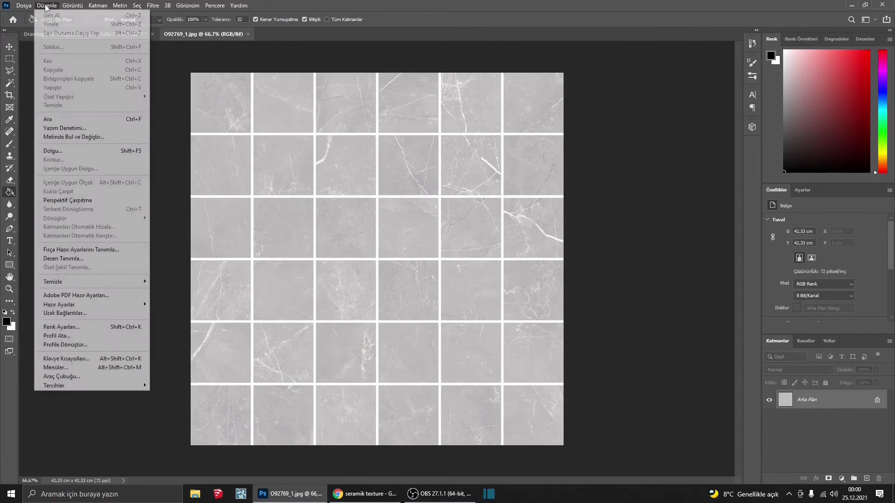
click(79, 259)
text(SER)
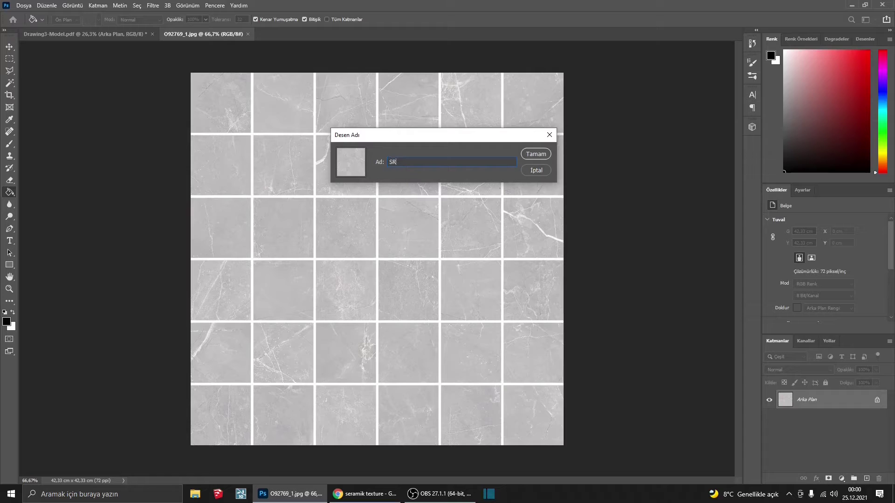
text(AMİK 2)
key(Return)
click(247, 34)
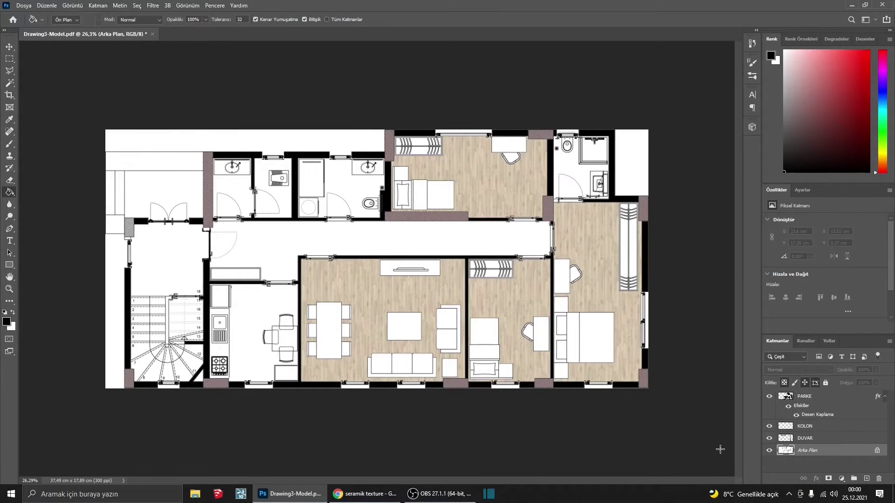
- Magic Wand-select the kitchen floor and zoom in on it
click(10, 83)
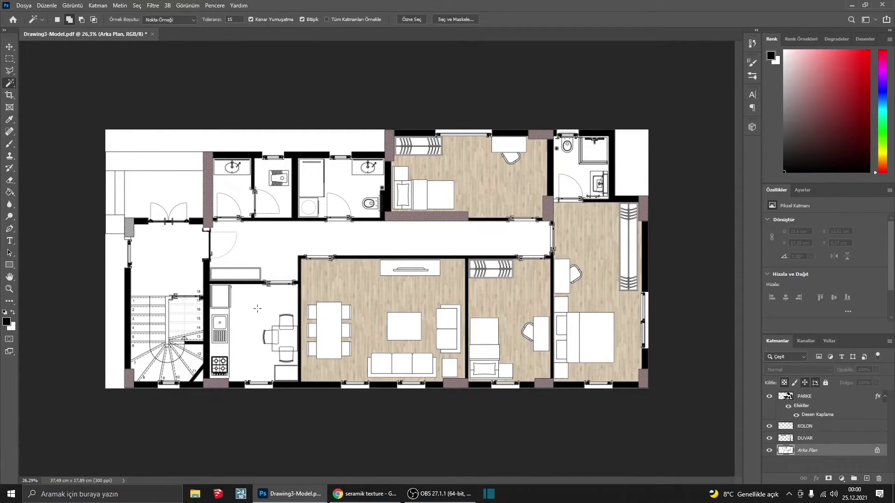
click(257, 308)
scroll(257, 308, up, 3)
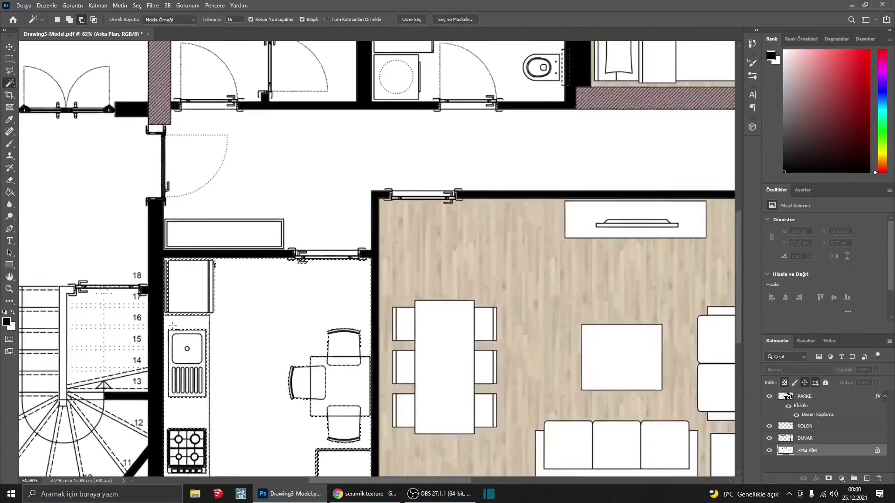
scroll(172, 326, up, 2)
scroll(166, 310, up, 3)
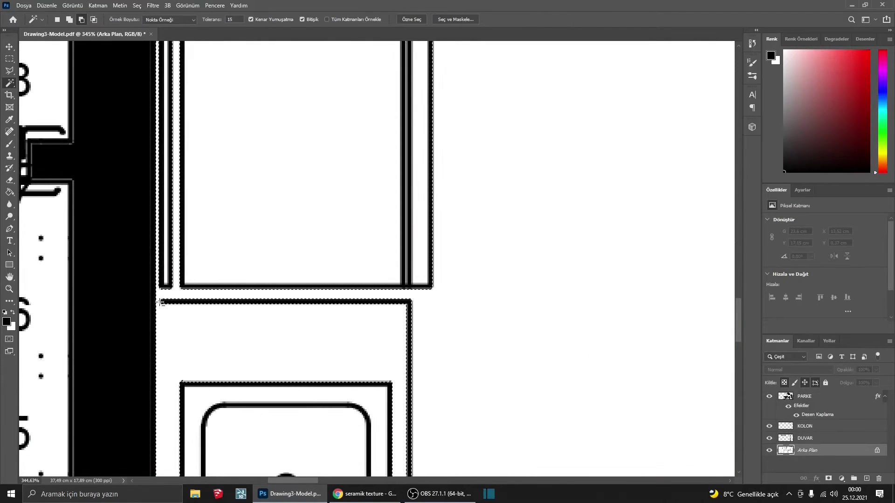
scroll(160, 302, down, 1)
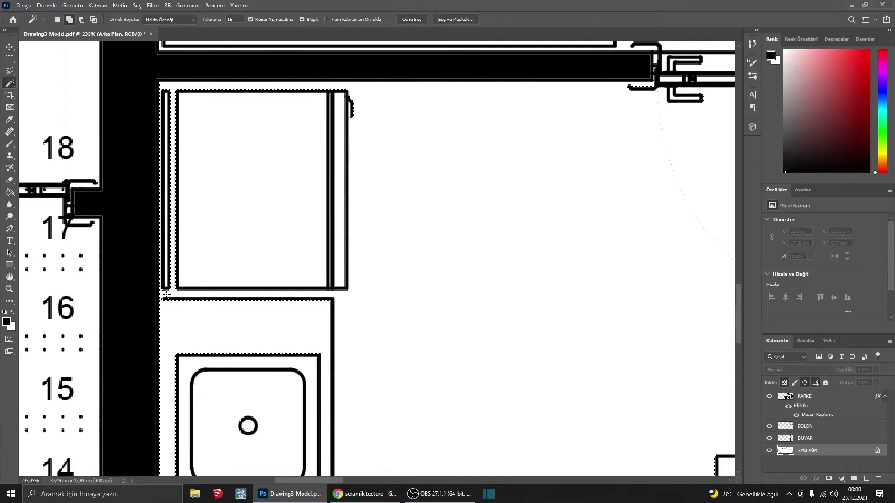
- Inspect the kitchen selection's edges up close, then switch to the Pencil Tool
scroll(167, 297, up, 1)
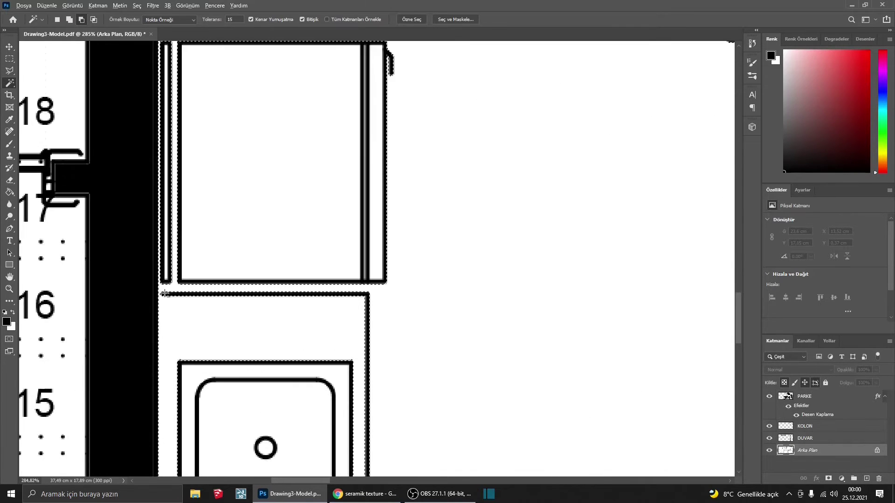
scroll(164, 293, up, 2)
scroll(161, 296, up, 2)
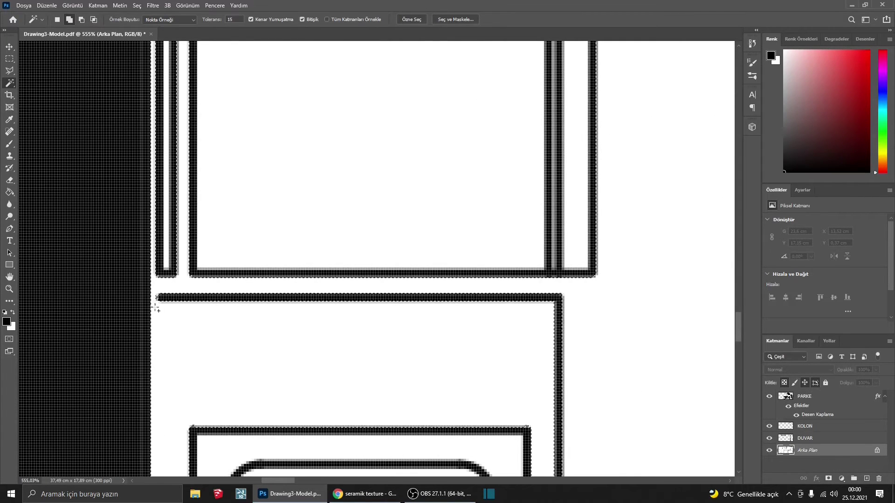
scroll(326, 312, down, 5)
scroll(390, 448, up, 2)
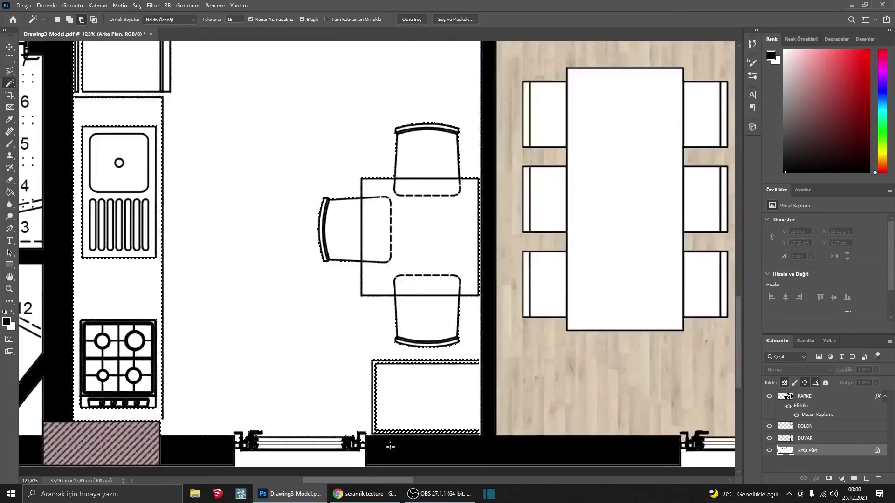
scroll(391, 447, up, 1)
scroll(368, 436, up, 3)
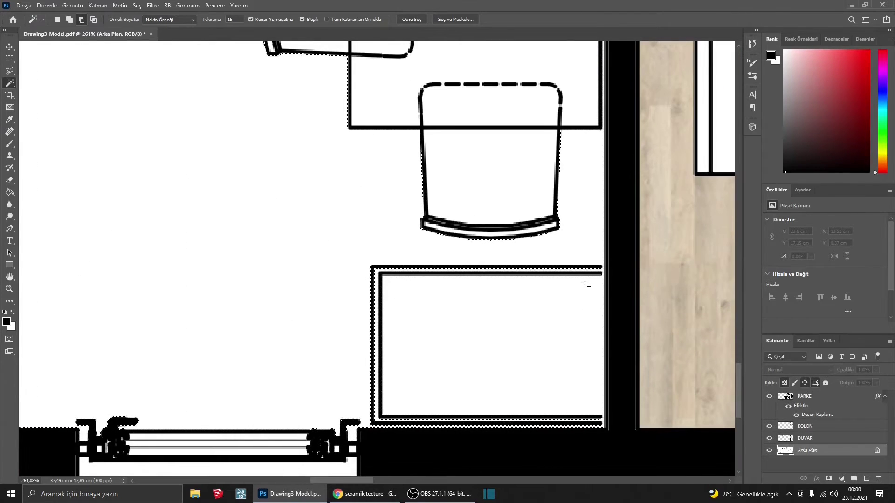
scroll(585, 283, down, 2)
scroll(585, 284, down, 3)
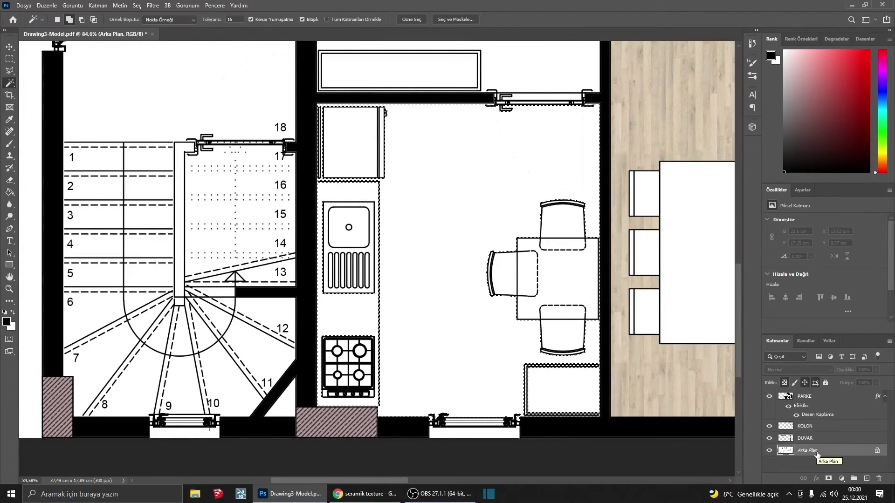
click(9, 144)
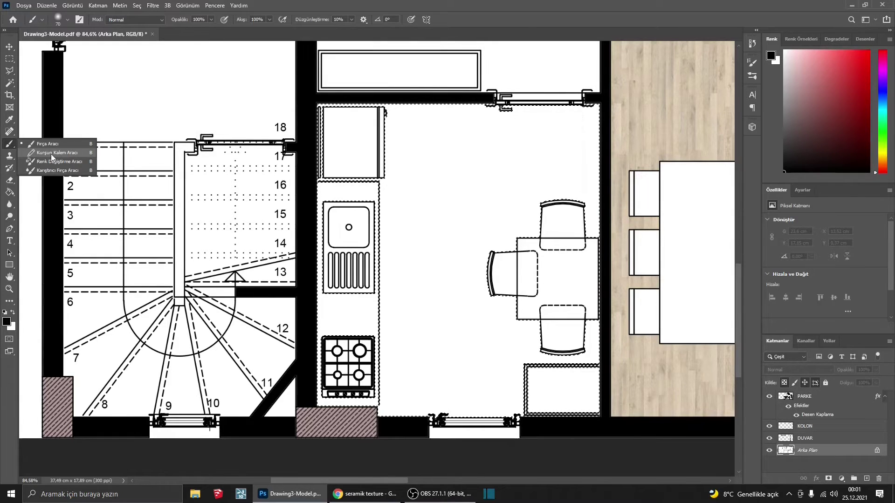
click(51, 154)
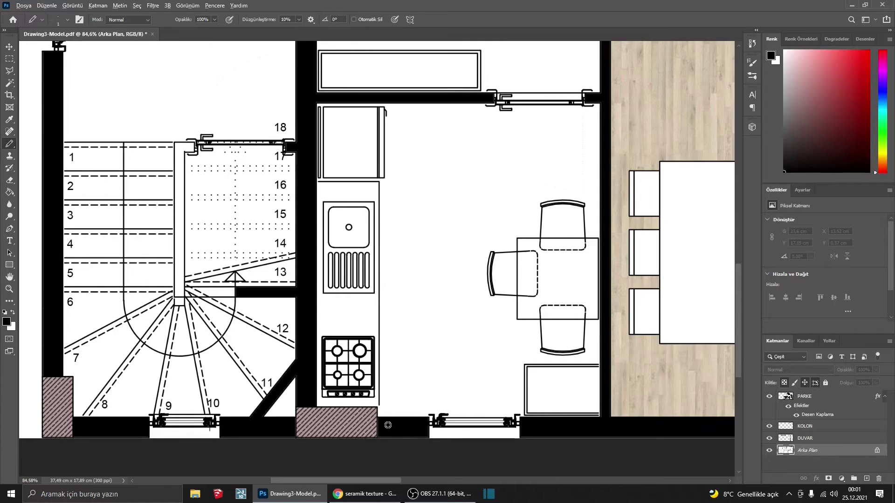
- Extend the kitchen bench line with a pencil stroke to close its gap at the wall
scroll(384, 417, up, 5)
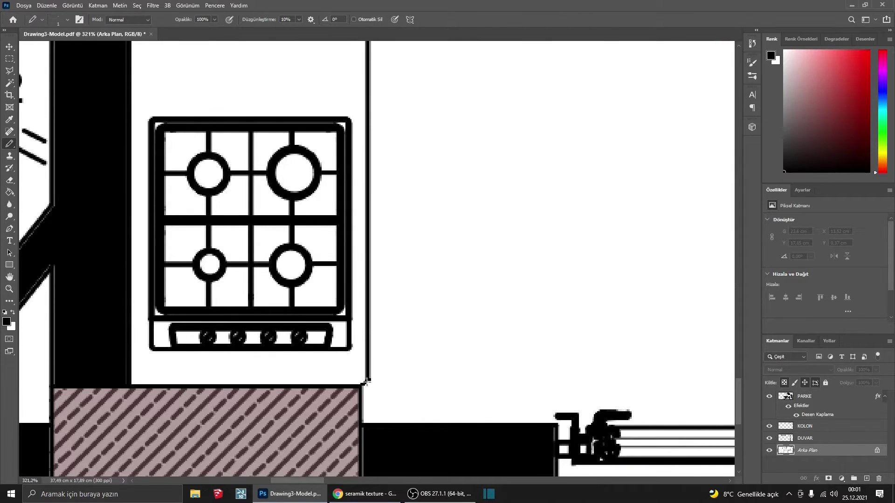
scroll(375, 411, down, 3)
scroll(375, 411, down, 2)
scroll(375, 411, down, 1)
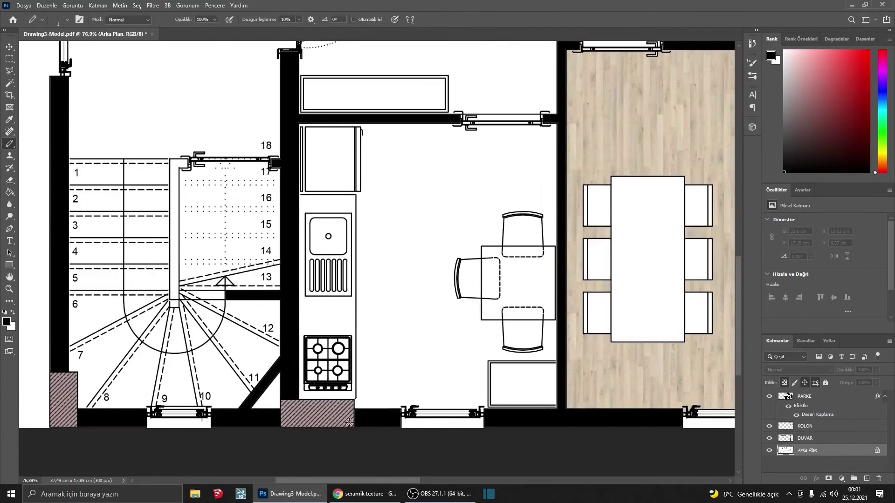
scroll(305, 201, up, 8)
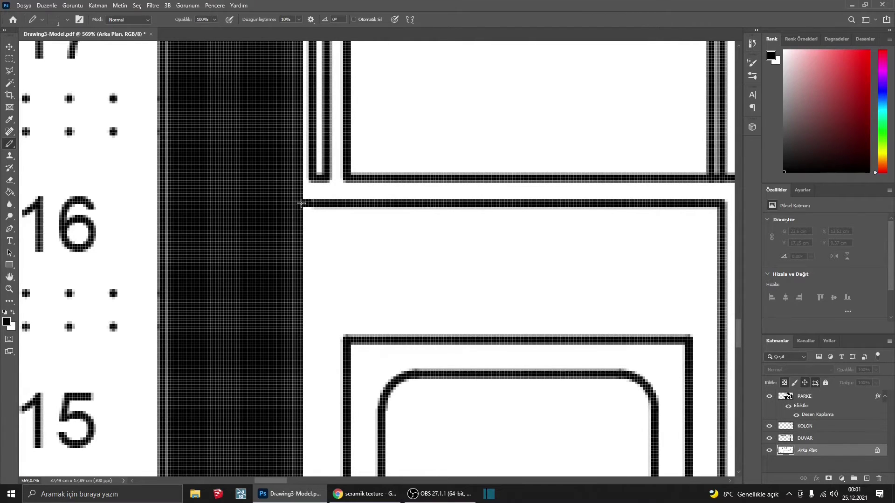
scroll(301, 203, down, 3)
scroll(301, 204, down, 2)
scroll(249, 232, down, 2)
scroll(533, 432, up, 2)
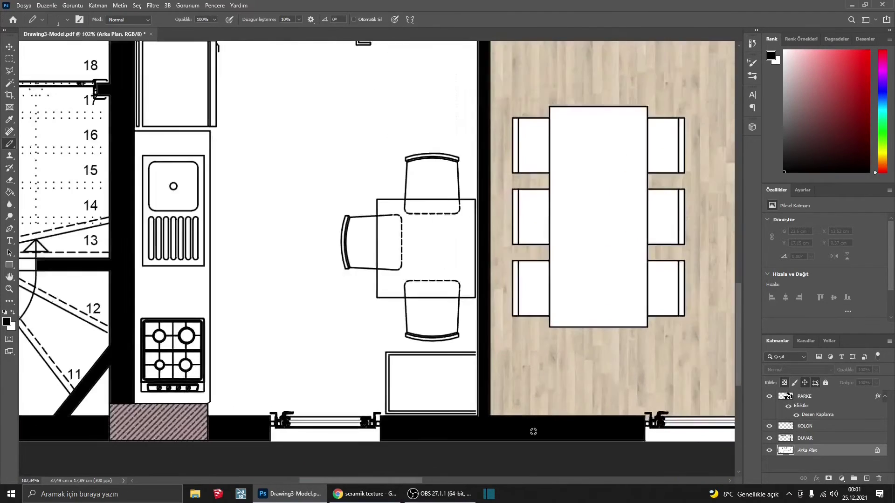
scroll(533, 432, up, 2)
scroll(459, 410, up, 2)
scroll(460, 399, up, 1)
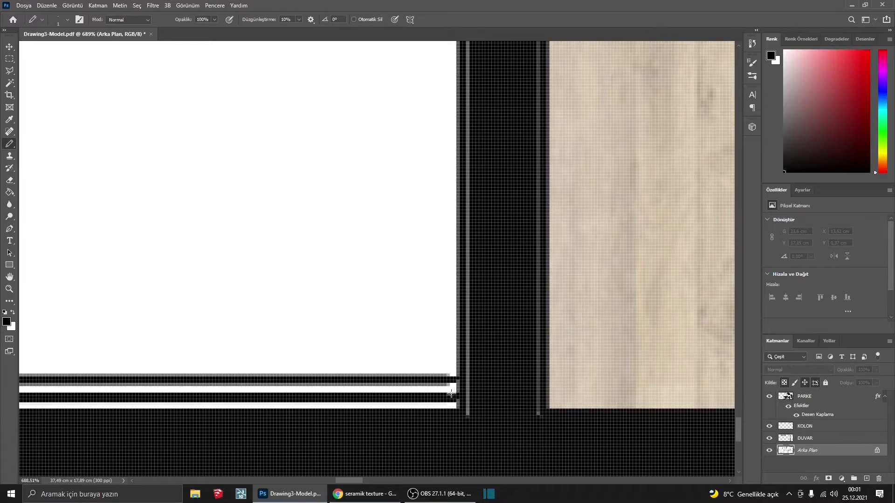
scroll(472, 394, down, 2)
scroll(443, 246, down, 1)
scroll(443, 280, up, 2)
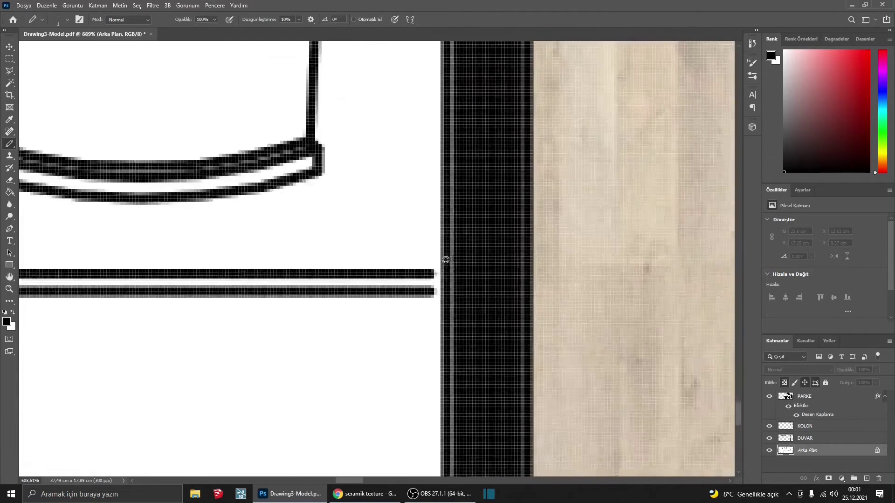
scroll(428, 275, up, 2)
drag(432, 274, 443, 296)
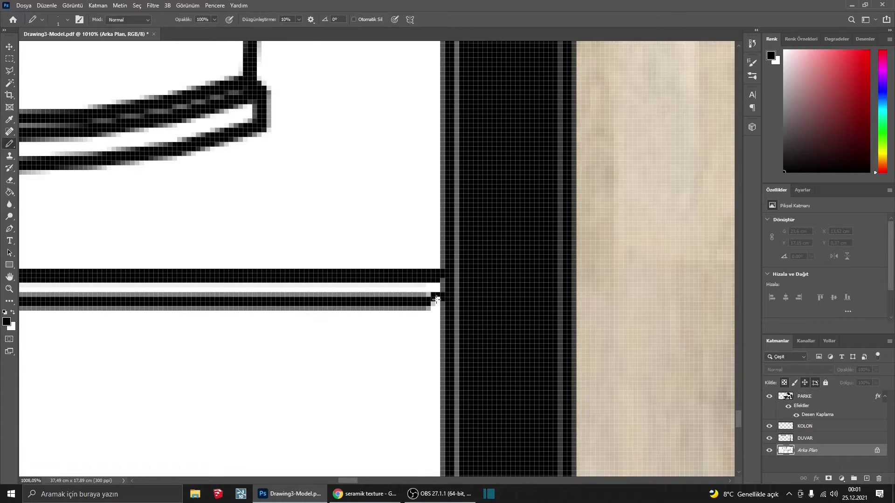
- Close the gap at the fridge's top-left corner with a short pencil stroke
scroll(489, 295, down, 5)
scroll(489, 296, down, 3)
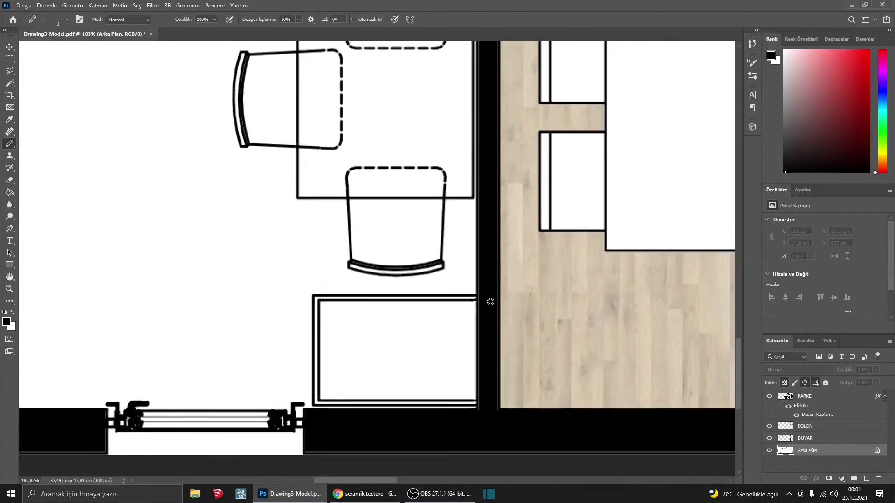
scroll(490, 296, down, 2)
scroll(488, 356, down, 3)
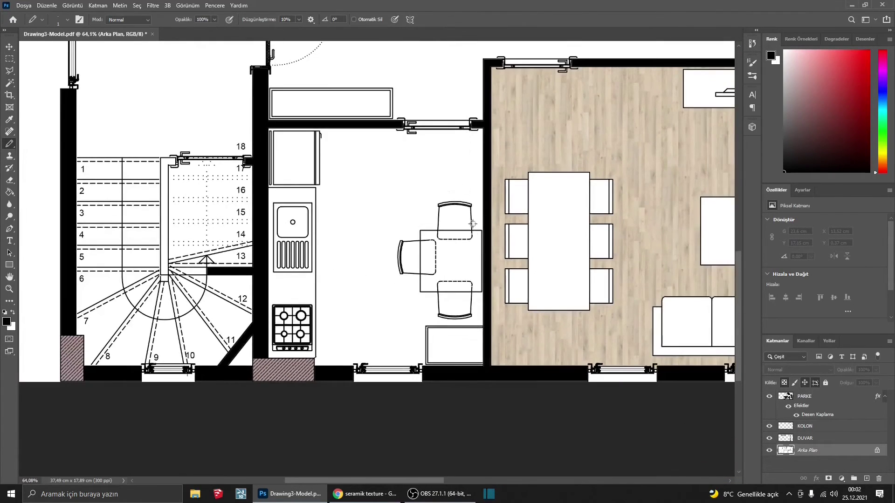
scroll(472, 224, up, 1)
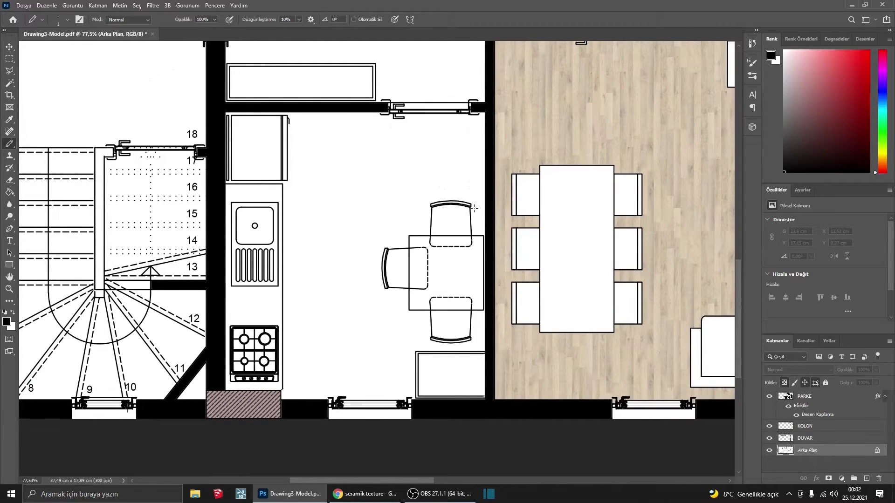
scroll(233, 119, up, 3)
scroll(222, 129, up, 6)
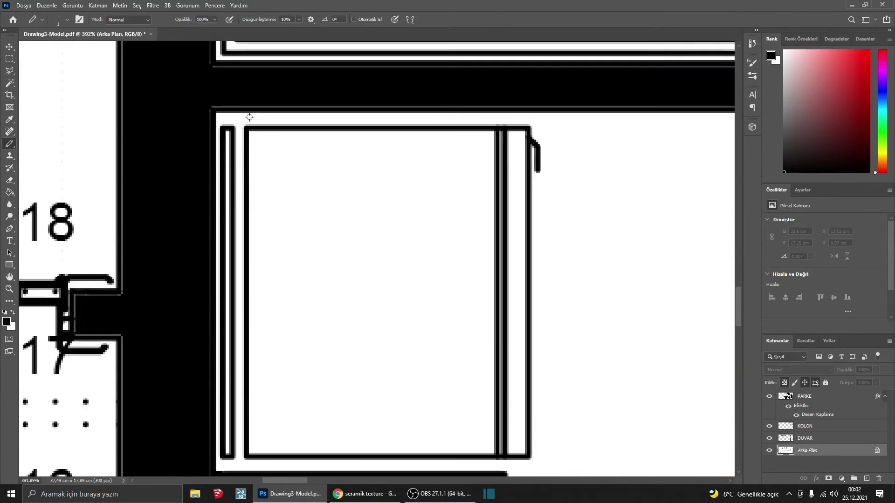
scroll(222, 128, up, 2)
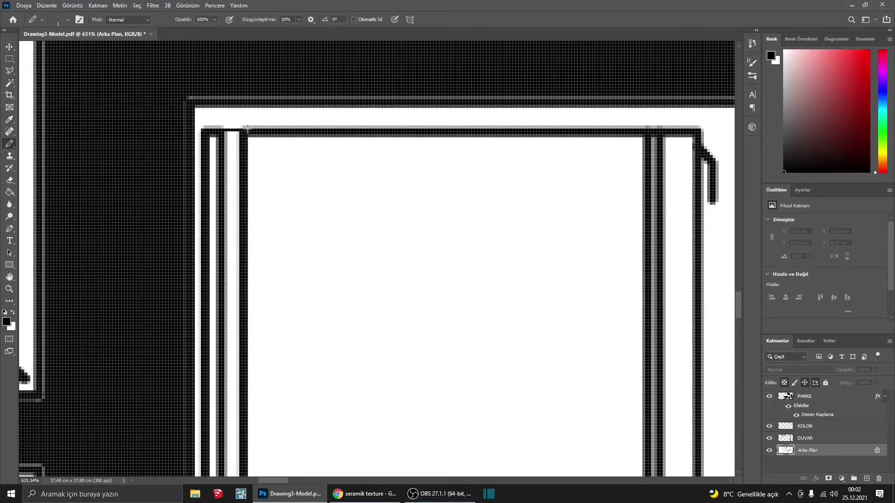
scroll(247, 128, down, 3)
scroll(252, 349, up, 1)
scroll(250, 352, up, 2)
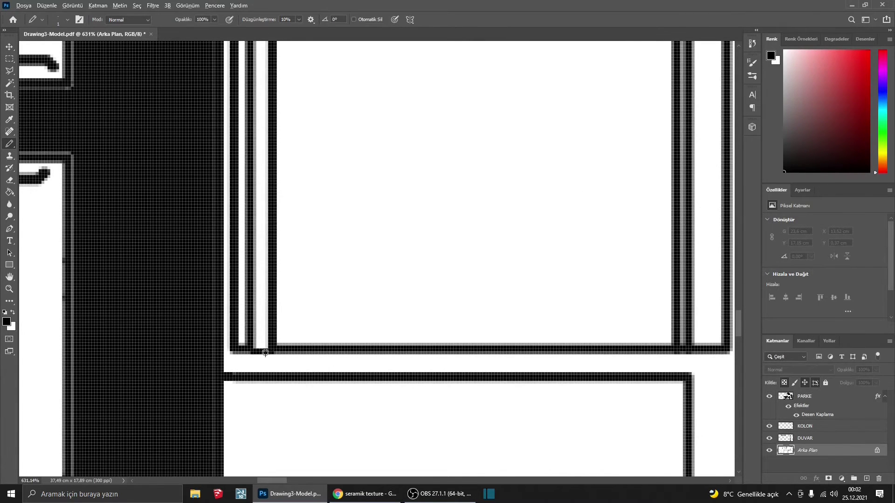
scroll(265, 353, down, 3)
scroll(242, 159, up, 1)
scroll(242, 159, up, 4)
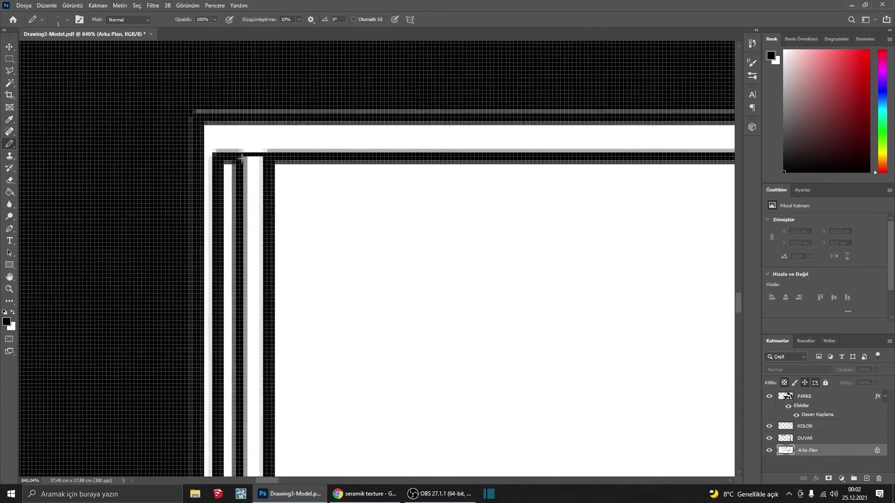
drag(241, 159, 267, 158)
scroll(268, 158, down, 3)
scroll(261, 203, down, 1)
scroll(262, 204, down, 3)
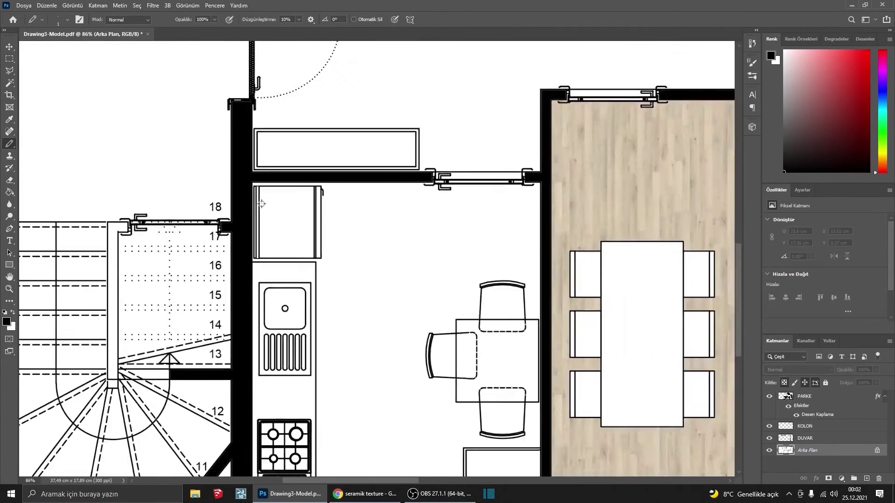
scroll(262, 203, down, 2)
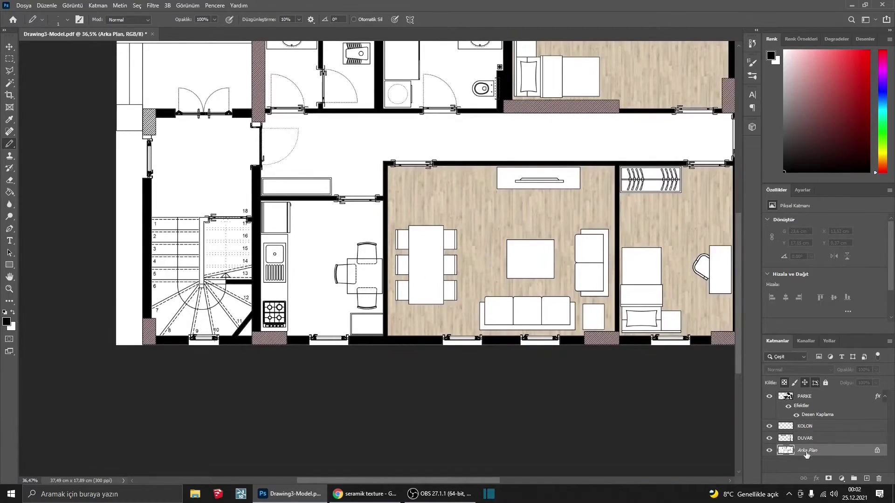
- Magic Wand-select the now-sealed kitchen floor and zoom out to check it
click(9, 83)
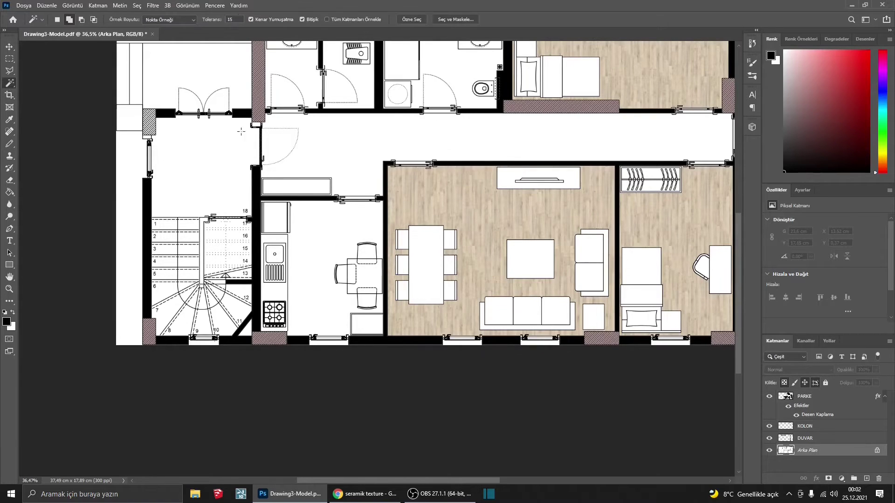
click(308, 254)
scroll(289, 205, up, 2)
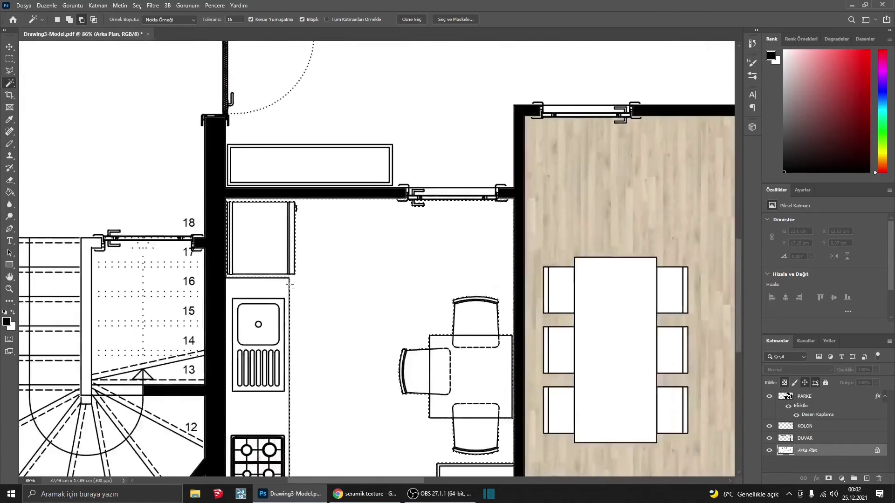
scroll(290, 285, up, 1)
scroll(196, 261, up, 1)
scroll(198, 280, up, 2)
scroll(198, 289, up, 2)
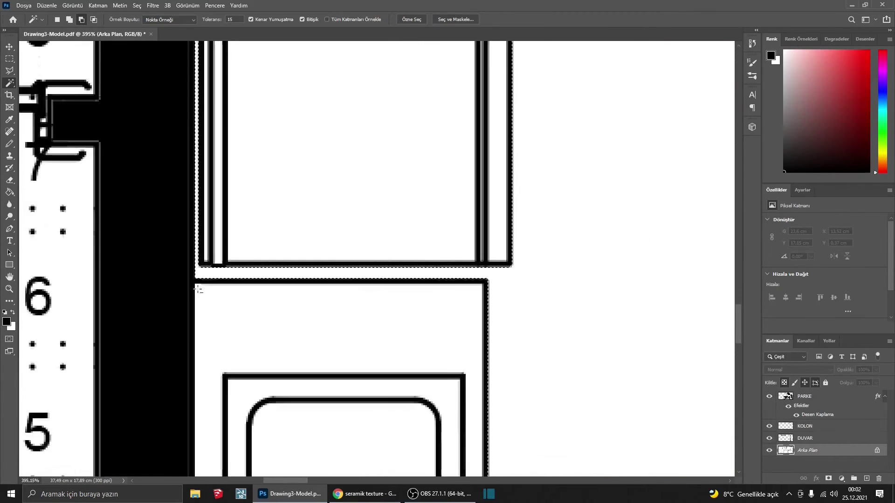
scroll(198, 289, up, 1)
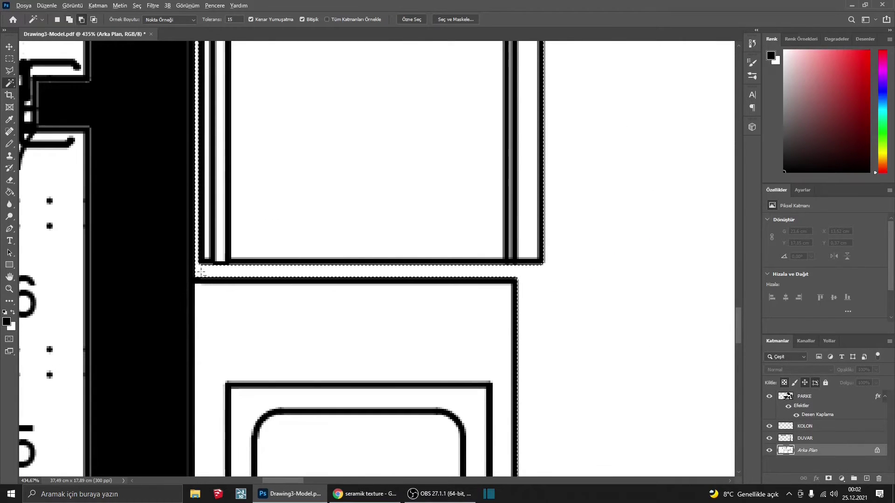
scroll(200, 271, down, 6)
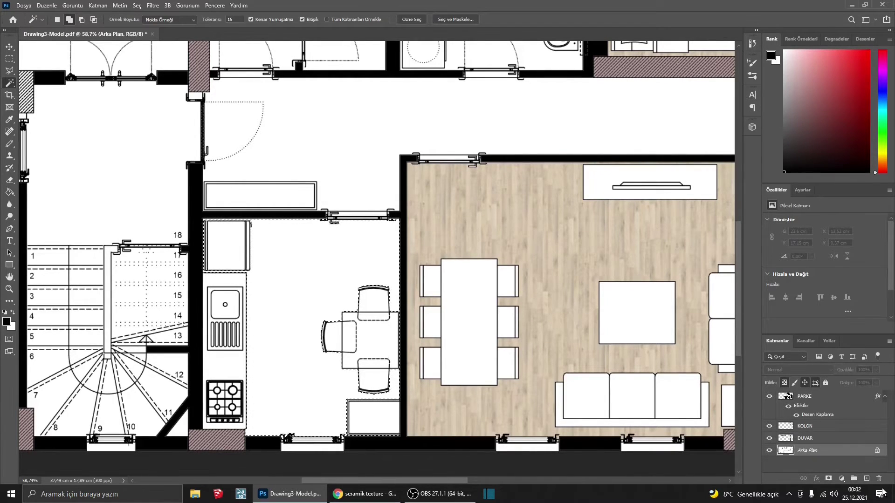
- Add a new layer named SERAMİK
click(866, 478)
double_click(806, 450)
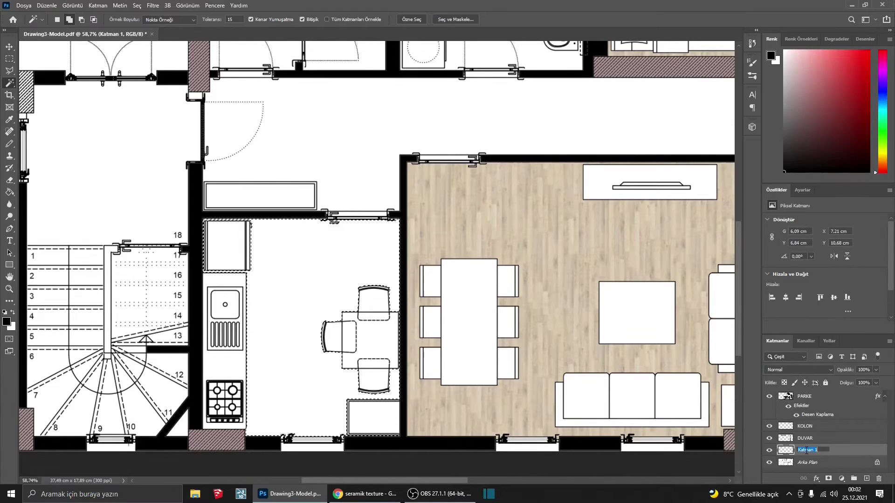
text(SERMA)
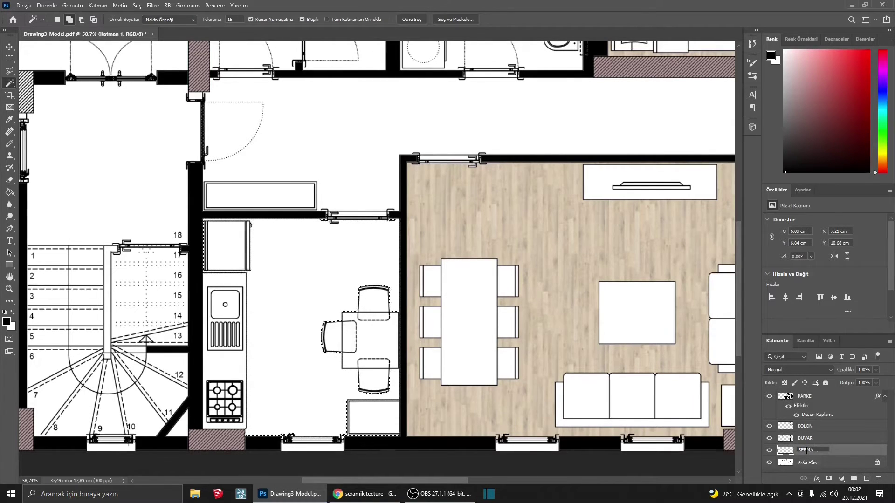
key(BackSpace)
key(BackSpace)
text(MIK)
key(Return)
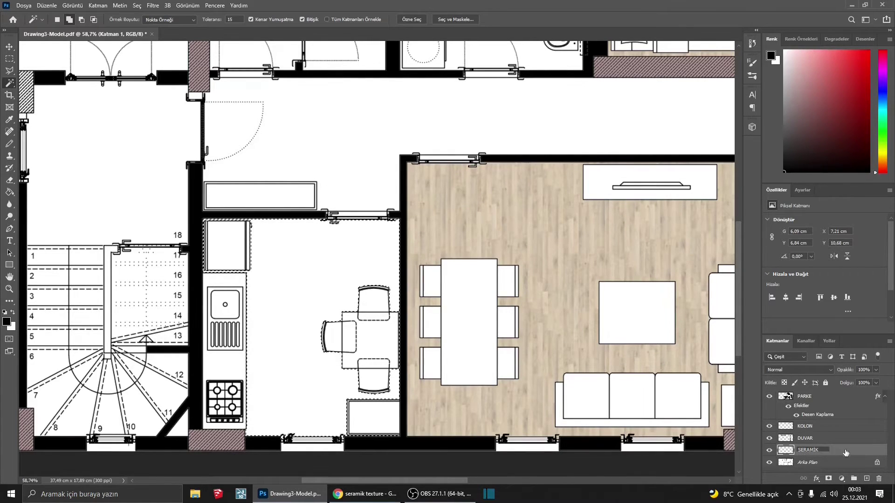
click(848, 451)
- Give SERAMİK a grey tile Pattern Overlay and Paint Bucket-fill the kitchen selection
double_click(851, 452)
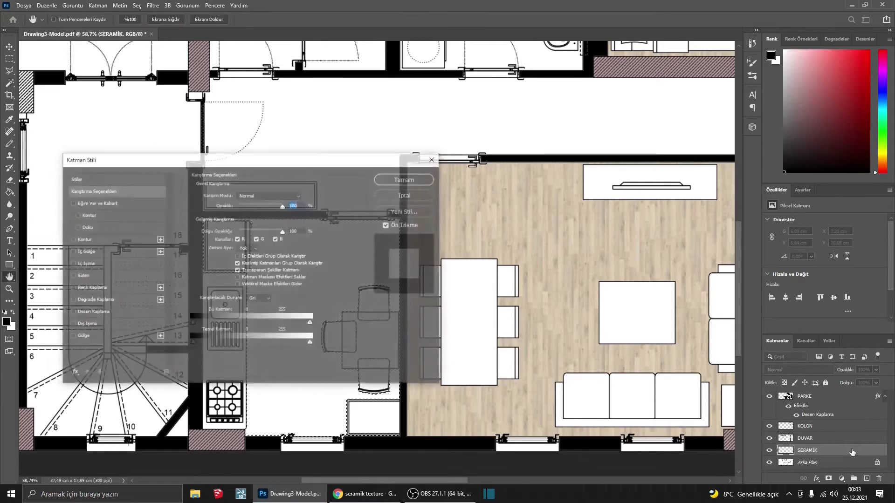
click(89, 312)
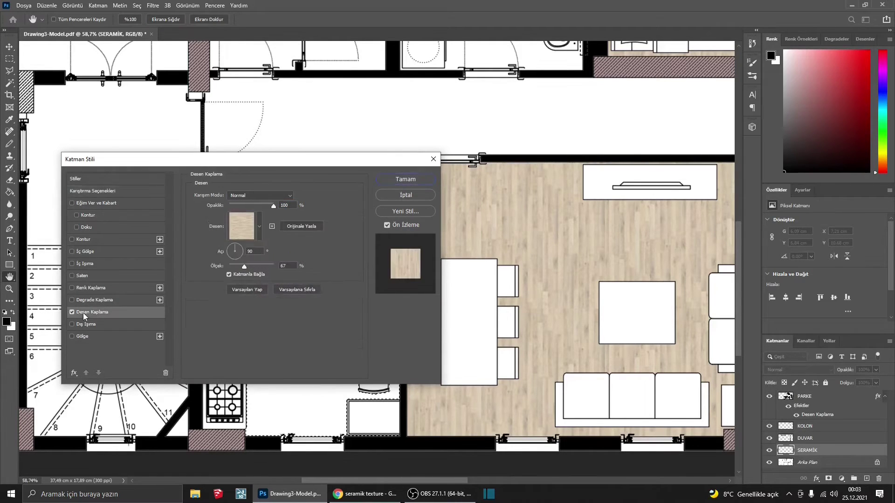
click(258, 233)
click(256, 295)
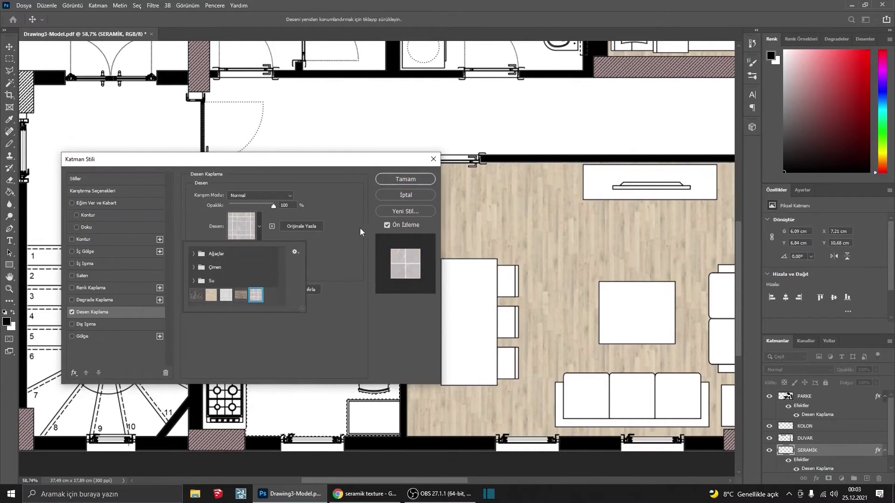
click(396, 180)
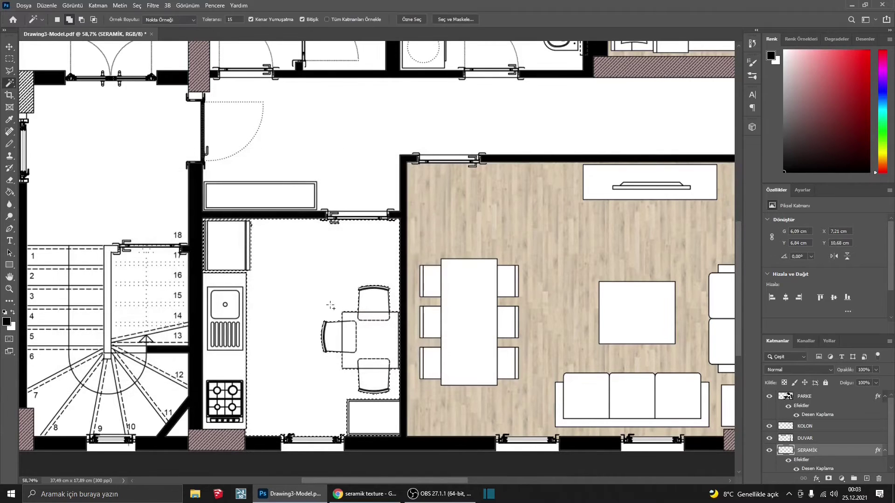
click(7, 195)
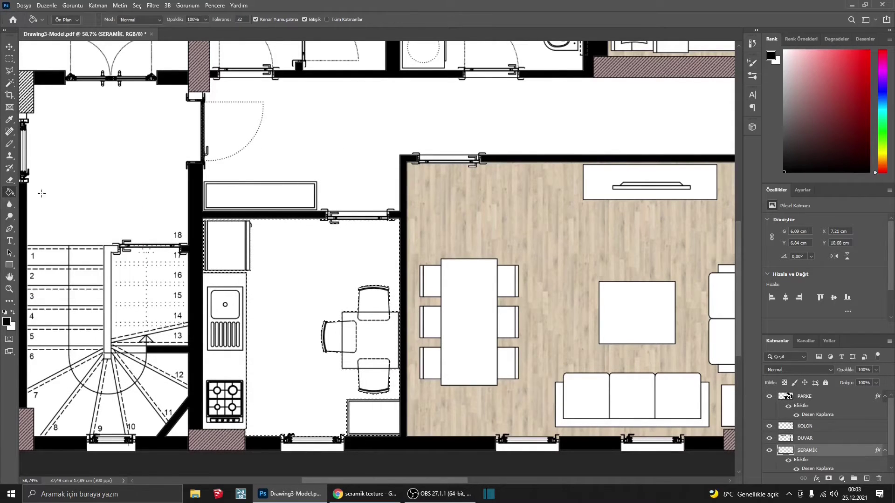
click(289, 297)
scroll(310, 298, down, 2)
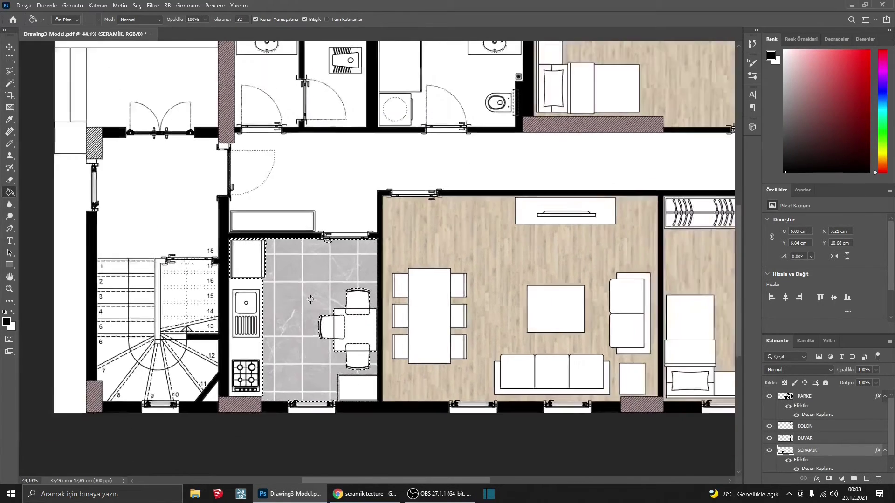
- Lower the Pattern Overlay scale so the kitchen tiles appear smaller
double_click(836, 454)
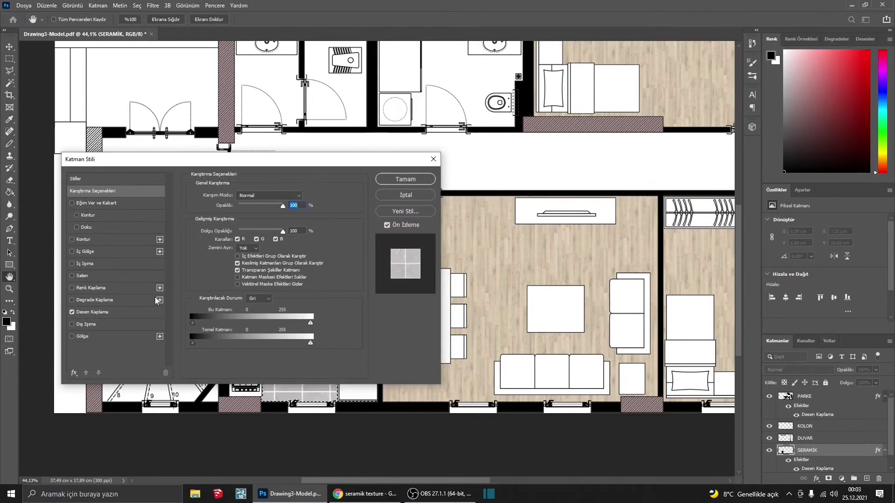
drag(237, 152, 339, 34)
drag(340, 144, 333, 143)
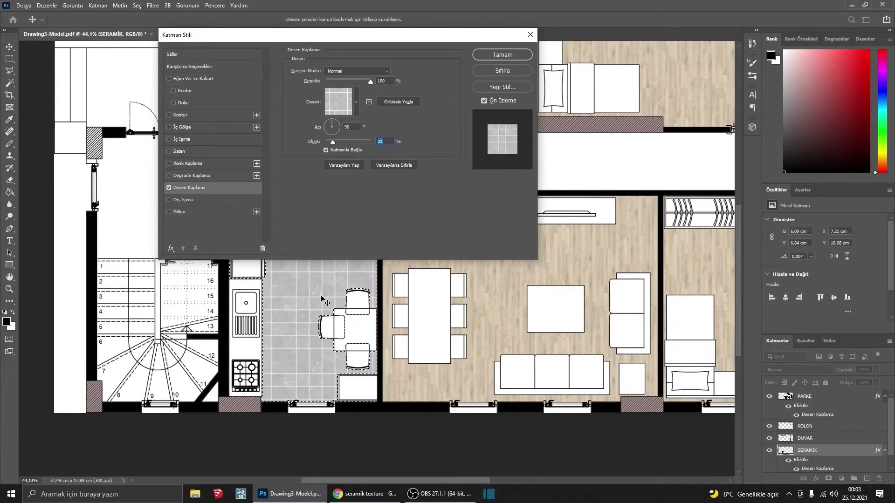
key(Return)
scroll(283, 301, up, 2)
scroll(283, 301, up, 2)
scroll(284, 302, up, 1)
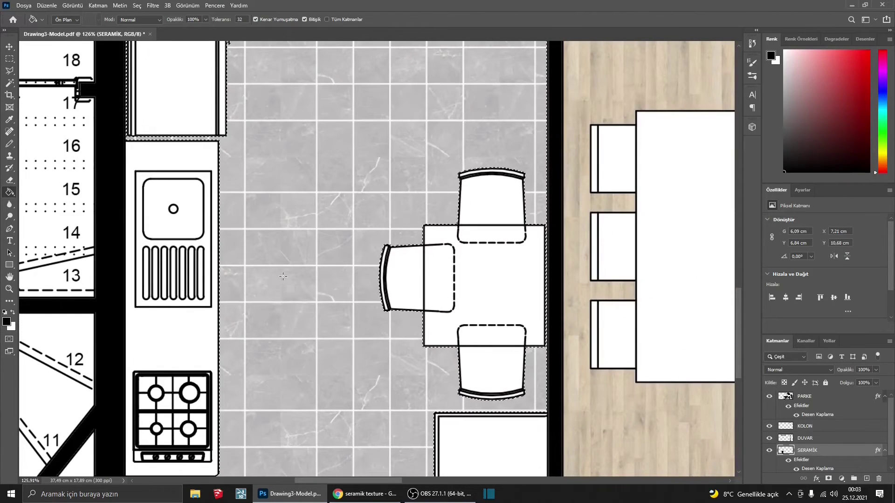
- Open the marble tile JPG in a second tab and return to the floor plan
key(ctrl+o)
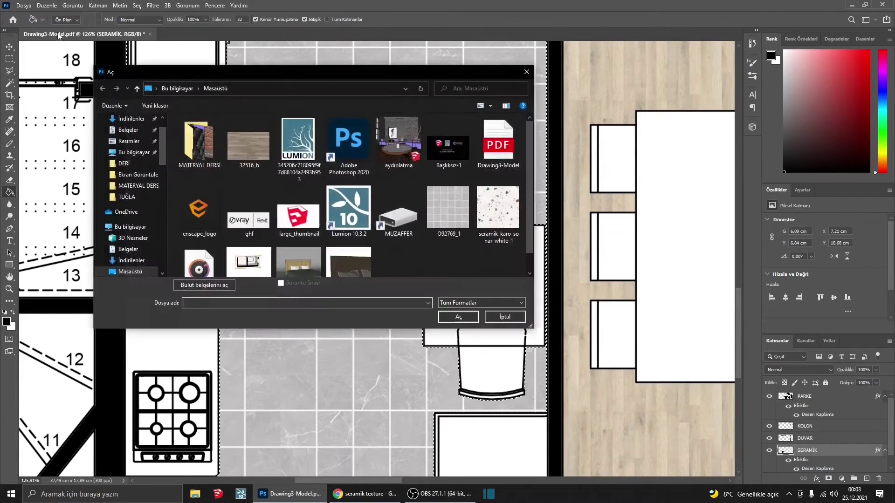
double_click(433, 194)
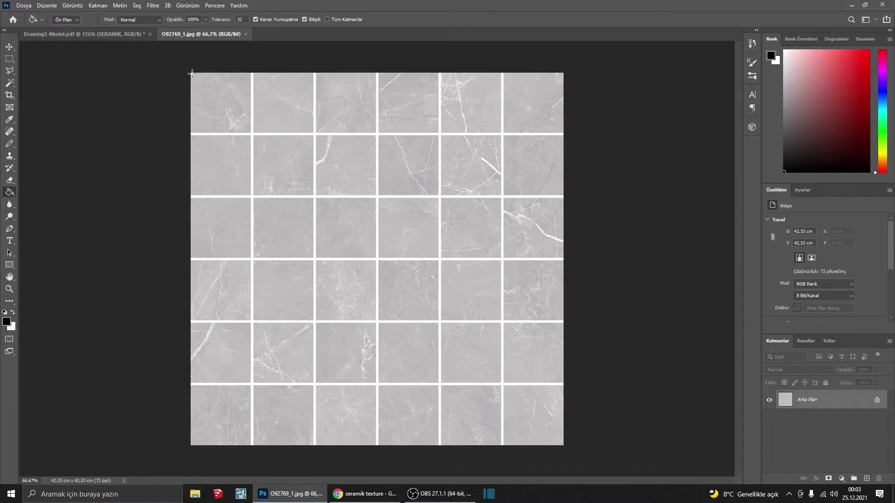
click(101, 33)
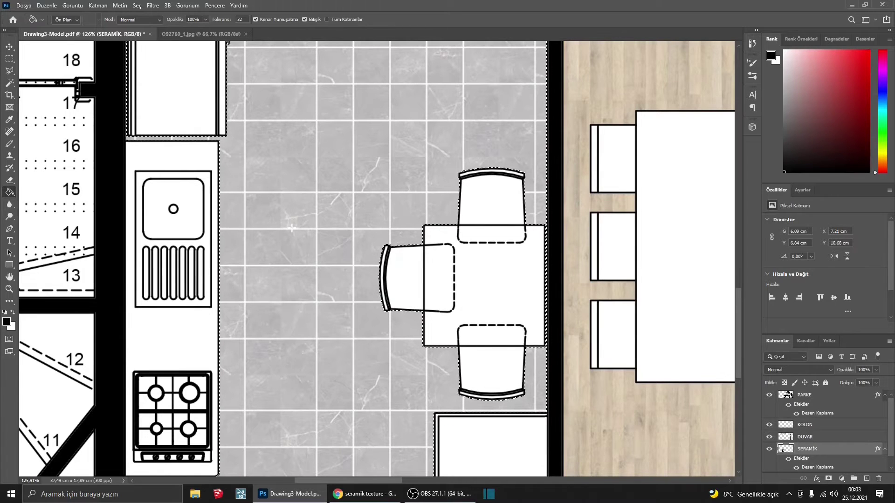
- Magic Wand-select the white corridor on the Arka Plan layer
scroll(320, 216, down, 3)
scroll(321, 217, down, 1)
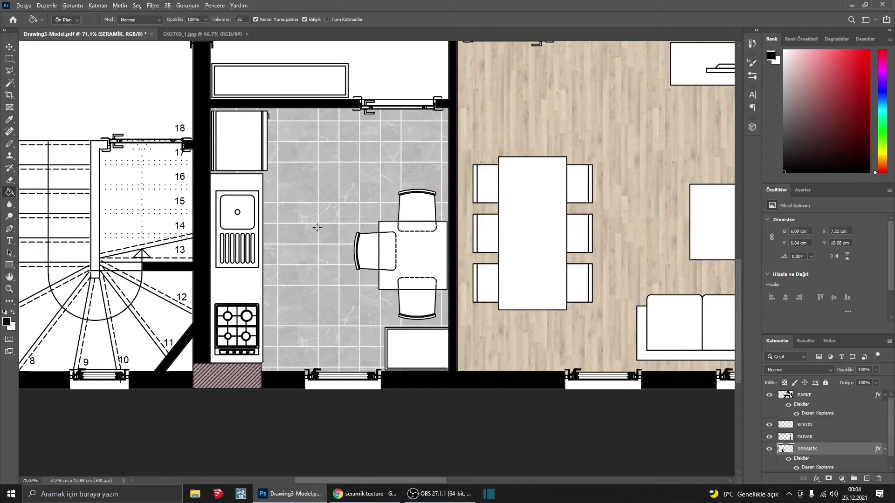
scroll(323, 217, down, 4)
scroll(818, 462, down, 1)
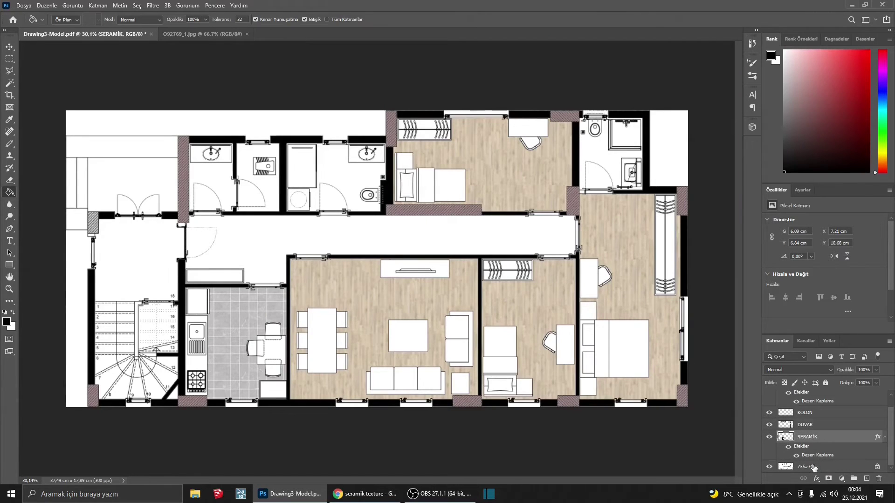
click(813, 467)
key(w)
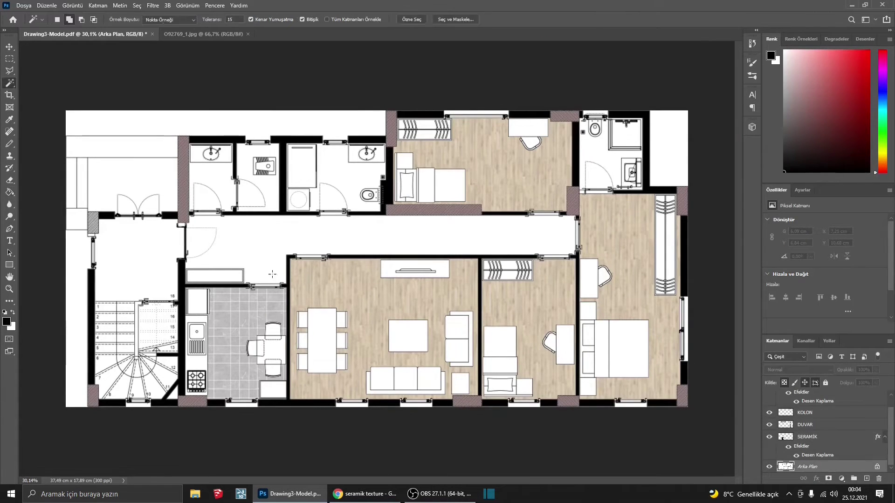
click(247, 251)
- Add the left bathroom, middle WC, right bathroom and top-right bathroom to the corridor selection
scroll(247, 251, up, 2)
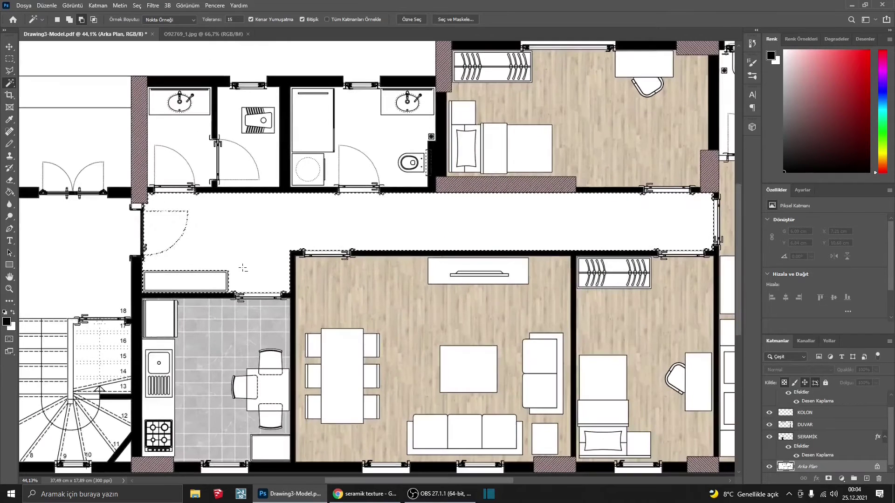
shift+click(179, 176)
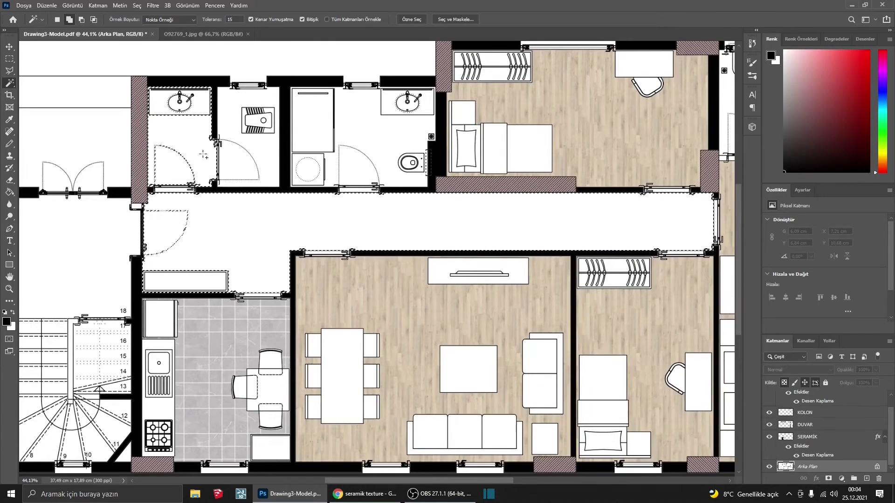
shift+click(233, 166)
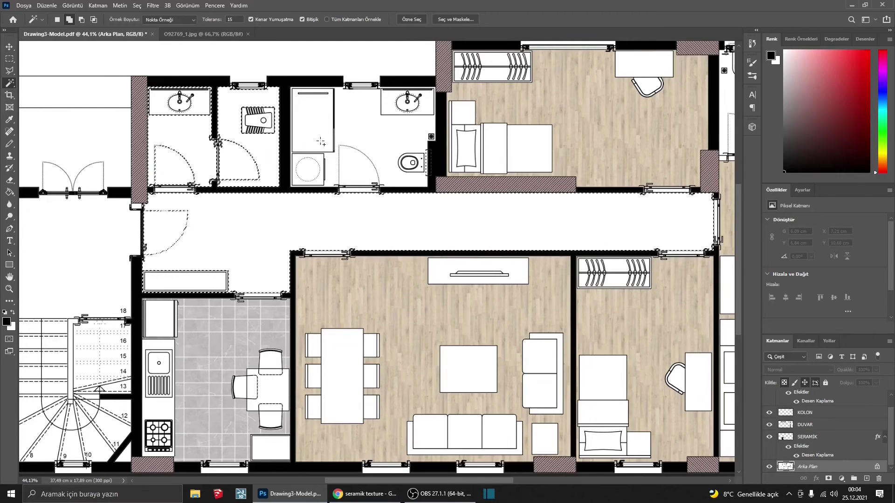
shift+click(369, 166)
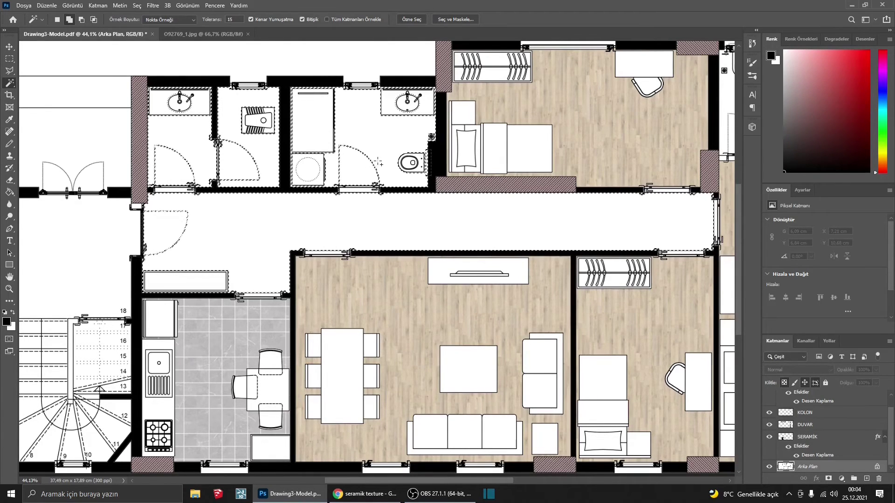
scroll(369, 167, down, 2)
scroll(466, 171, down, 2)
scroll(554, 173, up, 2)
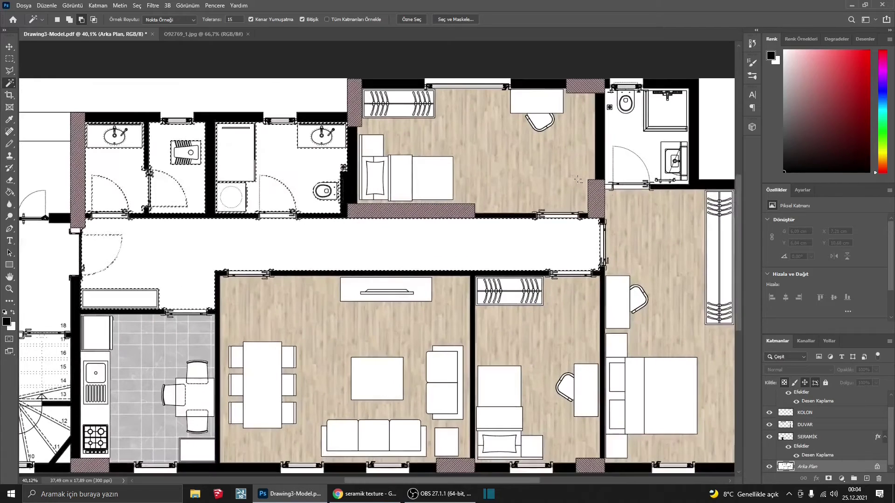
shift+click(639, 156)
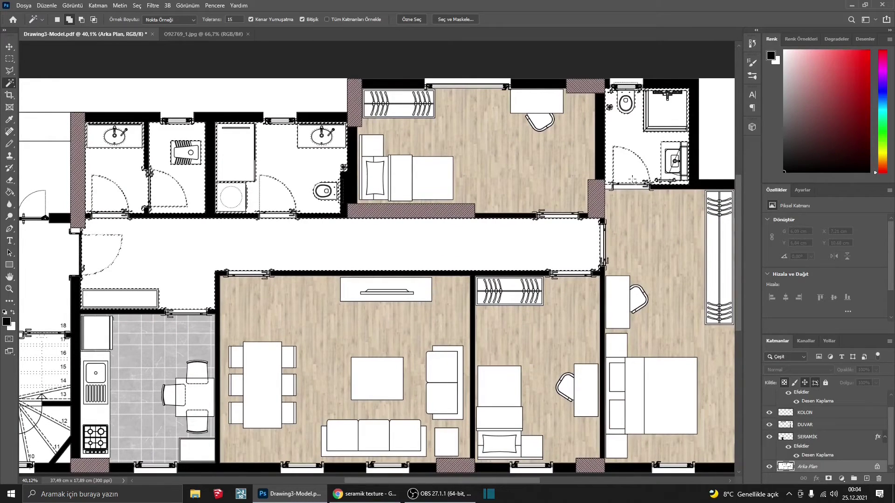
scroll(639, 156, down, 2)
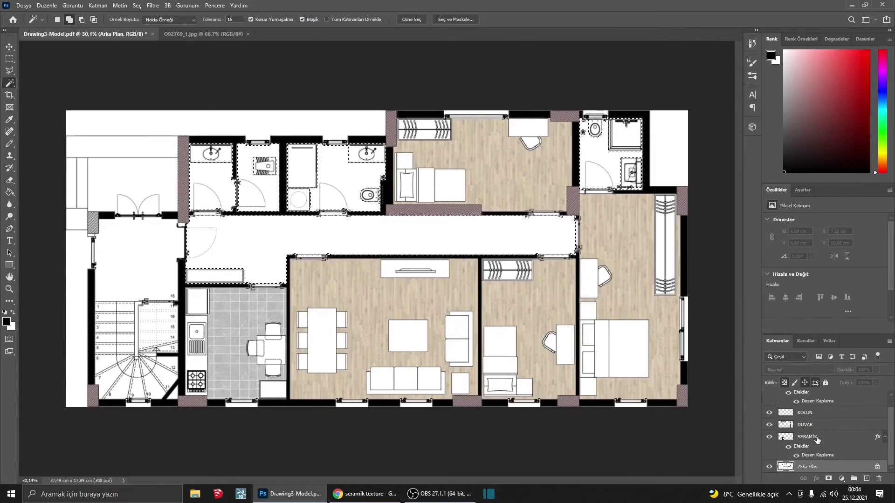
- Fill the corridor, WC and bathrooms with grey tile on the SERAMİK layer, then deselect
click(809, 436)
key(g)
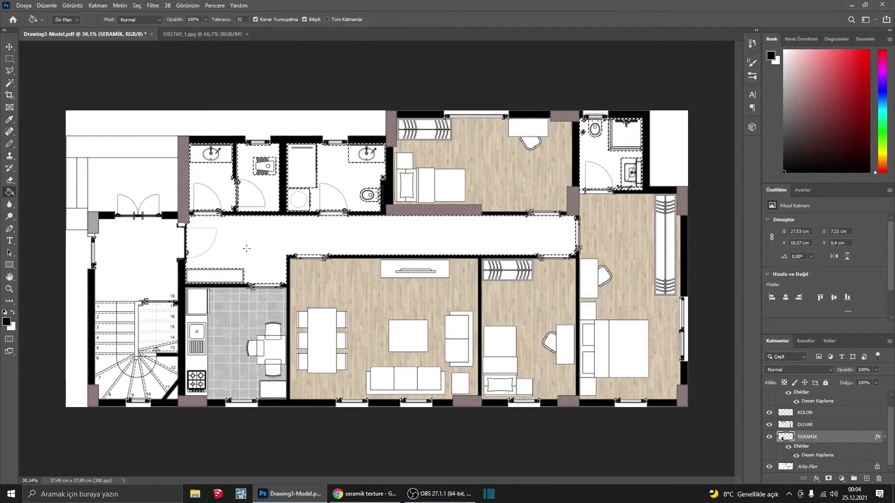
click(357, 231)
scroll(356, 231, down, 2)
key(ctrl+d)
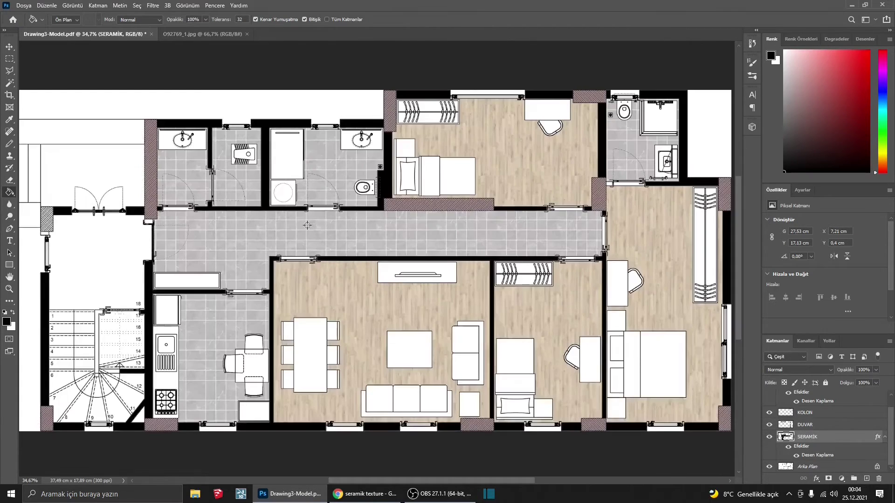
scroll(609, 276, up, 2)
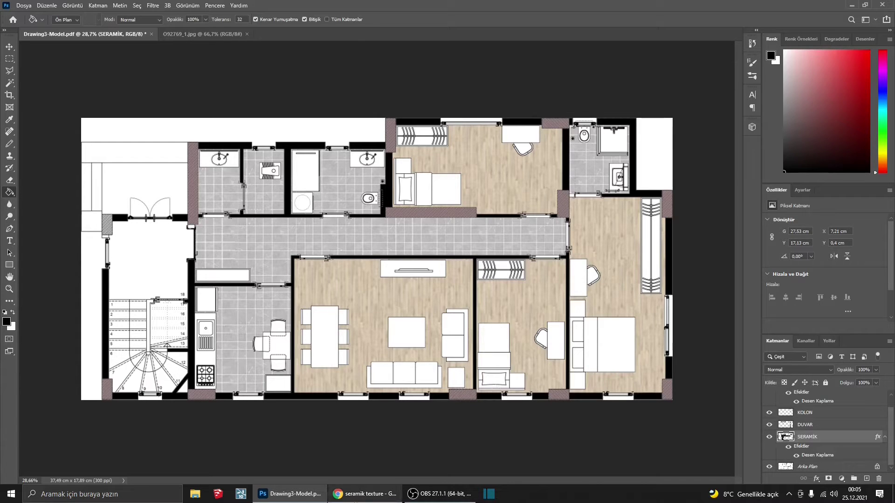
click(364, 494)
- Search images for 'yatak png plan' and preview the Dalselv Bed top-view image
text(YATAK)
click(112, 176)
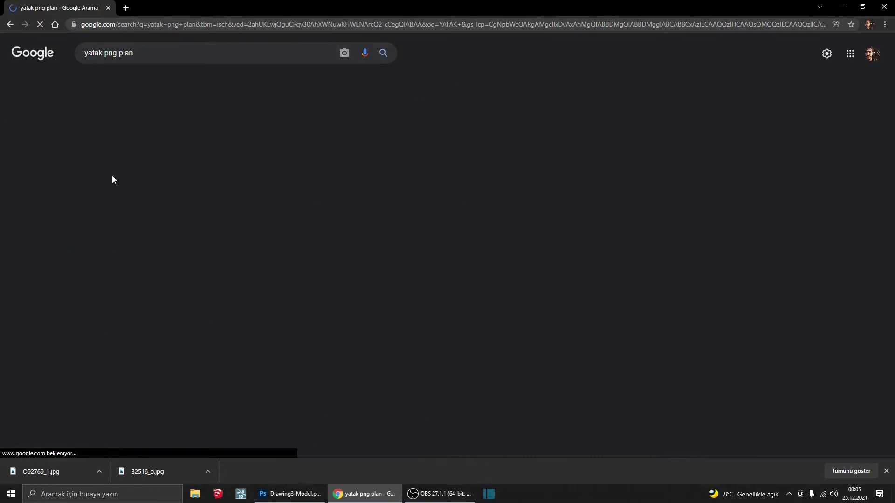
scroll(242, 233, down, 2)
scroll(243, 230, down, 5)
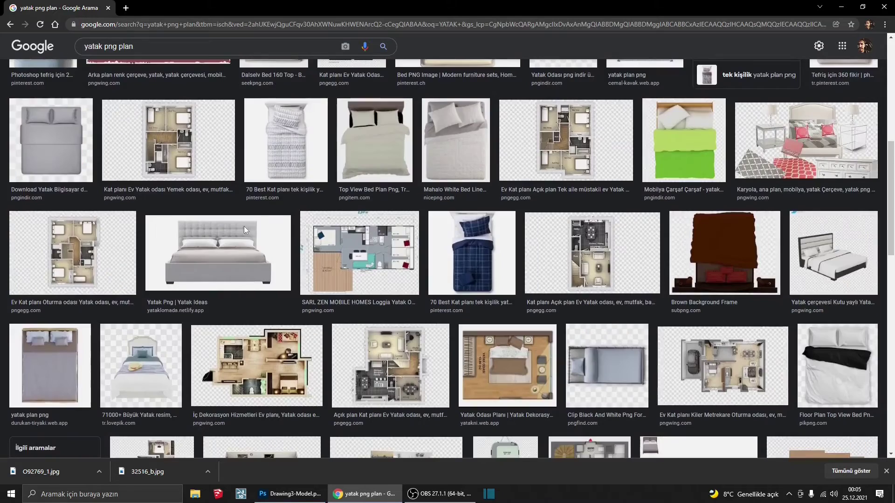
scroll(245, 231, up, 4)
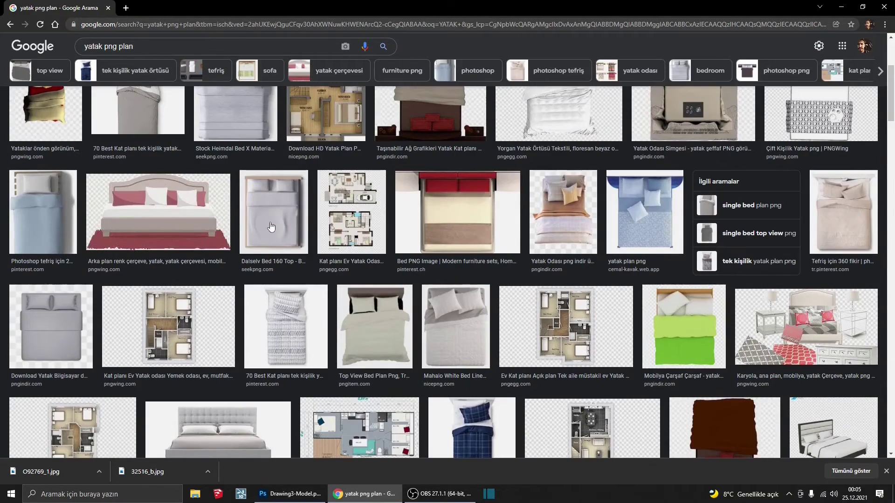
click(271, 227)
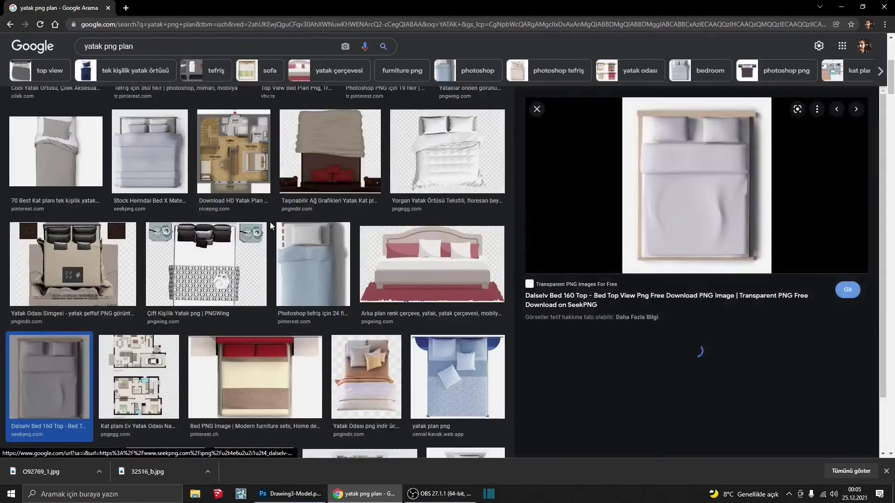
- Save the bed image as indir and open it in Photoshop
right_click(676, 194)
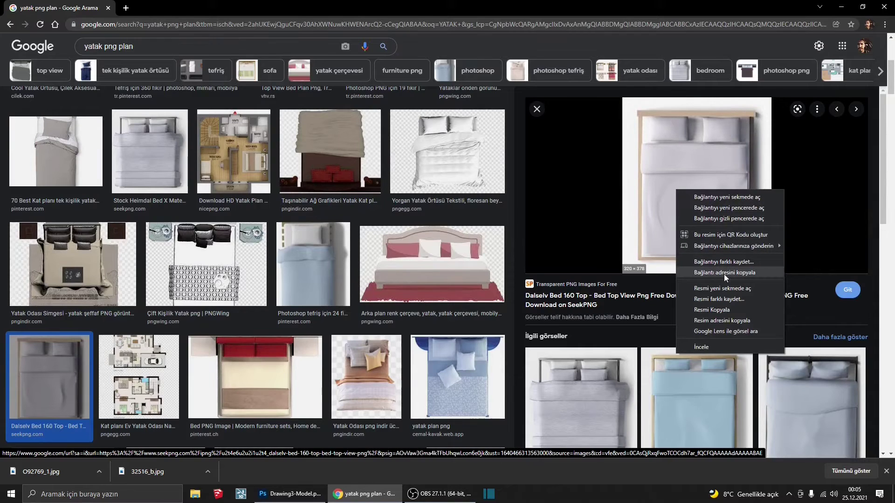
click(733, 300)
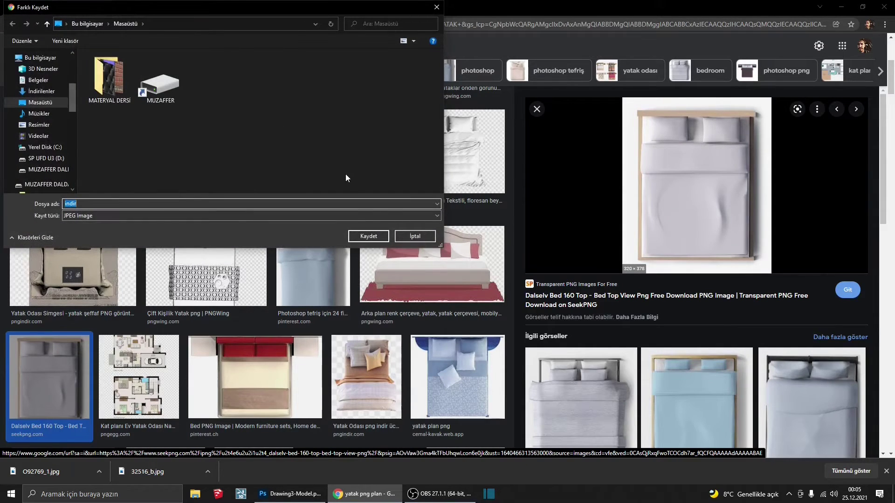
click(379, 236)
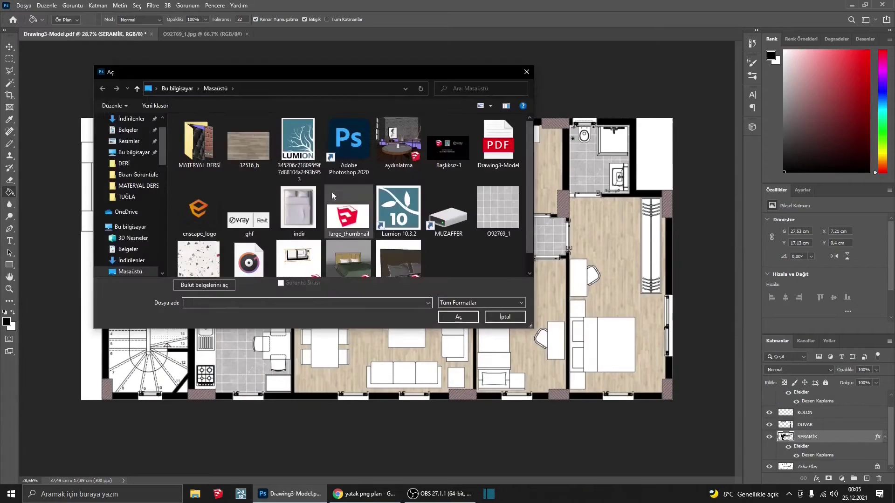
double_click(296, 211)
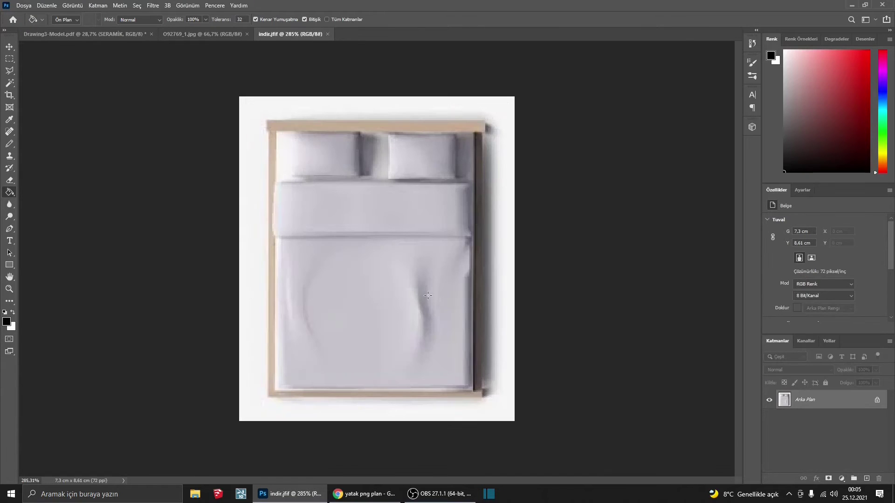
- Select the bed by boxing it with the Object Selection tool
click(10, 84)
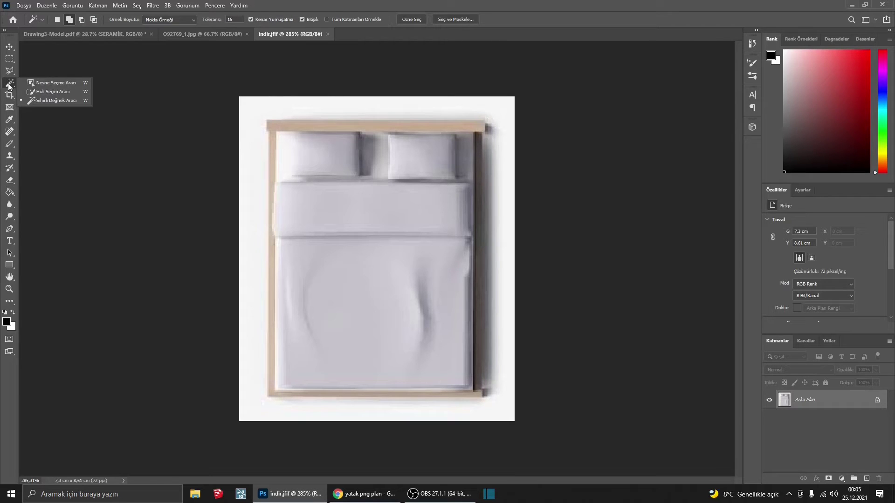
click(43, 82)
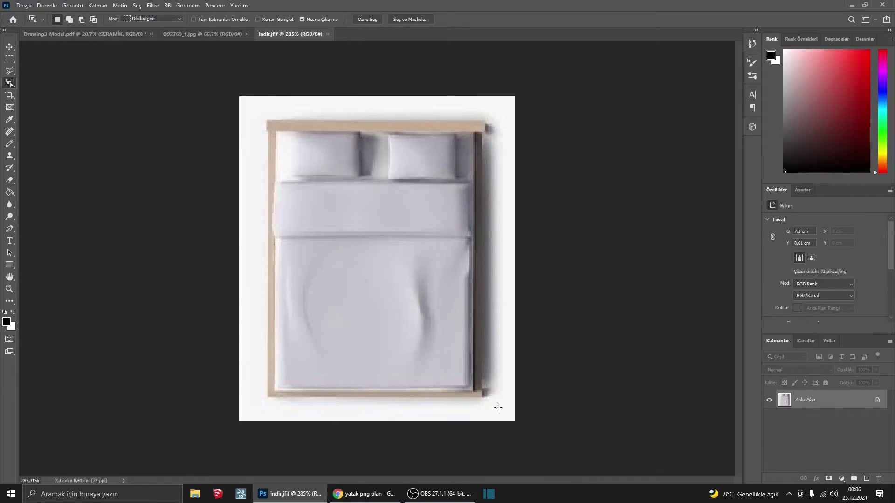
drag(498, 408, 257, 114)
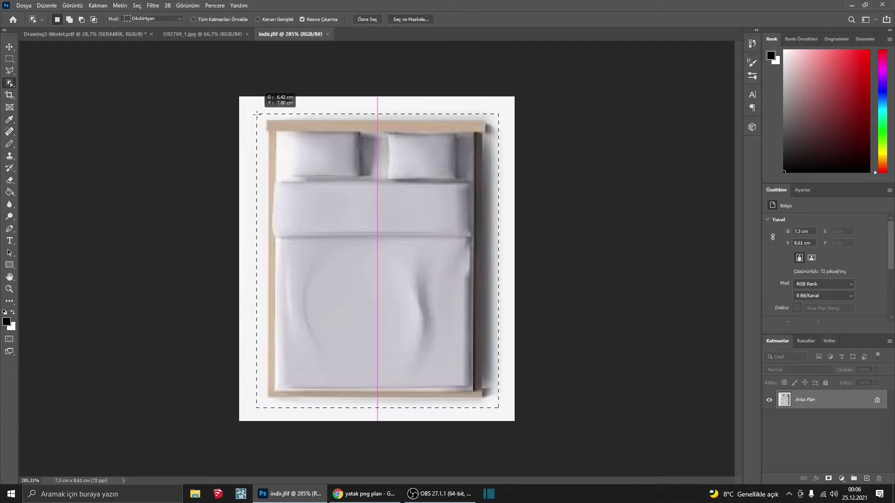
drag(256, 114, 256, 114)
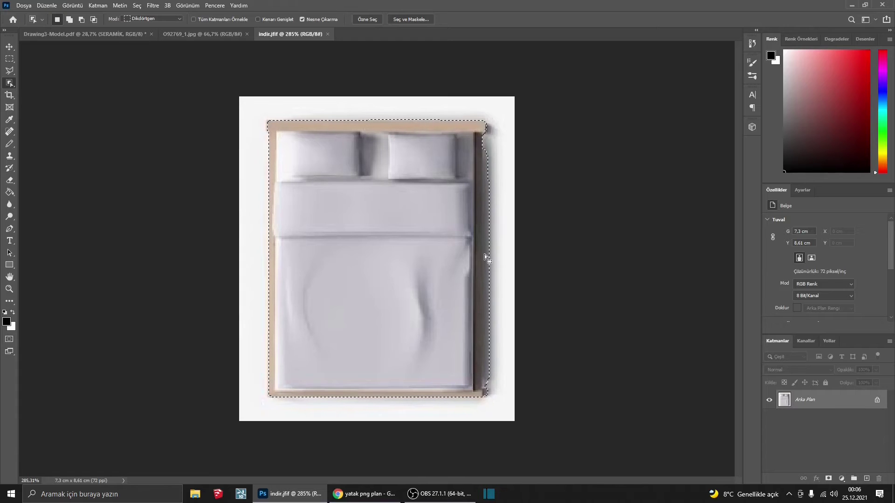
- Refine the bed selection with Quick Selection subtract and a rectangular marquee at the bottom-right corner
click(10, 84)
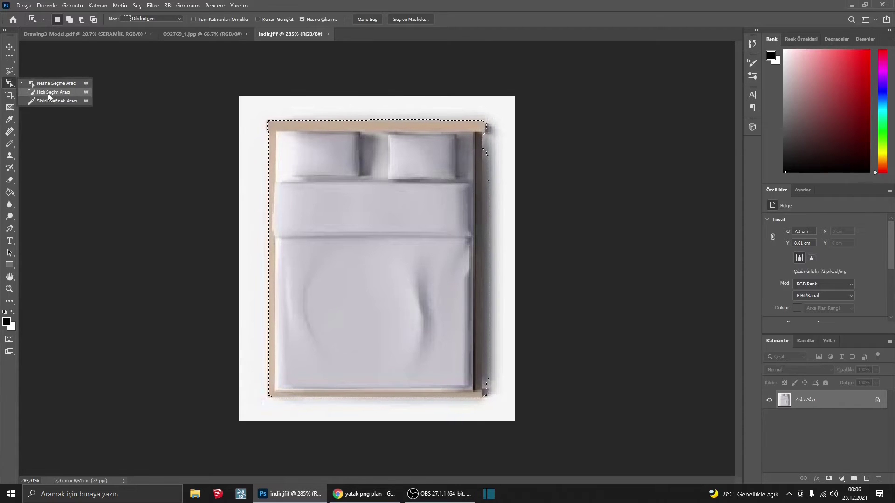
click(47, 91)
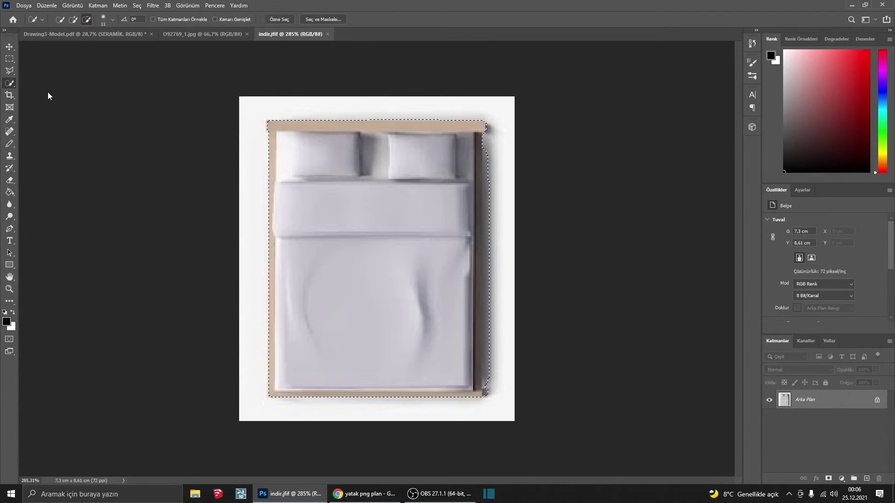
click(87, 20)
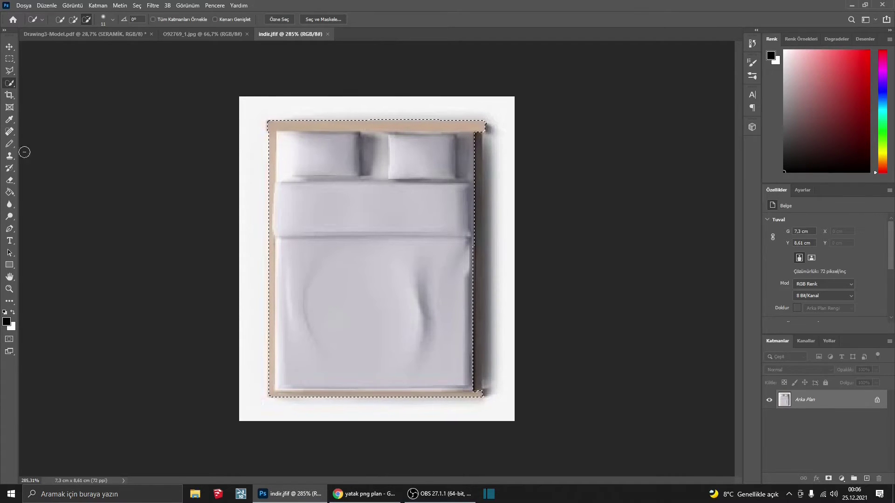
click(10, 58)
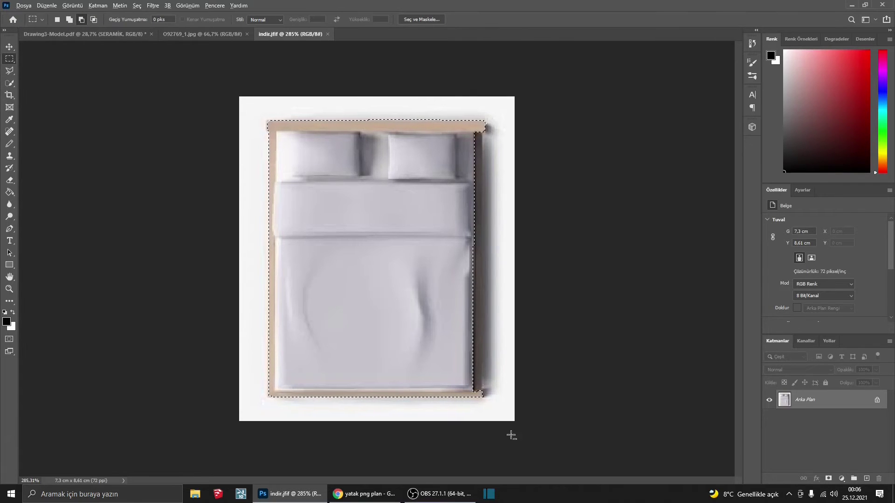
scroll(475, 395, up, 5)
drag(500, 450, 480, 442)
scroll(494, 436, down, 3)
scroll(508, 432, down, 2)
scroll(508, 433, up, 3)
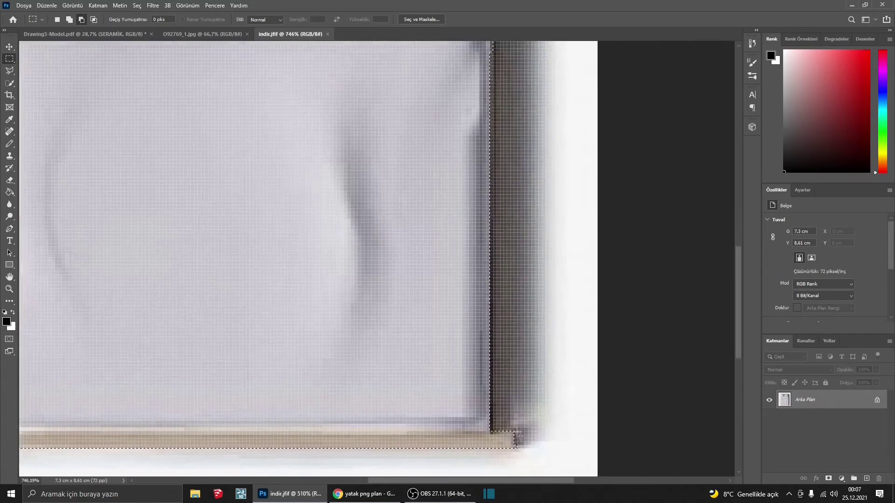
scroll(518, 443, up, 1)
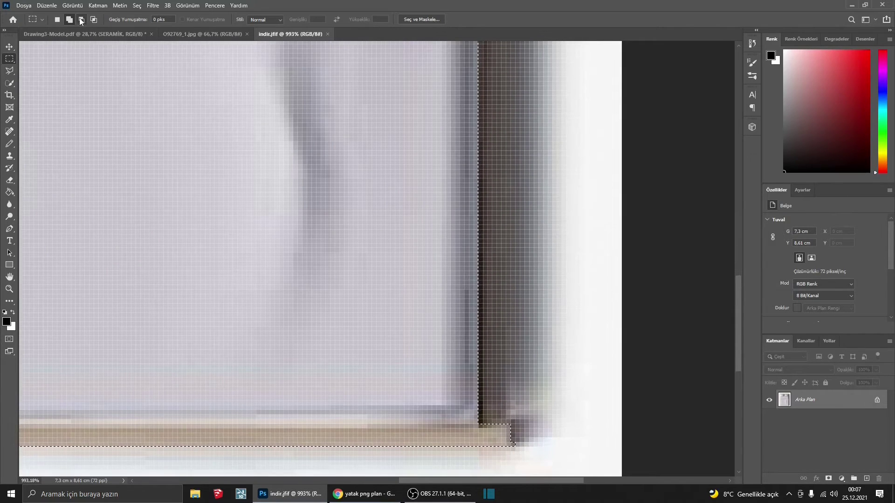
scroll(433, 331, down, 6)
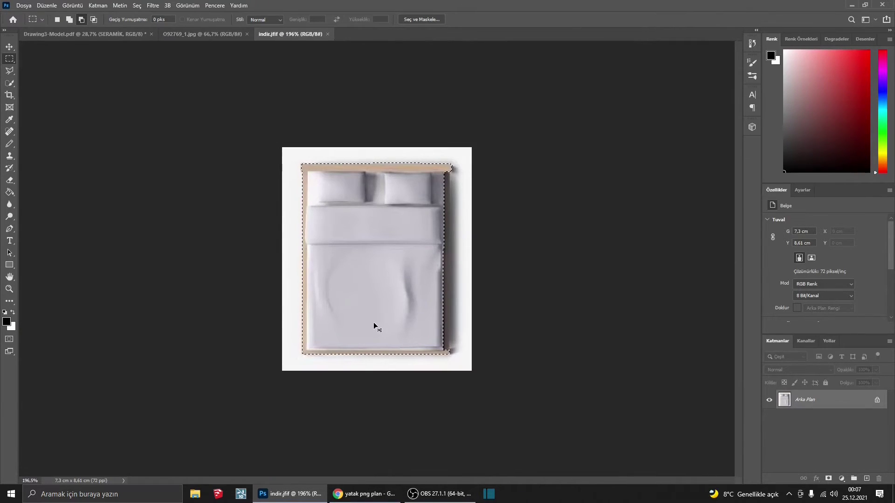
- Paste the copied bed into the Drawing3-Model floor plan
key(ctrl+Tab)
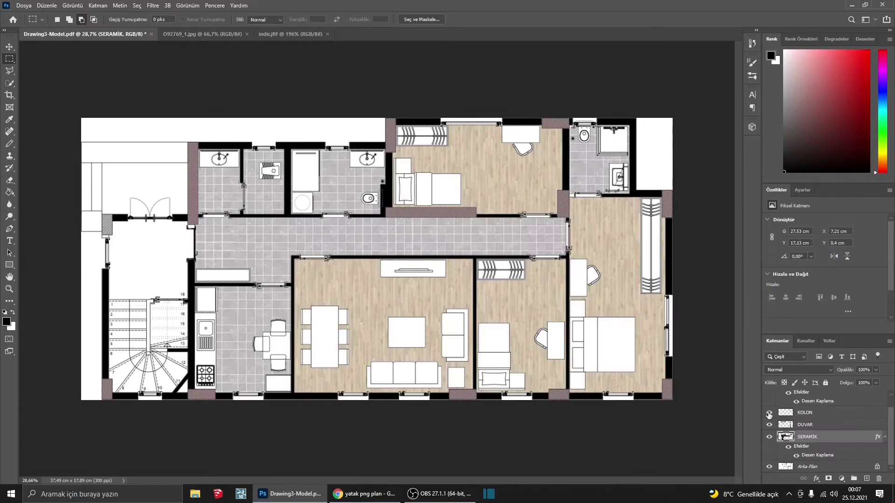
key(ctrl+v)
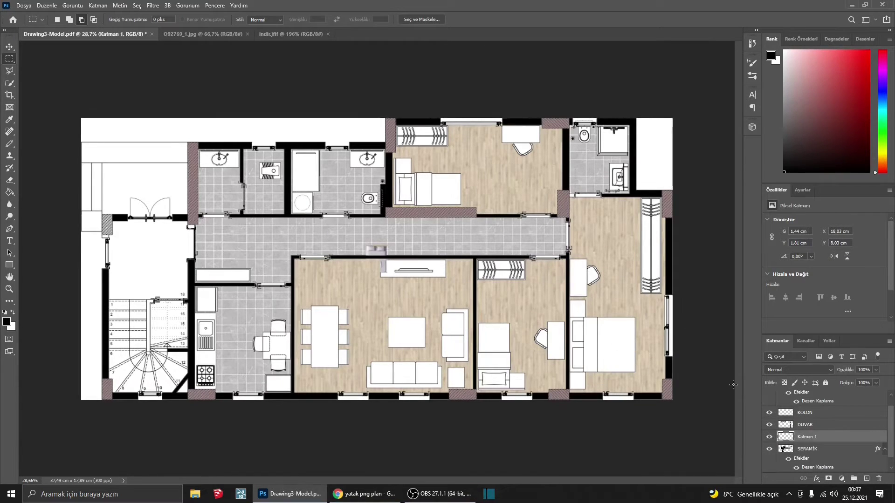
scroll(802, 419, up, 1)
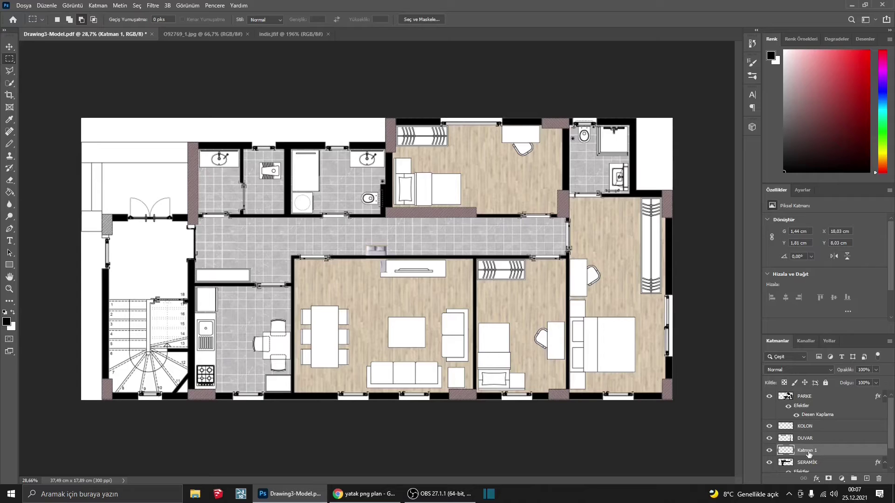
- Move the new bed layer above PARKE and rename it YATAK
drag(809, 454, 801, 397)
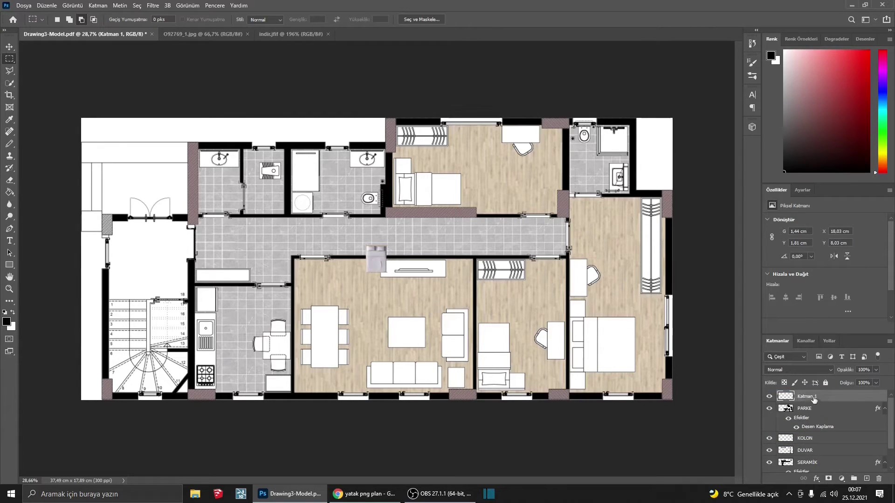
double_click(811, 396)
text(yatak)
key(Return)
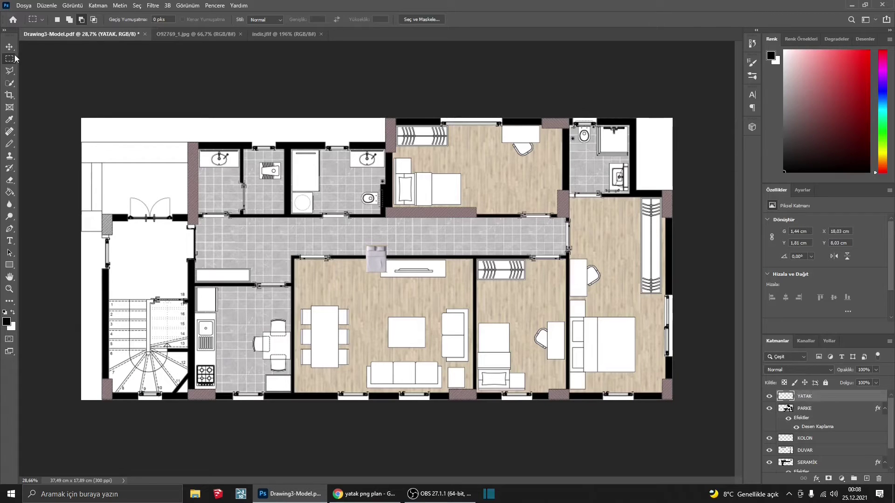
click(10, 48)
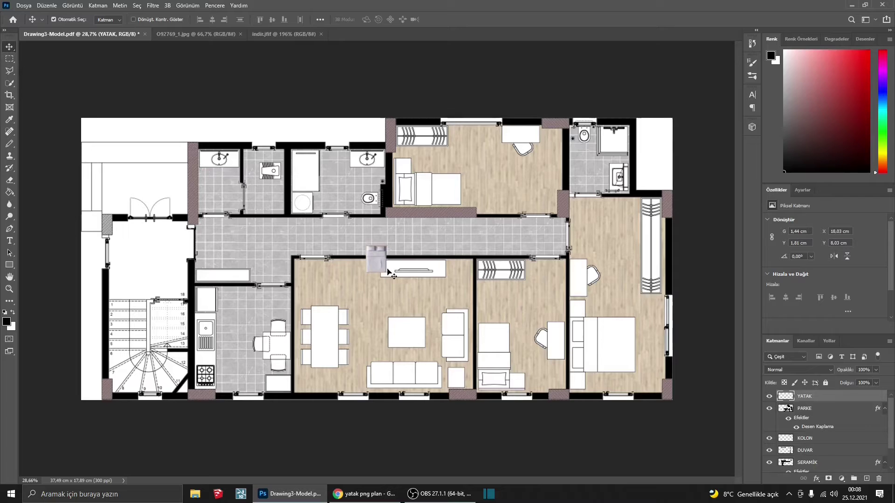
- Drag the YATAK bed onto the right-hand bedroom and start Free Transform to resize it
mouse_move(383, 269)
mouse_down()
mouse_move(512, 308)
mouse_move(609, 352)
mouse_up()
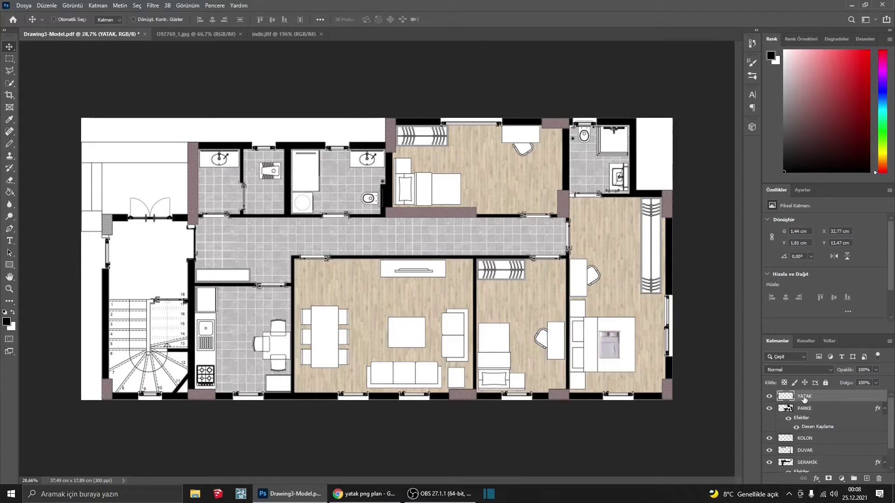
key(ctrl)
key(ctrl+t)
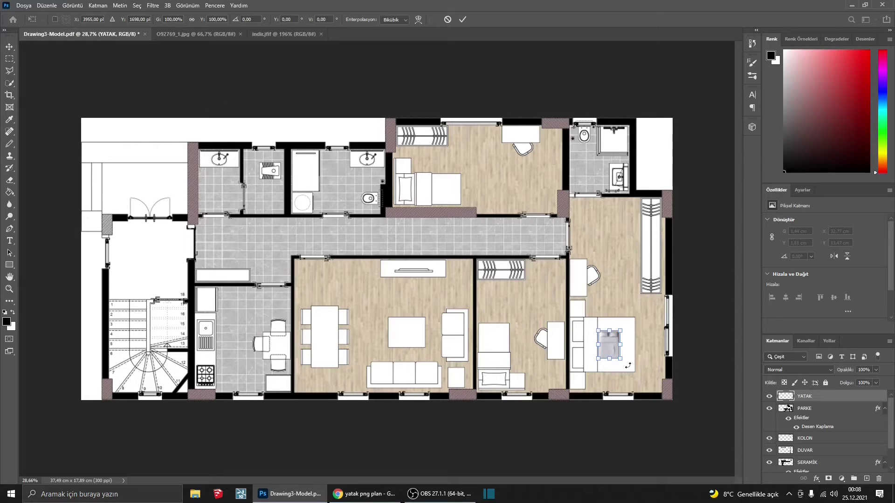
- Rotate the bed on the YATAK layer to exactly -90°, undoing a trial resize
drag(628, 365, 635, 323)
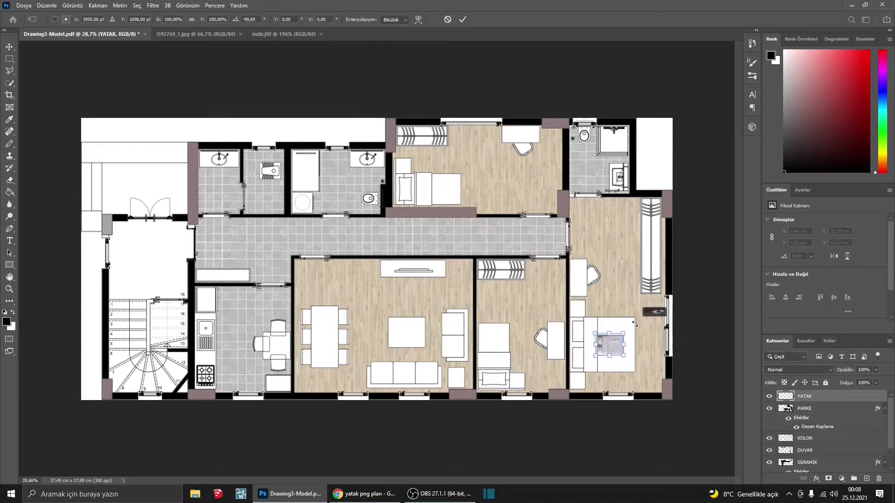
drag(635, 323, 635, 324)
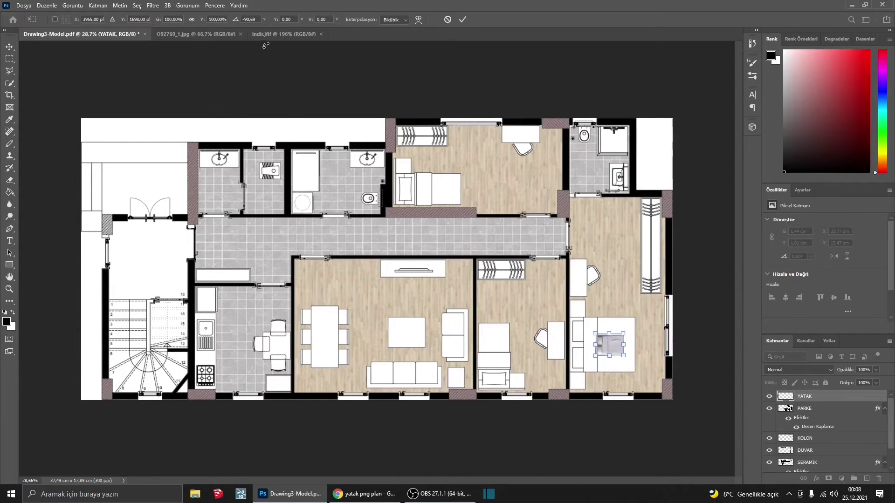
double_click(246, 19)
text(0)
key(Return)
drag(624, 334, 640, 323)
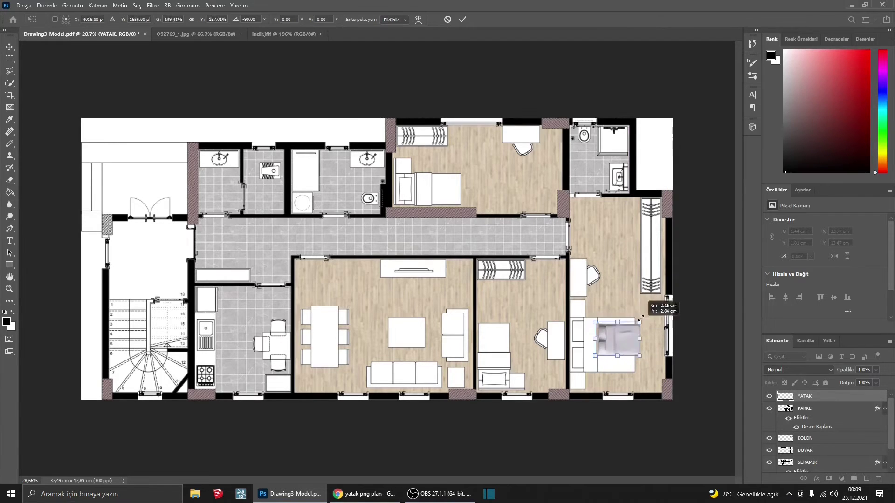
drag(640, 323, 630, 319)
key(ctrl+z)
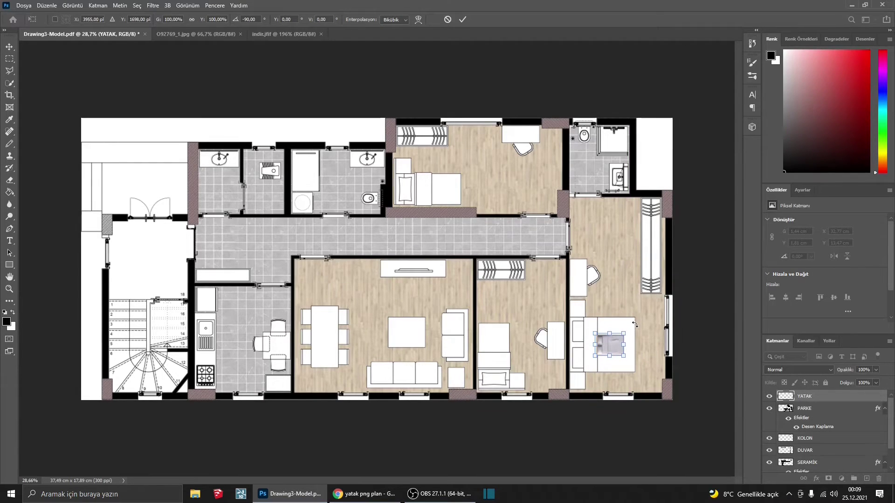
- Scale the bed up proportionally and move it into the right room's lower-left corner
click(192, 20)
drag(624, 333, 649, 284)
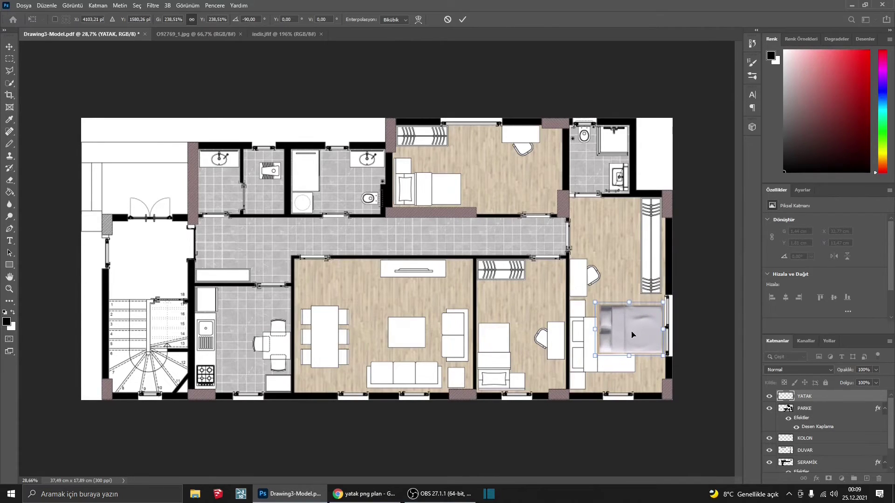
drag(632, 334, 604, 345)
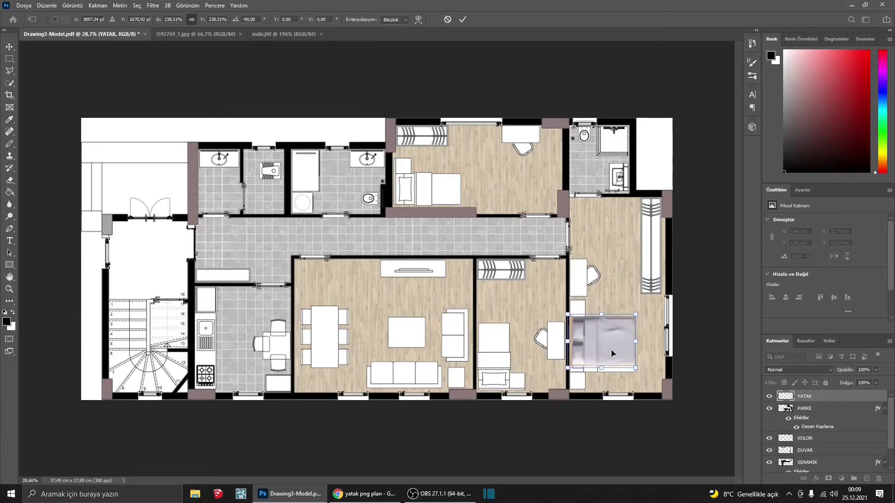
drag(635, 368, 644, 374)
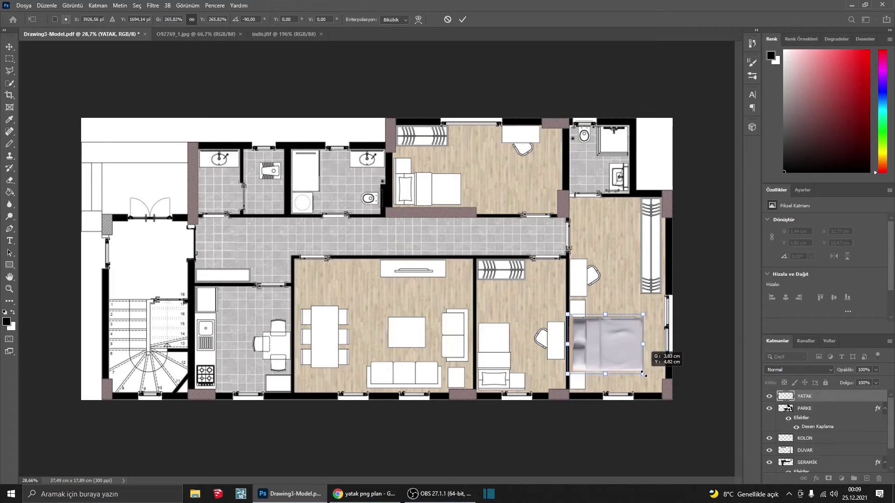
drag(619, 359, 618, 359)
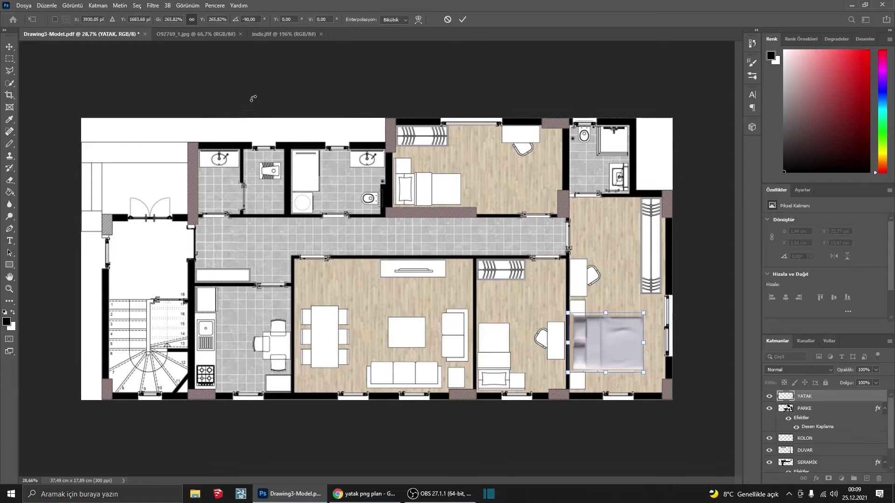
- Stretch the bed freely so its edges meet the walls, about 270% by 236%
click(192, 20)
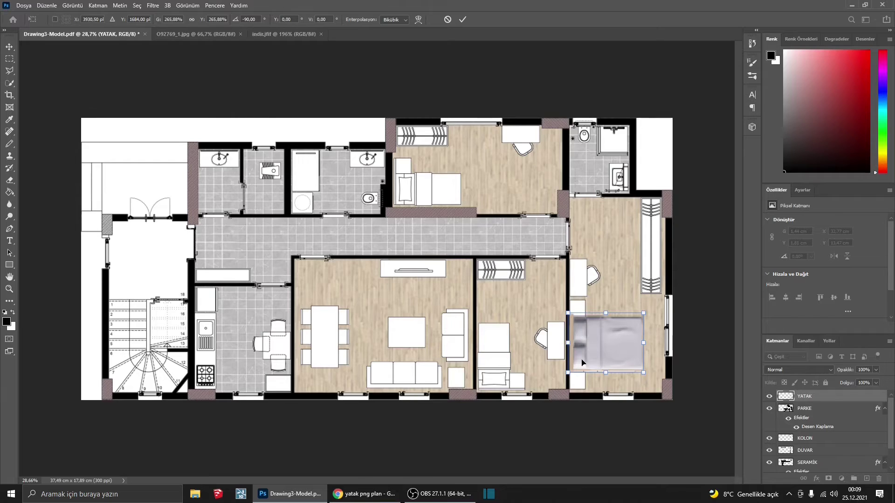
drag(606, 374, 605, 375)
drag(643, 344, 632, 342)
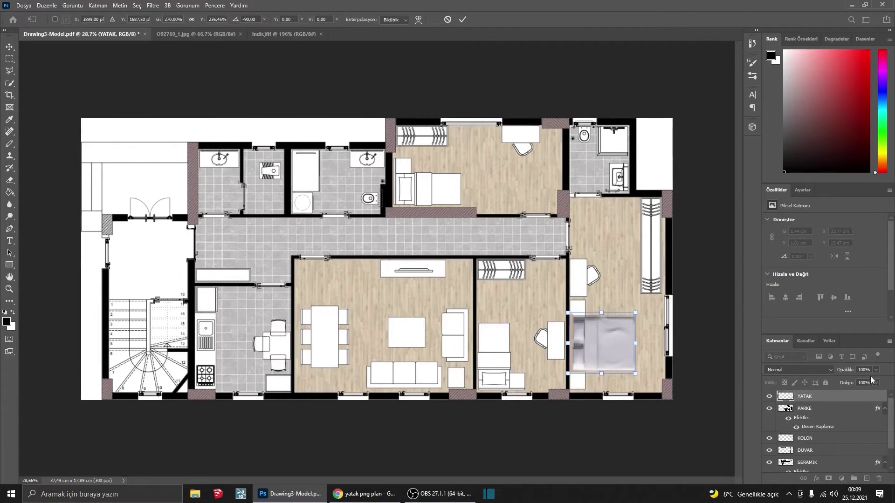
- Trim the bed's top edge, keep the layer at 100% opacity, and commit the transform
mouse_move(875, 369)
mouse_down()
mouse_move(873, 383)
mouse_move(854, 382)
mouse_up()
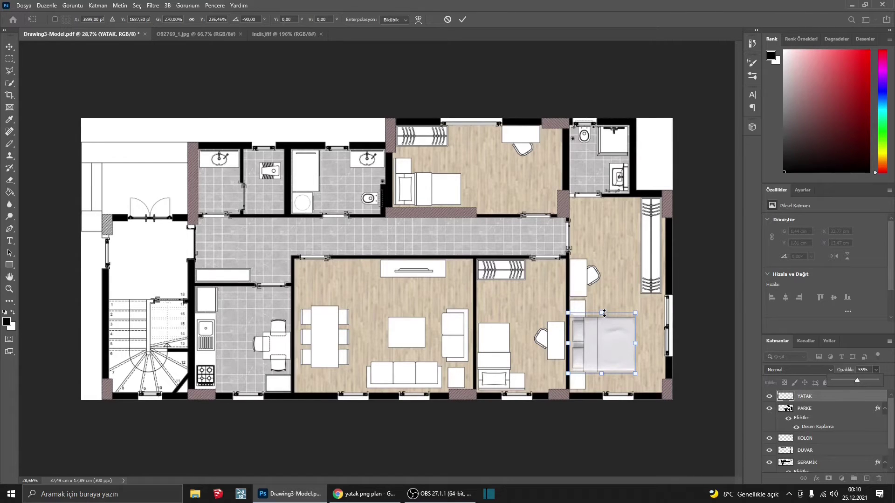
drag(604, 313, 604, 314)
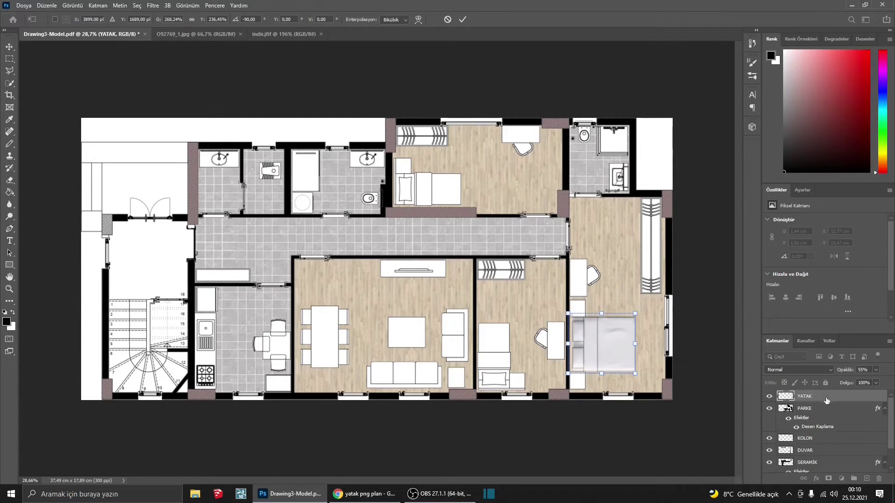
click(876, 370)
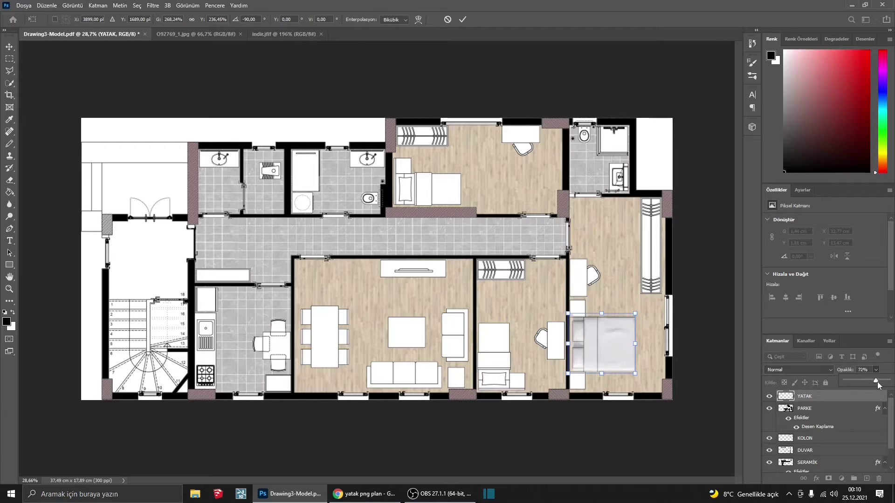
drag(870, 380, 888, 381)
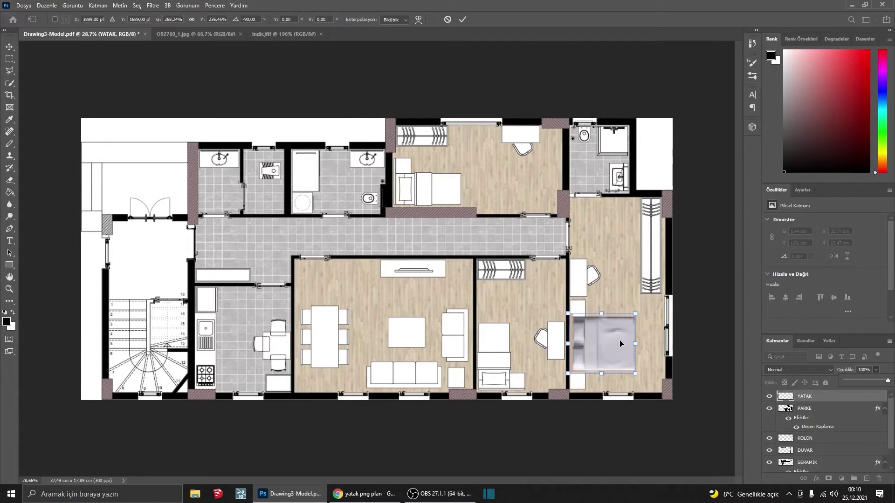
click(620, 343)
key(Return)
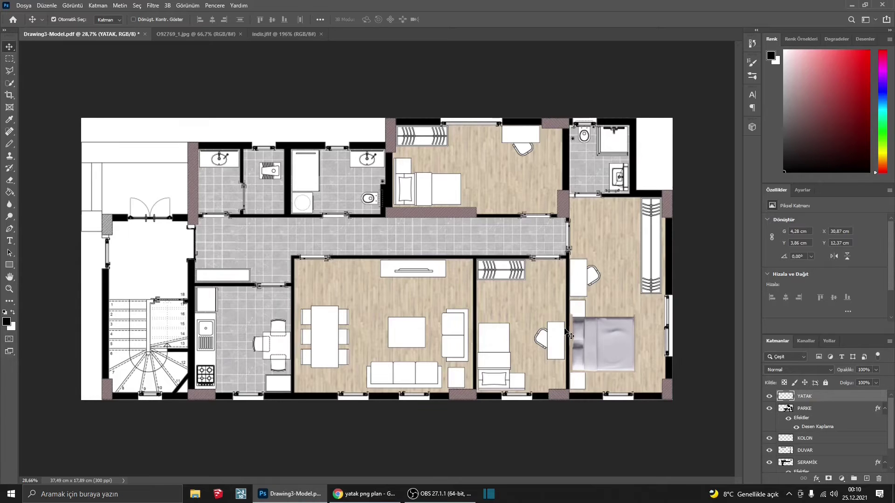
- Search Google Images for single bed top-view PNGs and save the grey bed to the desktop
click(376, 498)
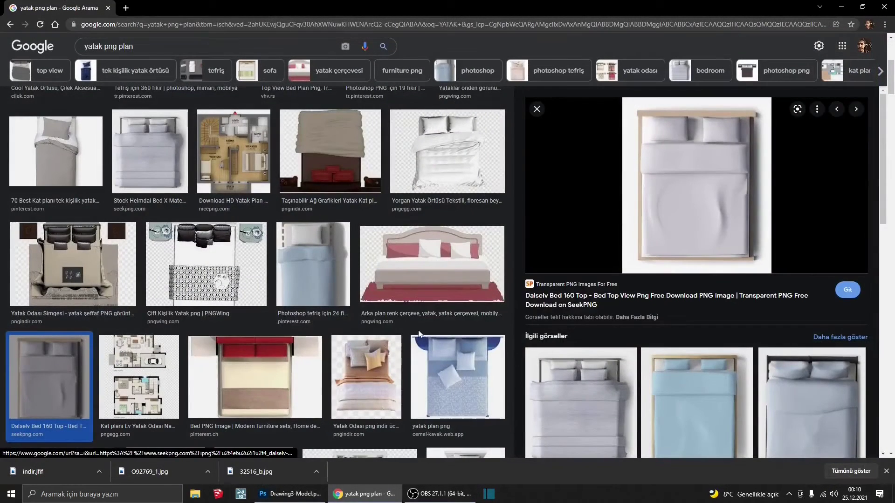
scroll(351, 314, down, 4)
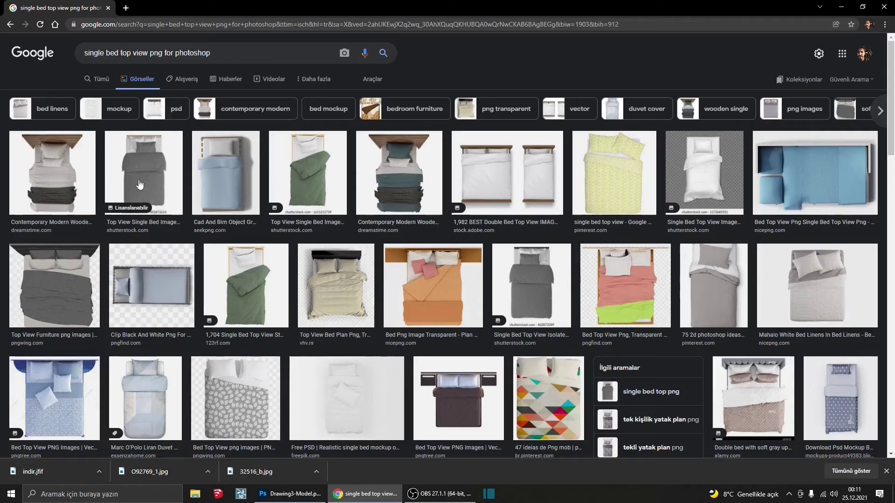
click(127, 108)
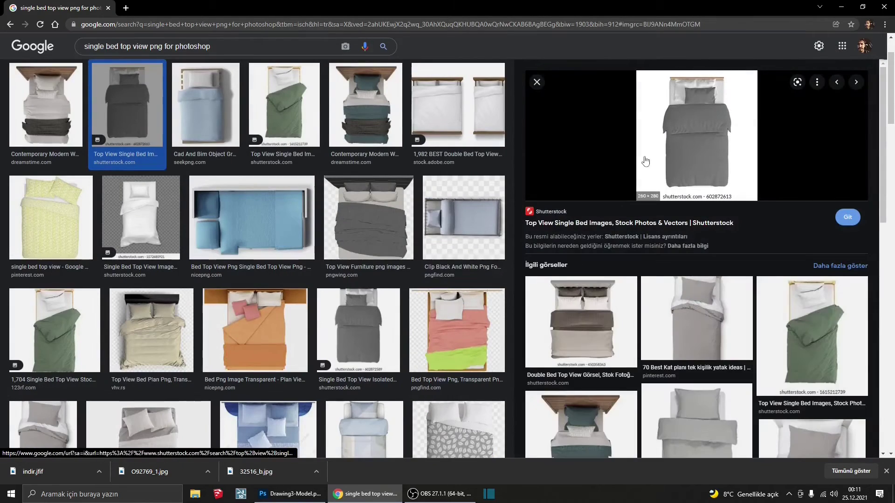
right_click(701, 137)
click(727, 235)
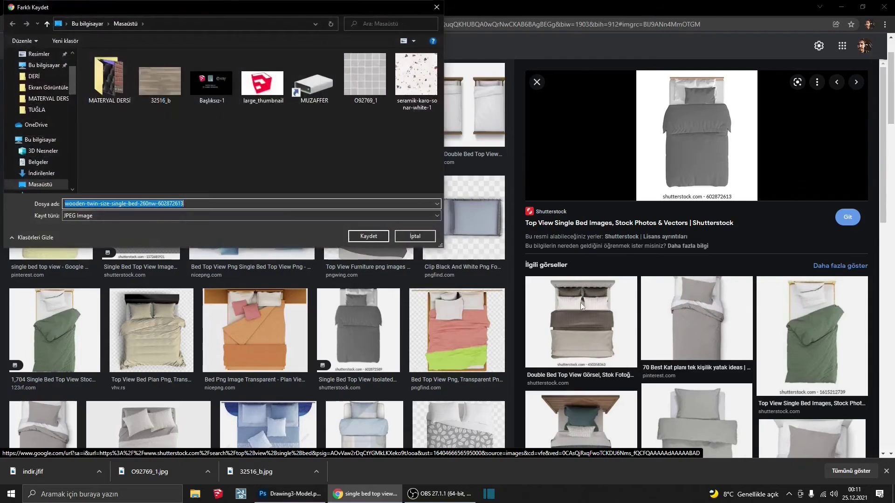
key(alt+Tab)
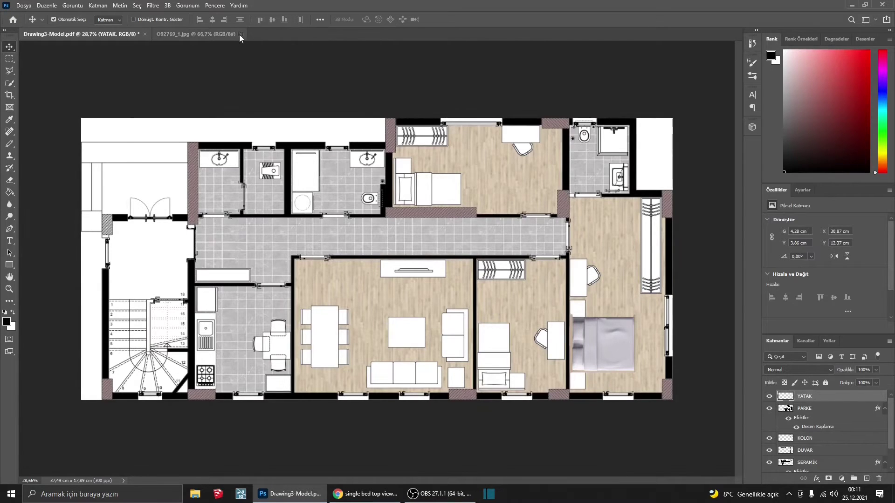
- Open the saved bed image and select its white background by colour
click(240, 34)
key(ctrl+o)
double_click(295, 140)
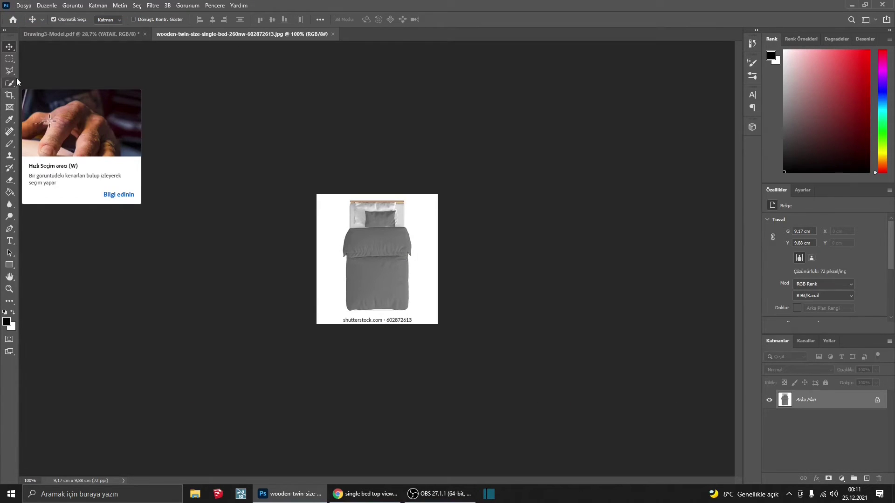
click(10, 83)
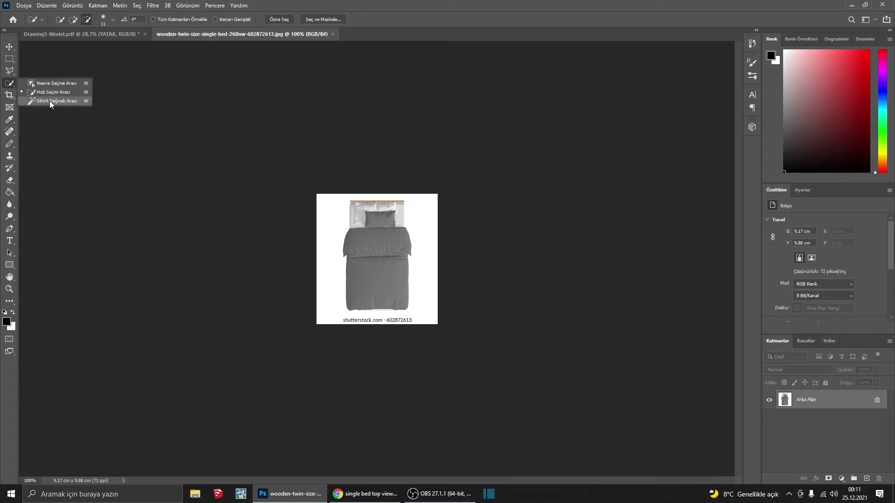
click(50, 101)
right_click(9, 87)
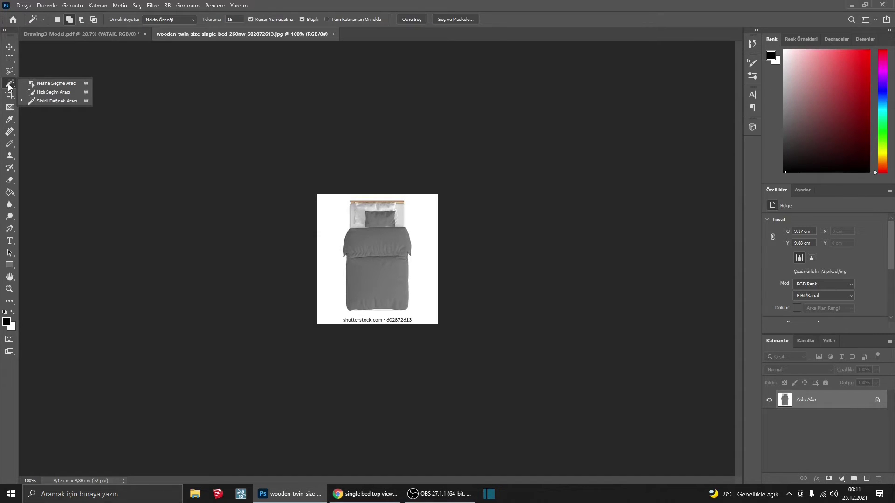
click(47, 102)
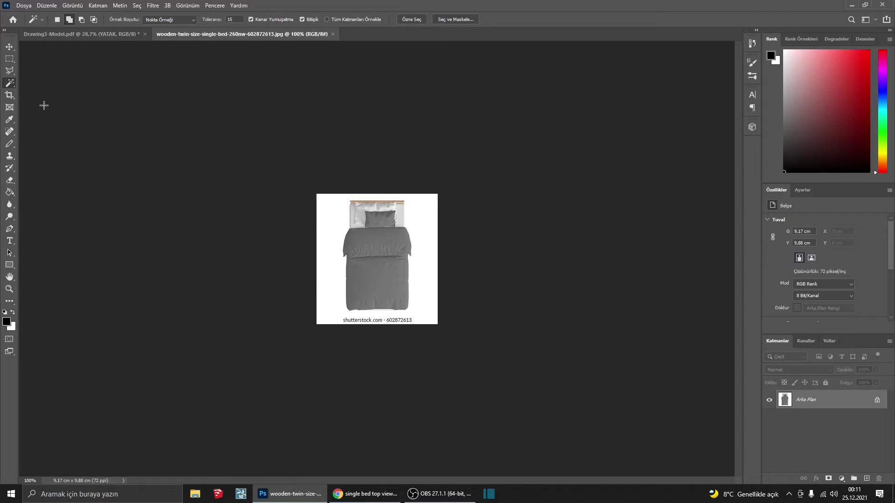
click(417, 221)
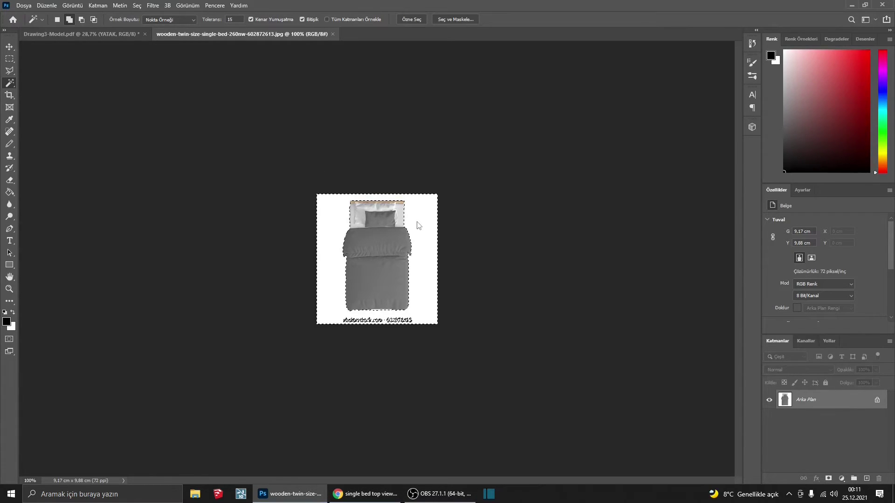
- Add the watermark to the selection, invert it to isolate the bed, and drag it onto the floor plan
click(9, 60)
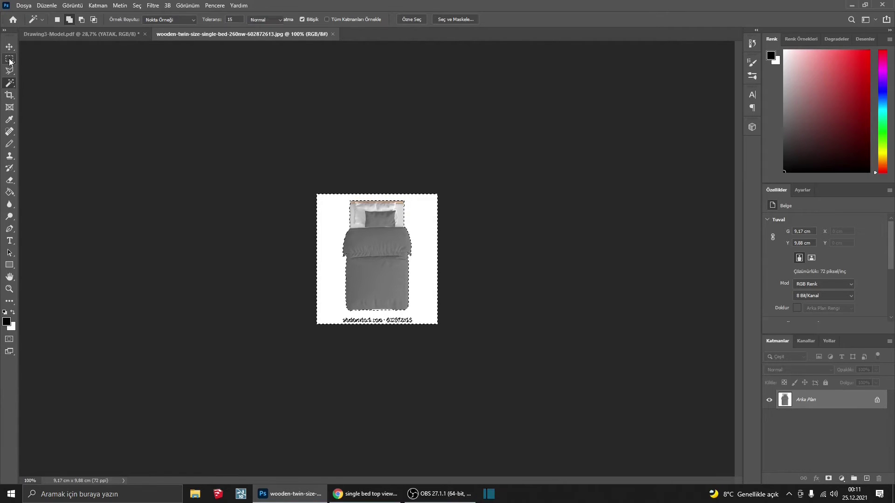
click(69, 20)
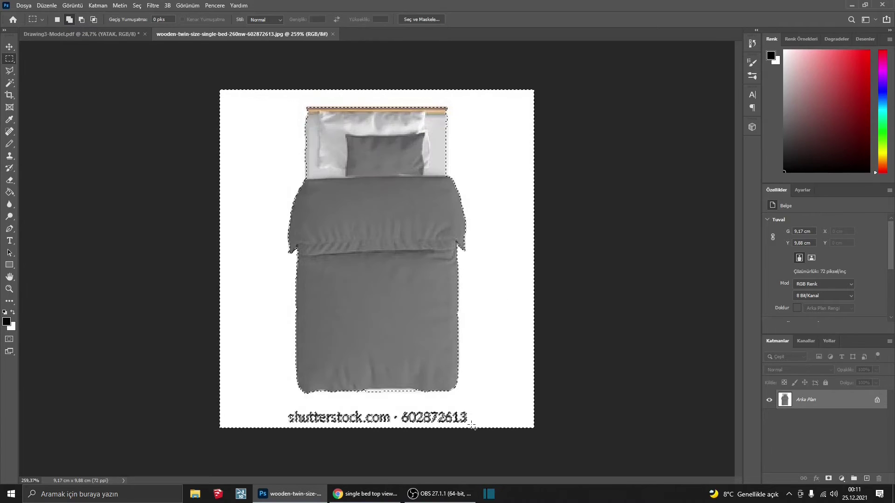
scroll(472, 425, up, 5)
drag(472, 425, 280, 405)
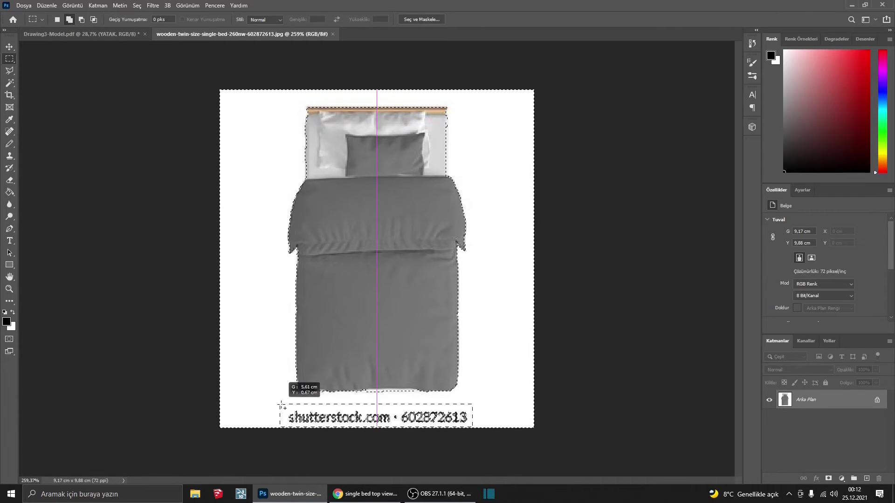
scroll(398, 375, down, 1)
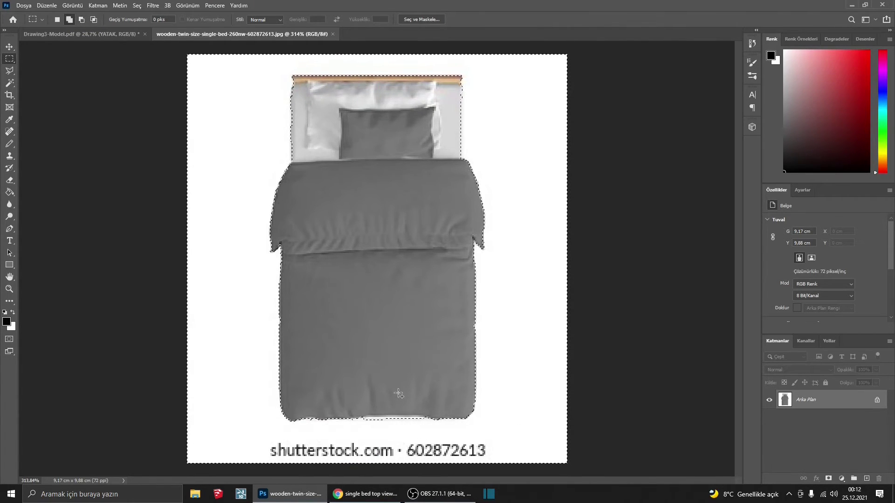
key(shift)
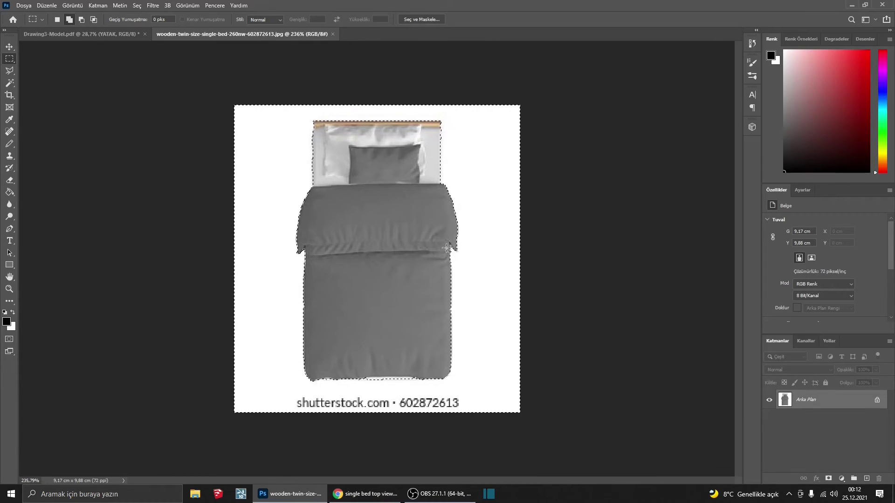
right_click(473, 276)
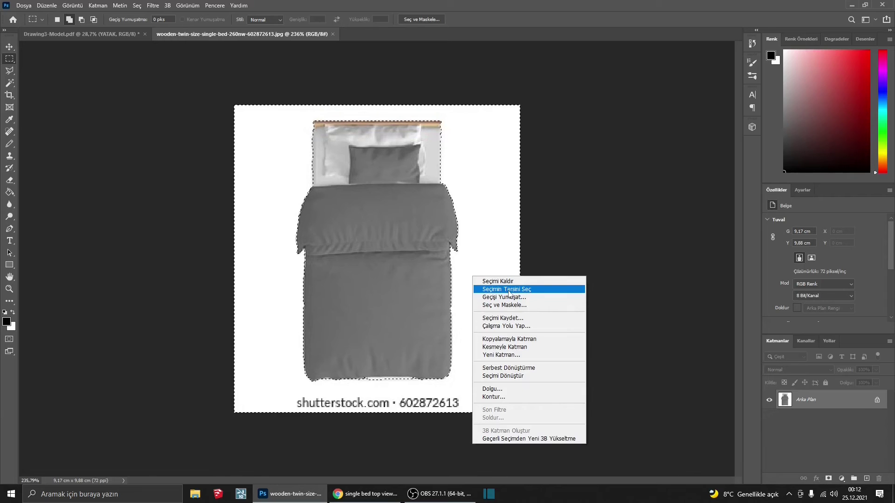
click(508, 290)
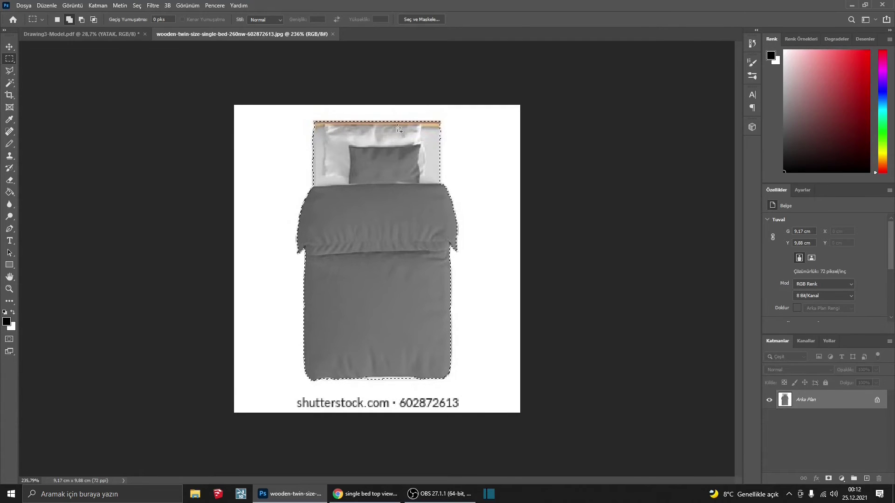
drag(399, 127, 460, 215)
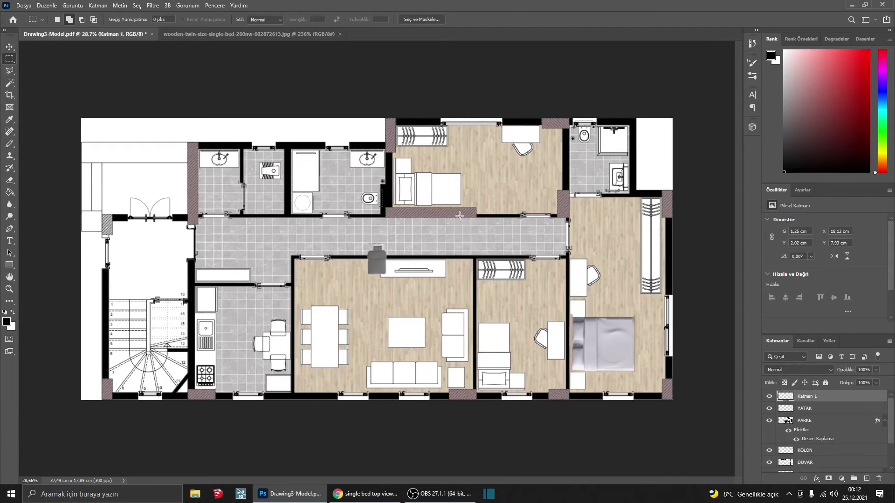
- Move the pasted bed into the upper bedroom, rotate it -90° and enlarge it to about 4.3 × 2.37 cm
click(10, 47)
drag(379, 265, 432, 198)
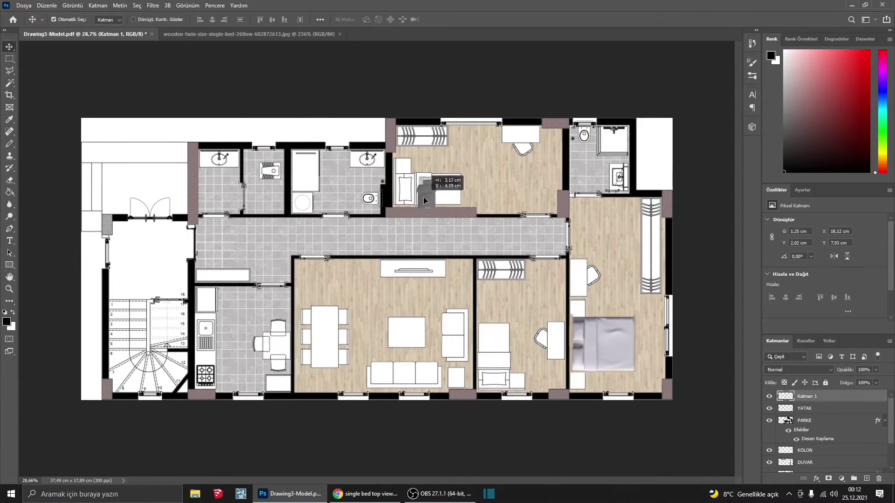
key(ctrl+t)
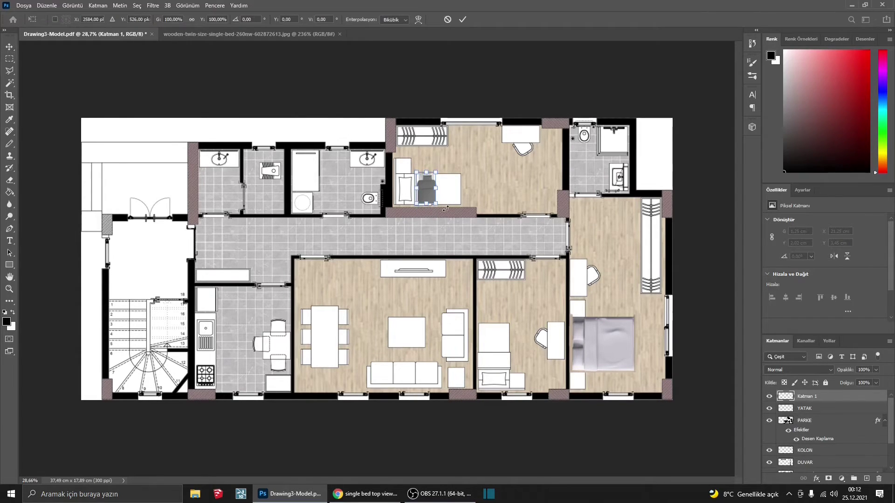
drag(446, 212, 463, 151)
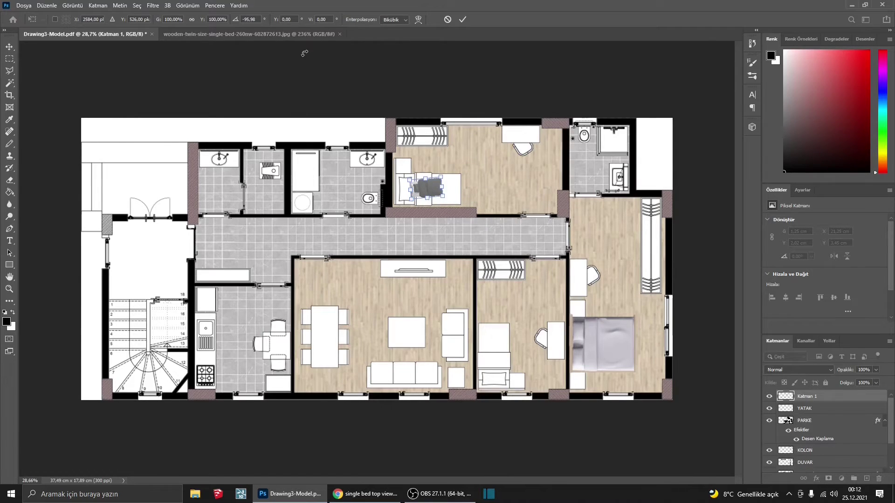
click(248, 19)
text(-90)
key(Return)
mouse_move(442, 179)
mouse_down()
mouse_move(461, 168)
mouse_move(435, 204)
mouse_move(459, 190)
mouse_move(398, 188)
mouse_move(425, 206)
mouse_up()
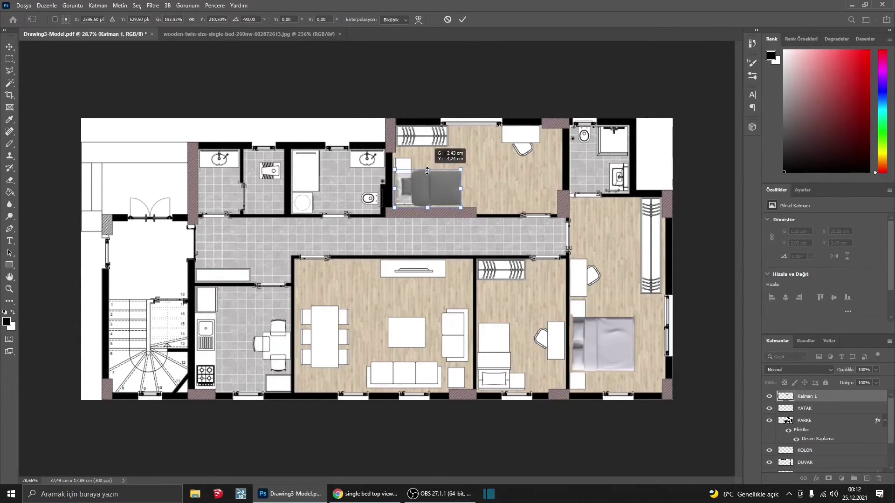
scroll(415, 180, up, 5)
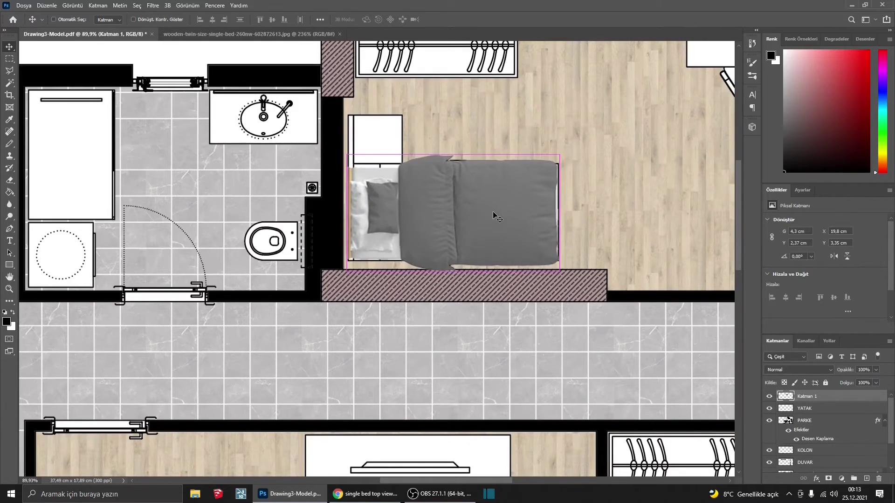
- Stretch the upper bedroom's bed slightly wider and taller to 4.38 × 2.48 cm
key(Return)
key(ctrl+t)
drag(559, 214, 563, 213)
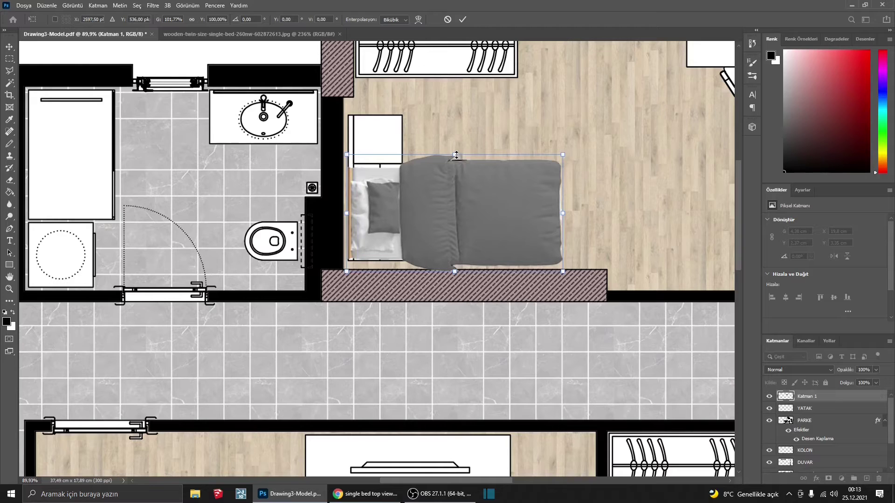
drag(456, 156, 456, 150)
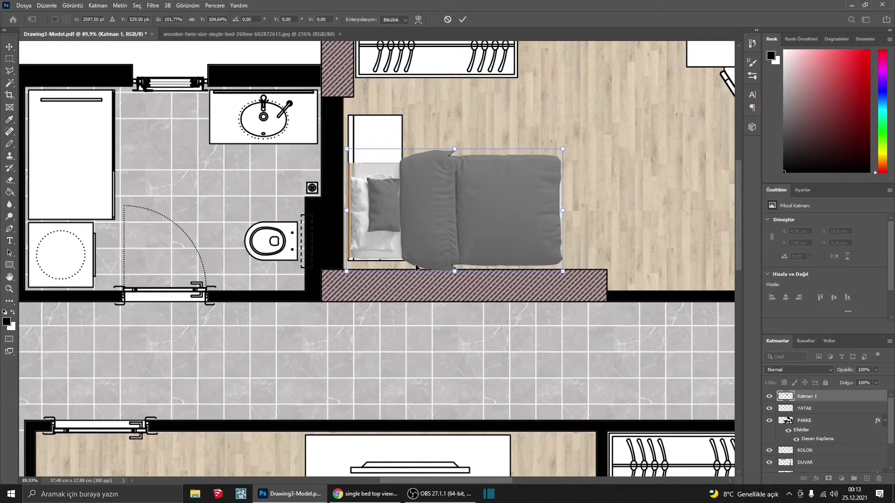
key(Return)
- Rename the bed's layer to YATAK 2 and fit the whole floor plan in view
double_click(806, 396)
text(YATAK 2)
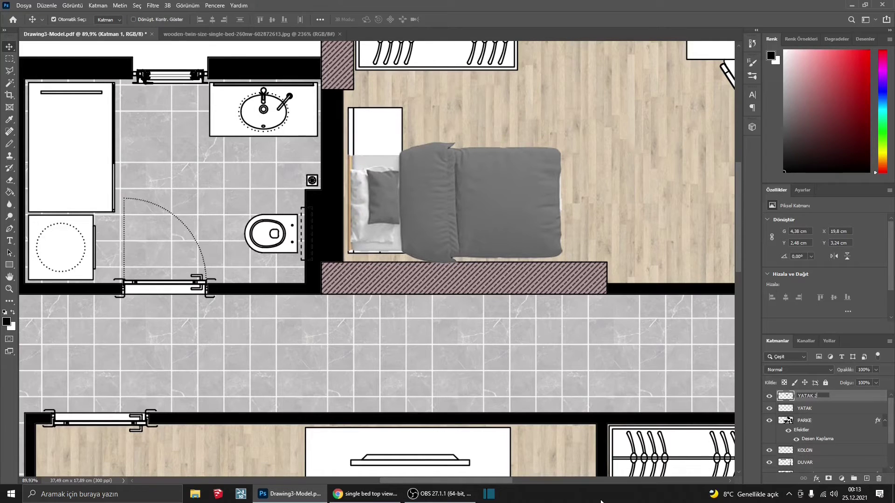
key(Return)
key(ctrl+0)
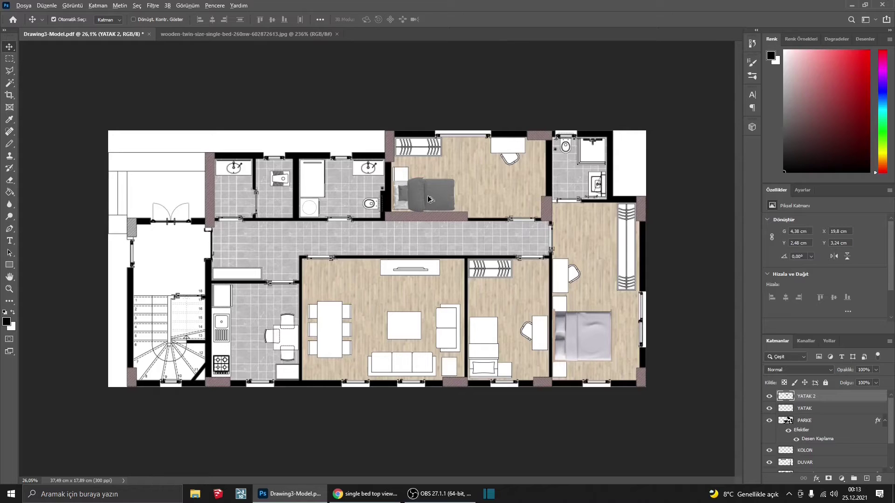
- Duplicate the bed into the lower-middle room, rotated -90° upright against its left wall
drag(429, 199, 504, 345)
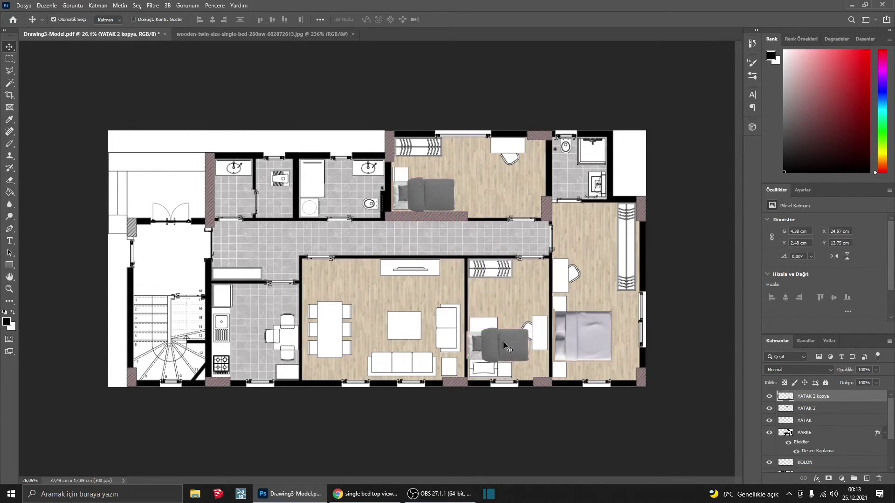
key(ctrl)
key(ctrl+t)
drag(536, 347, 528, 274)
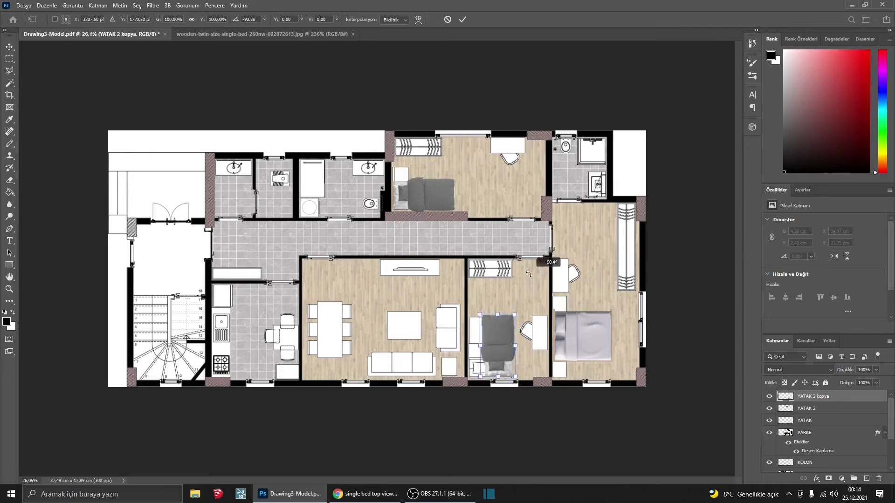
click(258, 20)
text(-90)
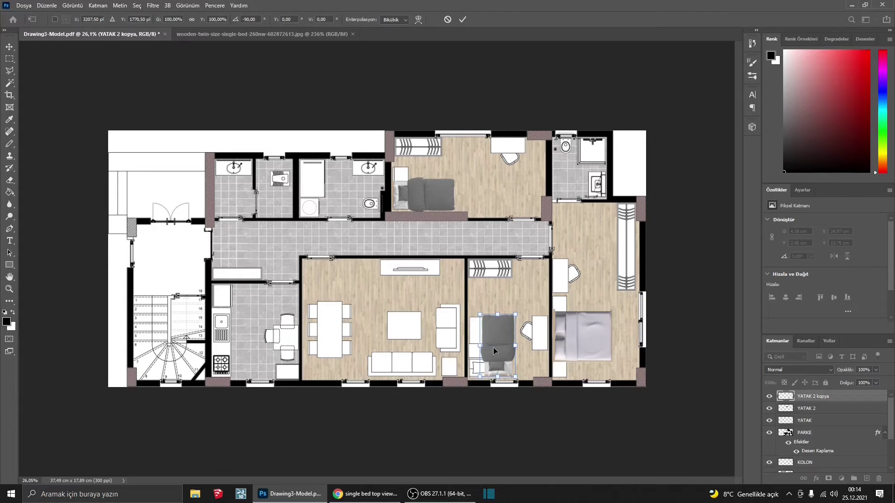
drag(495, 351, 482, 351)
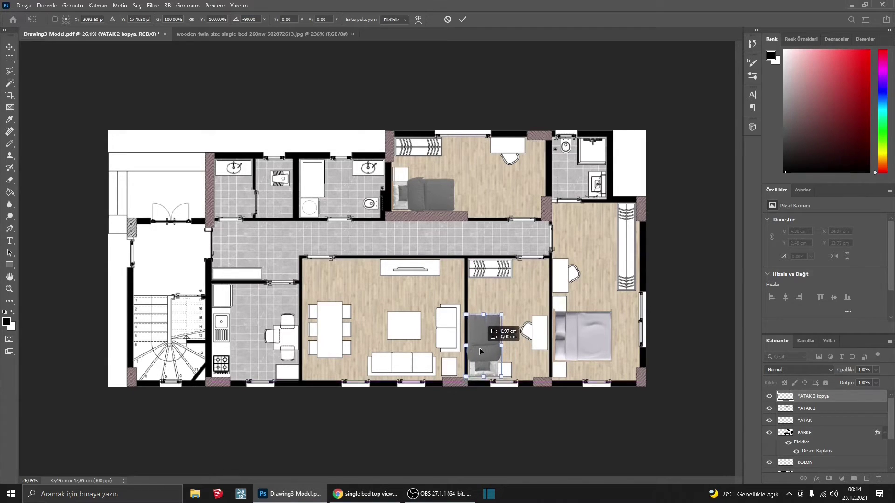
scroll(481, 352, up, 5)
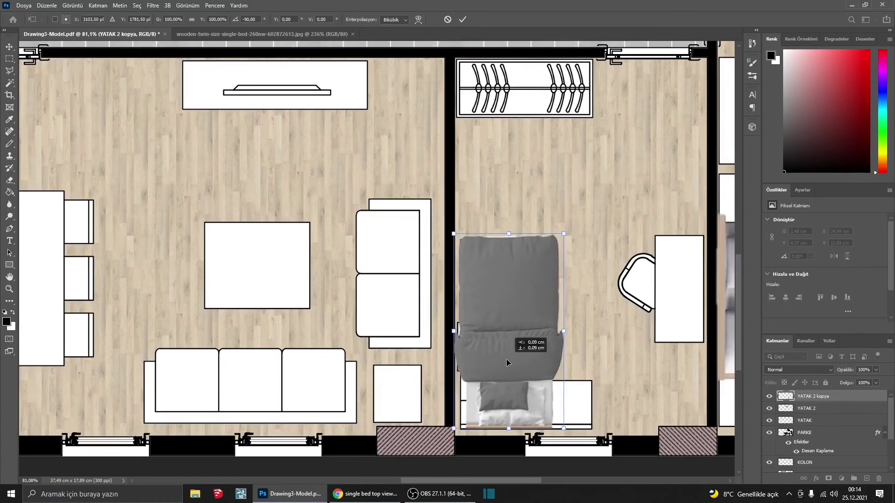
drag(506, 359, 502, 364)
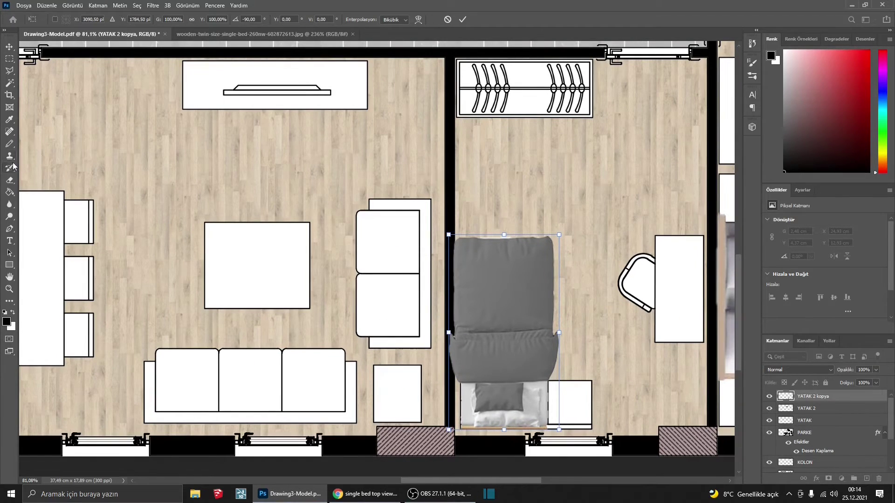
key(Return)
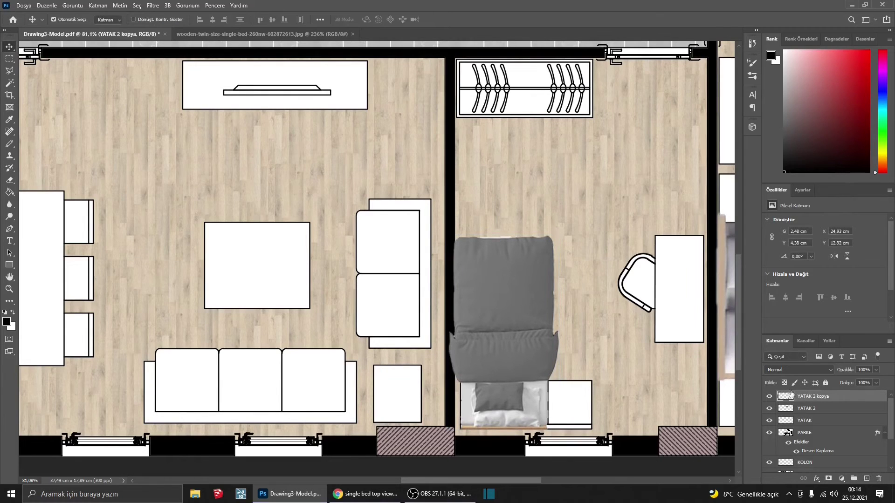
click(10, 181)
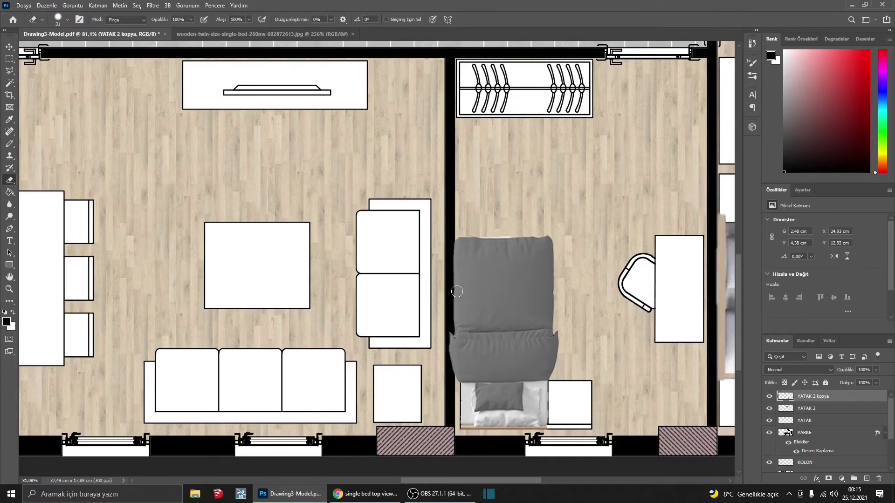
- Erase the copied bed's overhang onto the wall
mouse_move(447, 330)
mouse_down()
mouse_move(448, 371)
mouse_move(448, 242)
mouse_move(449, 357)
mouse_up()
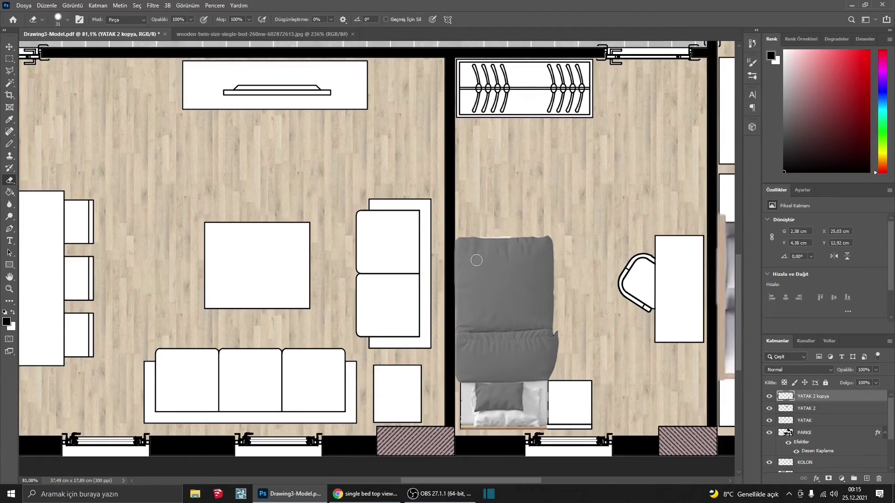
scroll(478, 250, down, 1)
scroll(478, 251, down, 1)
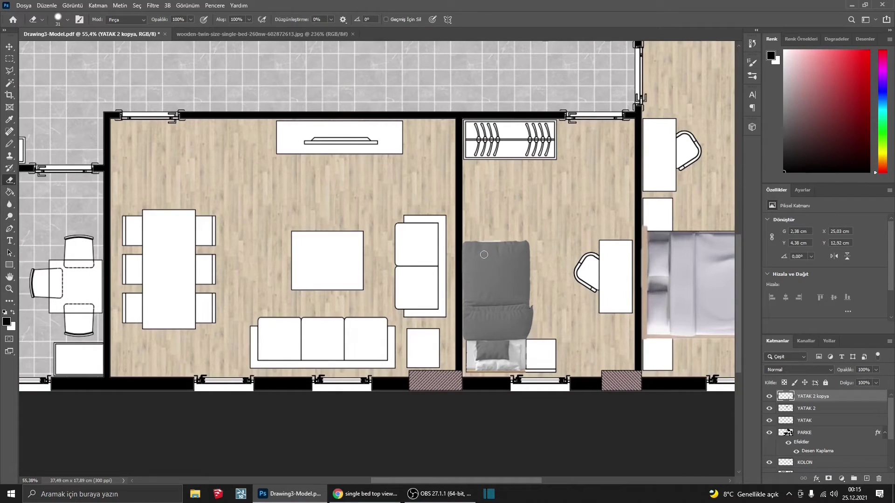
scroll(483, 255, down, 3)
- Rename the layer 'YATAK 2 kopya' to YATAK 3
double_click(824, 396)
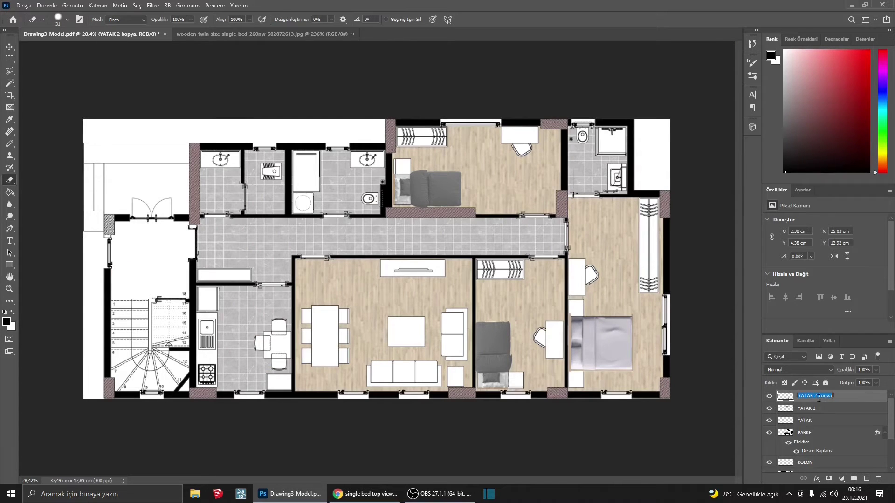
drag(814, 396, 843, 399)
text(3)
key(Return)
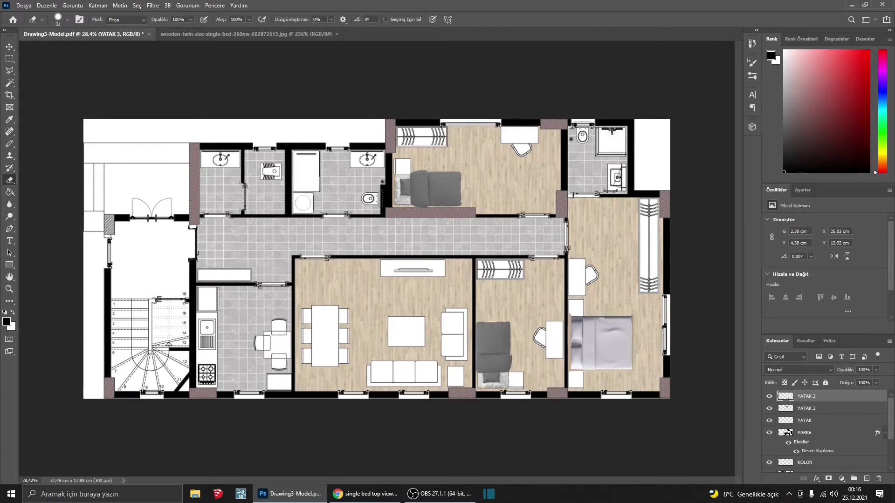
click(366, 494)
- Save the black sofa top-view PNG from the image results and open it in Photoshop
key(Return)
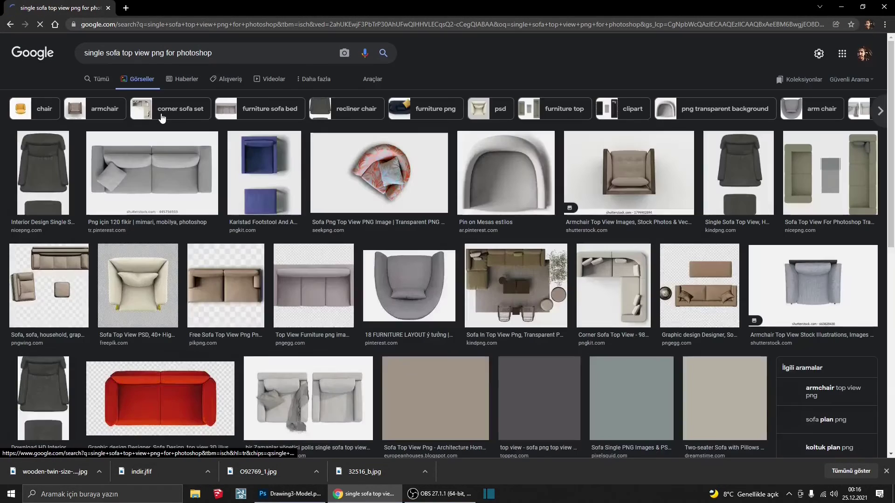
click(583, 231)
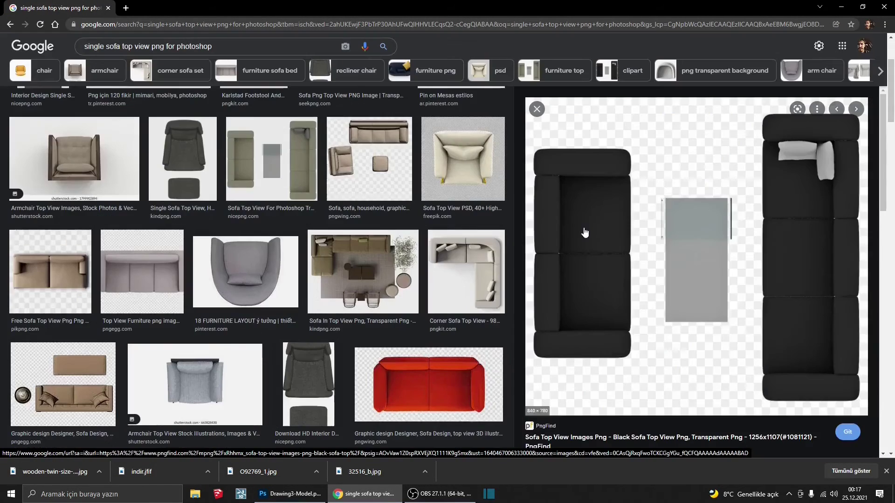
right_click(635, 239)
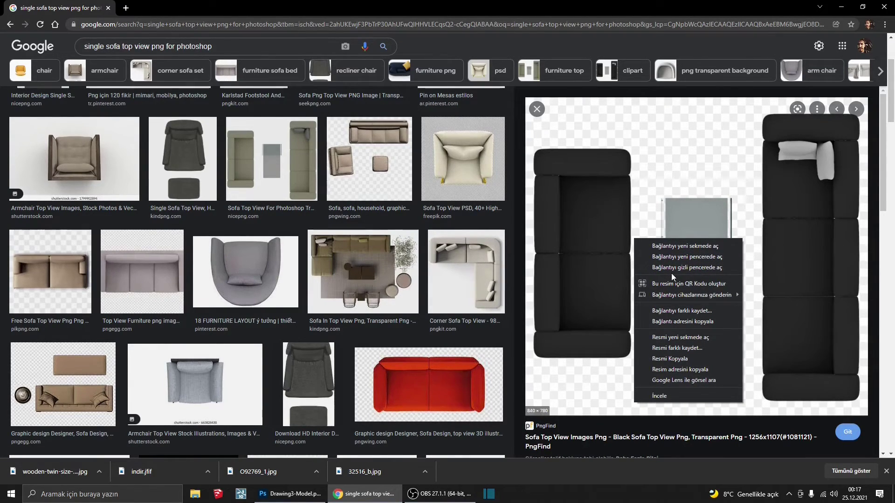
click(691, 348)
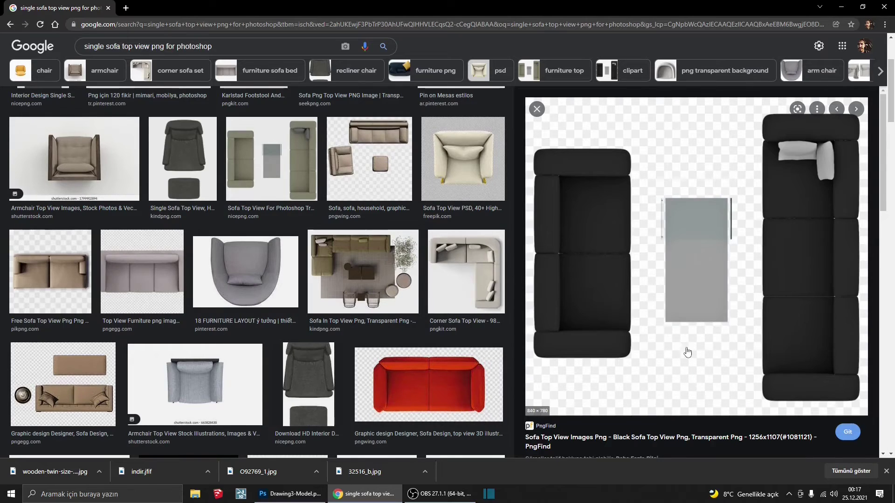
click(368, 235)
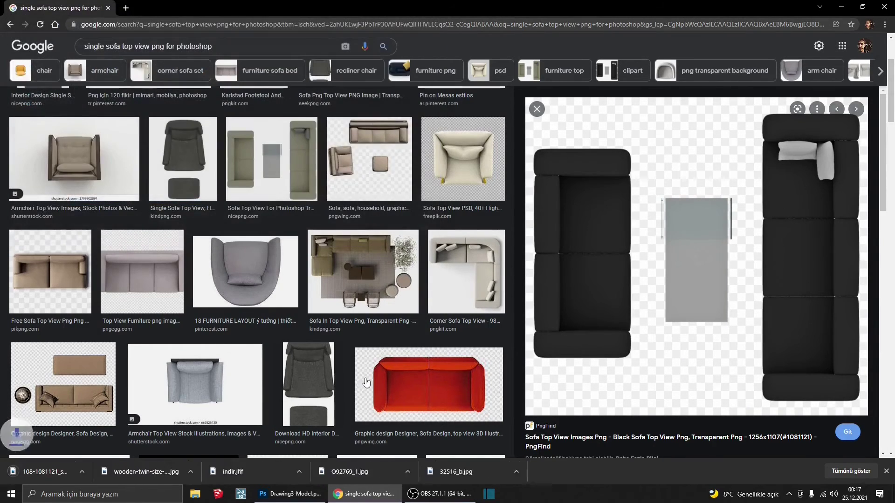
click(289, 494)
key(ctrl+o)
- Open the sofa image, object-select the left sofa, and paste it into the floor plan
double_click(248, 142)
right_click(10, 82)
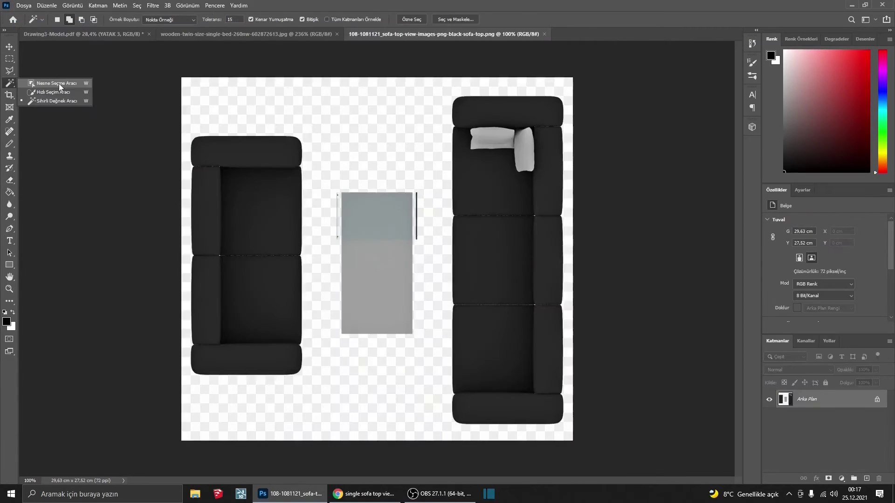
click(42, 82)
mouse_move(315, 394)
mouse_down()
mouse_move(288, 297)
mouse_move(182, 100)
mouse_up()
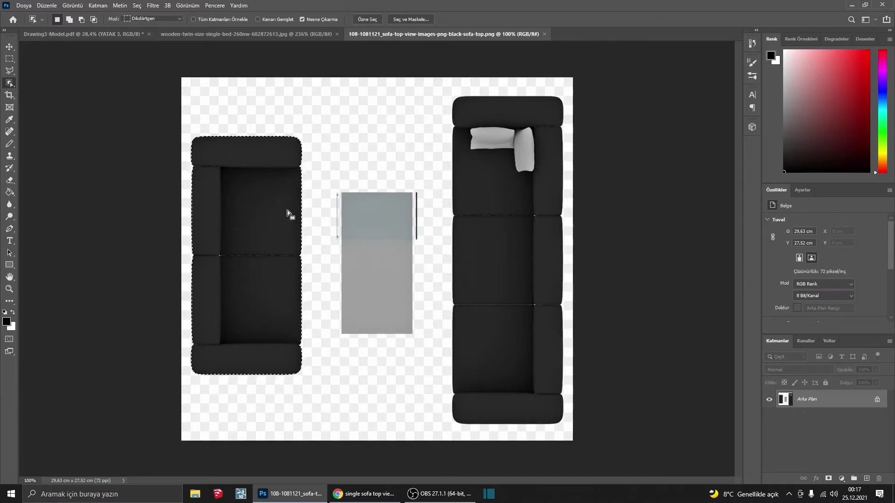
key(ctrl+c)
key(ctrl+Tab)
key(ctrl+v)
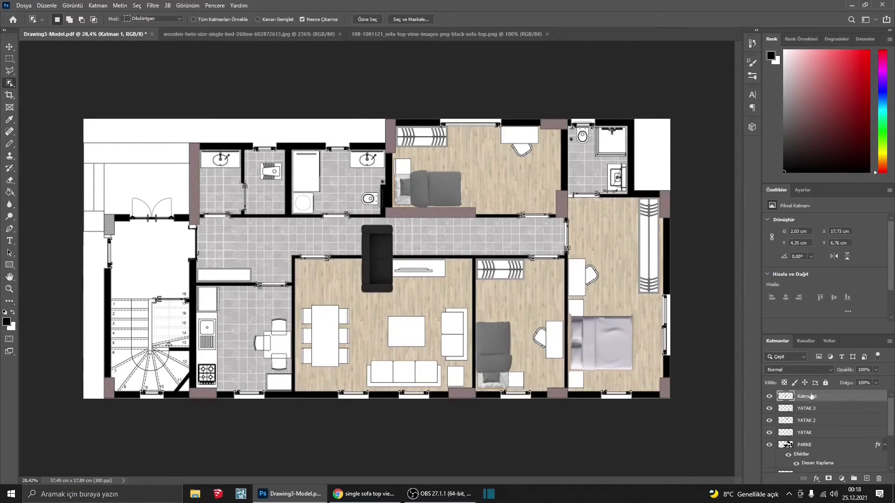
- Name the sofa layer 2 KOLTUK, move it into the living room, and rotate it -180°
double_click(807, 396)
text(2 KOLTUK)
click(10, 47)
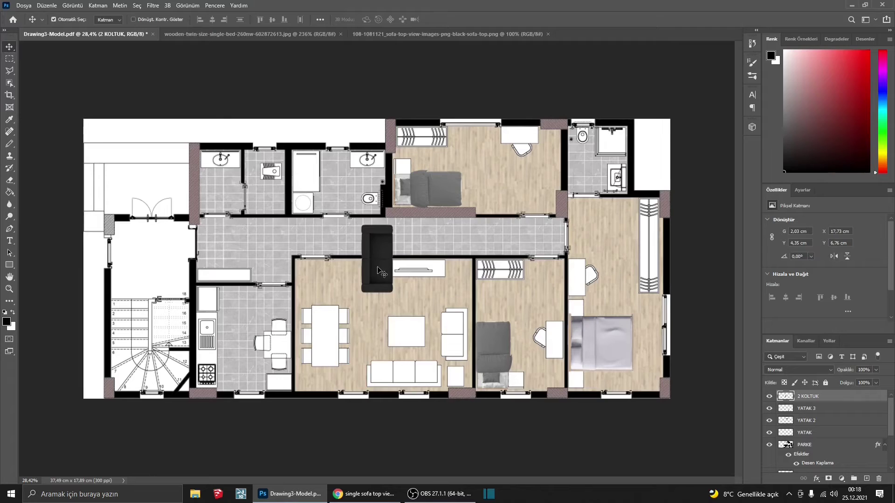
drag(391, 278, 466, 350)
key(ctrl+t)
mouse_move(473, 294)
mouse_down()
mouse_move(422, 426)
mouse_move(410, 415)
mouse_up()
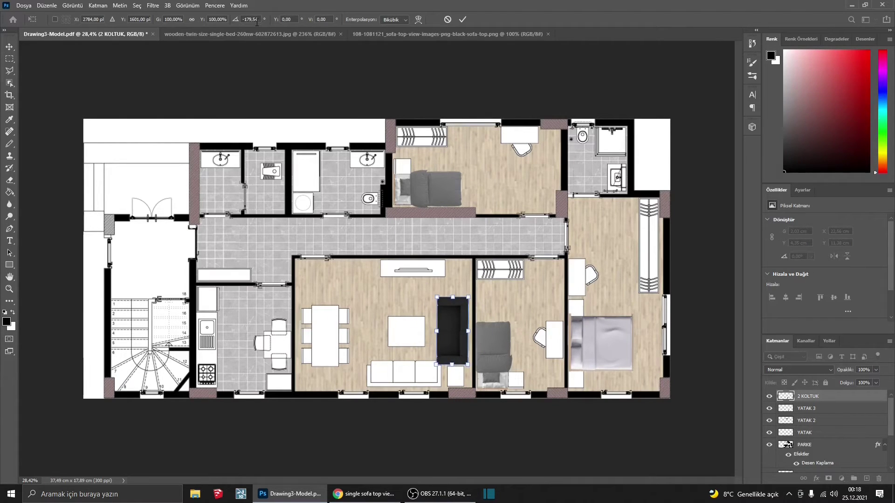
click(242, 19)
text(-180)
key(Return)
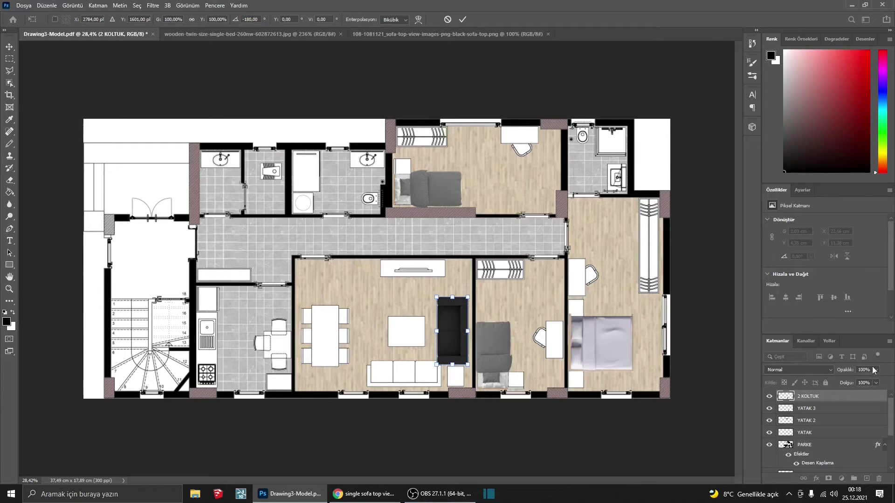
- At reduced opacity, shorten and narrow the sofa beside the table, then restore 100% opacity
click(875, 369)
drag(878, 380, 859, 381)
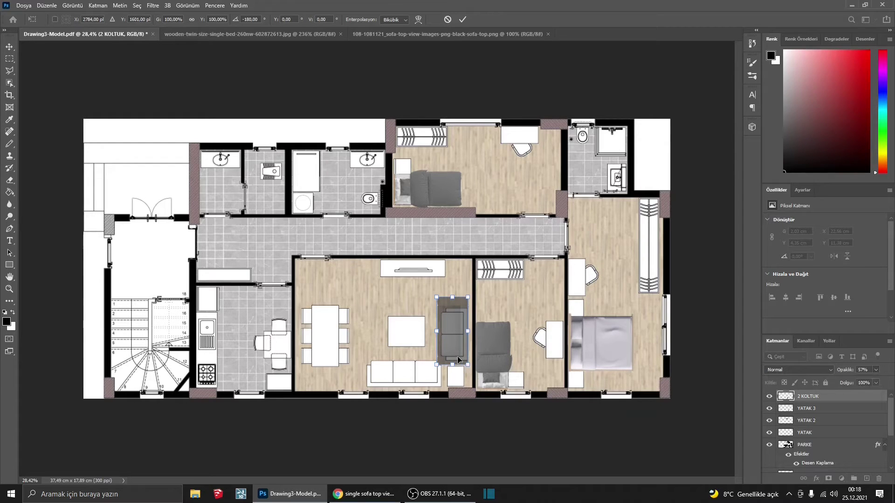
drag(459, 359, 458, 355)
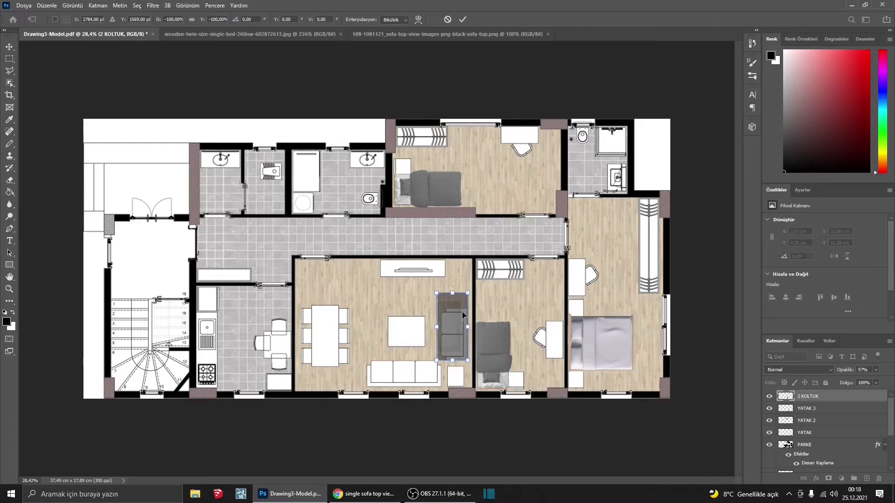
drag(454, 295, 452, 310)
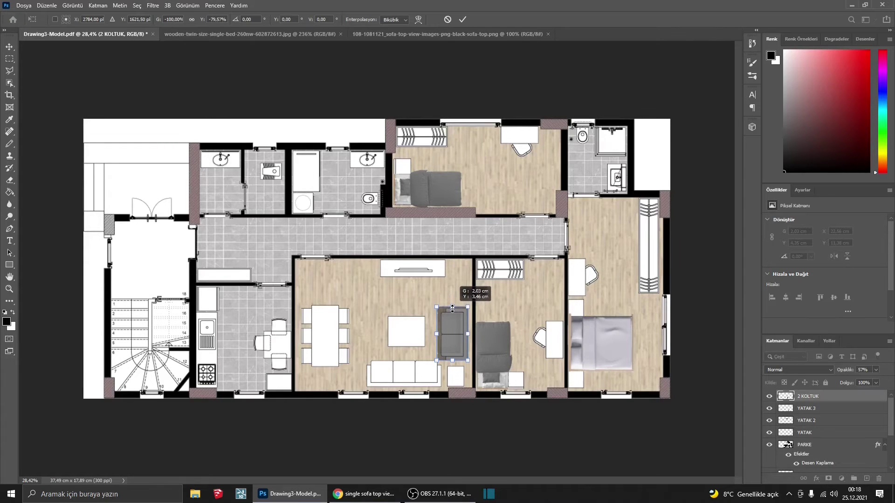
drag(437, 334, 442, 333)
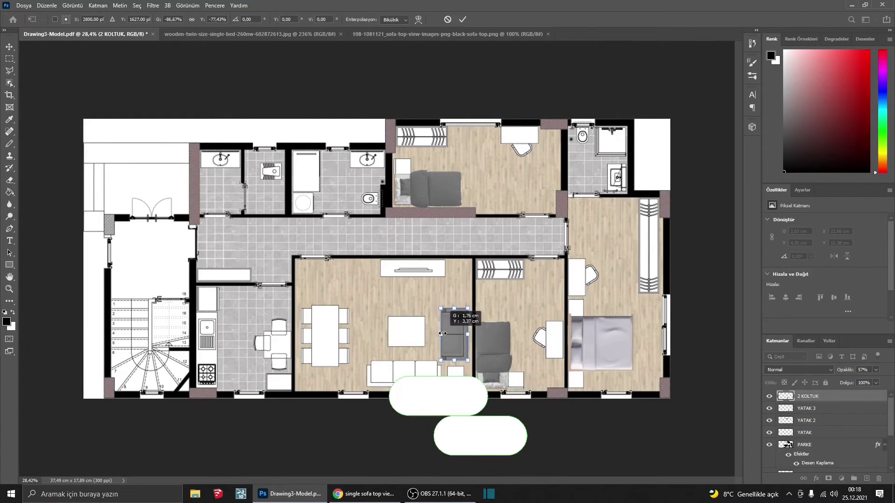
key(Return)
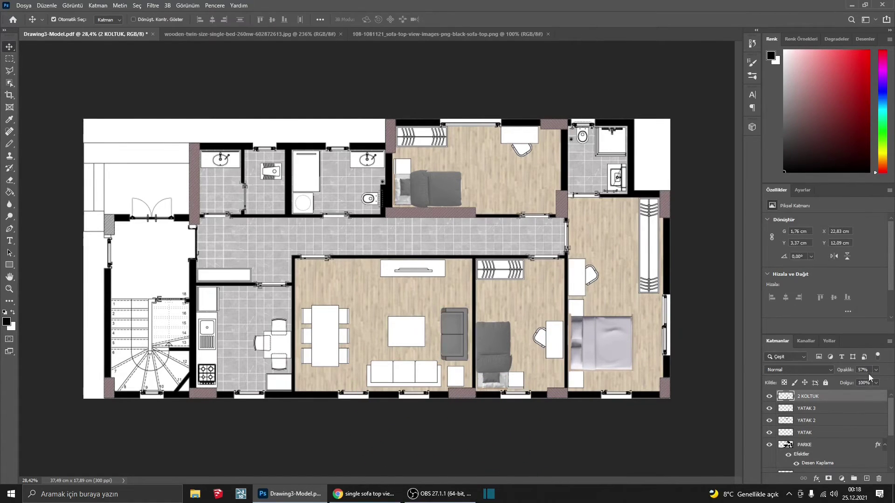
click(875, 370)
drag(874, 380, 881, 380)
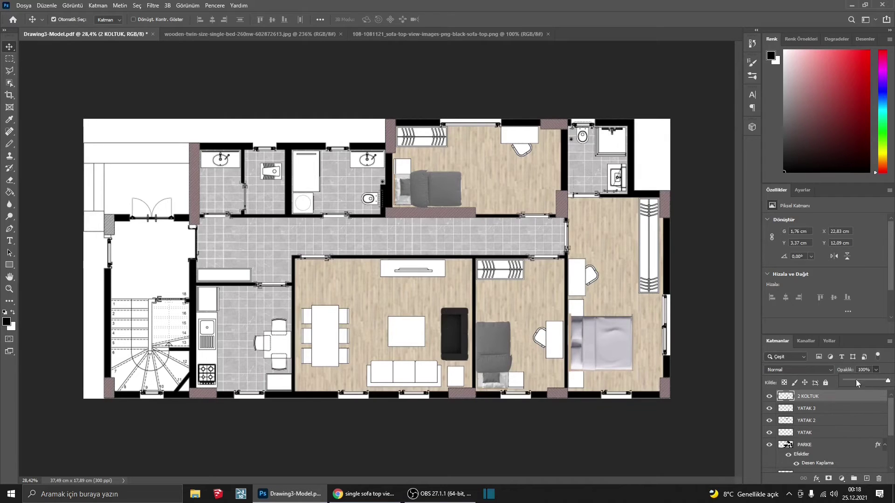
click(447, 34)
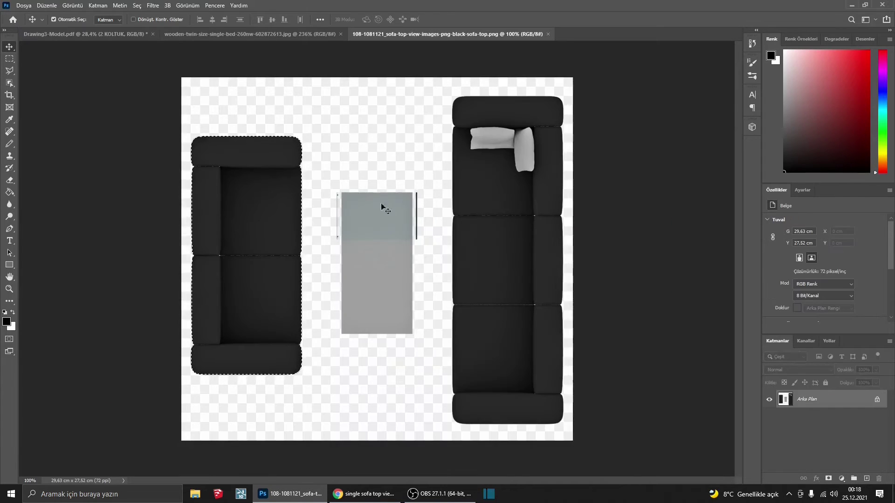
- Select the long right-hand sofa and paste it into the floor plan
click(9, 82)
click(497, 285)
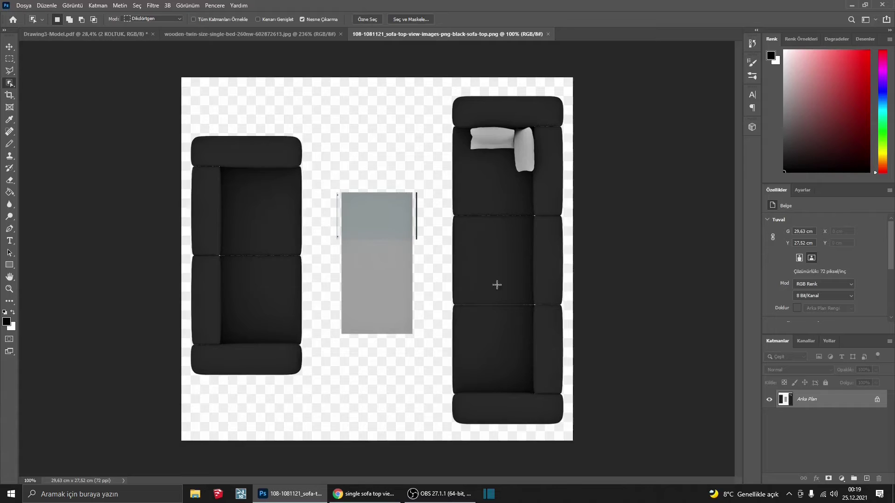
drag(566, 426, 439, 91)
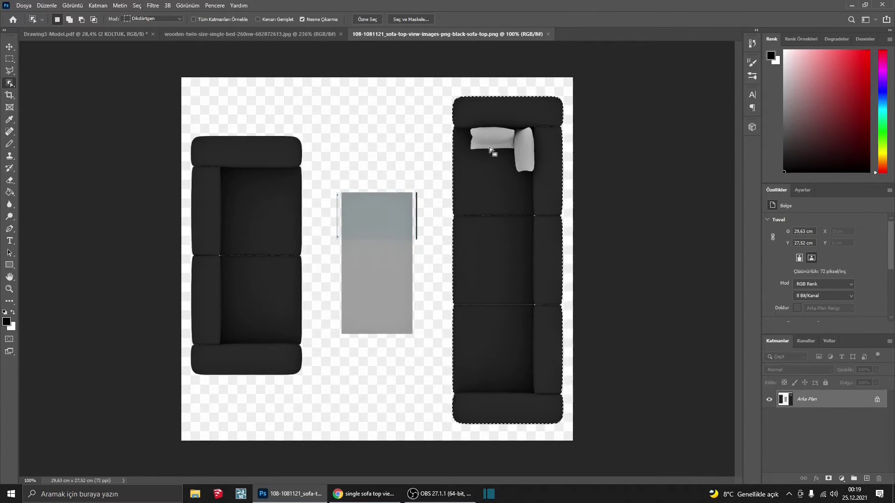
click(115, 35)
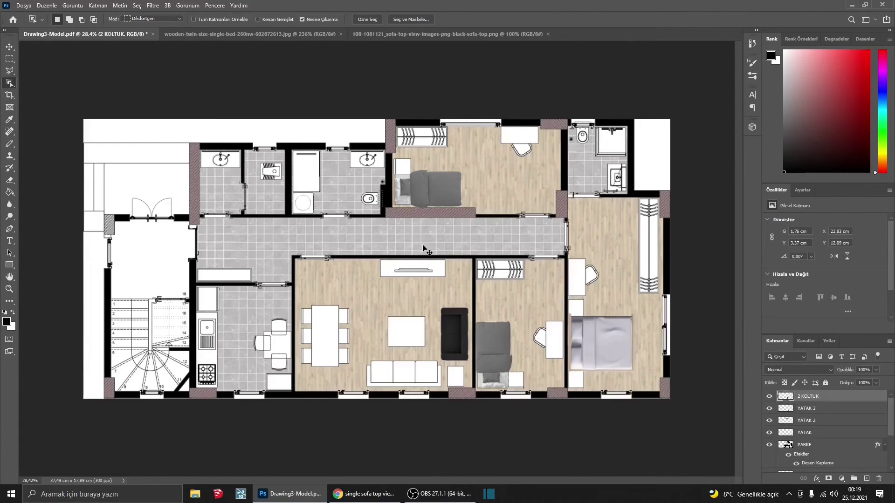
key(ctrl+v)
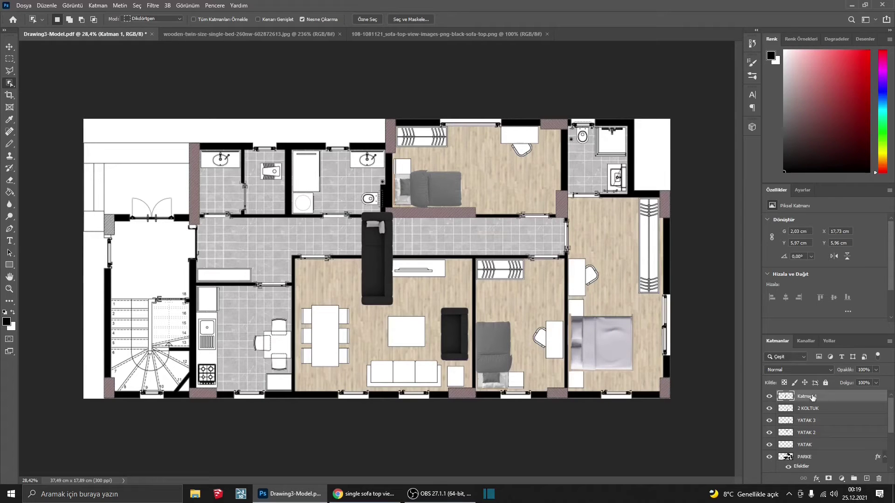
- Name the layer 3 KOLTUK, move the sofa into the living room, and rotate it exactly 90°
double_click(812, 397)
text(3 )
text(K)
key(Return)
key(ctrl+t)
drag(378, 256, 397, 340)
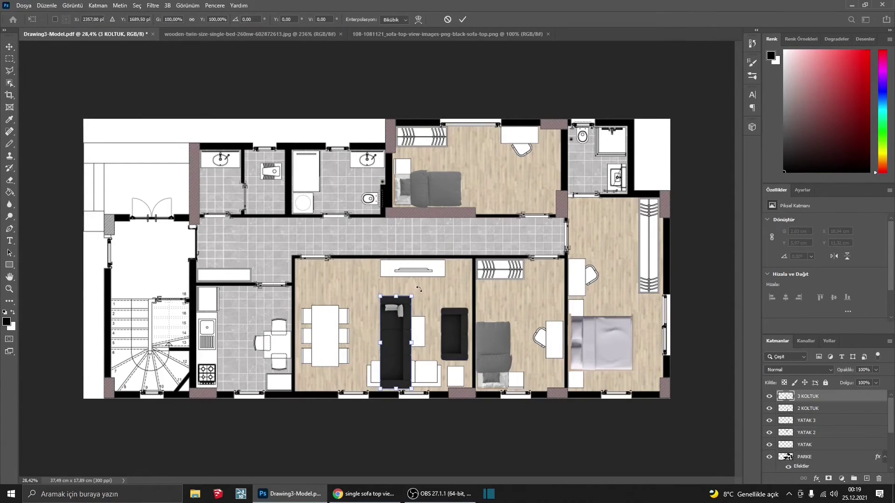
drag(419, 289, 274, 119)
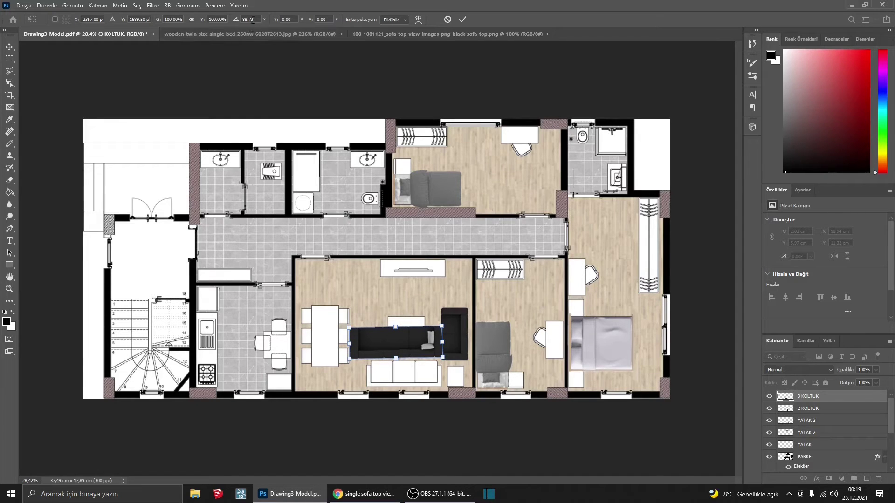
click(238, 20)
text(90)
key(Return)
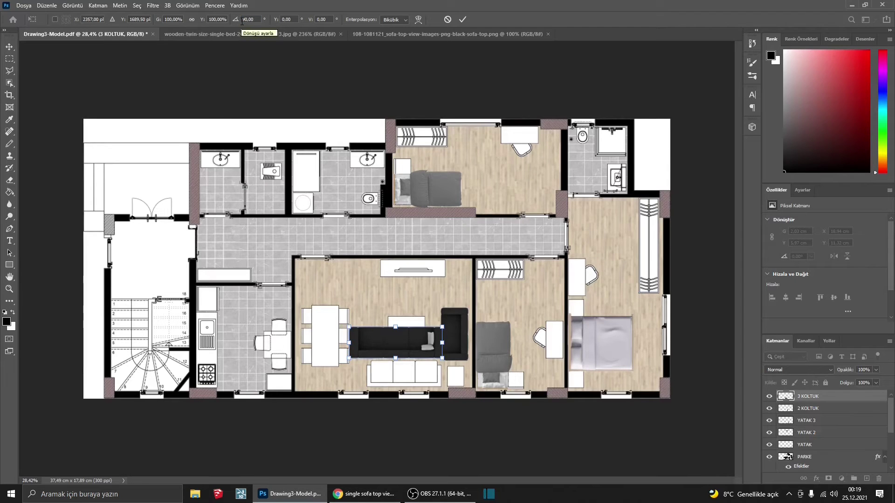
- Place the sofa along the bottom wall, shrink it to the white outline, and restore 100% opacity
key(Return)
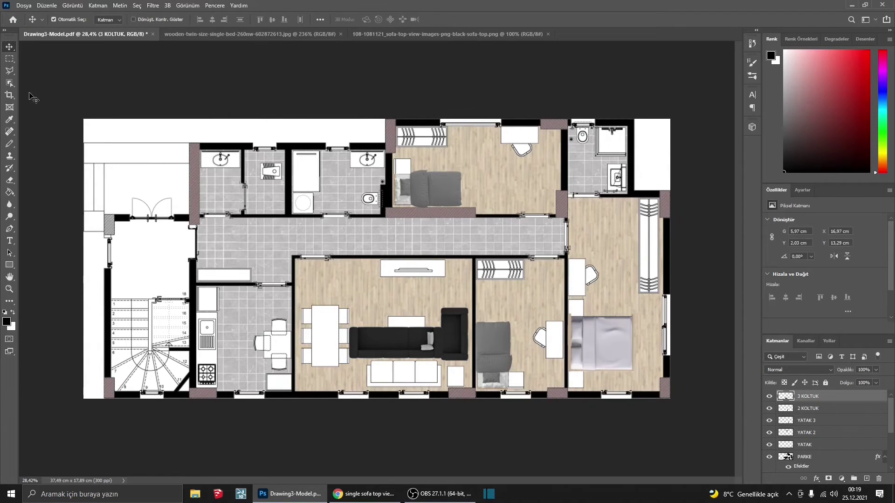
drag(408, 341, 406, 370)
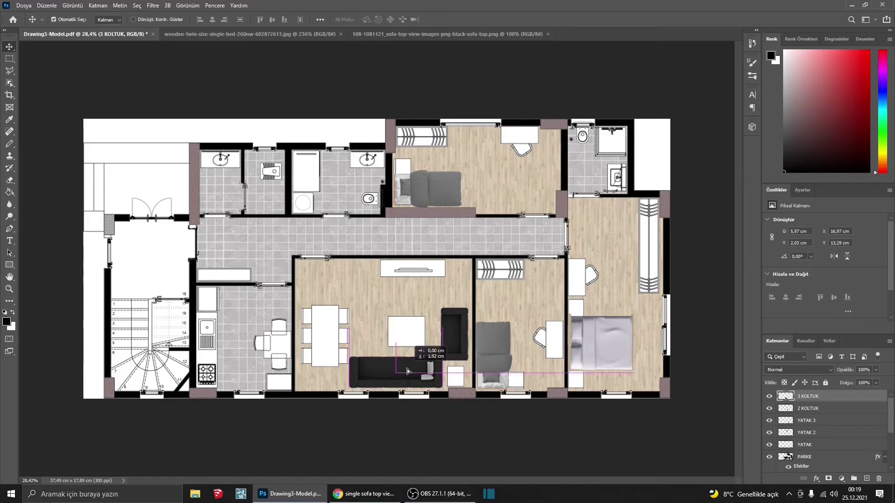
drag(405, 370, 405, 371)
click(875, 369)
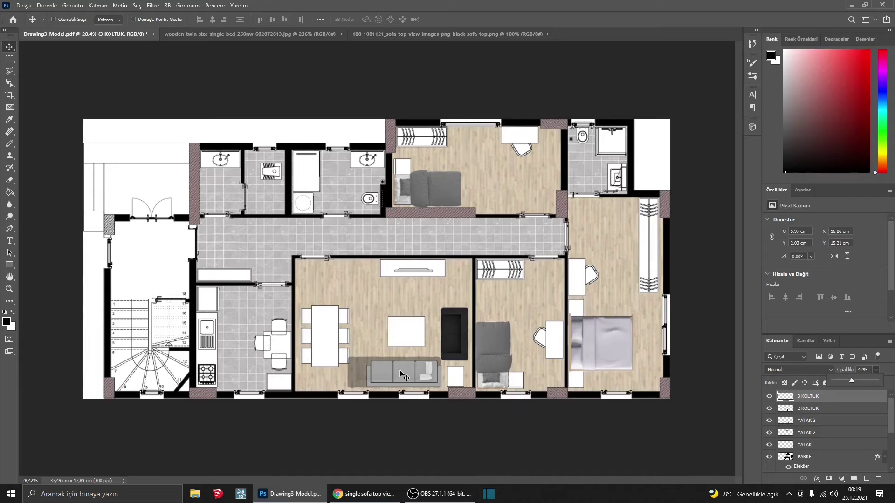
key(ctrl+t)
drag(394, 358, 367, 375)
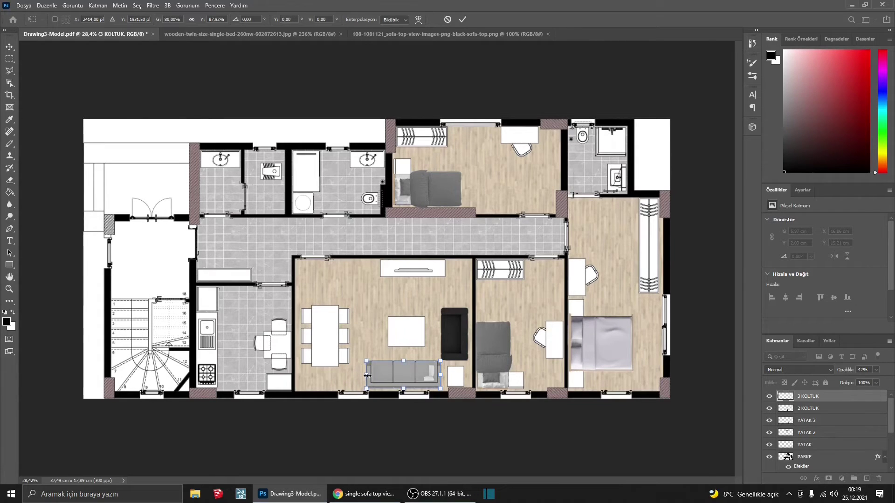
key(Return)
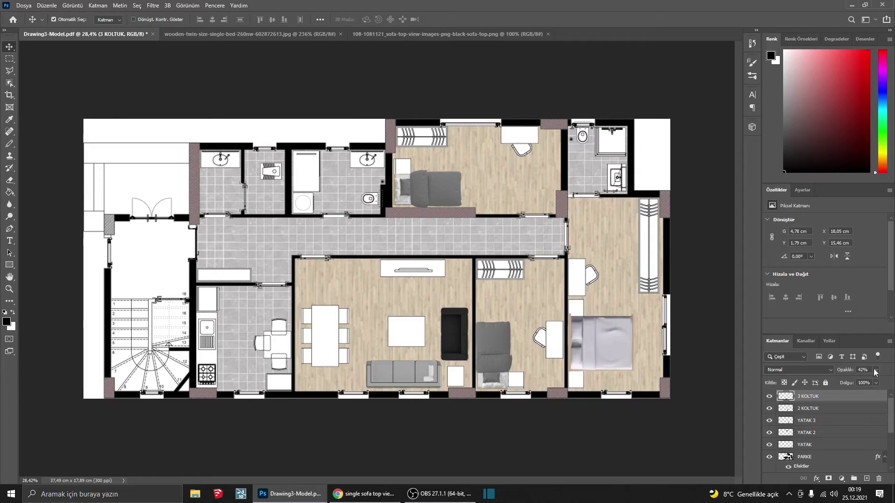
click(875, 370)
drag(862, 381, 888, 380)
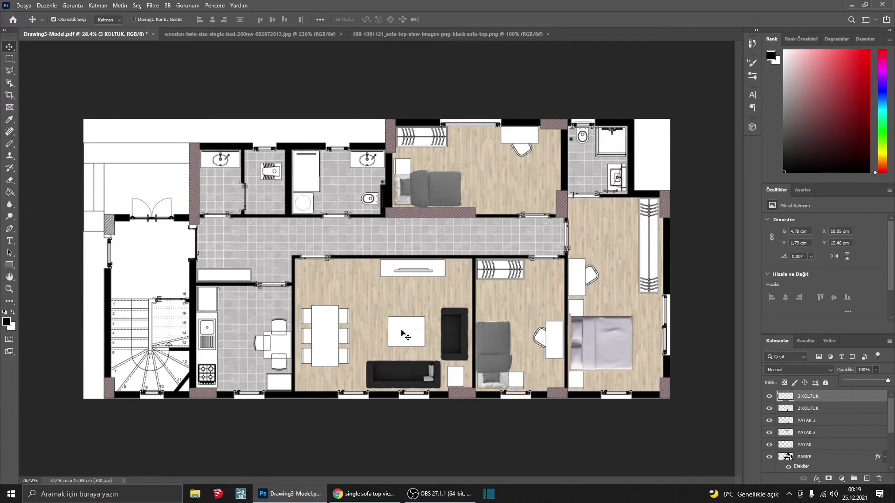
- Search Google Images for 'cam texture' and preview the satin frosted glass texture
click(365, 494)
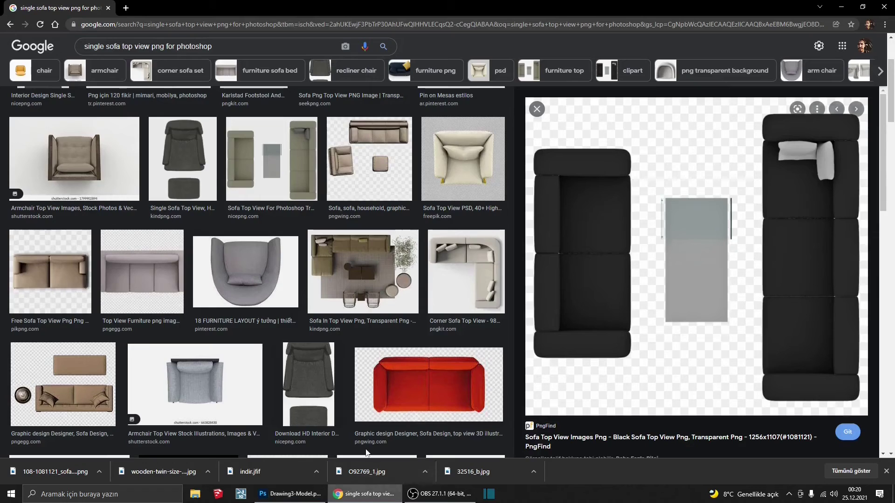
text(CAM)
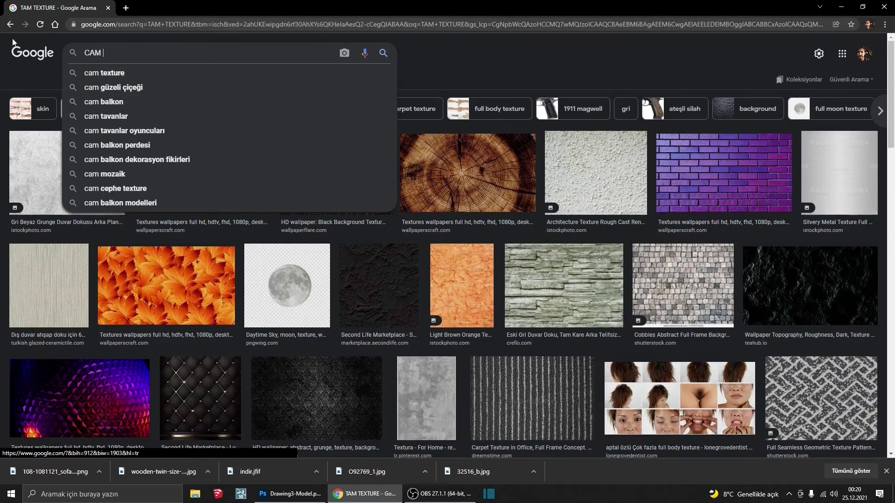
click(104, 73)
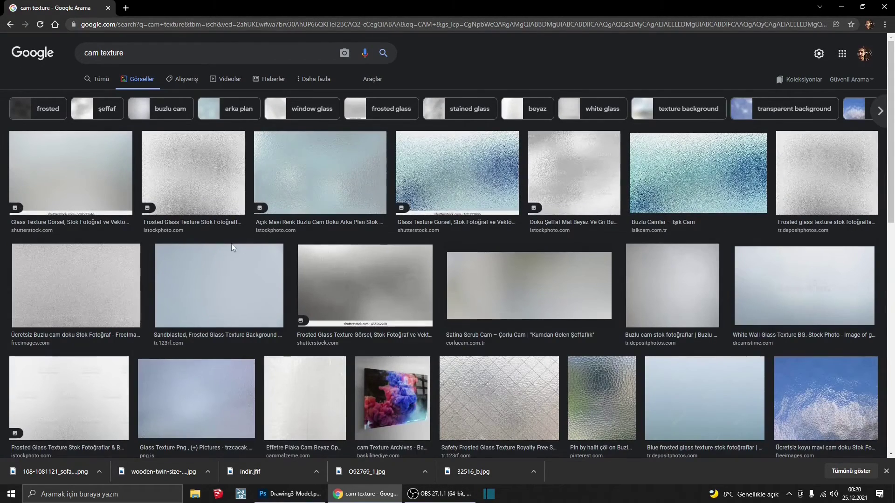
click(552, 327)
- Define the frosted glass texture as a pattern named CAM
right_click(659, 134)
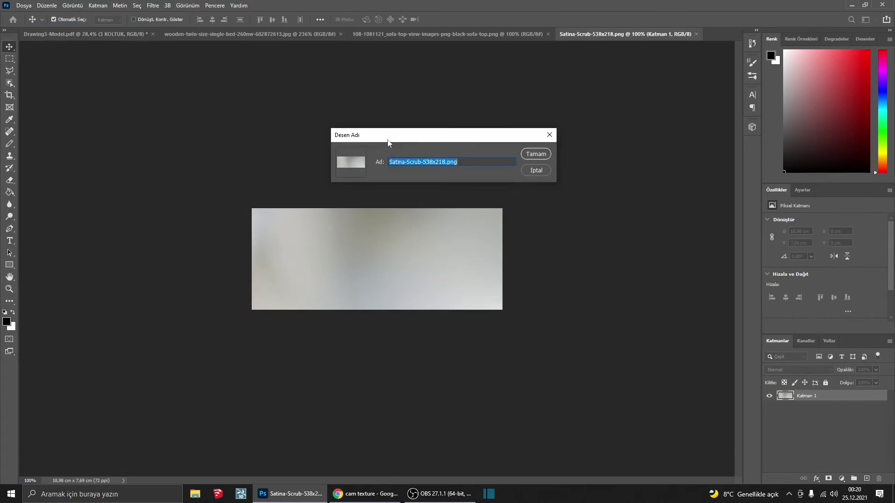
text(cam)
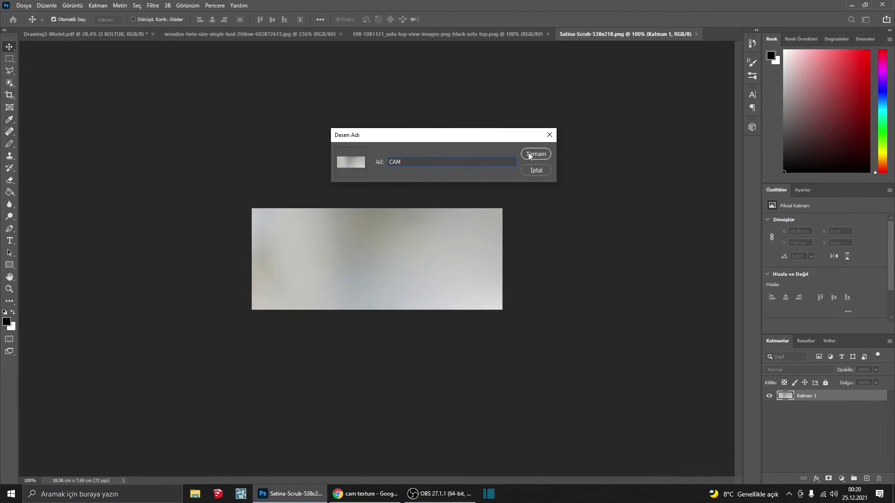
click(532, 154)
- Add a new empty layer to the floor plan named CAM SEHPA
click(89, 33)
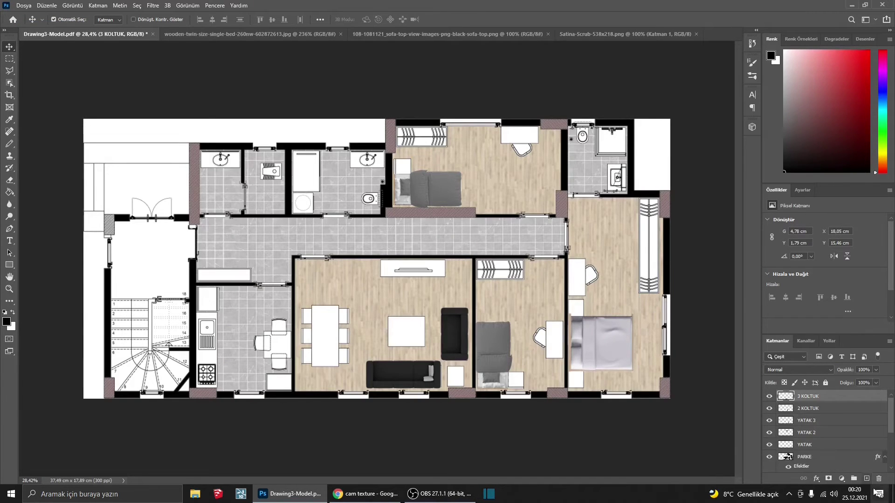
click(865, 479)
double_click(807, 396)
text(CAM SEHPA)
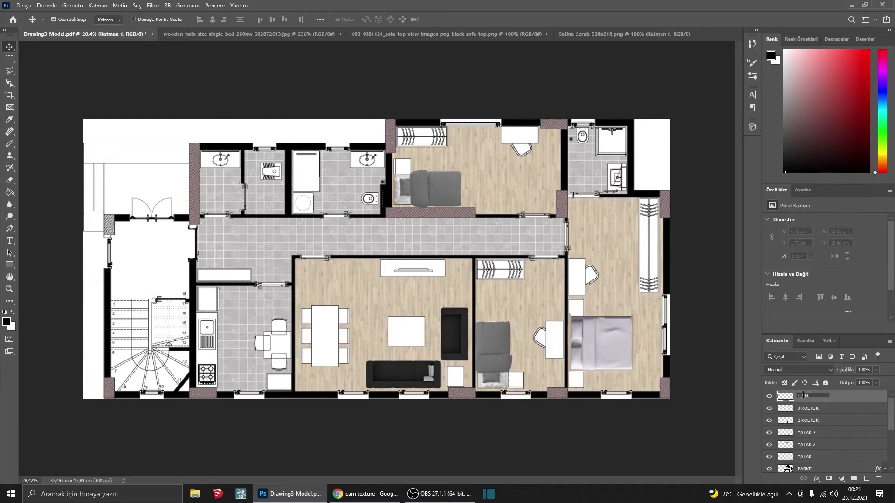
key(Return)
- Give the CAM SEHPA layer a Pattern Overlay using the CAM glass pattern
double_click(856, 400)
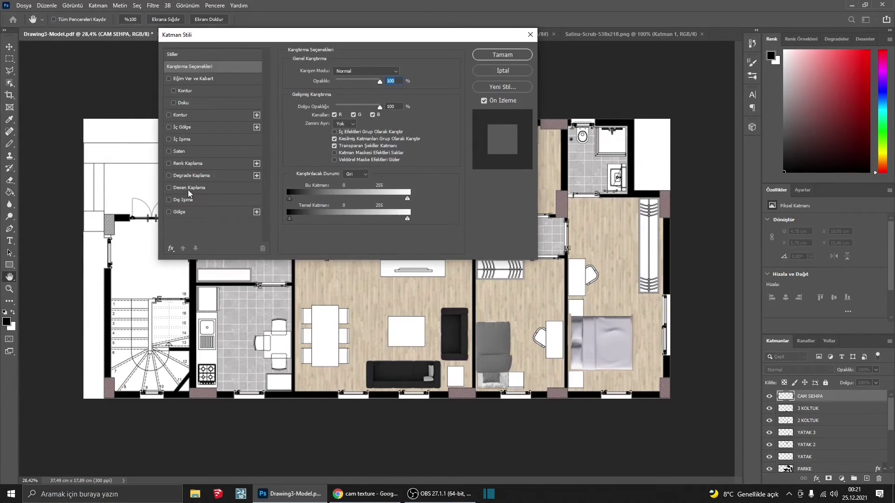
click(189, 187)
click(351, 108)
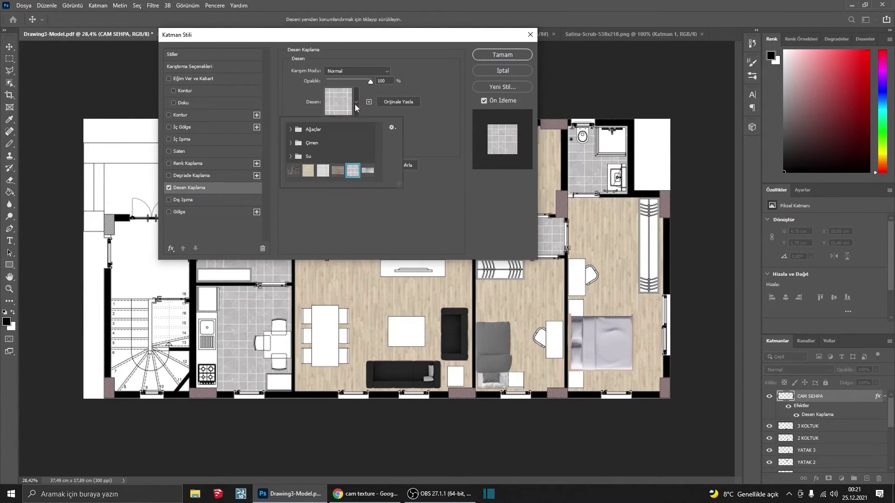
click(367, 171)
click(484, 57)
scroll(844, 445, down, 5)
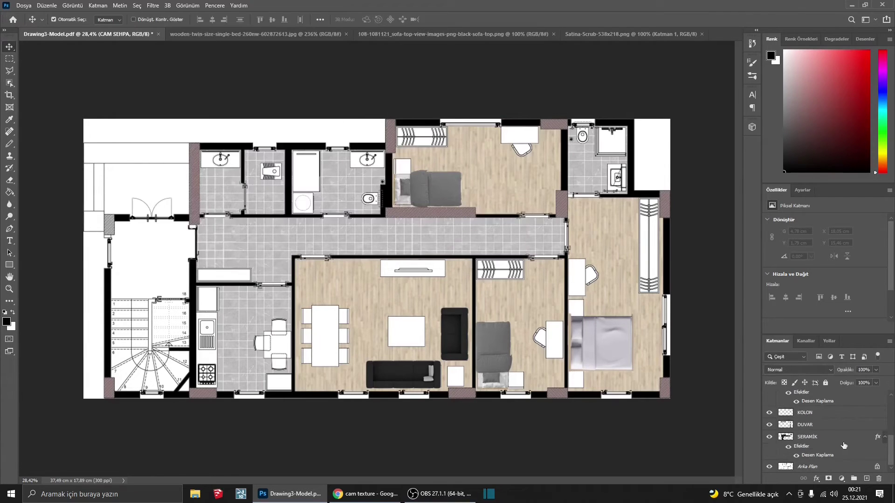
- Magic Wand-select the white coffee table on Arka Plan and fill it with the Paint Bucket
click(805, 467)
right_click(9, 83)
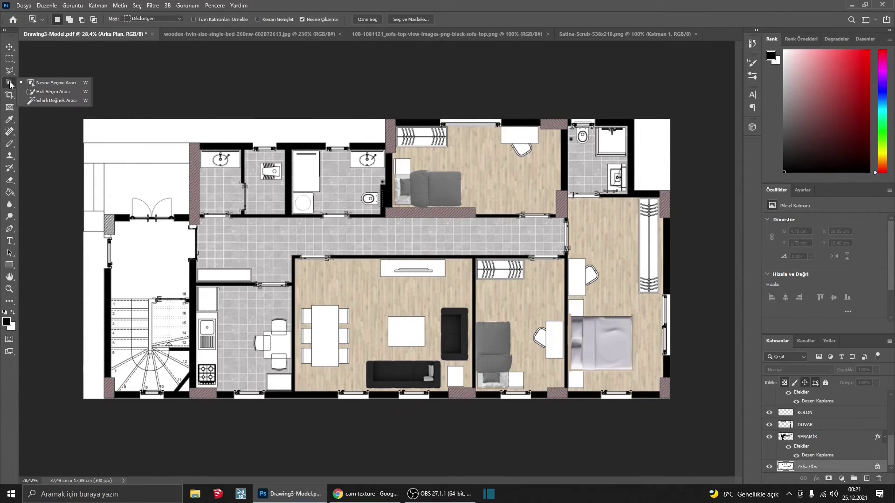
click(55, 100)
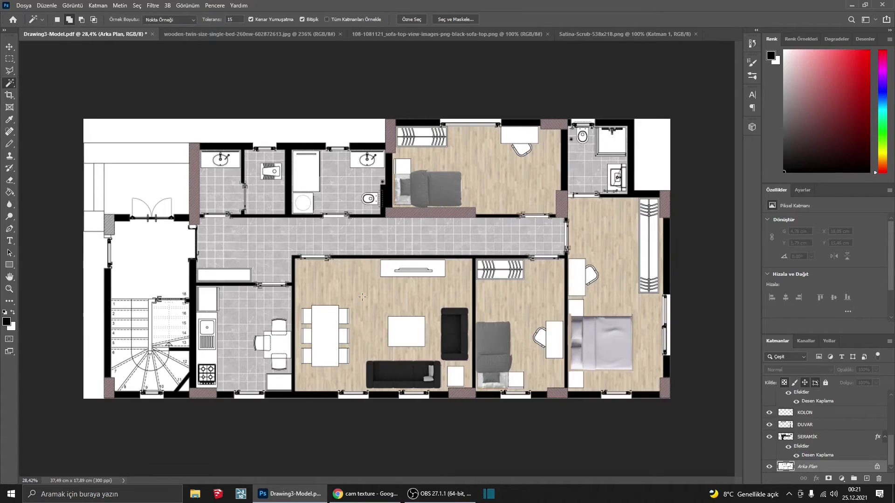
click(408, 328)
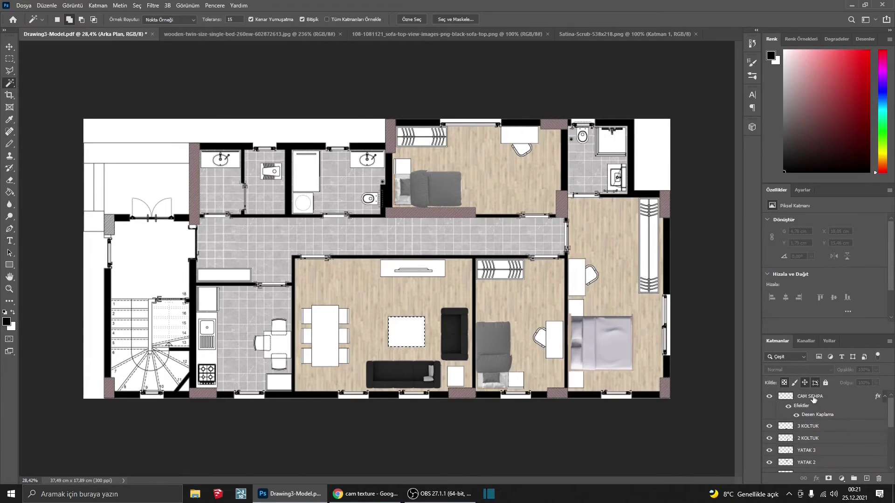
key(g)
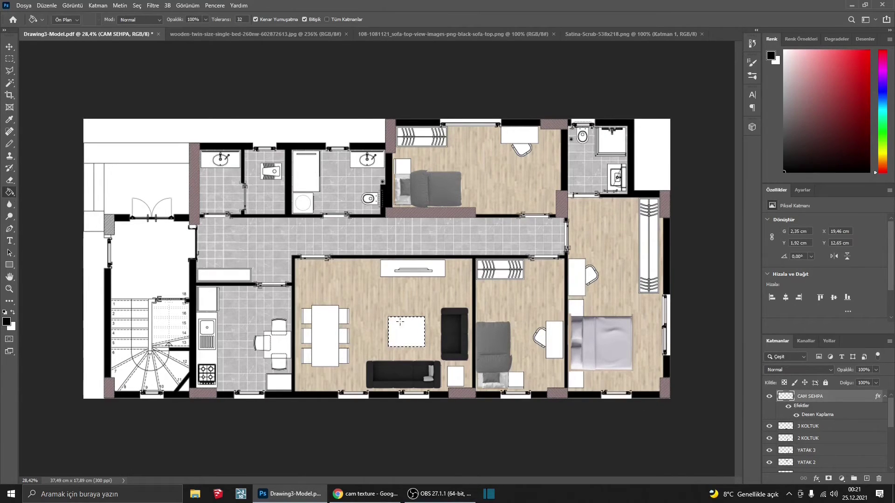
click(392, 338)
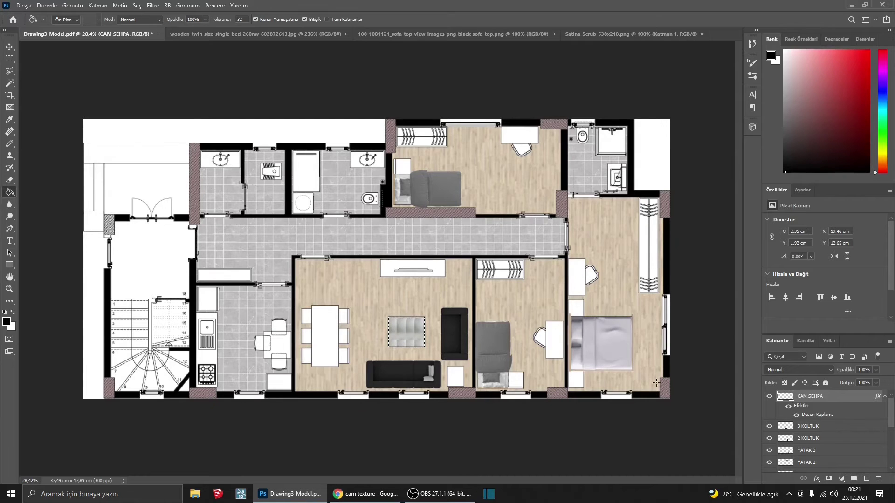
- Enlarge the glass pattern's scale, snap it to origin, and confirm the settings
scroll(410, 340, up, 5)
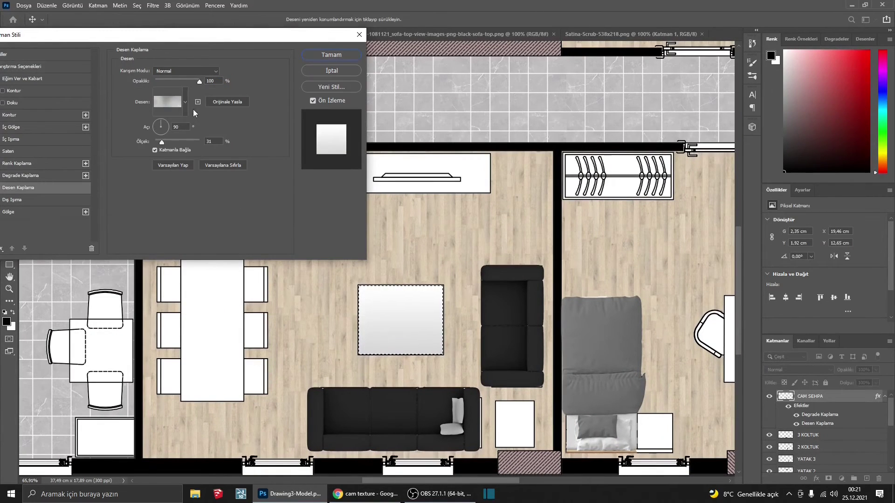
drag(161, 142, 204, 142)
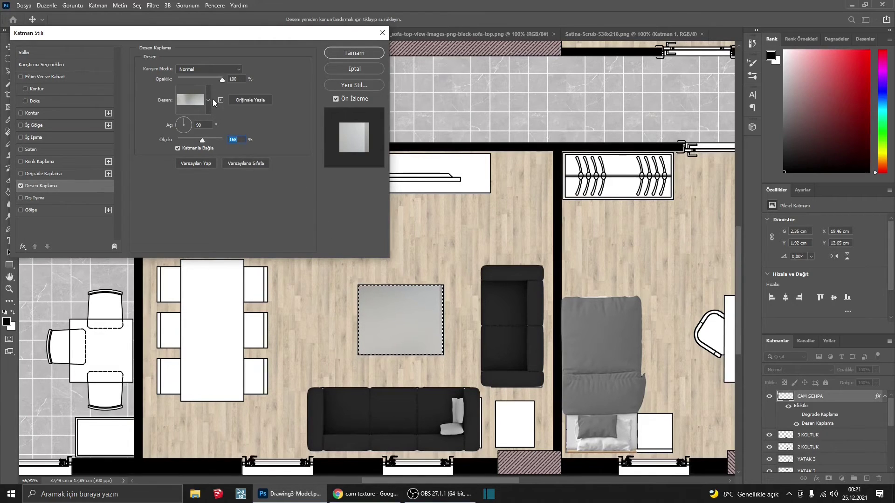
click(249, 98)
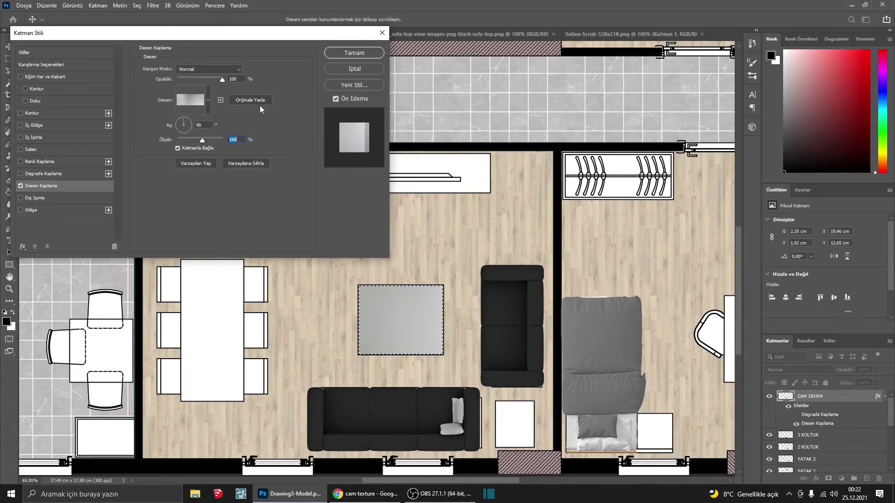
click(341, 54)
scroll(384, 262, down, 2)
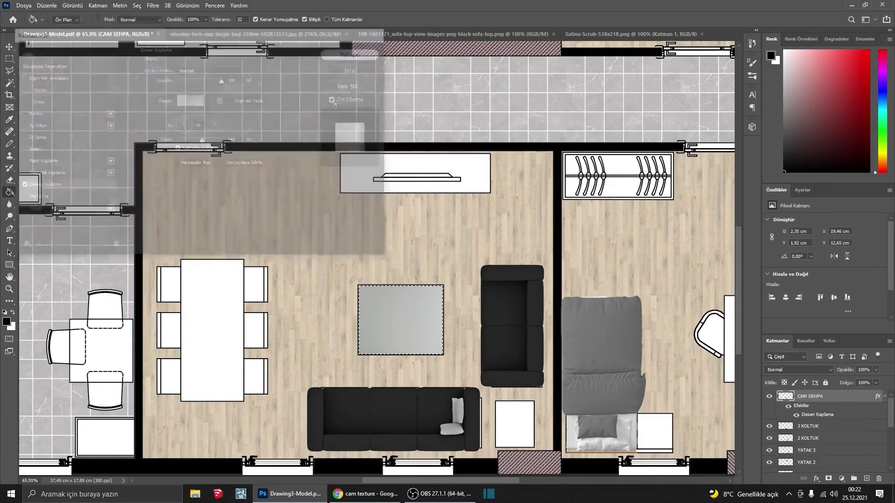
scroll(384, 262, down, 3)
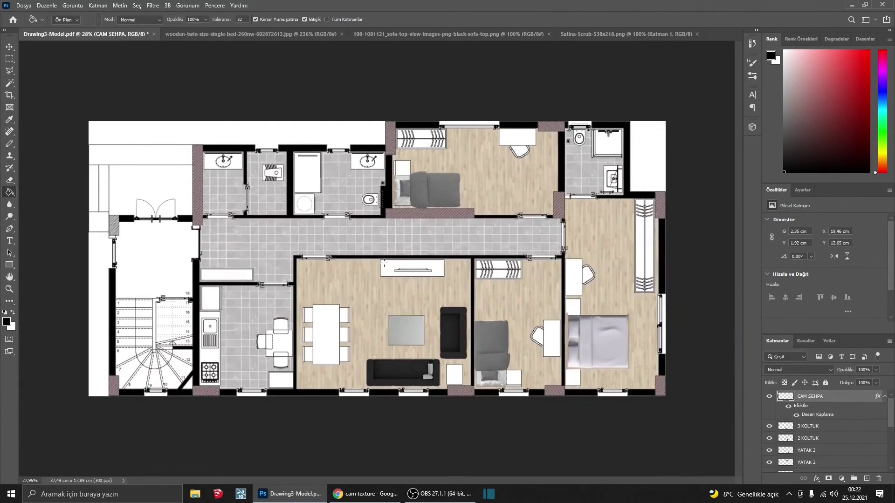
scroll(383, 280, up, 2)
scroll(374, 292, down, 1)
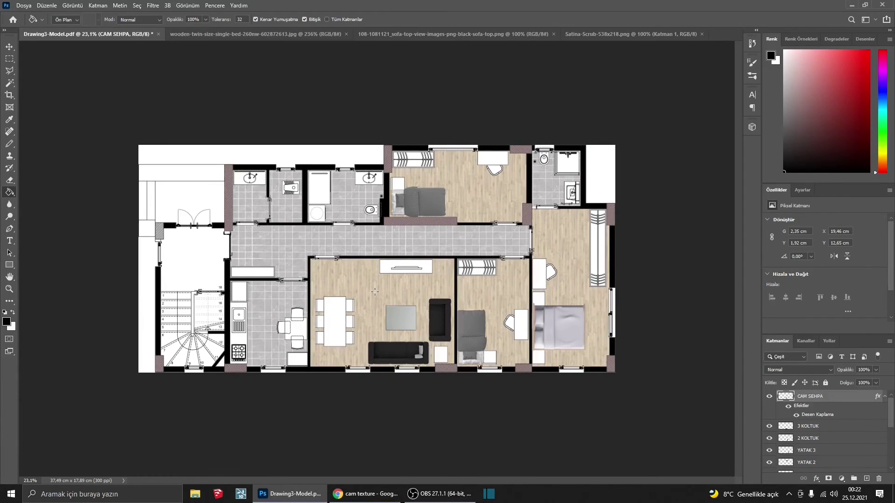
scroll(343, 334, up, 2)
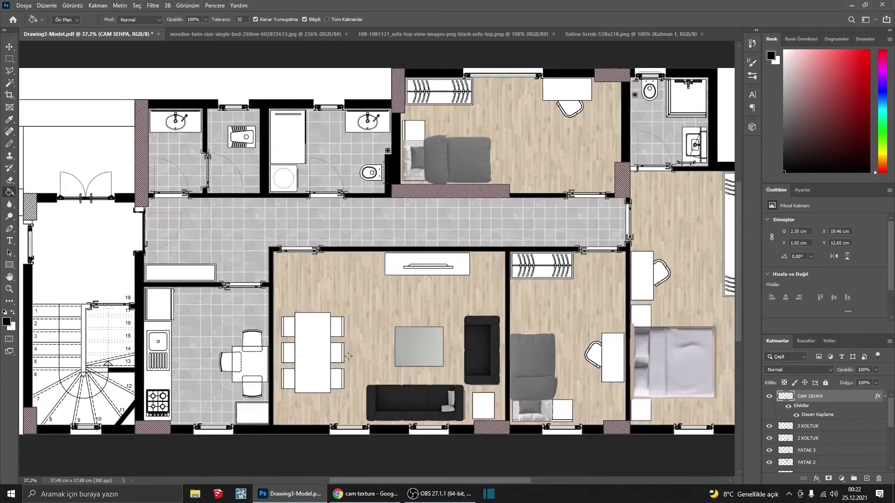
key(alt+Tab)
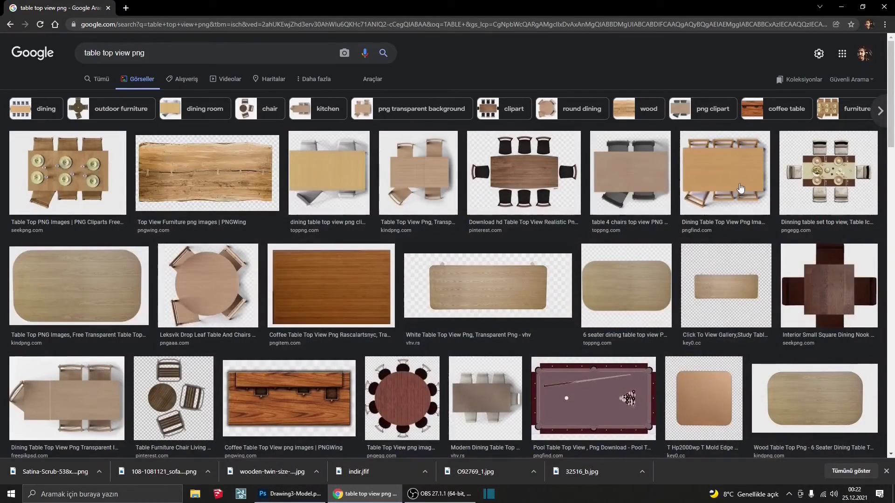
- Save the wooden dining table top-view image from Google Images to the desktop
click(740, 189)
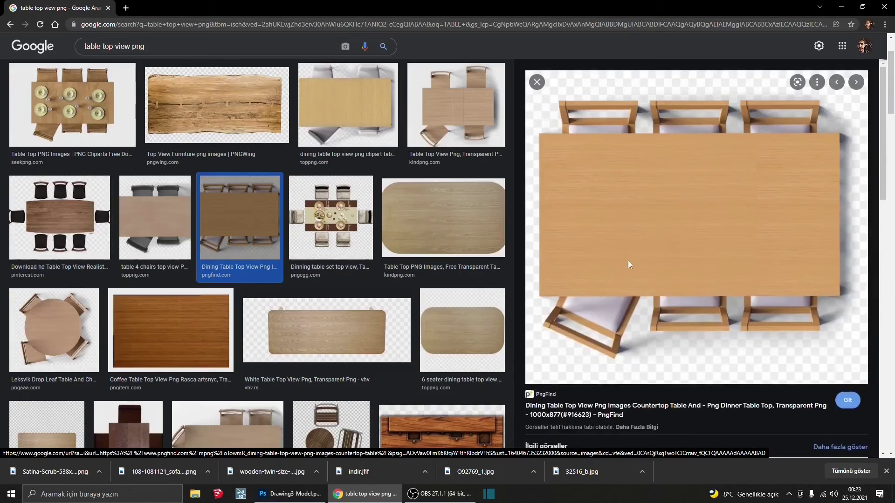
right_click(623, 258)
click(674, 367)
click(371, 238)
key(alt+Tab)
- Open the saved dining table PNG and object-select the table and chairs
key(ctrl+o)
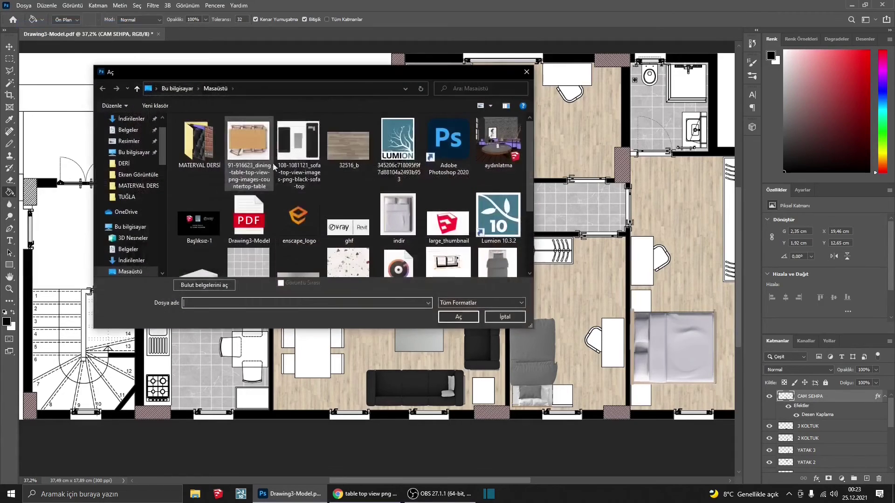
double_click(245, 153)
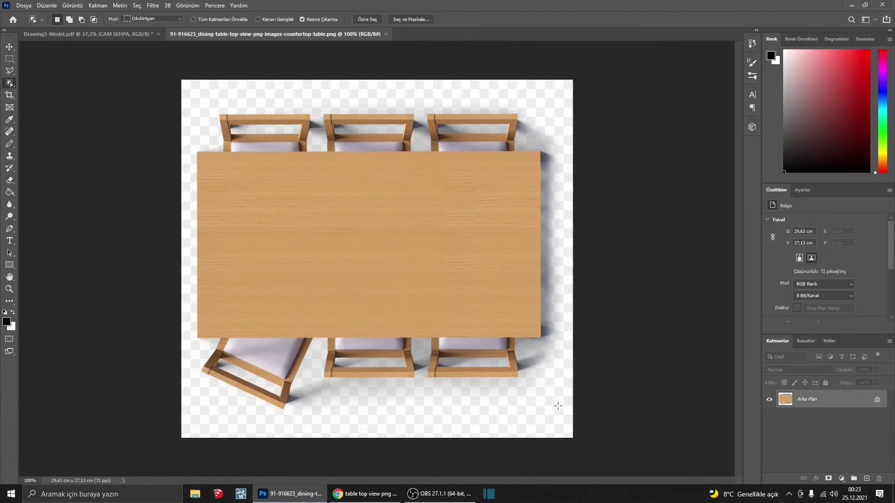
drag(562, 412, 191, 98)
- Subtract the shadow bulge and chair gaps from the selection with Quick Selection
right_click(9, 84)
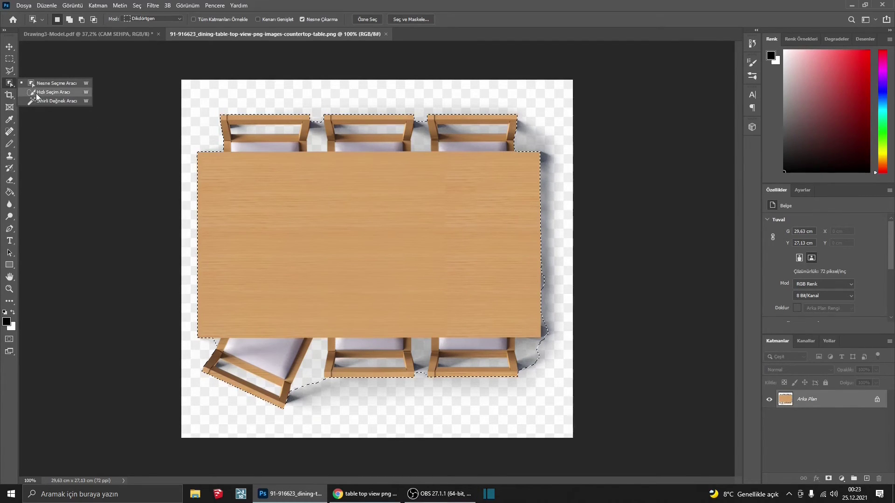
click(39, 92)
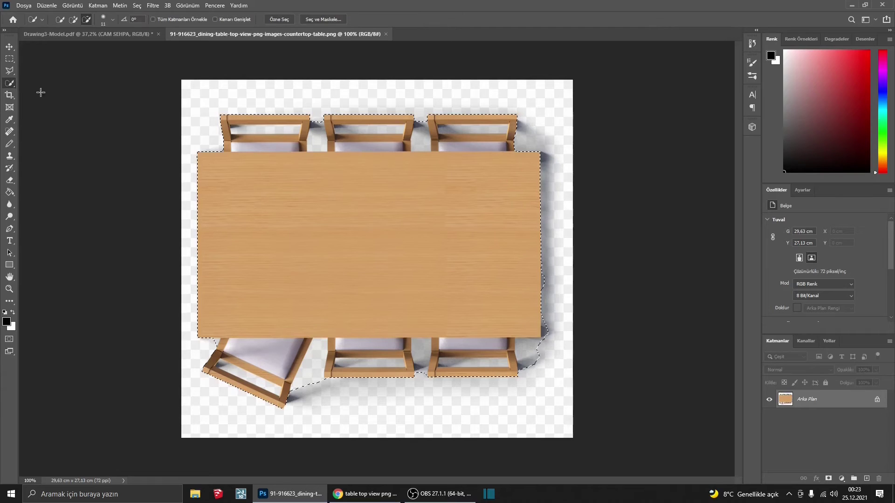
click(87, 20)
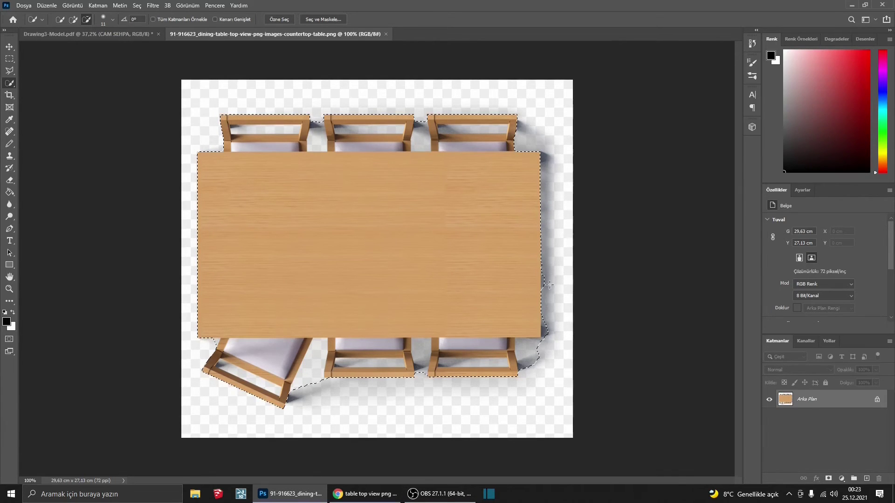
drag(549, 285, 529, 366)
drag(418, 368, 422, 349)
click(424, 136)
- Drag the dining table into the floor plan and rotate it 90° upright
click(136, 32)
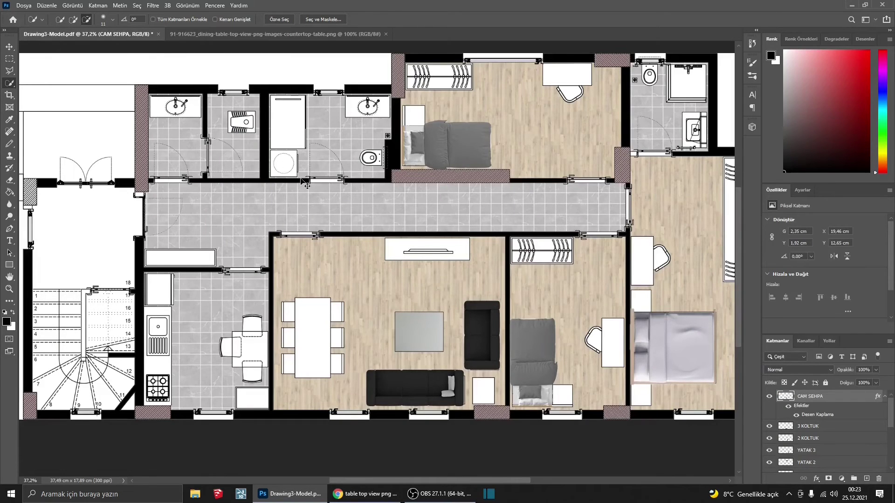
drag(307, 186, 310, 188)
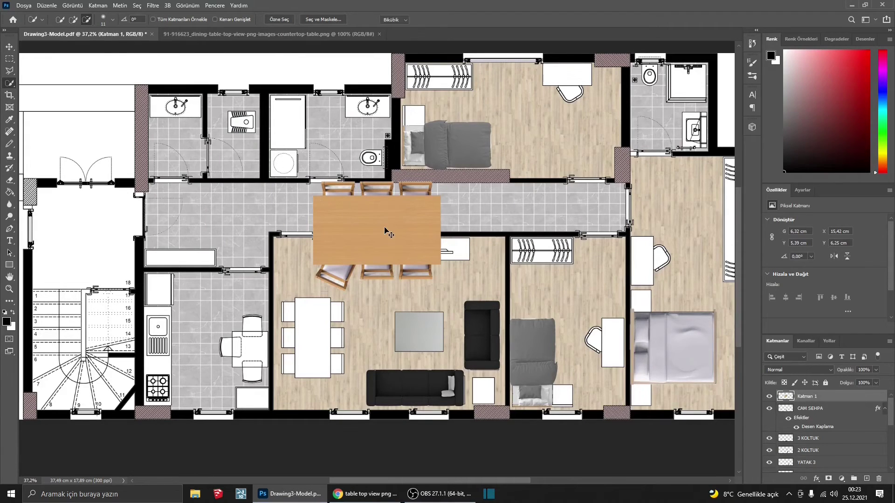
key(ctrl+t)
drag(466, 293, 292, 344)
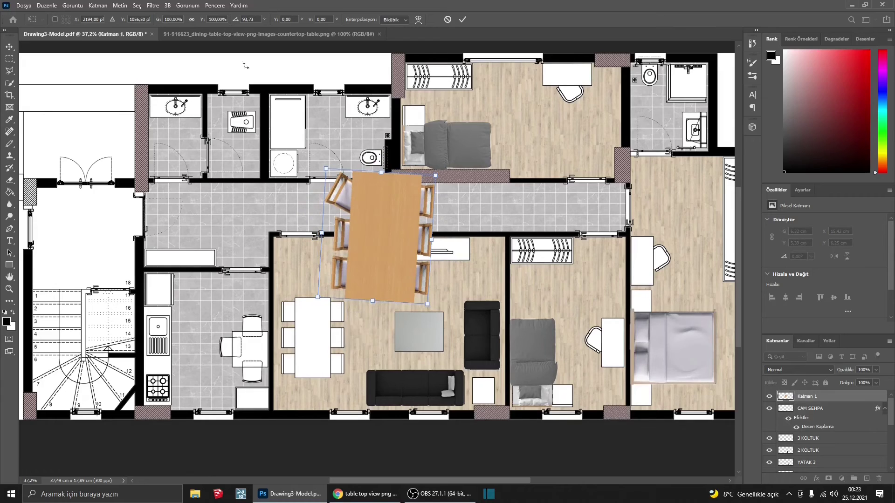
click(249, 18)
text(9)
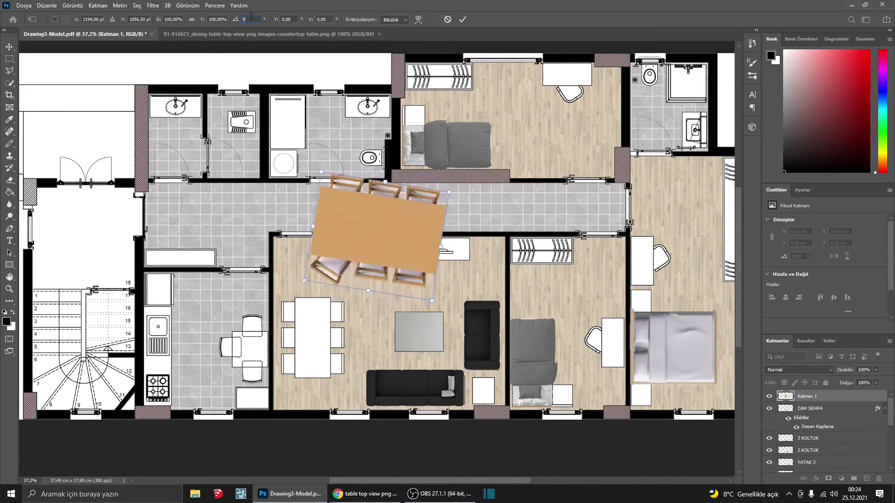
text(0,0)
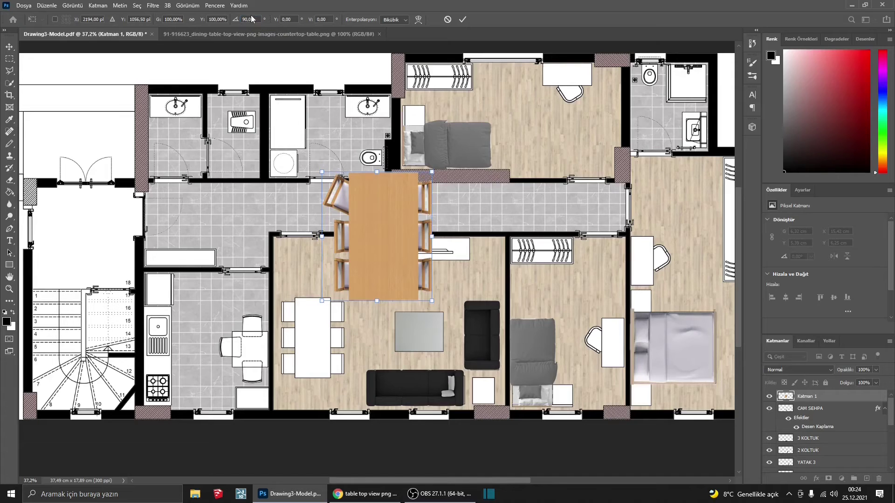
key(Return)
- Move the table over the white dining table and scale it to about 3.5 × 4.04 cm
drag(411, 301, 340, 384)
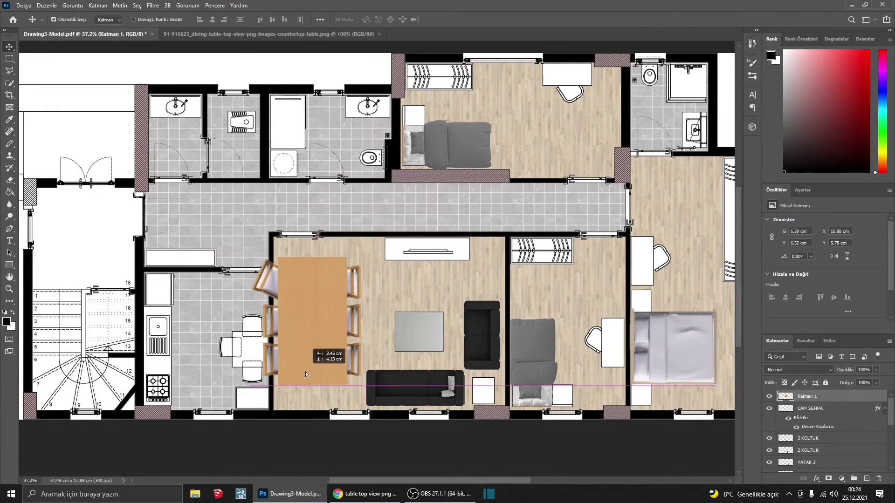
key(ctrl+t)
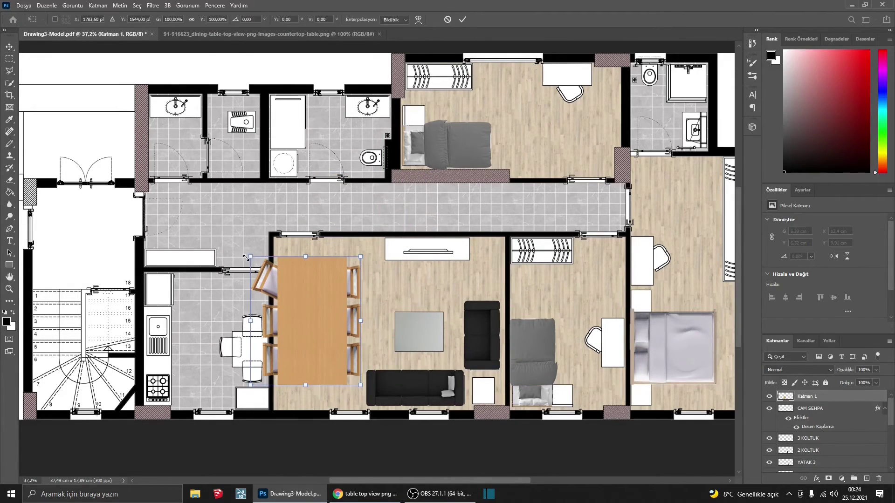
drag(246, 257, 279, 298)
drag(345, 370, 347, 382)
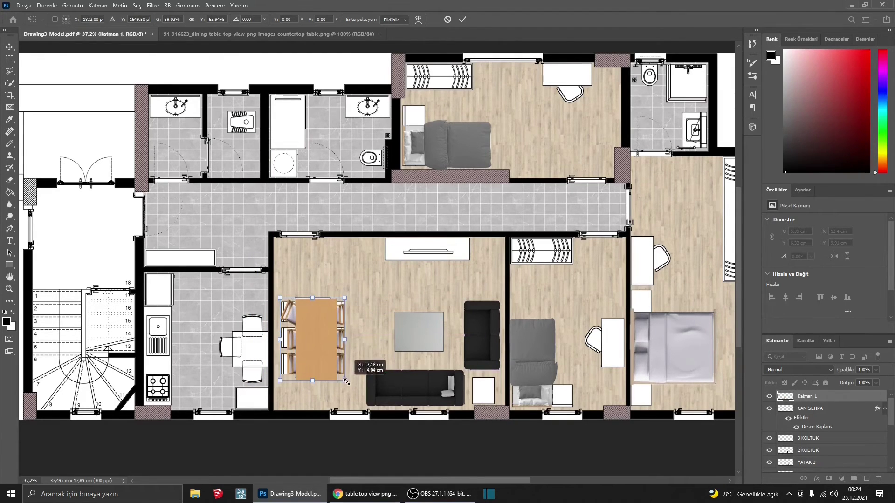
drag(280, 339, 272, 337)
scroll(314, 373, up, 3)
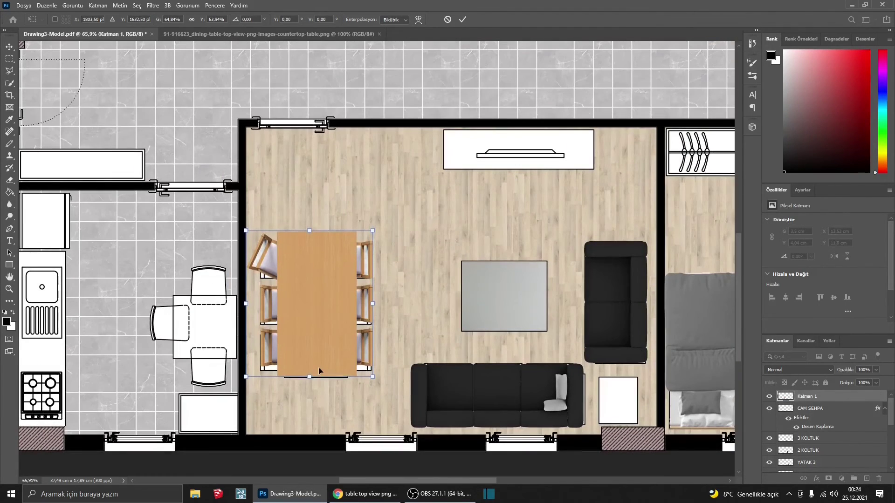
key(Return)
scroll(327, 356, down, 5)
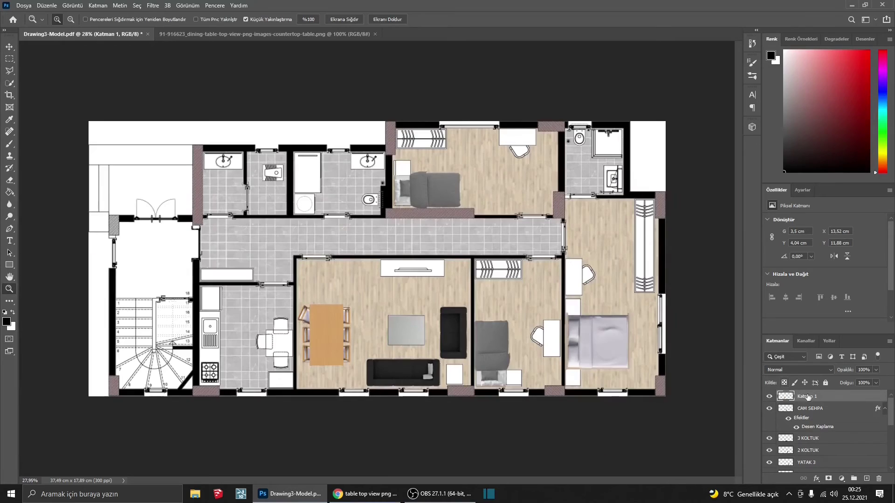
double_click(808, 396)
- Name the dining table layer MASA
text(m)
key(Return)
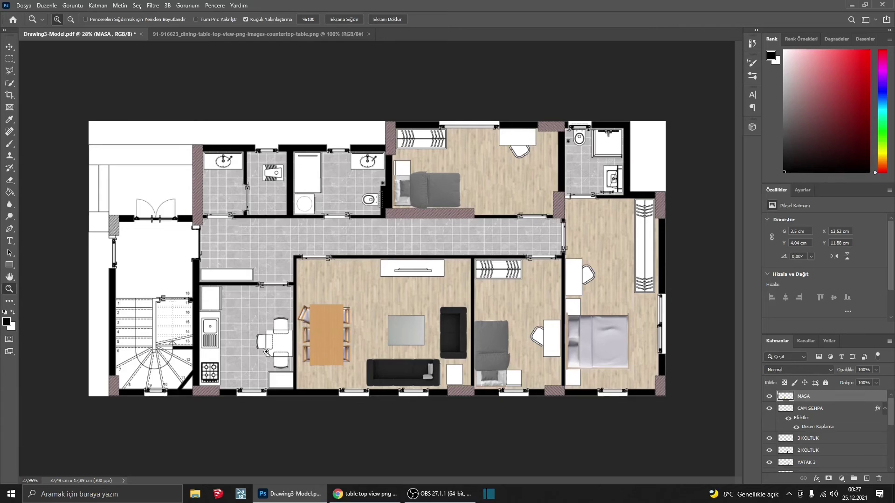
- Add a new empty layer above MASA named GENEL
click(867, 479)
double_click(806, 396)
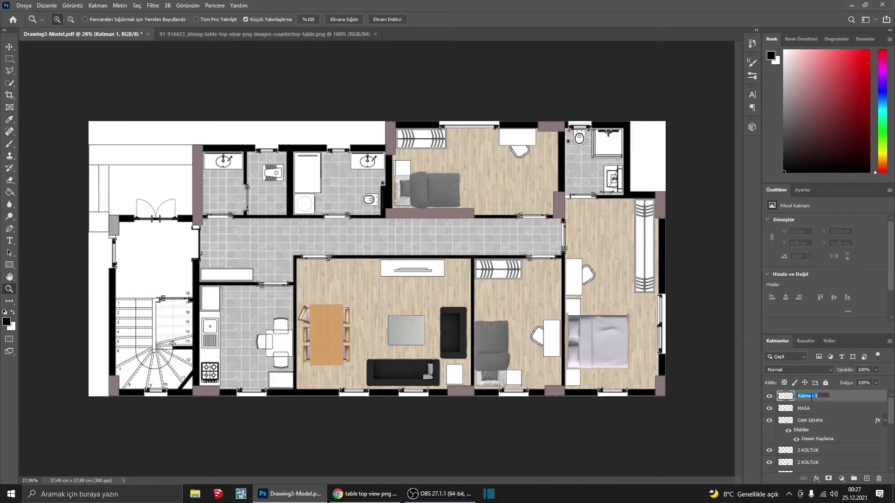
text(GENEL)
key(Return)
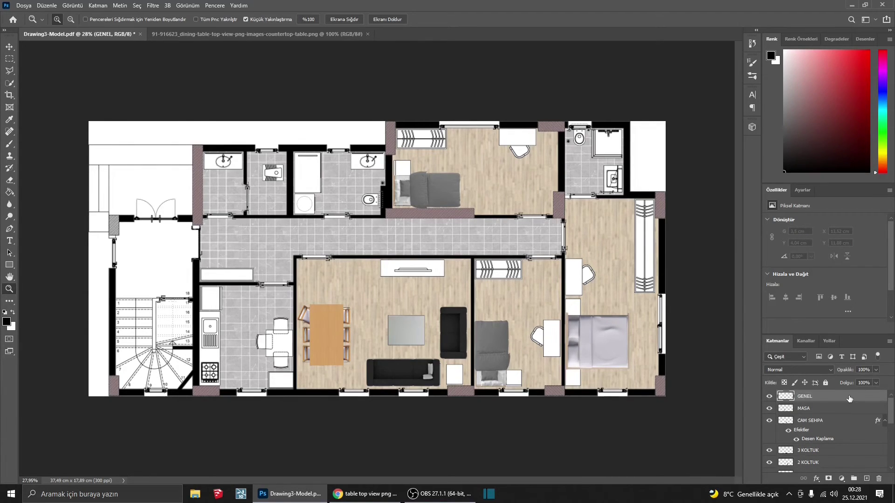
- Give GENEL a light grey (a1a1a1) Color Overlay effect, then make the background layer active
double_click(849, 399)
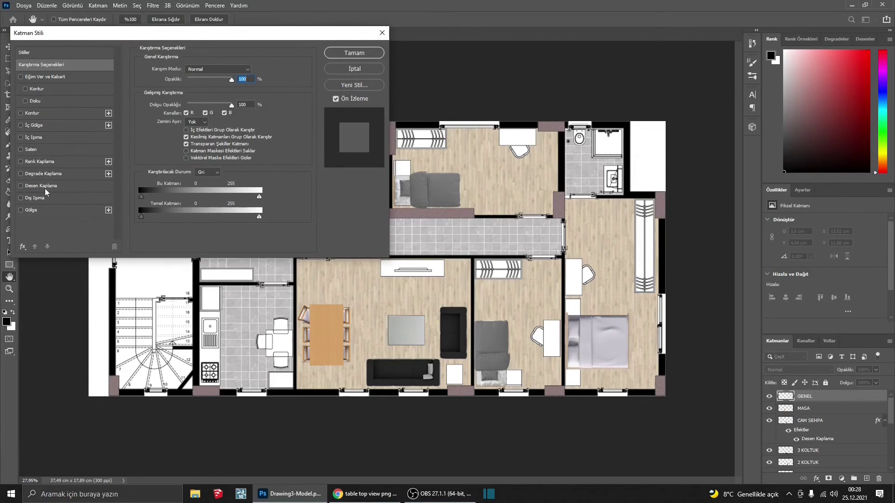
click(40, 161)
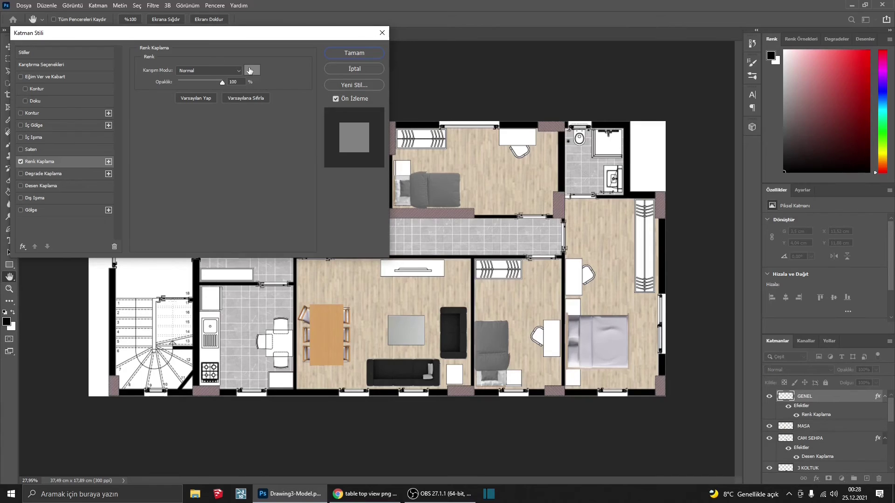
click(251, 70)
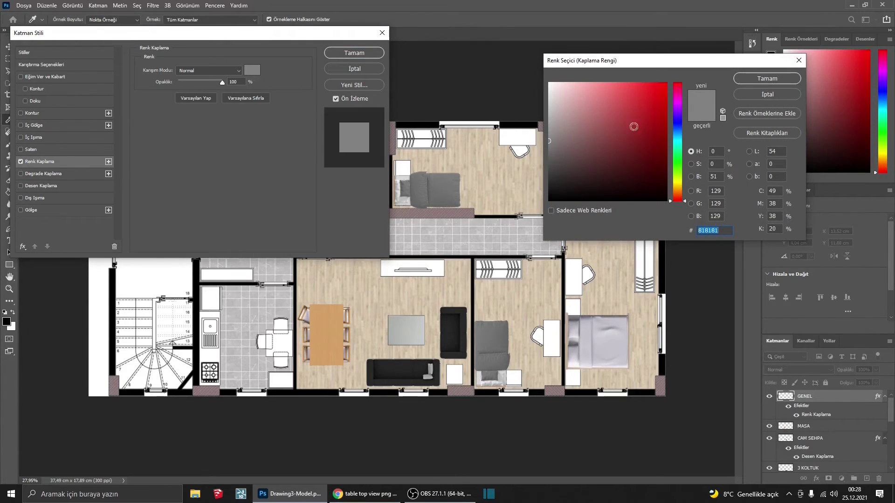
click(551, 122)
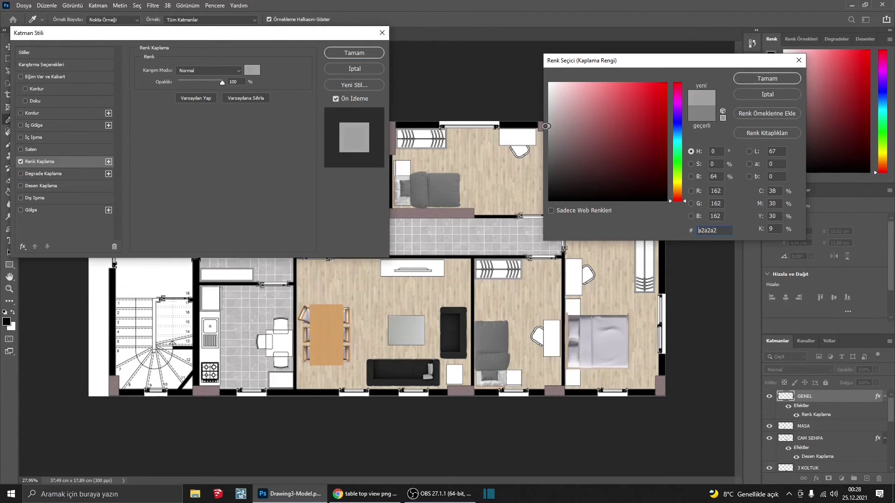
click(746, 77)
click(355, 53)
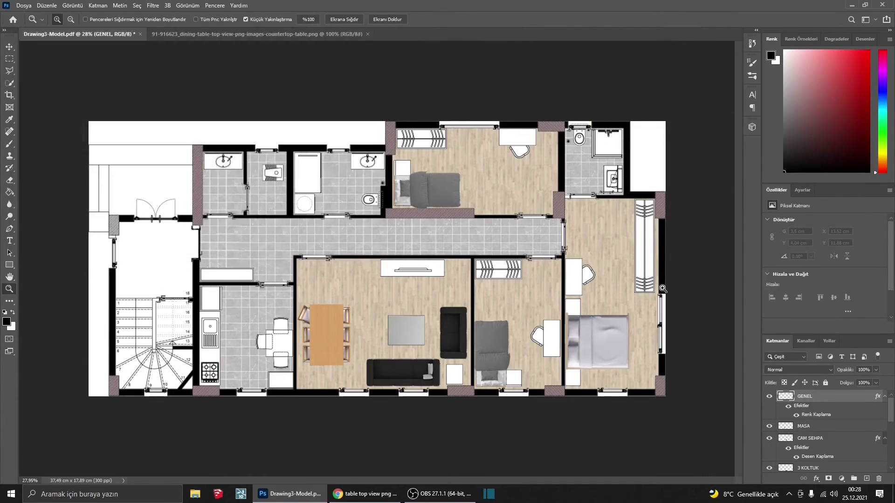
scroll(801, 442, down, 5)
click(800, 467)
click(9, 83)
right_click(9, 83)
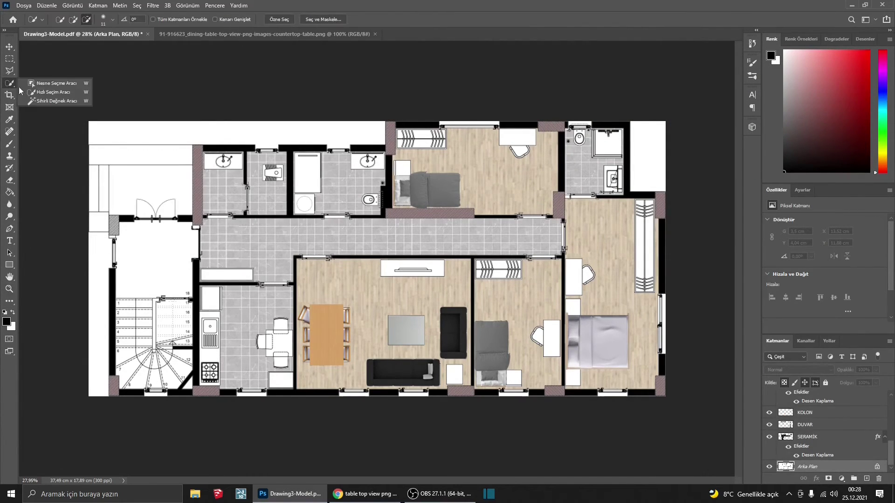
- Magic-wand select all the white furniture shapes, including the small square beside the upper bed
click(52, 101)
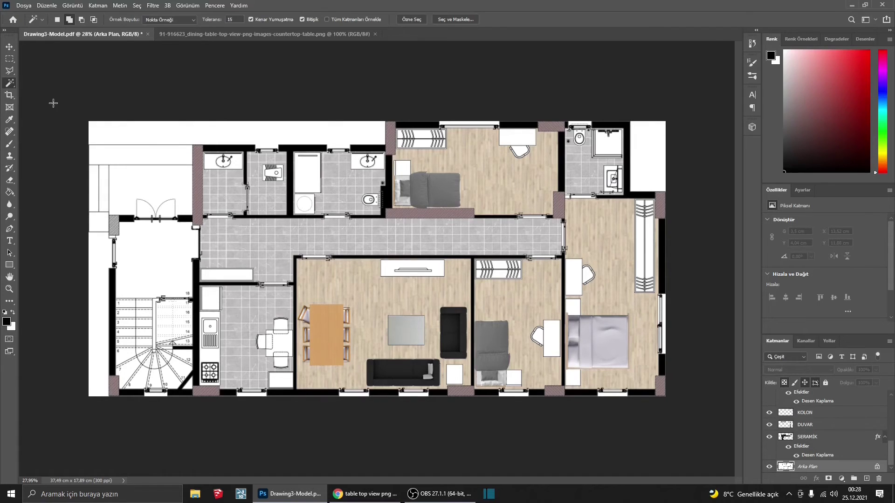
click(282, 378)
click(279, 342)
click(412, 268)
click(498, 269)
click(573, 277)
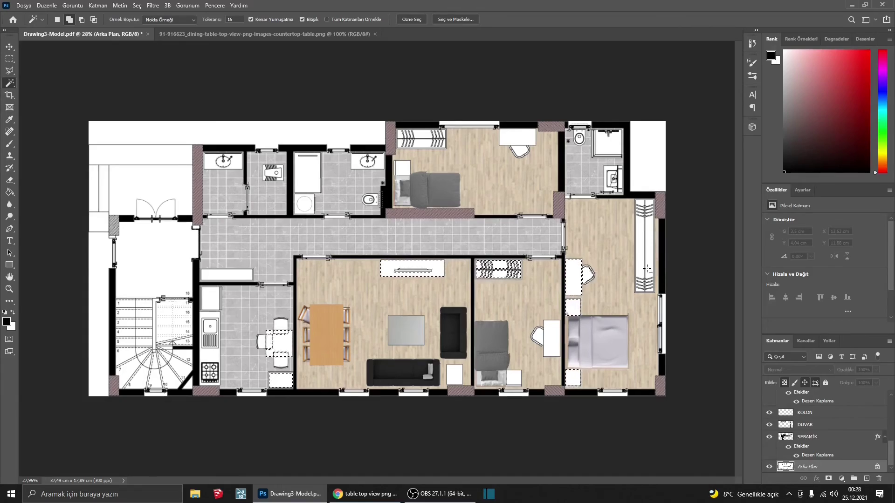
click(644, 246)
click(403, 167)
scroll(400, 155, up, 3)
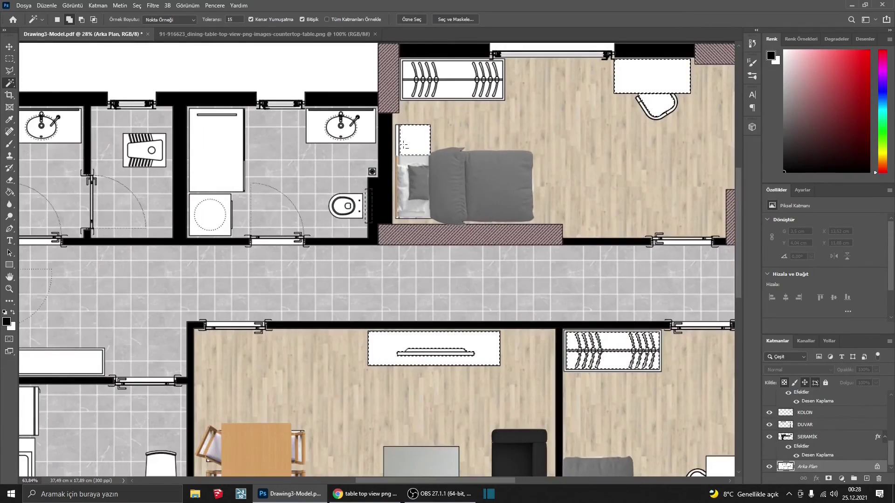
scroll(401, 145, down, 2)
scroll(620, 290, down, 2)
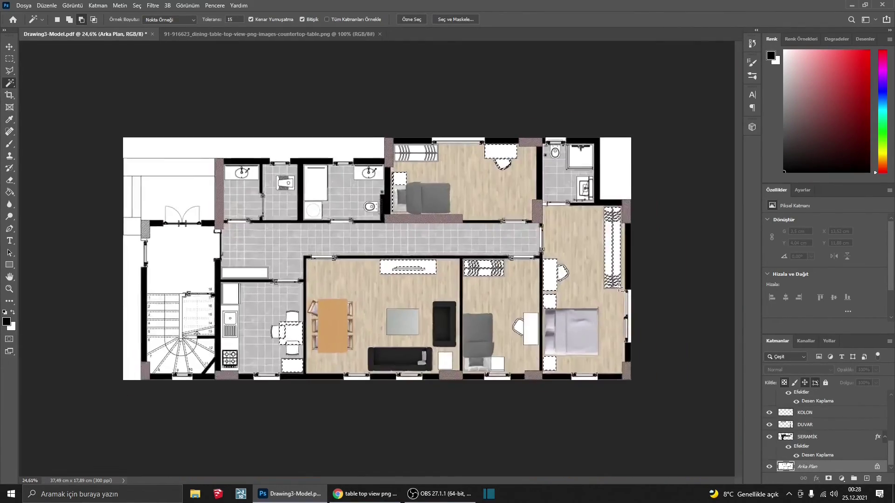
scroll(620, 290, up, 1)
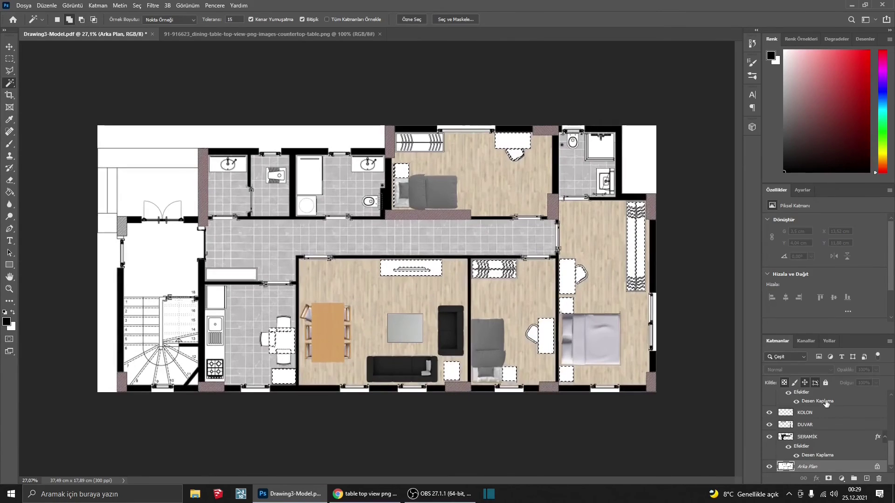
scroll(826, 403, up, 5)
- Fill the selected furniture grey on the GENEL layer, then deselect
click(823, 397)
key(g)
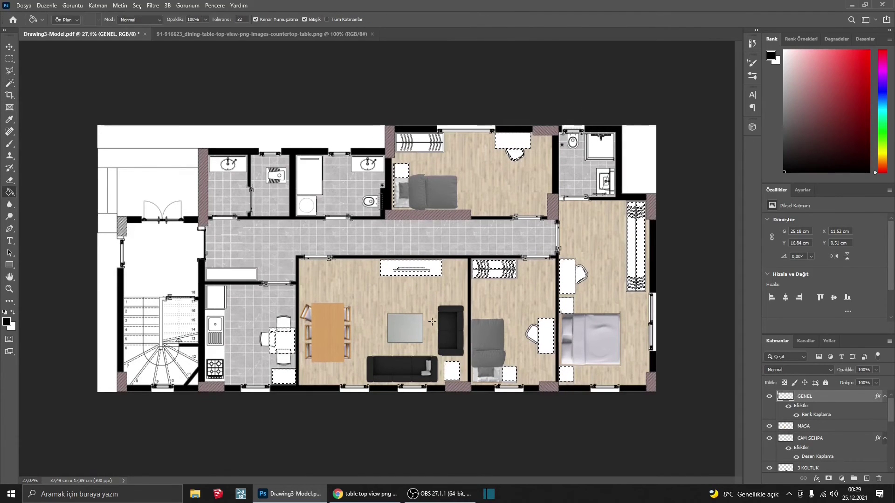
click(431, 322)
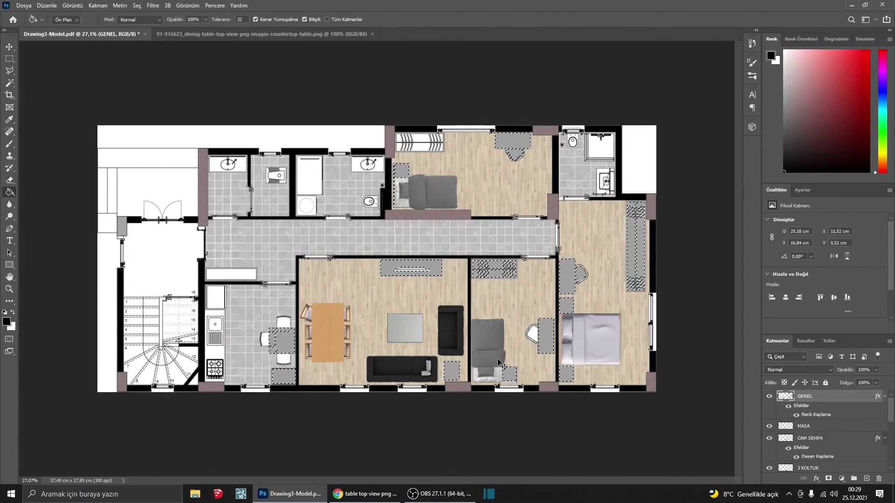
key(ctrl+d)
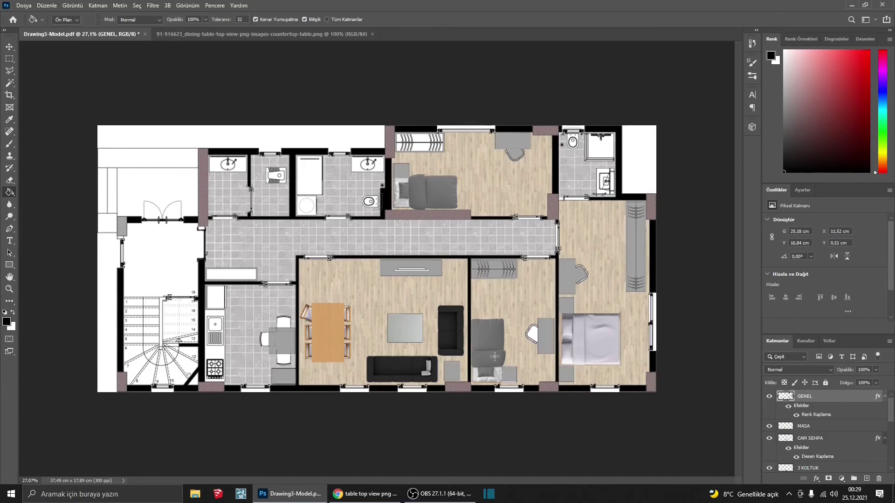
key(ctrl+minus)
key(ctrl+plus)
scroll(811, 410, down, 3)
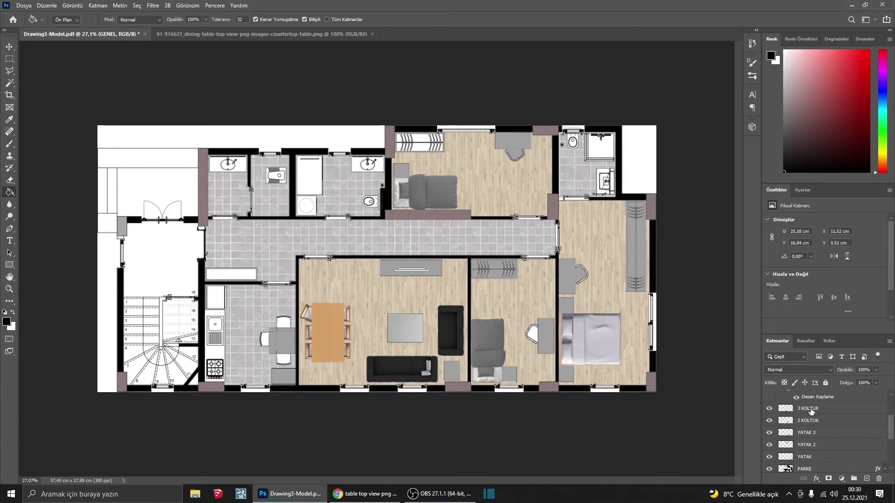
- Try moving the 2 KOLTUK armchair toward the sofa, then undo the move
scroll(811, 410, up, 2)
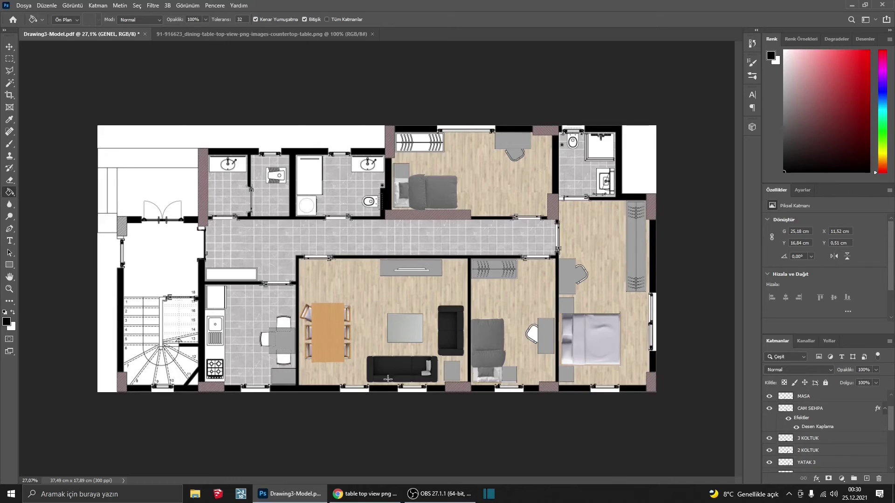
click(809, 435)
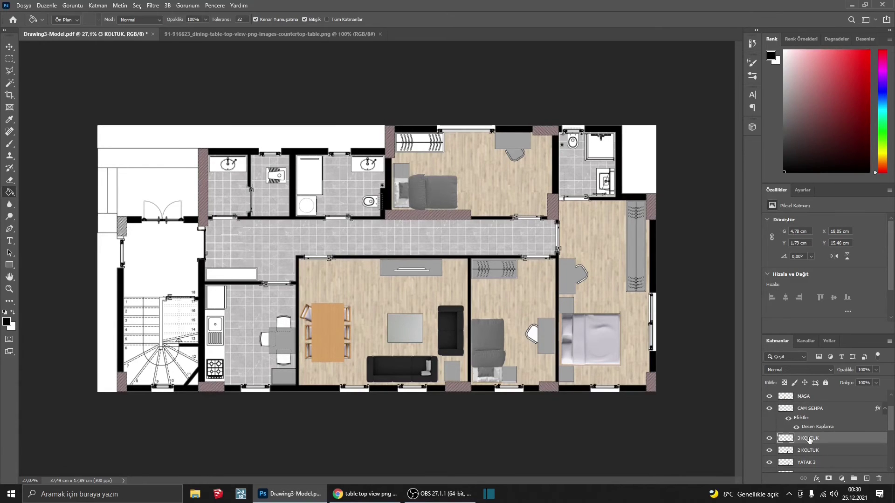
click(810, 448)
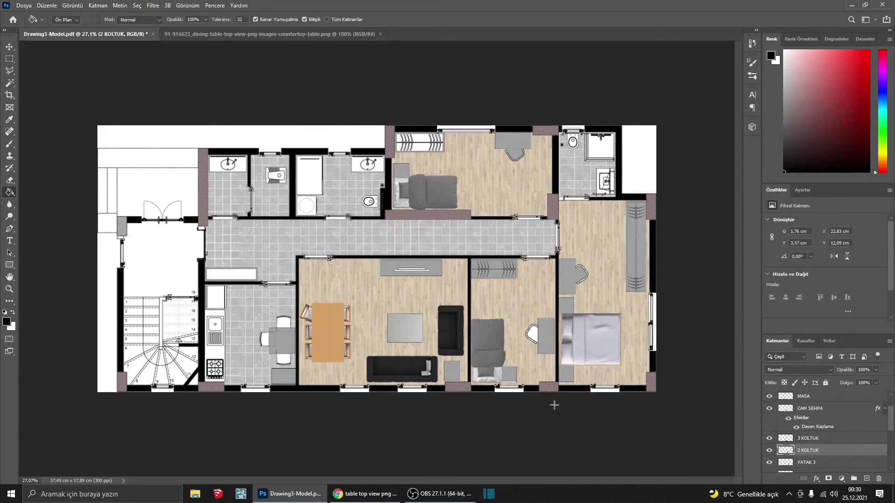
key(v)
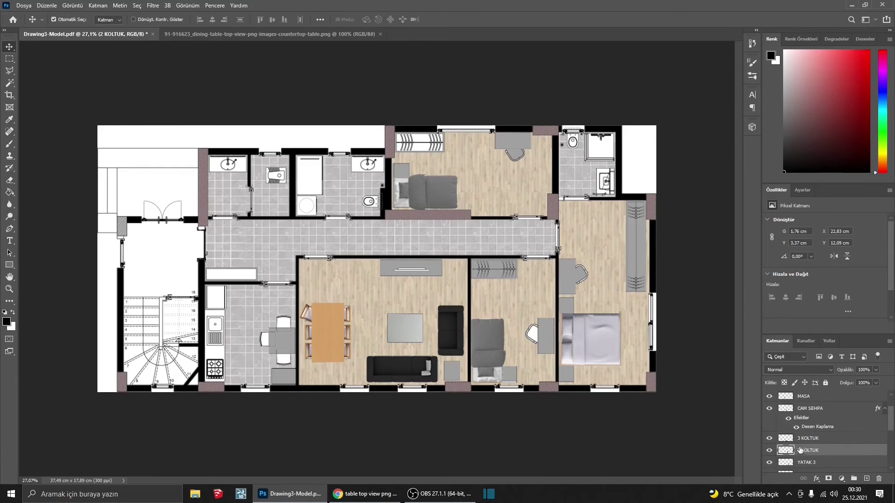
drag(456, 344, 427, 365)
key(ctrl+z)
- Drag the KOLON layer to the top of the stack, just below DUVAR
scroll(820, 433, down, 3)
scroll(809, 423, down, 3)
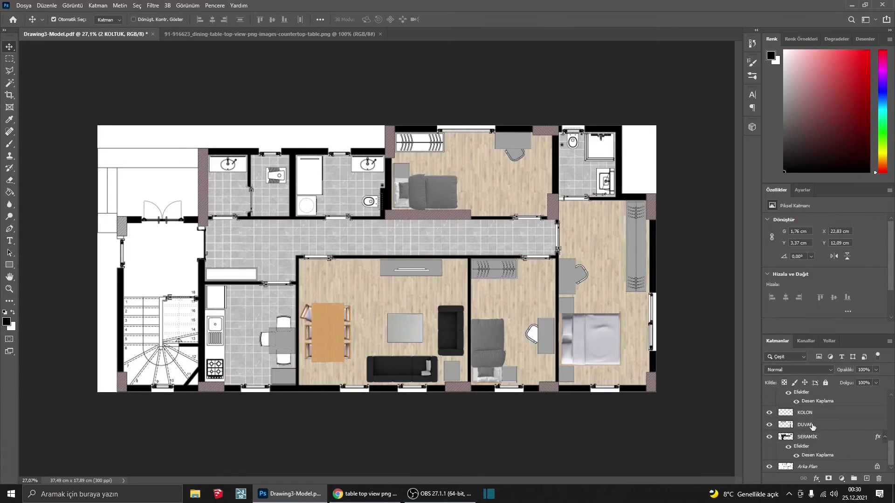
drag(813, 427, 809, 394)
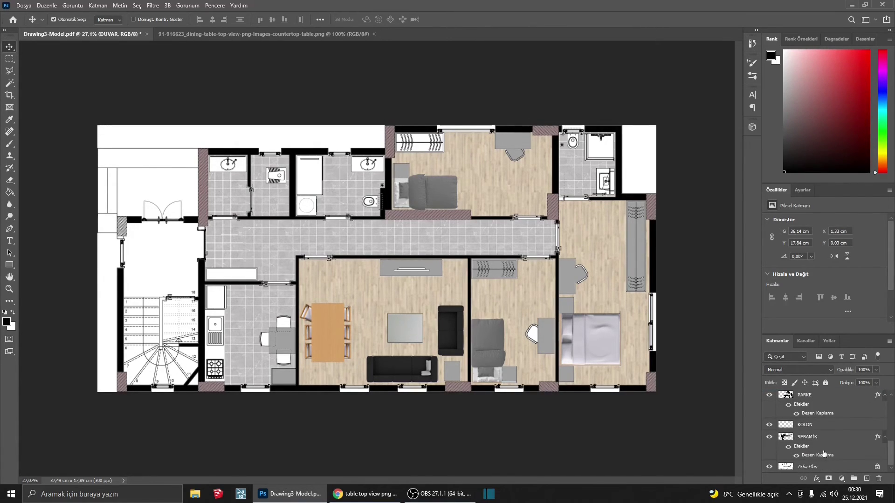
click(808, 427)
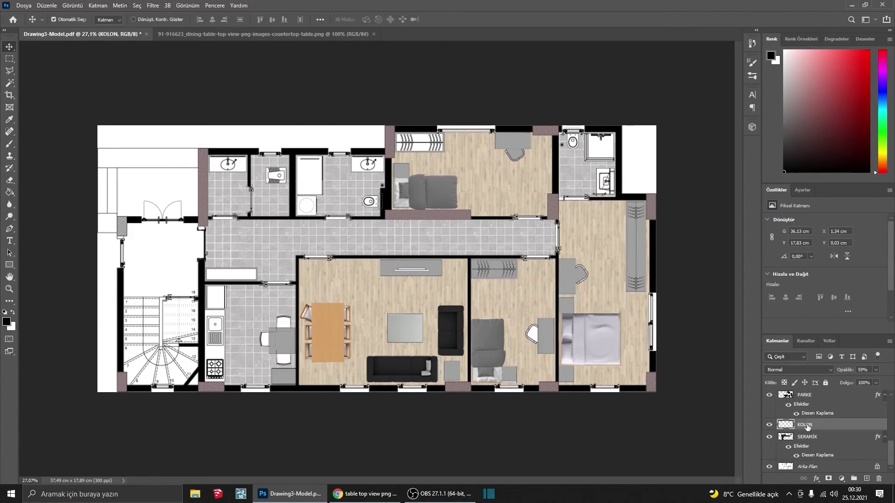
drag(807, 426, 805, 385)
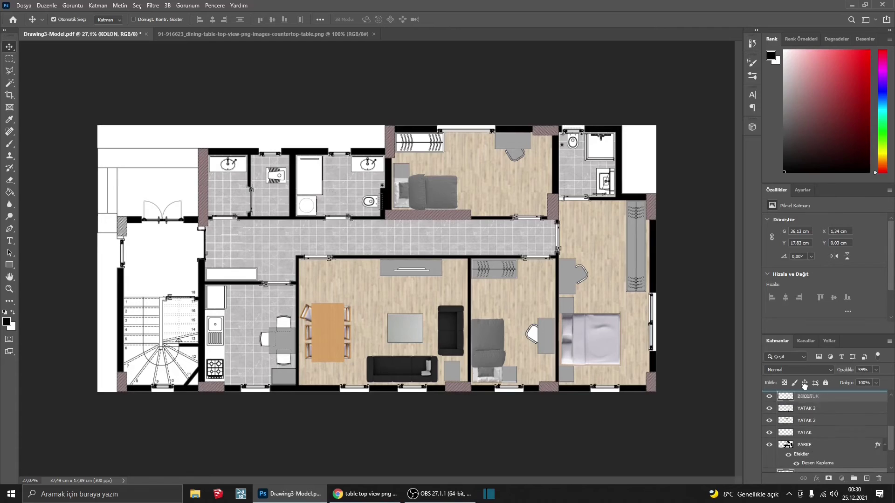
drag(804, 385, 802, 406)
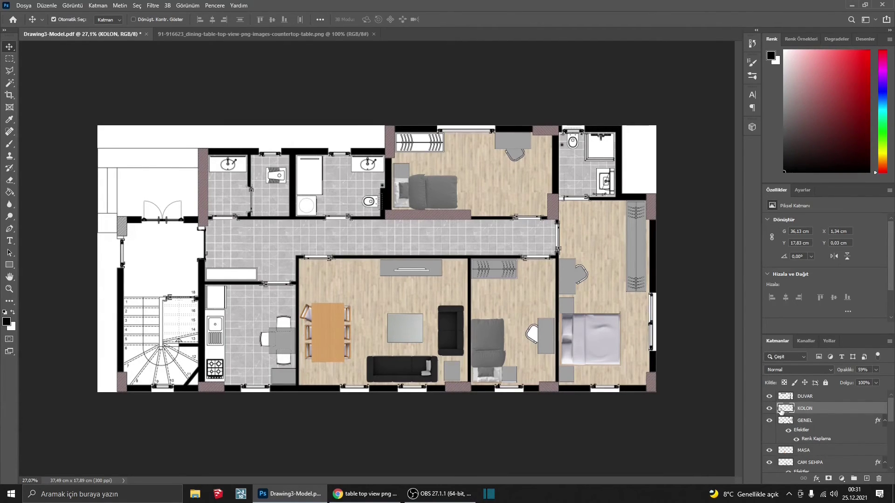
- Move YATAK, YATAK 2 and YATAK 3 up beneath KOLON, then select the DUVAR layer
scroll(781, 413, down, 5)
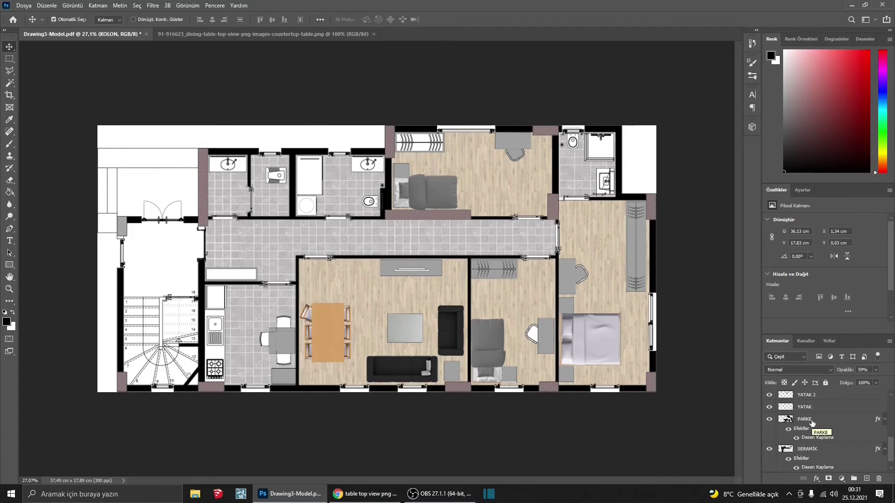
scroll(811, 424, up, 2)
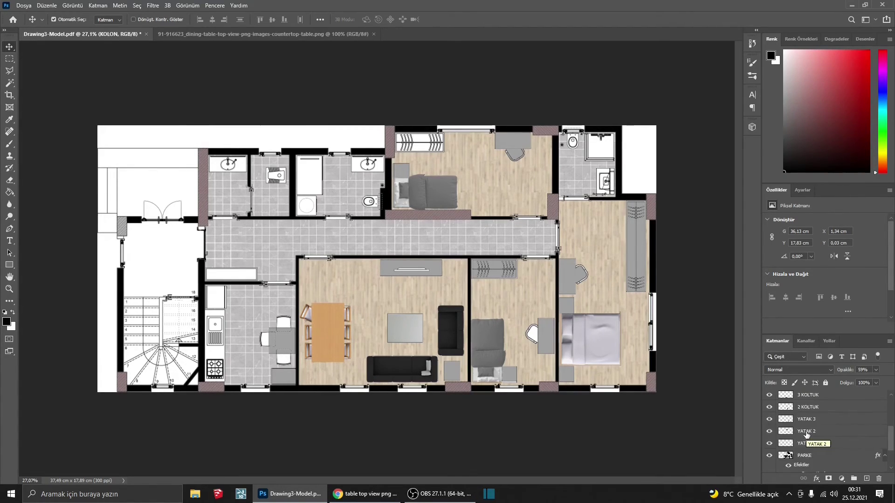
scroll(809, 431, up, 1)
scroll(806, 435, up, 1)
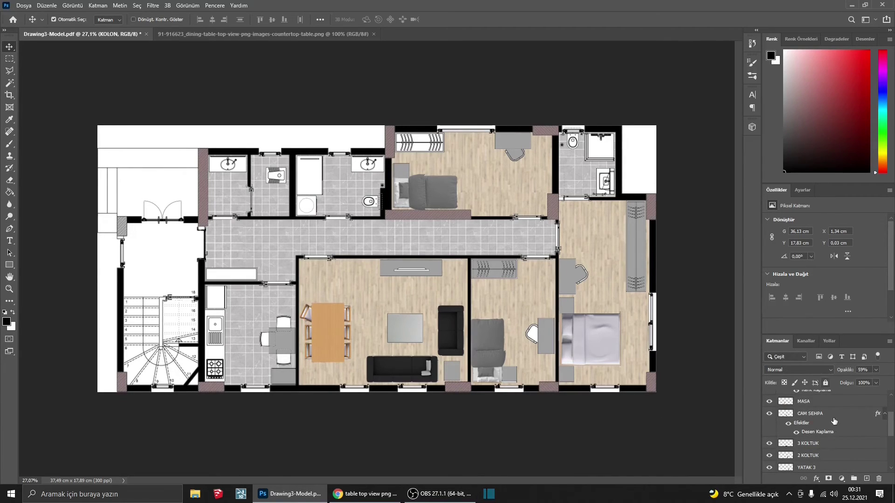
scroll(821, 444, down, 1)
scroll(821, 444, down, 1)
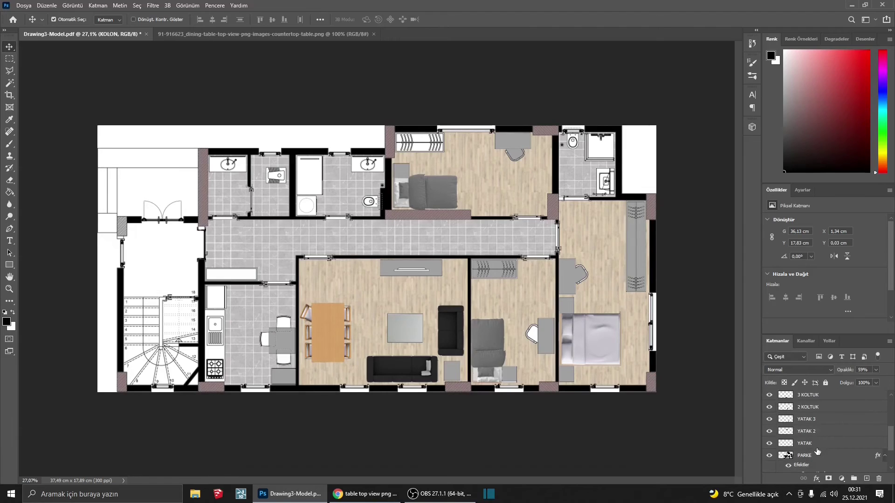
click(812, 443)
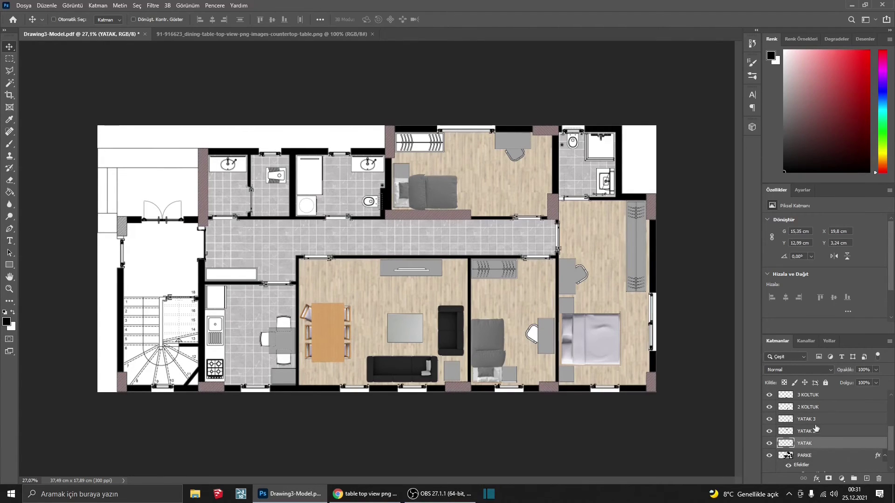
shift+click(816, 419)
mouse_move(816, 419)
mouse_down()
mouse_move(810, 403)
mouse_move(801, 417)
mouse_up()
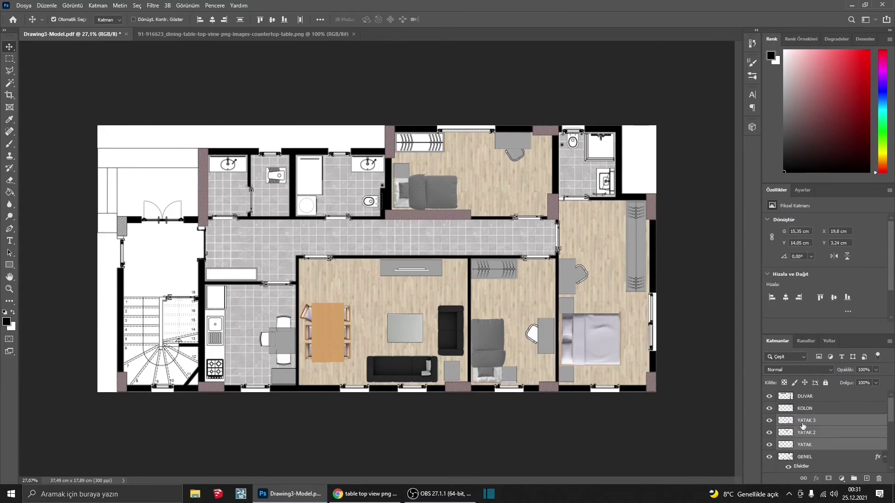
drag(801, 417, 803, 426)
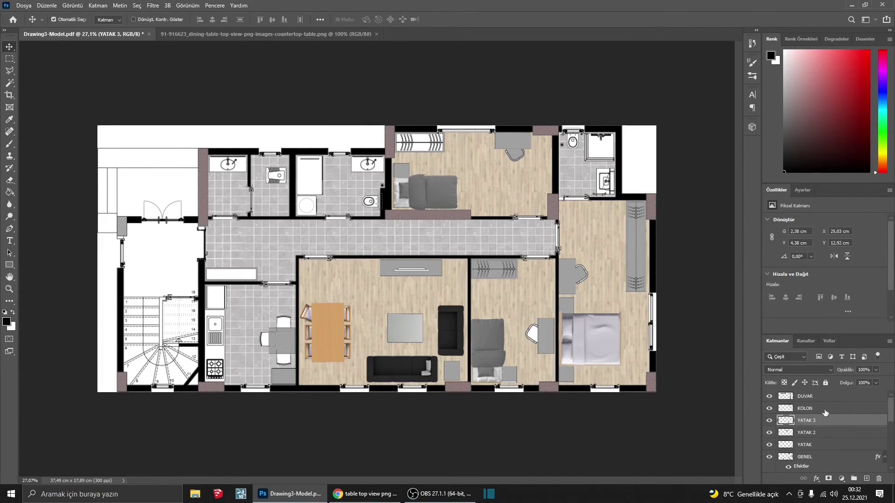
click(822, 398)
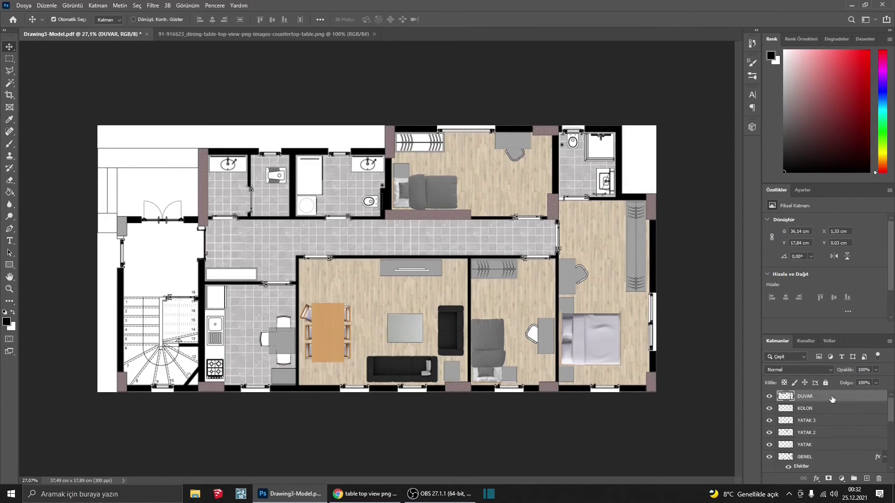
- Add a drop shadow to DUVAR with 12 px distance and 17% spread
double_click(827, 396)
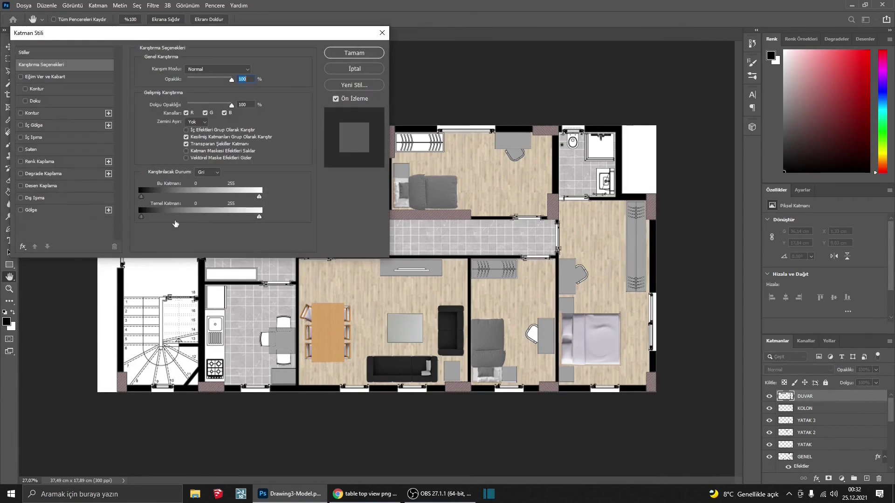
drag(136, 37, 186, 36)
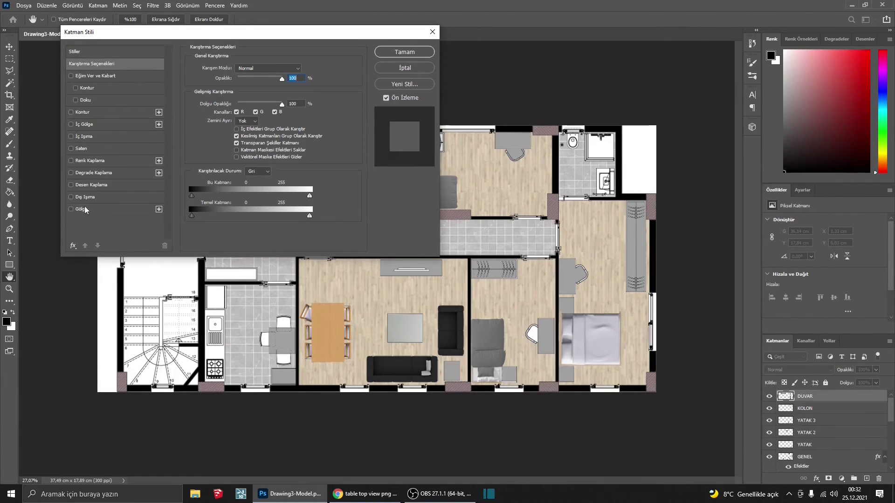
click(71, 209)
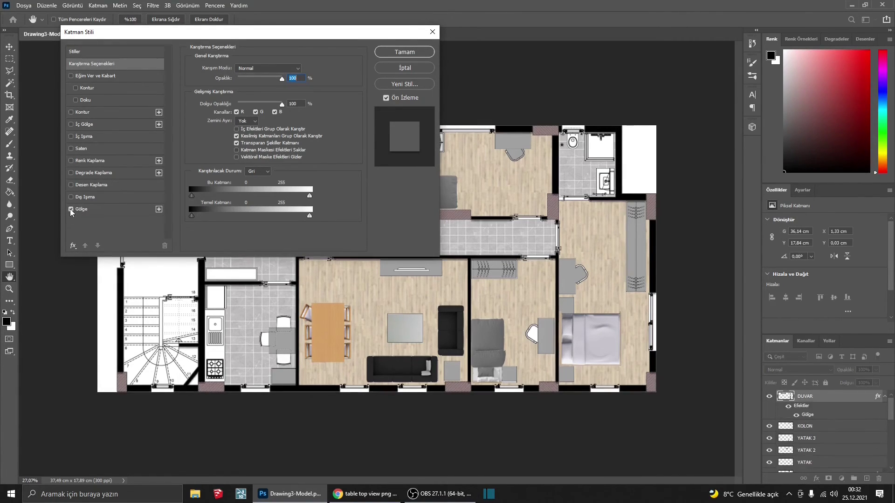
click(81, 209)
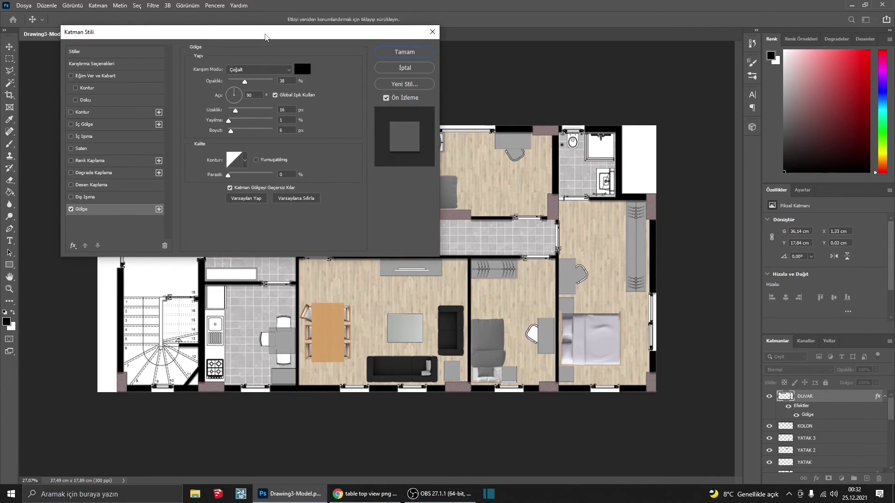
drag(265, 37, 115, 181)
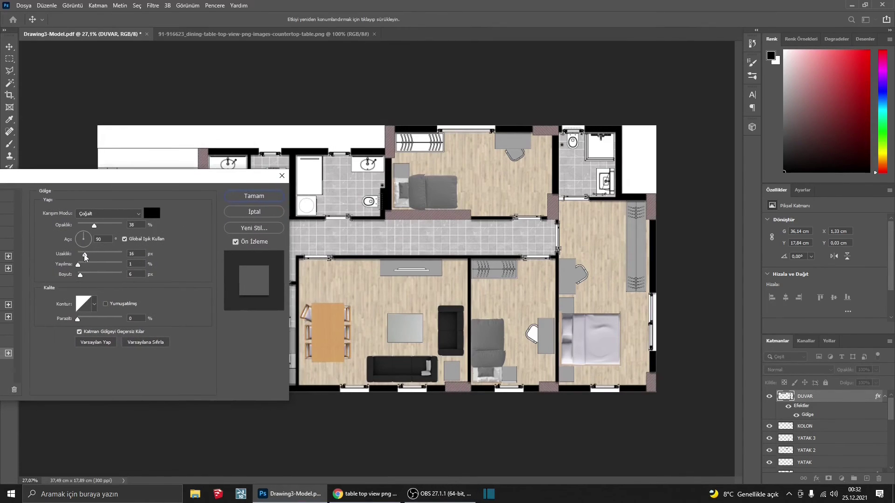
drag(86, 256, 88, 256)
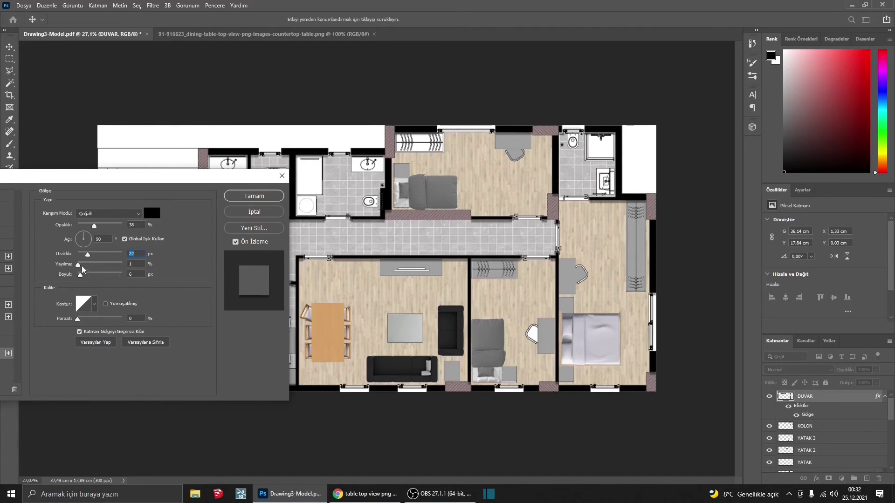
mouse_move(82, 266)
mouse_down()
mouse_move(85, 277)
mouse_move(84, 255)
mouse_up()
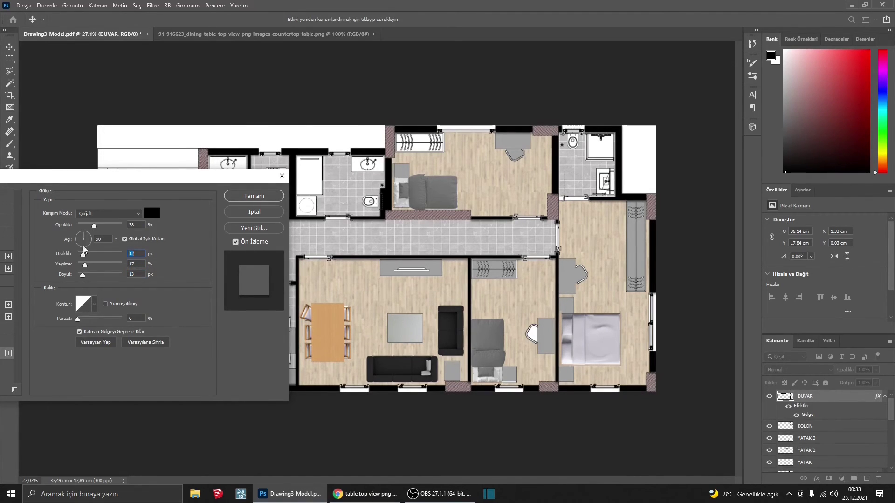
- Set the wall shadow opacity to 70% and size to 21 px, and apply it
drag(94, 225, 137, 226)
click(137, 225)
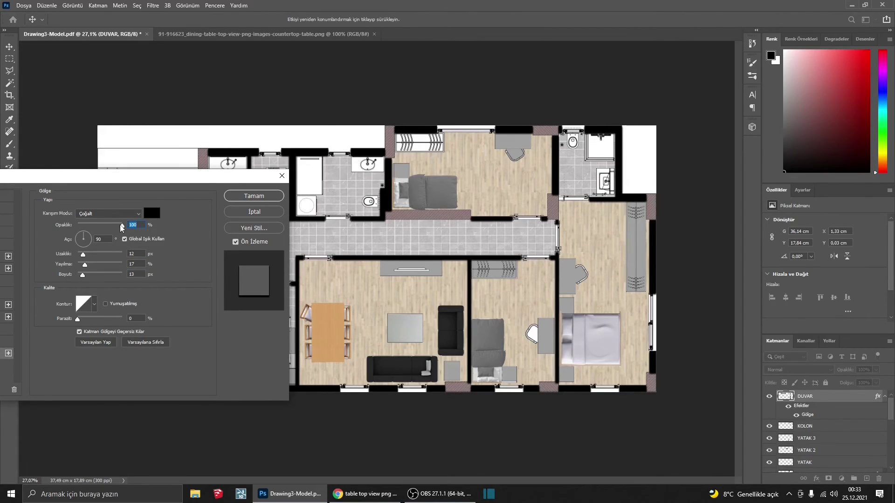
drag(122, 227, 109, 227)
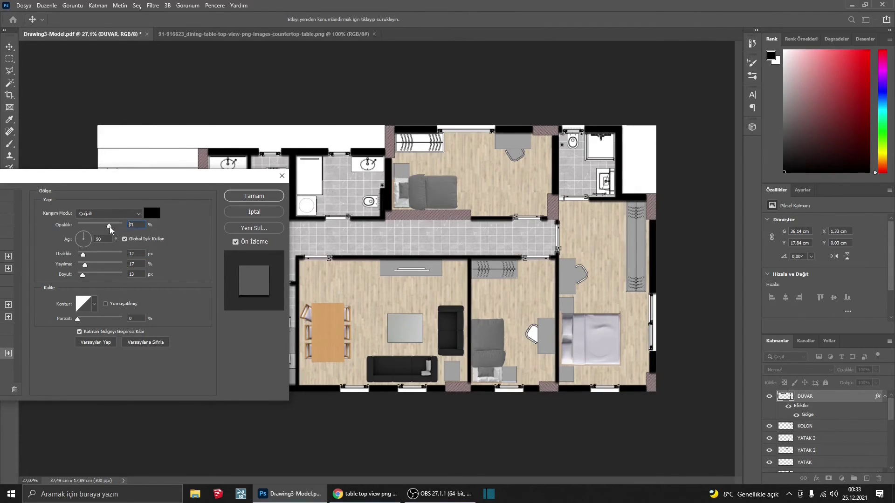
click(133, 226)
text(70)
drag(83, 275, 85, 275)
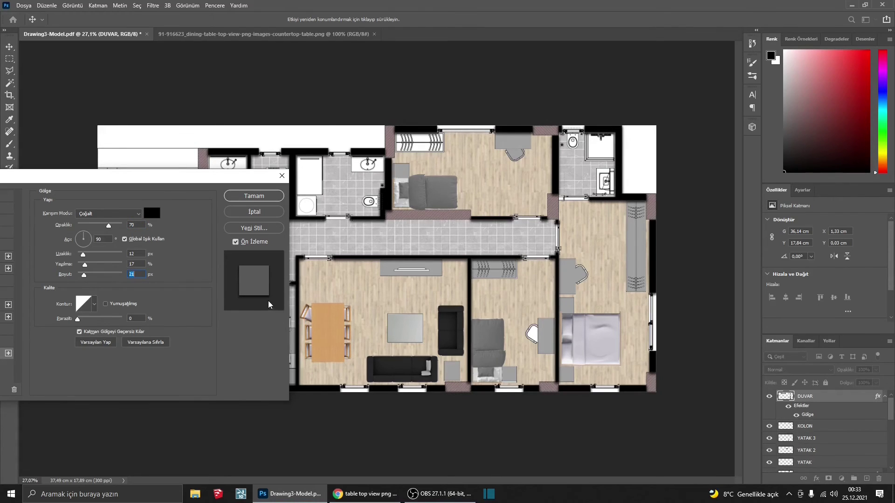
key(alt)
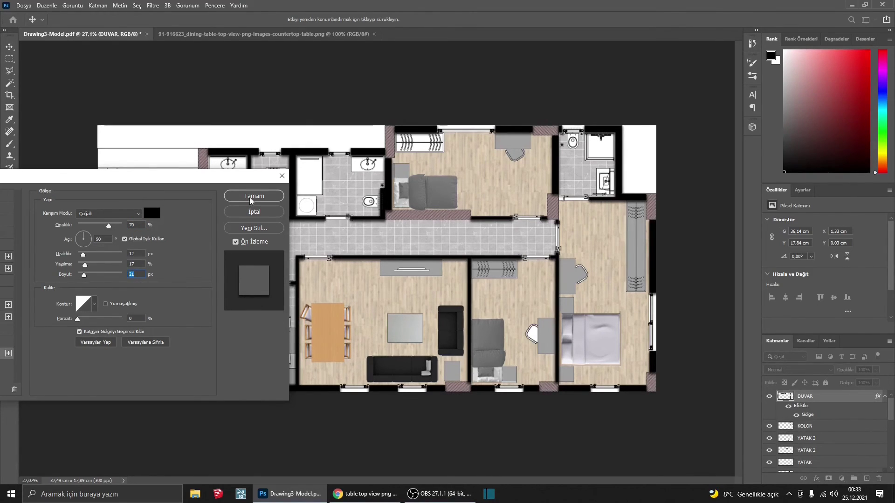
click(254, 196)
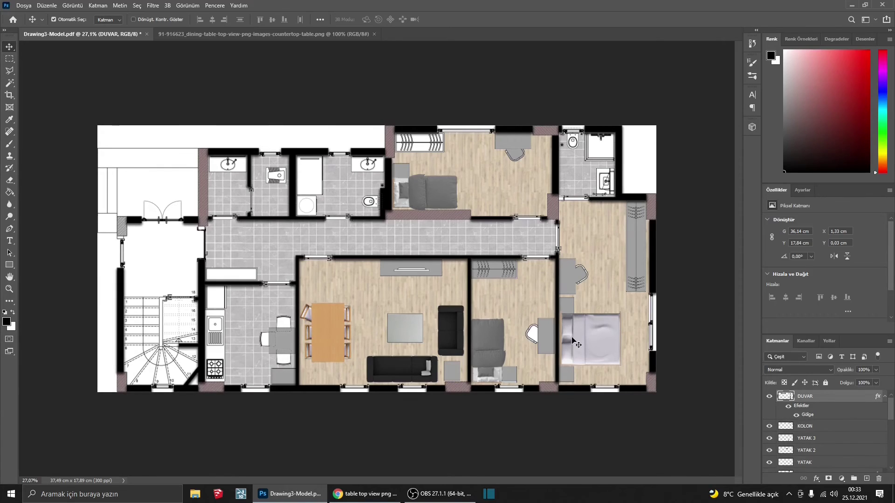
- Compare the wall shadow, give KOLON the same drop shadow, and move KOLON above DUVAR
click(797, 416)
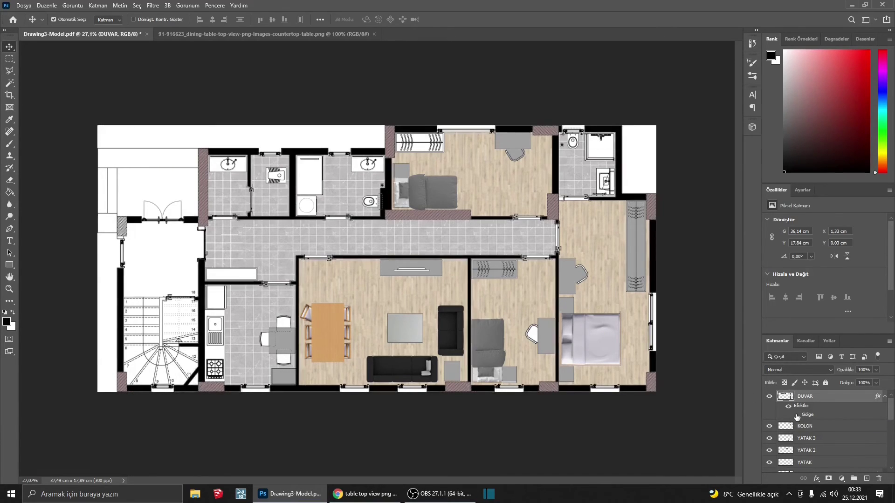
click(796, 415)
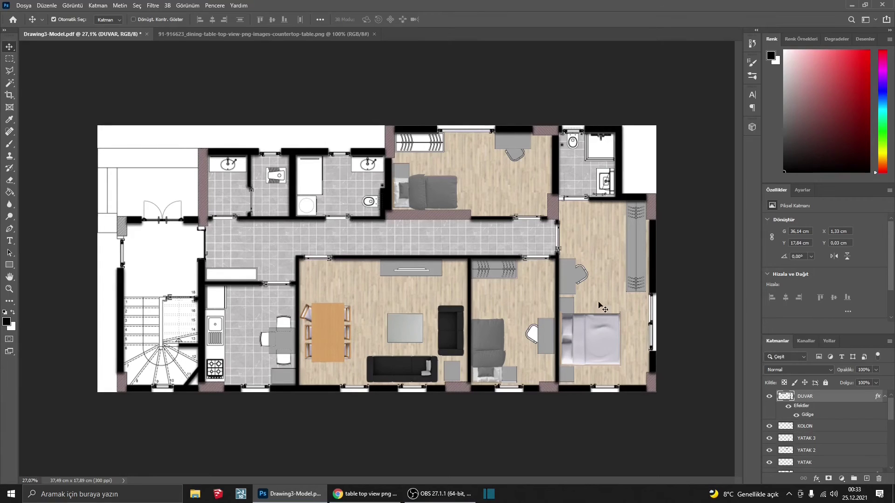
click(805, 427)
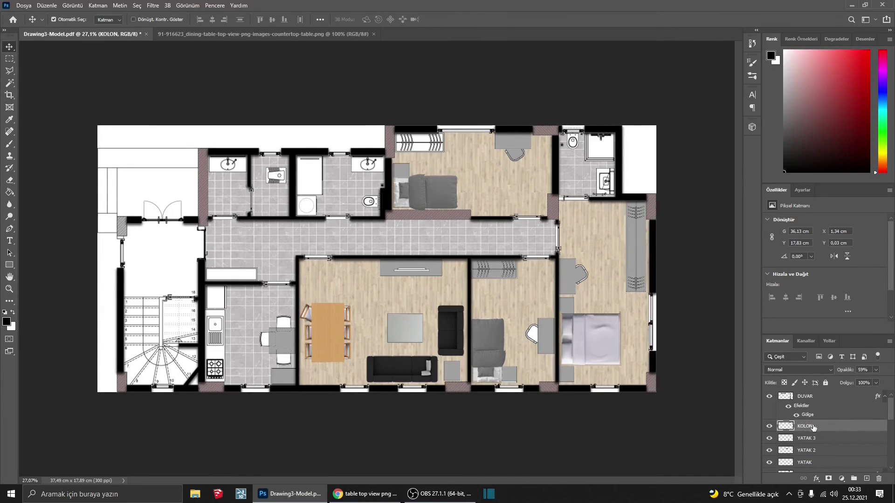
double_click(814, 428)
click(25, 354)
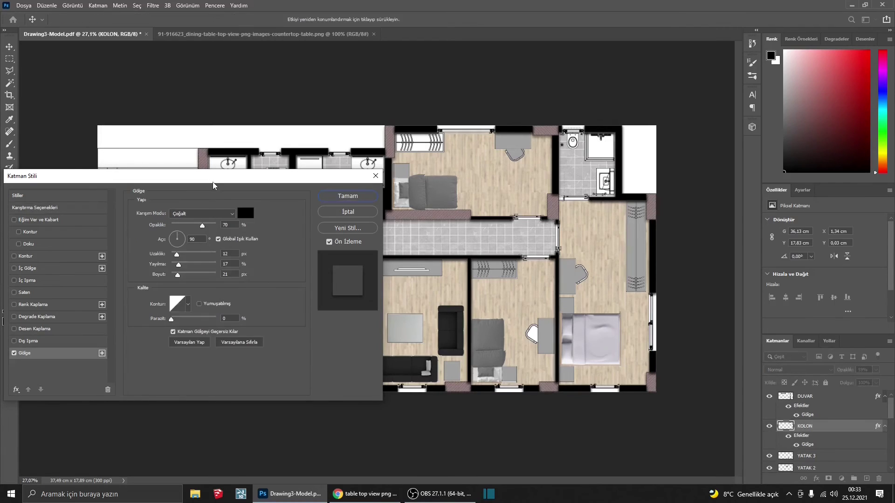
drag(215, 180, 84, 182)
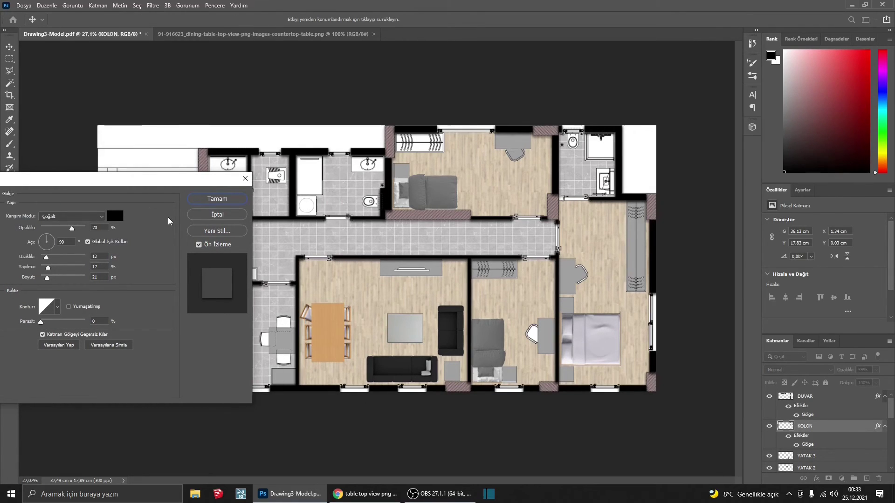
click(210, 201)
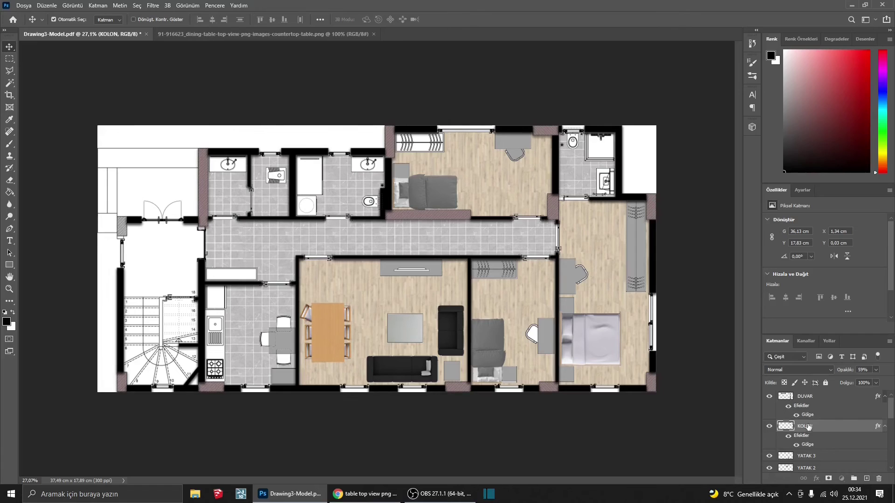
drag(804, 428, 802, 396)
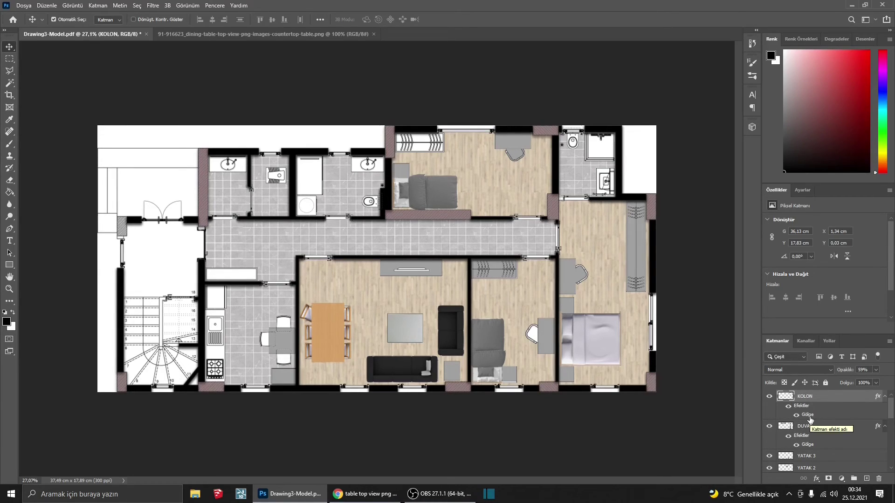
- Soften the YATAK 3 drop shadow to 2 px distance and 41% opacity
scroll(809, 419, down, 3)
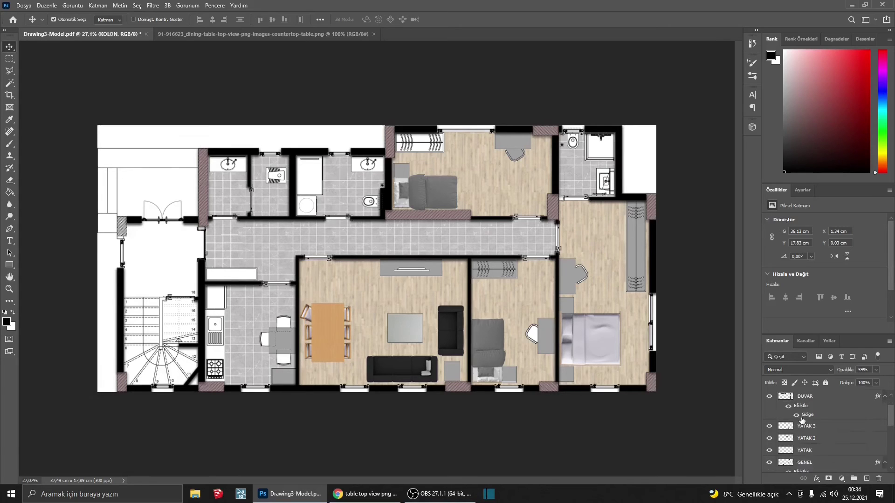
scroll(809, 420, down, 2)
click(819, 401)
double_click(819, 404)
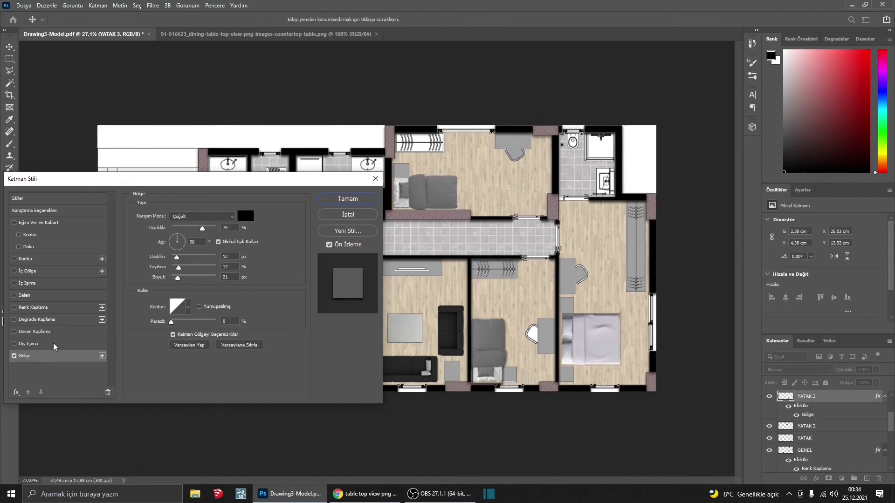
mouse_move(181, 259)
mouse_down()
mouse_move(173, 258)
mouse_move(181, 279)
mouse_move(172, 258)
mouse_up()
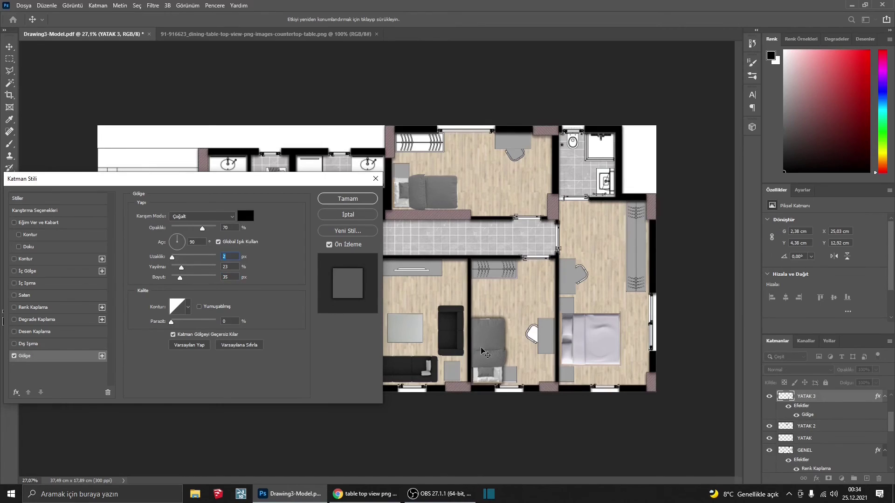
drag(202, 228, 189, 230)
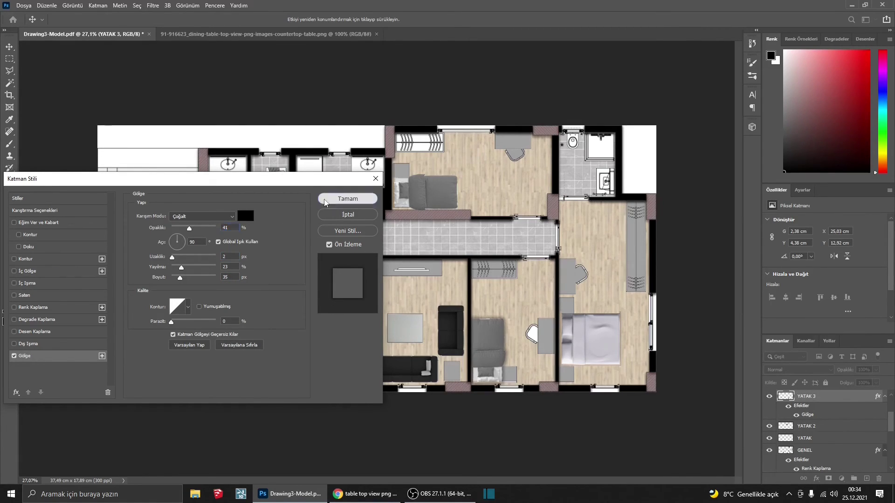
click(347, 199)
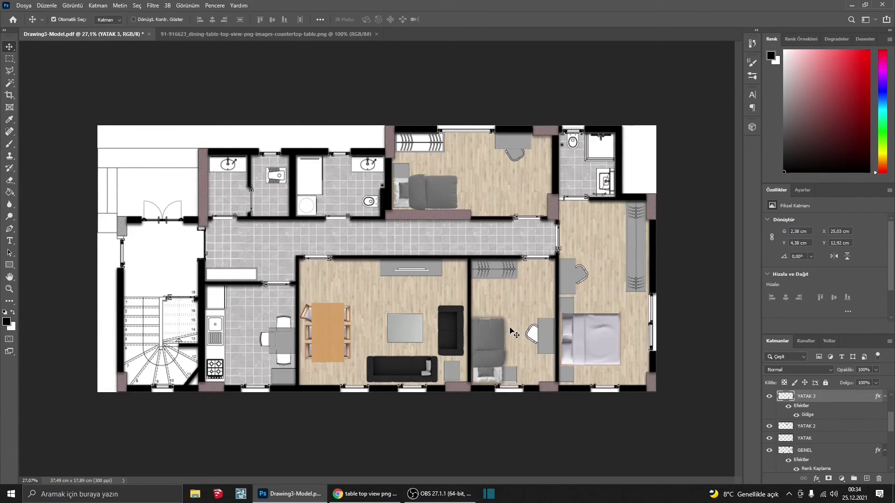
- Apply the same drop shadow to the YATAK 2 and YATAK layers
click(811, 427)
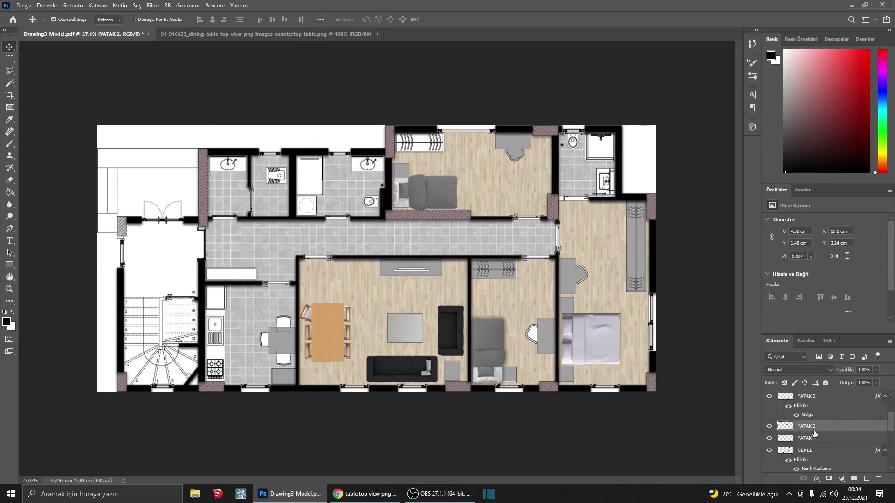
double_click(845, 427)
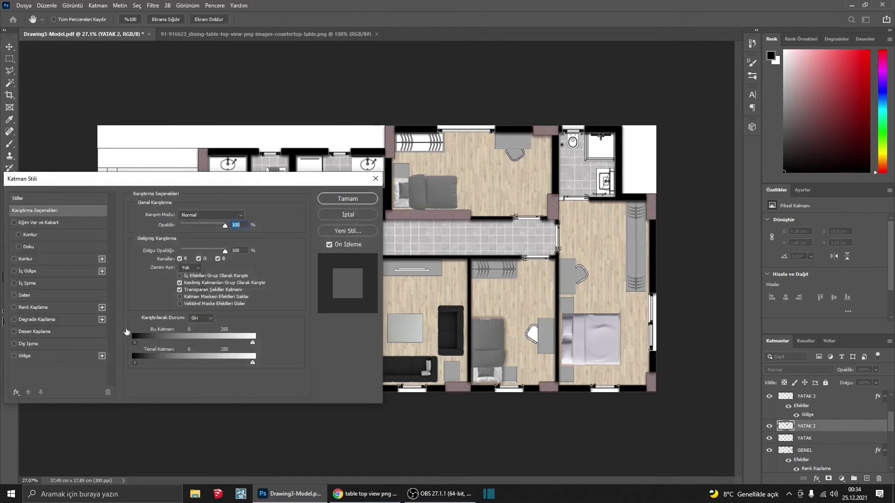
click(44, 357)
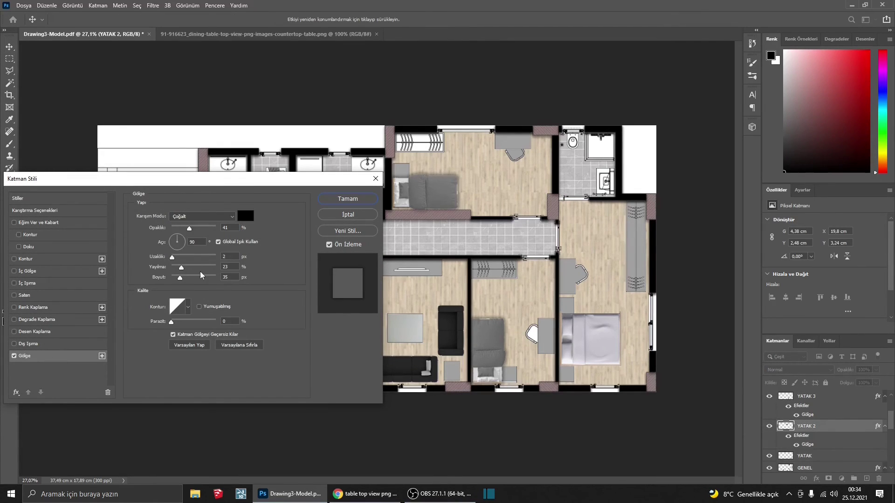
click(341, 201)
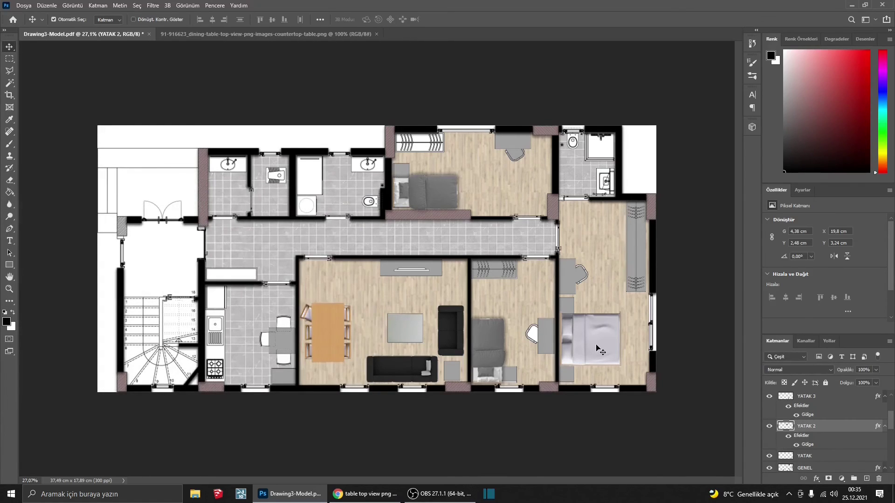
double_click(814, 456)
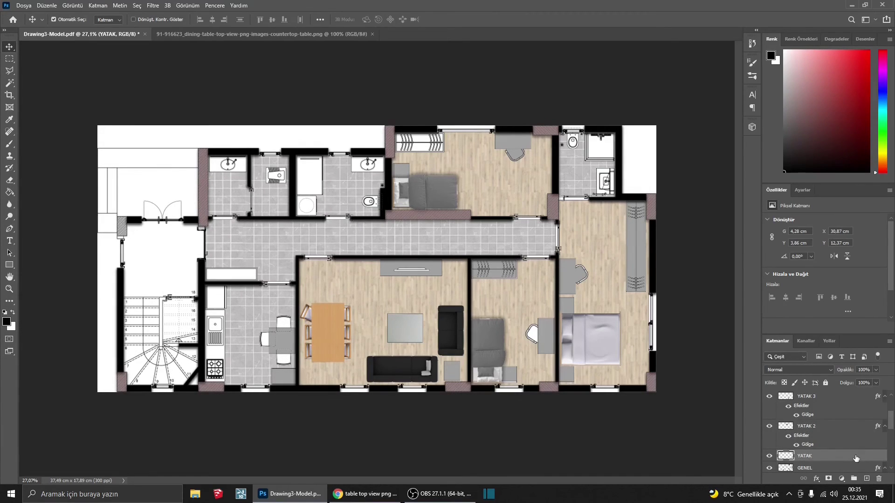
click(48, 353)
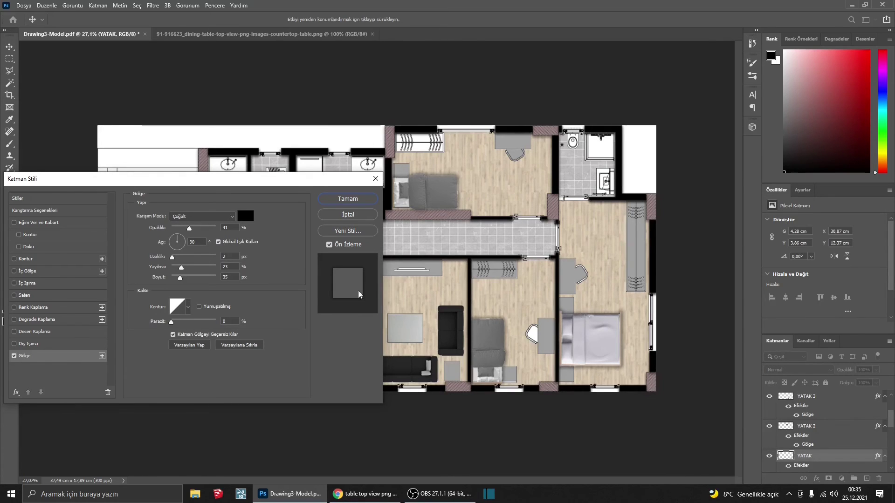
click(347, 198)
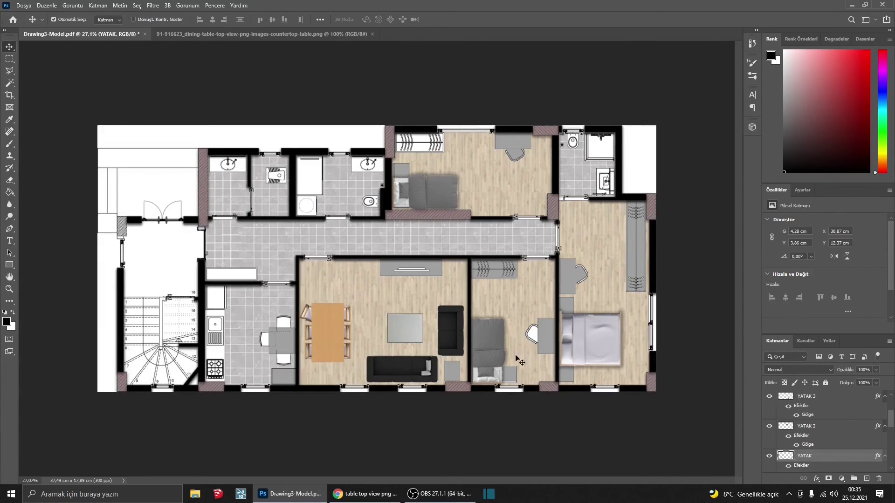
scroll(826, 431, down, 2)
- Add a drop shadow to the GENEL layer and toggle it to compare
click(825, 430)
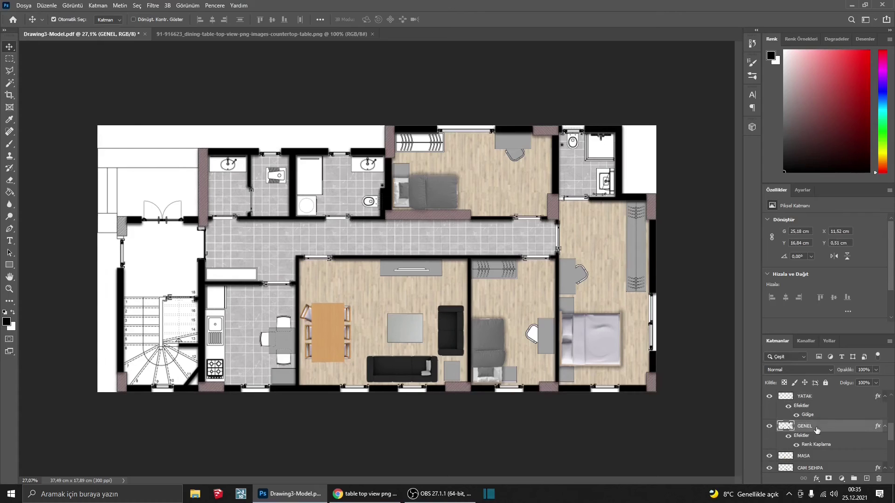
double_click(832, 430)
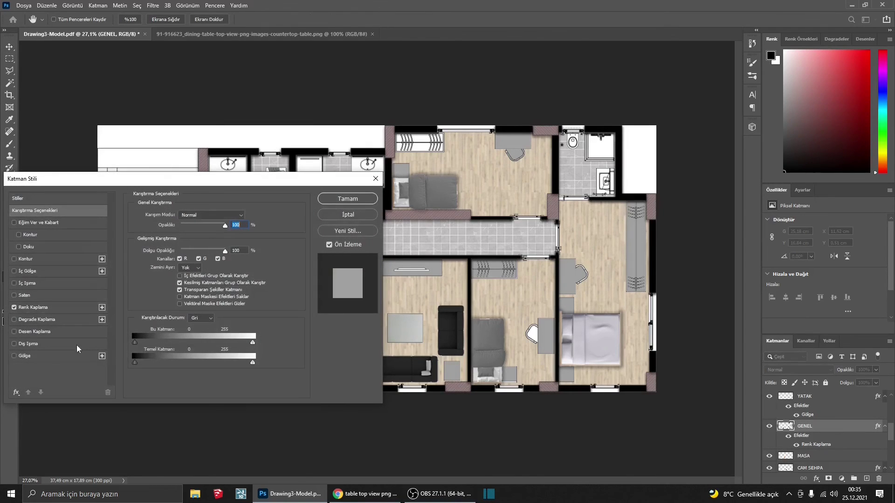
click(32, 358)
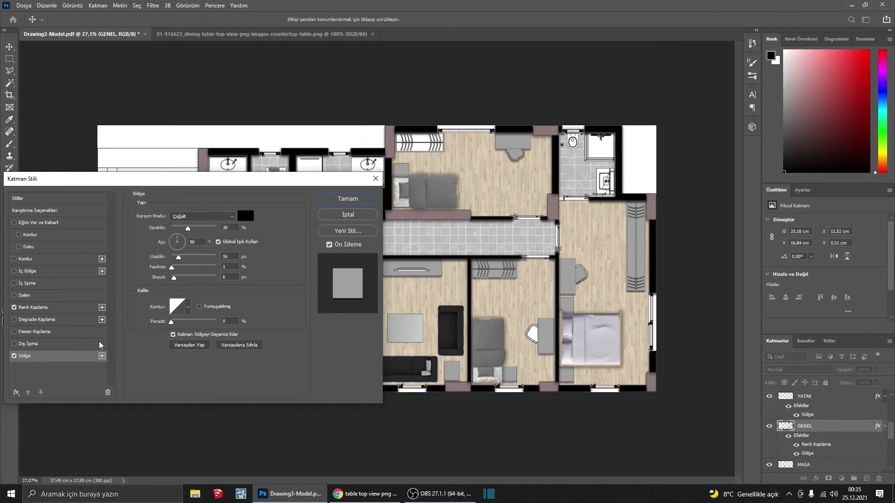
key(Return)
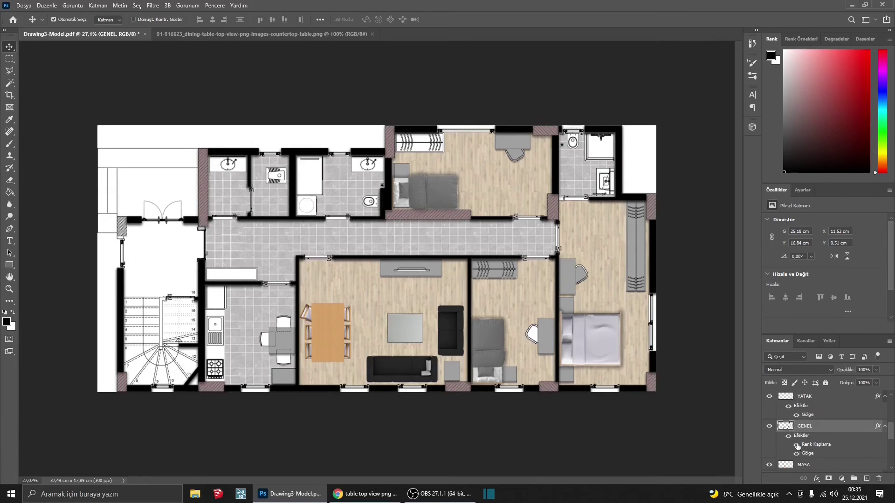
click(797, 454)
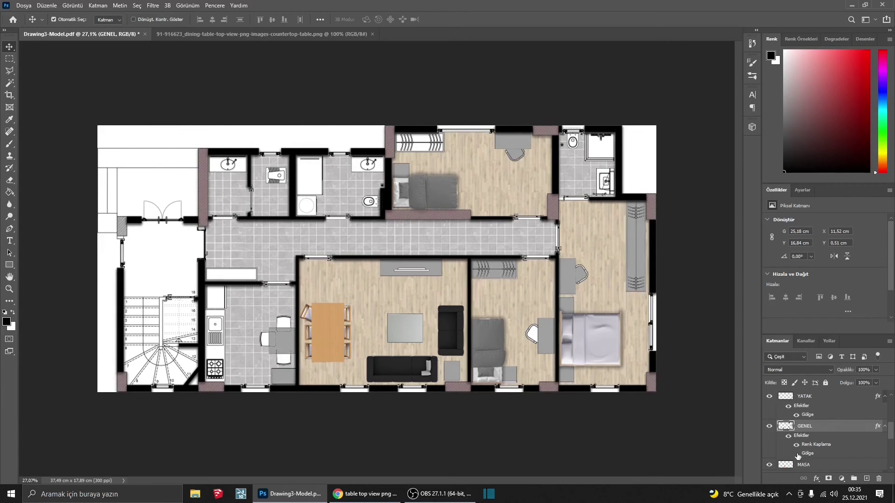
click(797, 454)
- Add a drop shadow to the MASA table layer with spread widened to 10
click(801, 465)
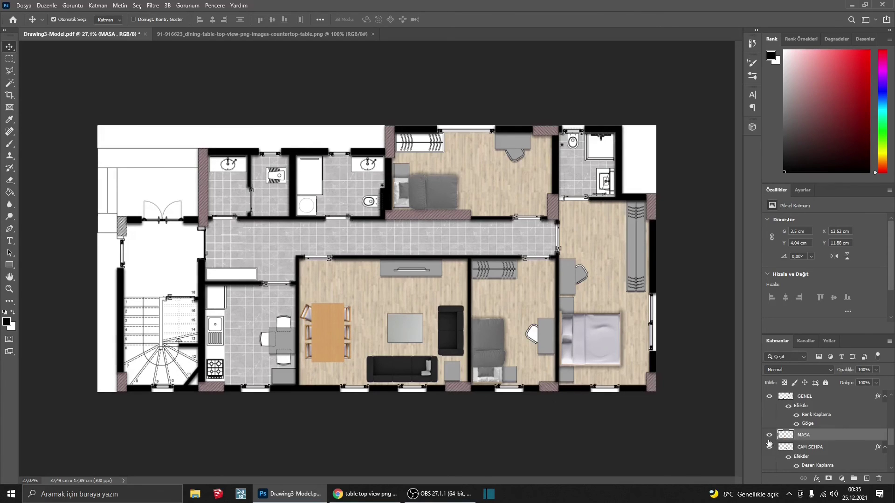
double_click(823, 437)
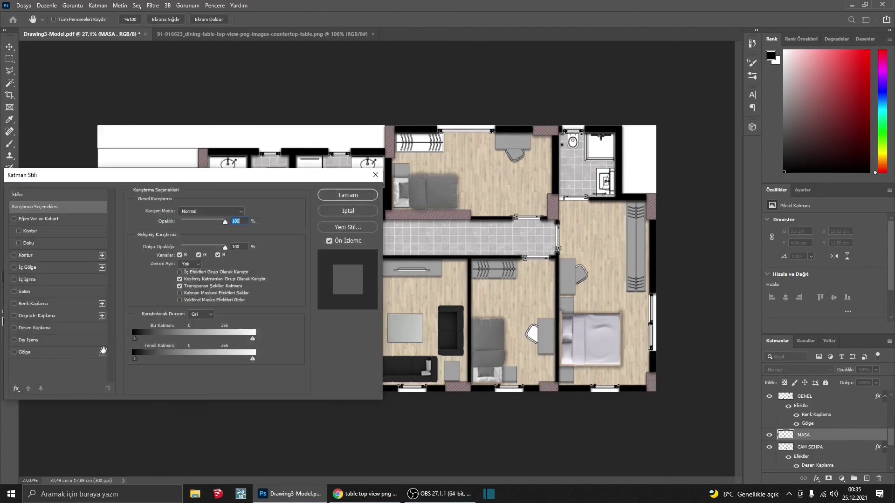
click(25, 352)
drag(233, 185, 132, 185)
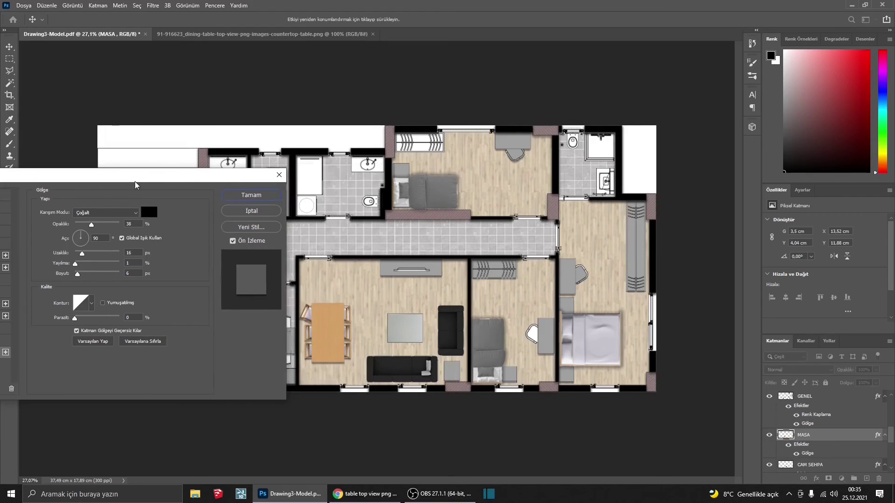
scroll(124, 227, up, 3)
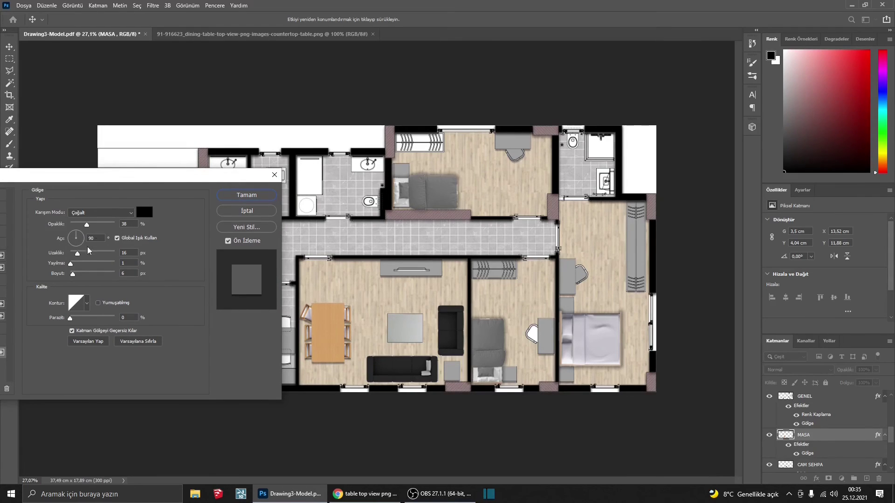
mouse_move(71, 264)
mouse_down()
mouse_move(75, 275)
mouse_move(84, 254)
mouse_up()
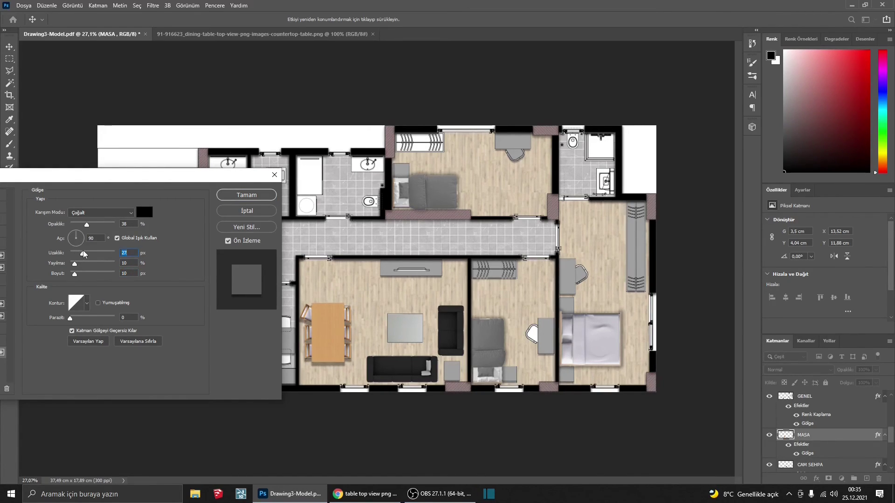
scroll(822, 444, down, 1)
key(Return)
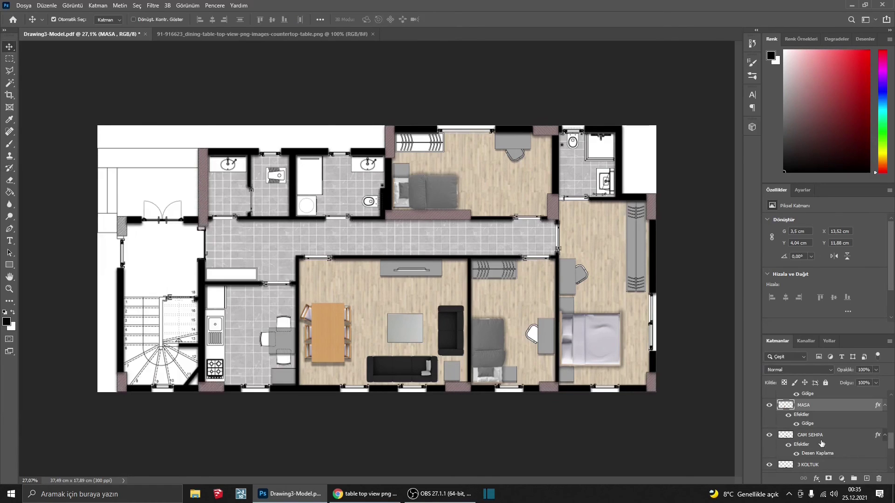
- Give the CAM SEHPA coffee table a drop shadow angled at 63°
double_click(820, 438)
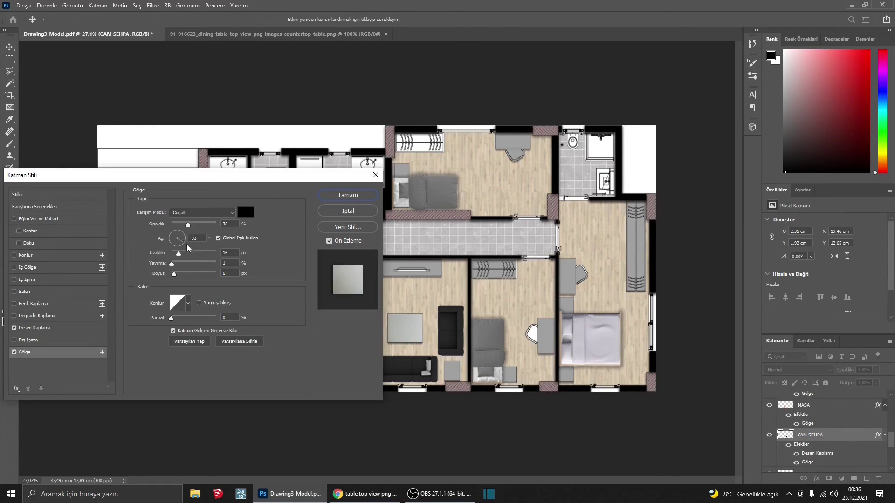
click(174, 235)
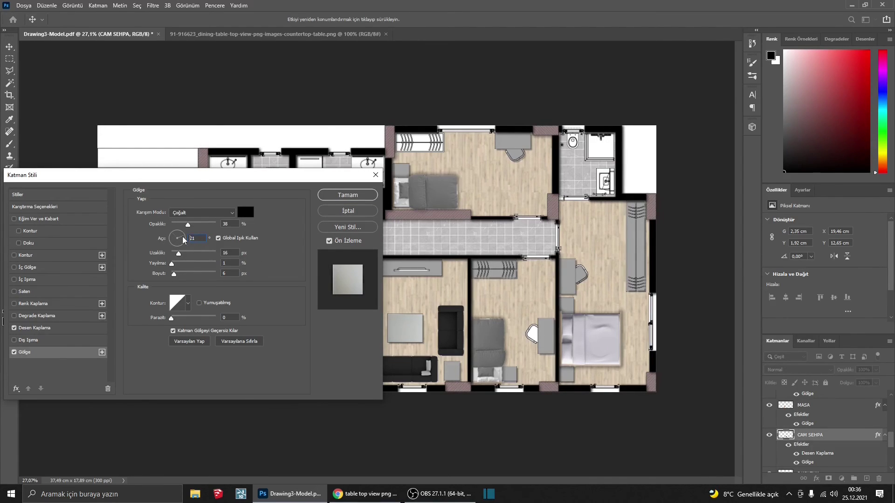
click(180, 246)
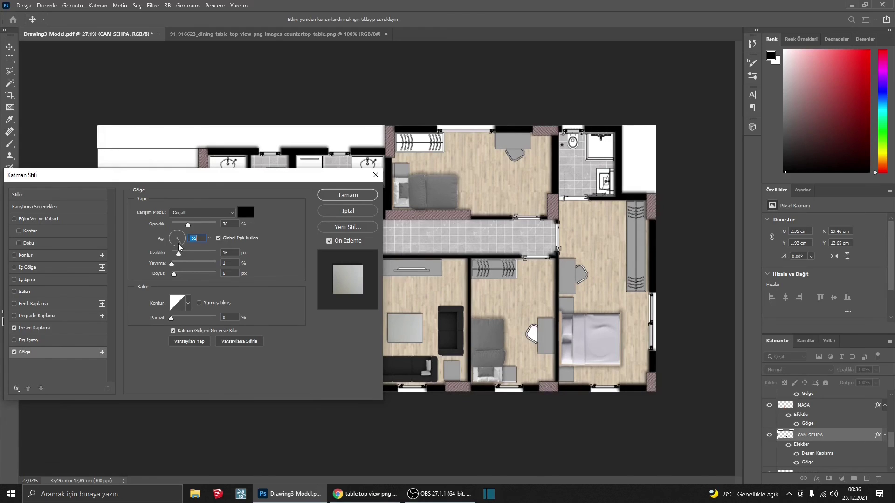
click(182, 234)
click(184, 236)
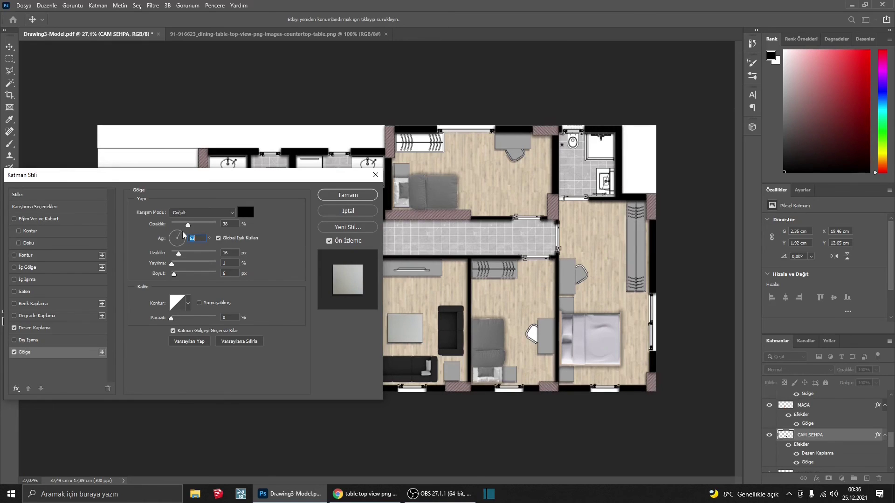
key(Return)
- Add a drop shadow to the 3 KOLTUK sofa with adjusted size and spread
double_click(809, 443)
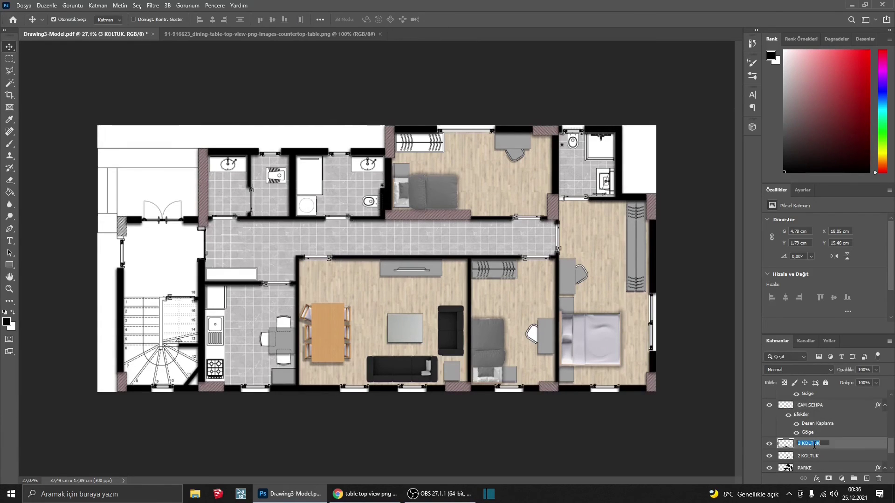
double_click(840, 445)
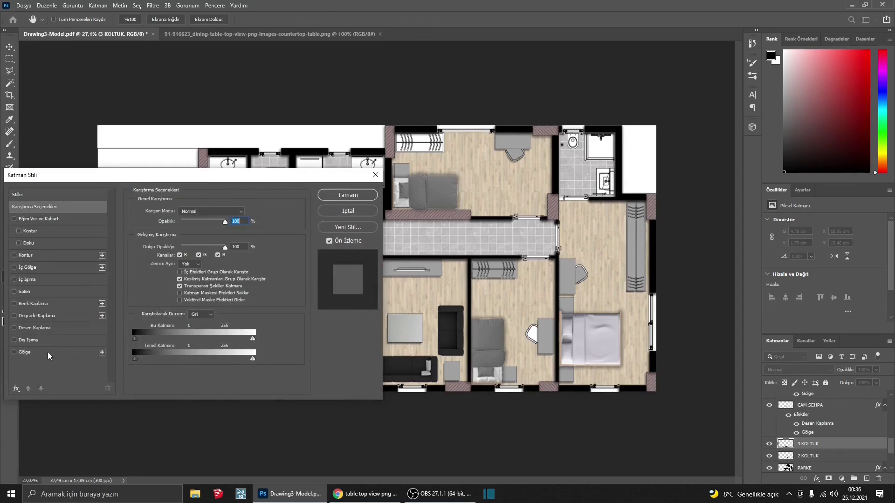
click(54, 354)
drag(174, 273, 194, 226)
click(180, 274)
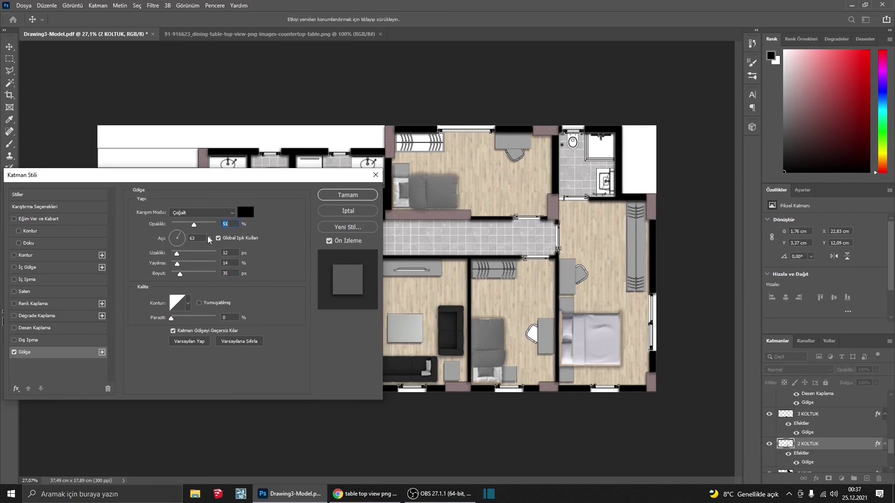
click(325, 195)
scroll(839, 443, down, 1)
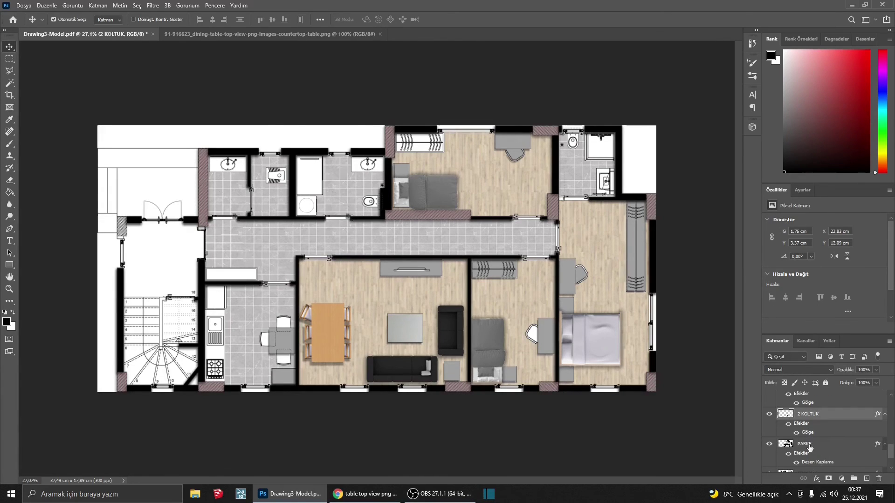
- Add an inner shadow with increased choke to the PARKE wood floors, and toggle it to compare
click(842, 444)
double_click(845, 447)
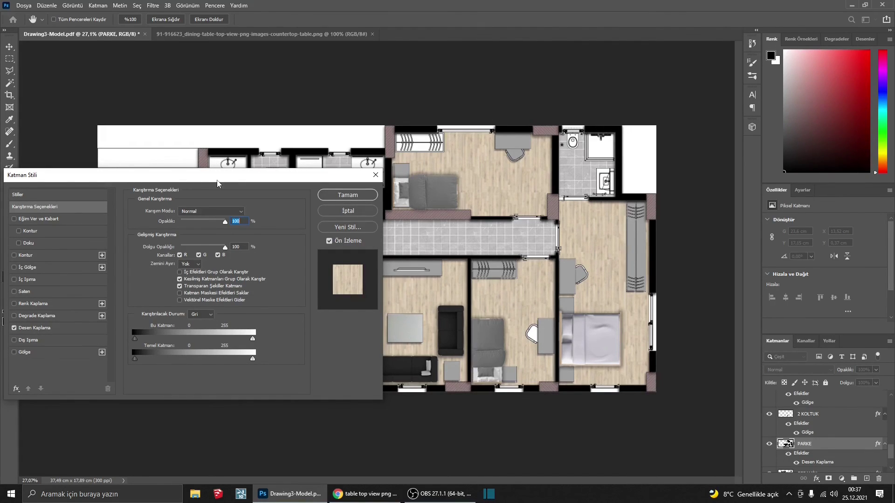
mouse_move(217, 180)
mouse_down()
mouse_move(182, 177)
mouse_move(248, 69)
mouse_up()
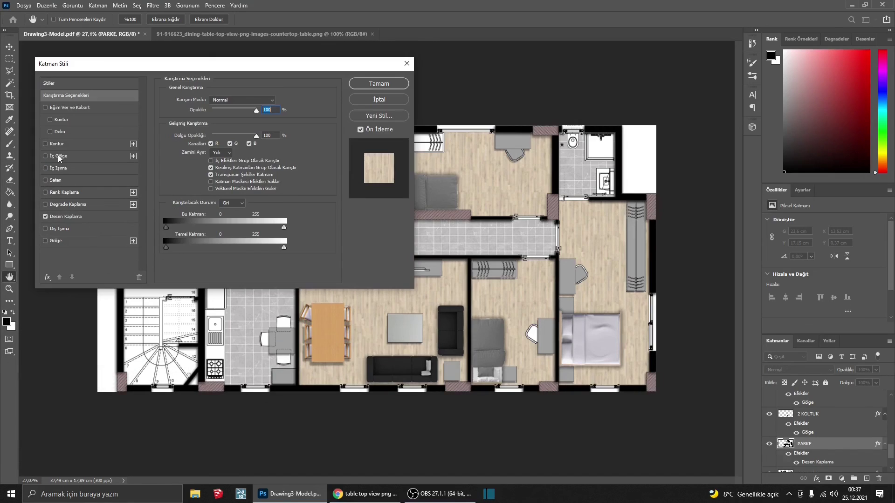
click(59, 157)
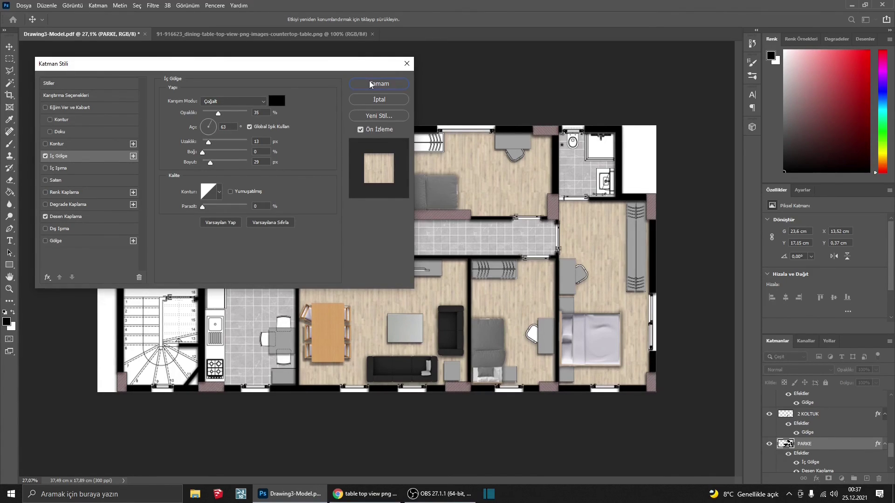
click(45, 155)
drag(207, 154, 209, 155)
click(208, 155)
click(379, 84)
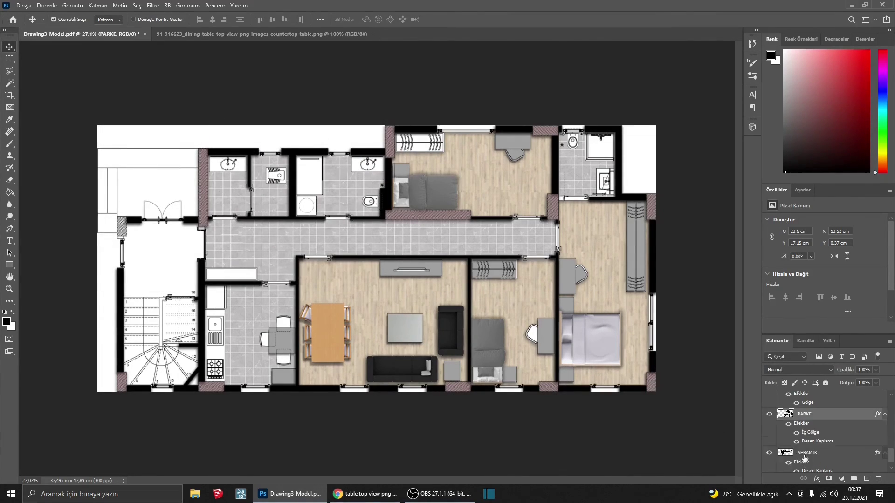
scroll(801, 455, down, 1)
click(796, 433)
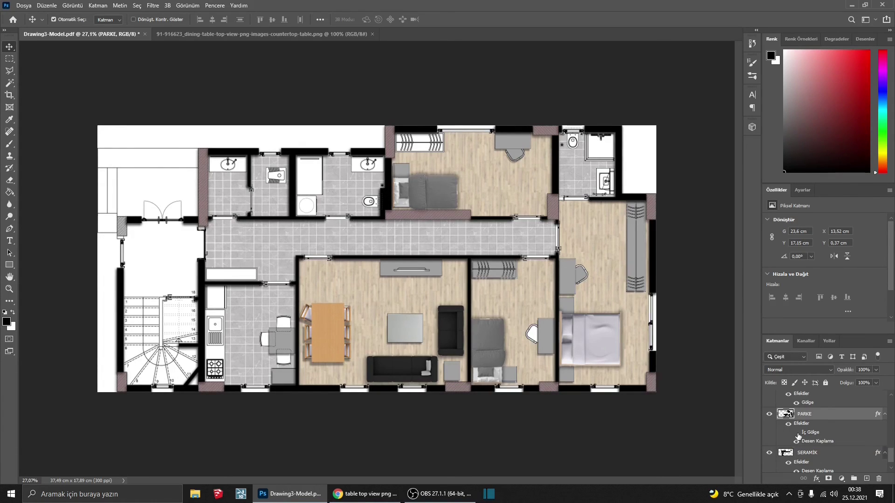
click(796, 432)
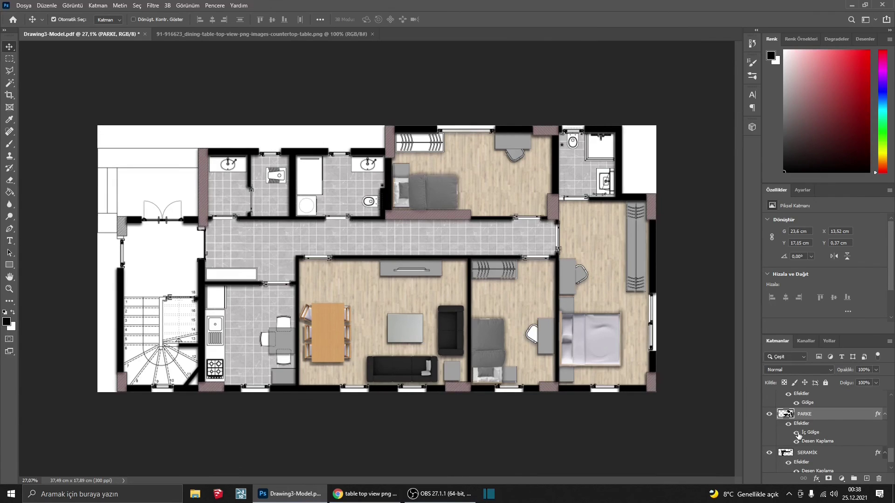
scroll(798, 435, down, 1)
- Add an inner shadow to the SERAMİK tile floors and toggle it to compare
click(807, 440)
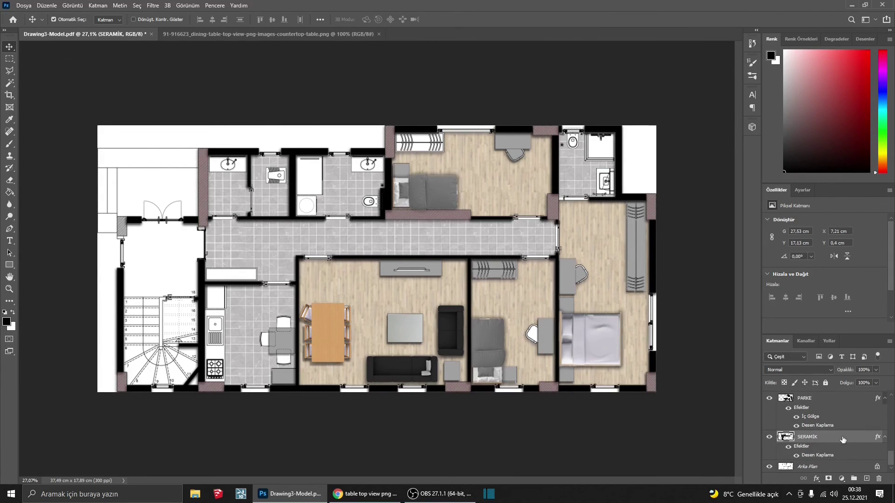
double_click(842, 439)
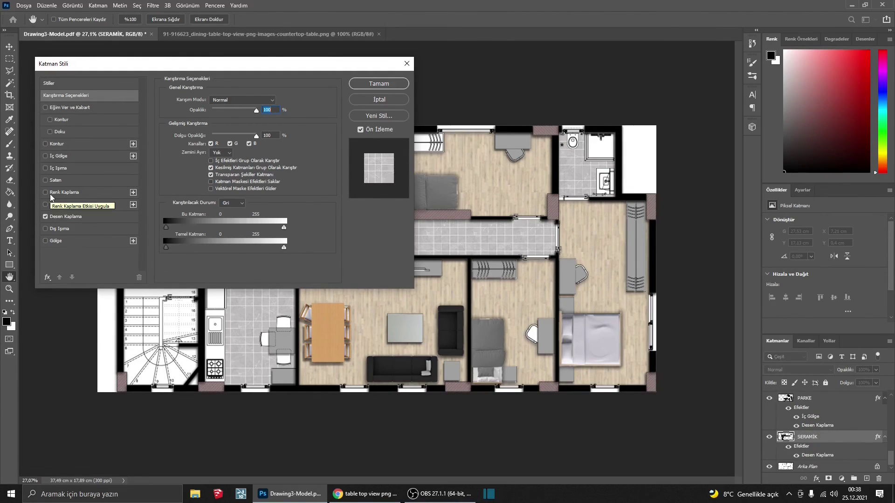
click(60, 158)
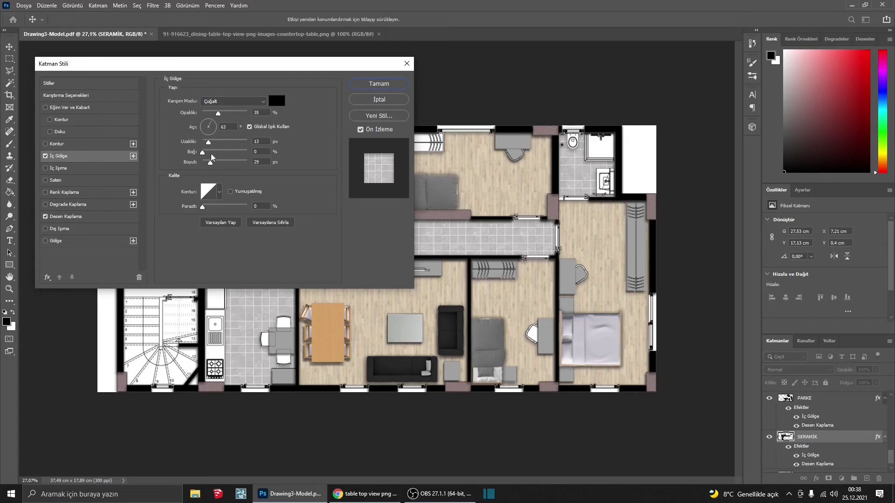
click(380, 85)
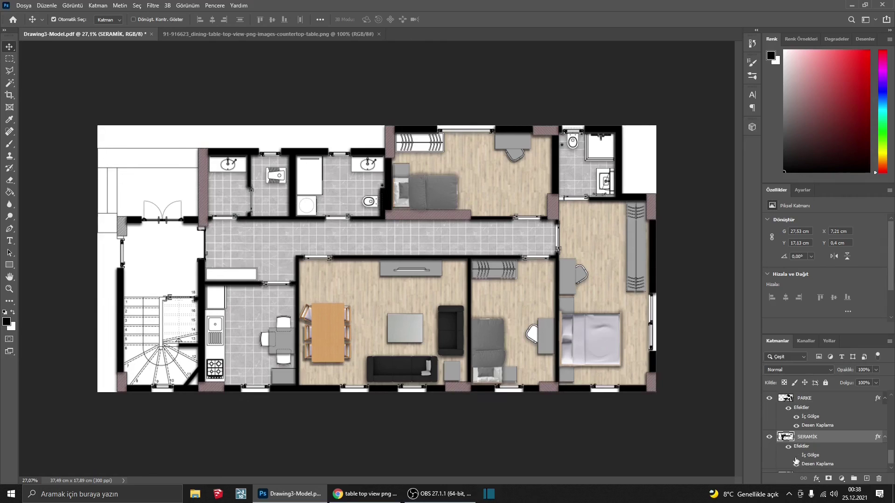
click(796, 461)
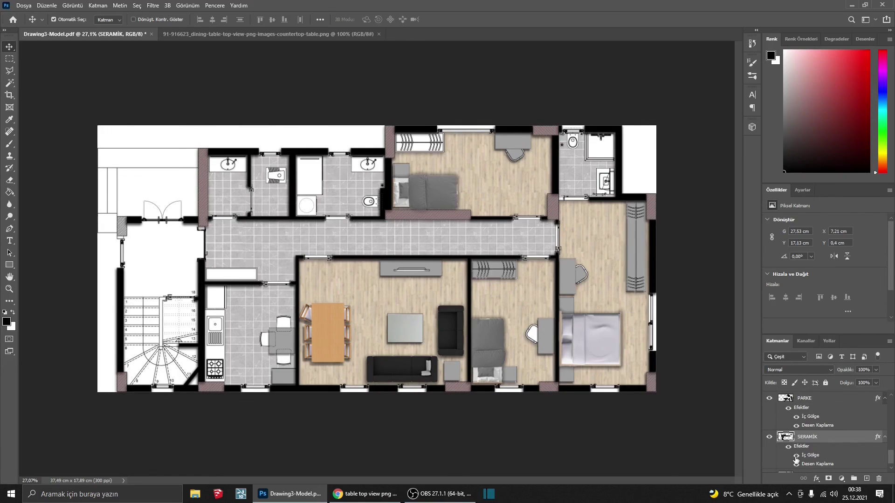
click(795, 461)
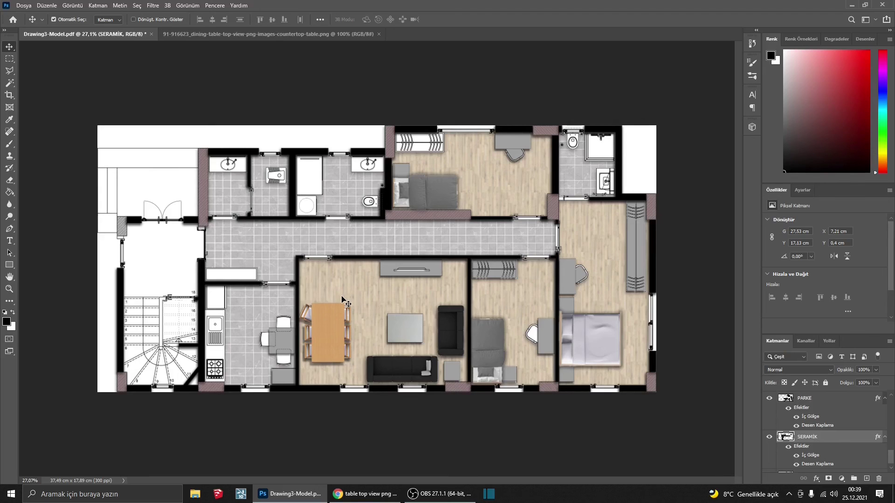
- Nudge the MASA dining table slightly right and up within the living room
drag(328, 328, 333, 324)
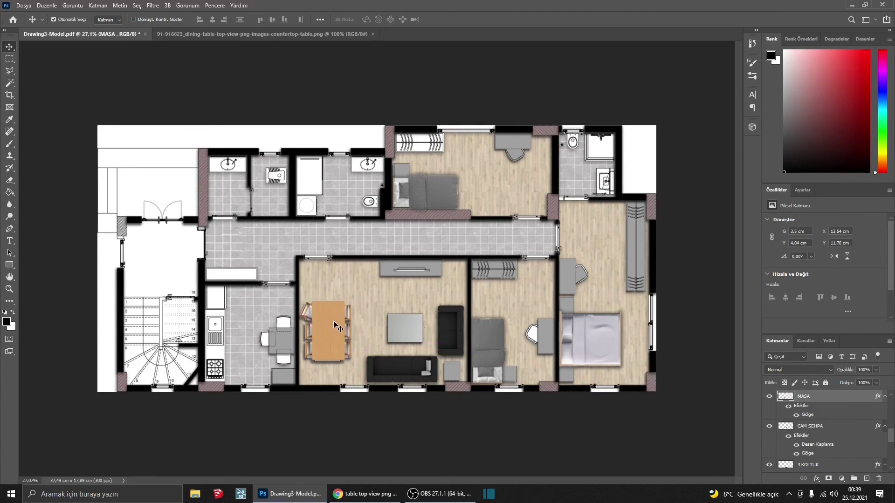